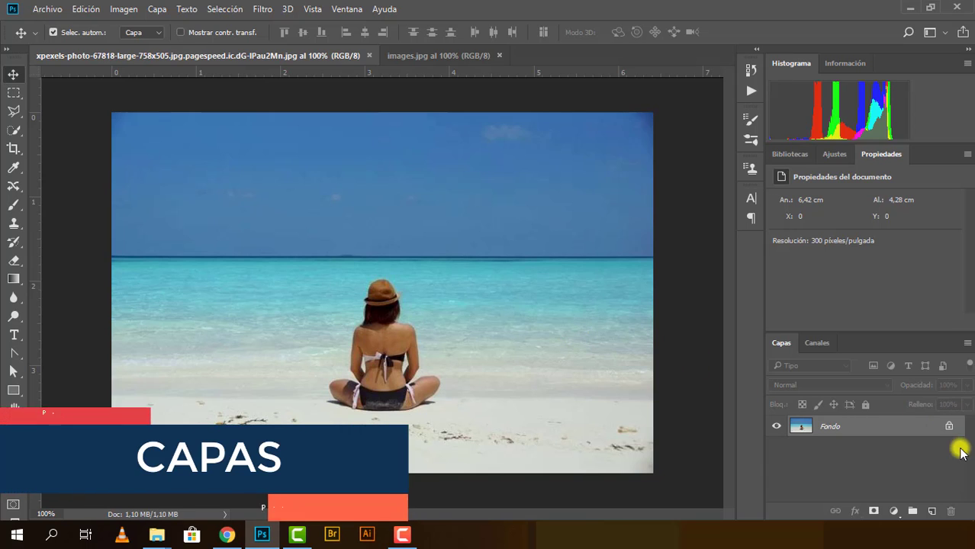
# Step: Unlock the beach photo's background layer and rename it 'fondo'
pyautogui.click(946, 427)
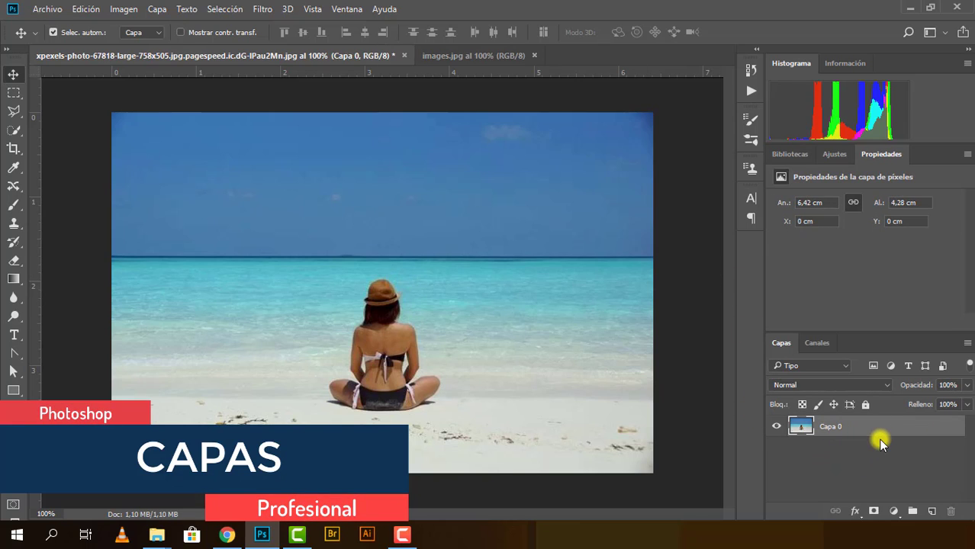
pyautogui.doubleClick(832, 428)
pyautogui.write('fondo')
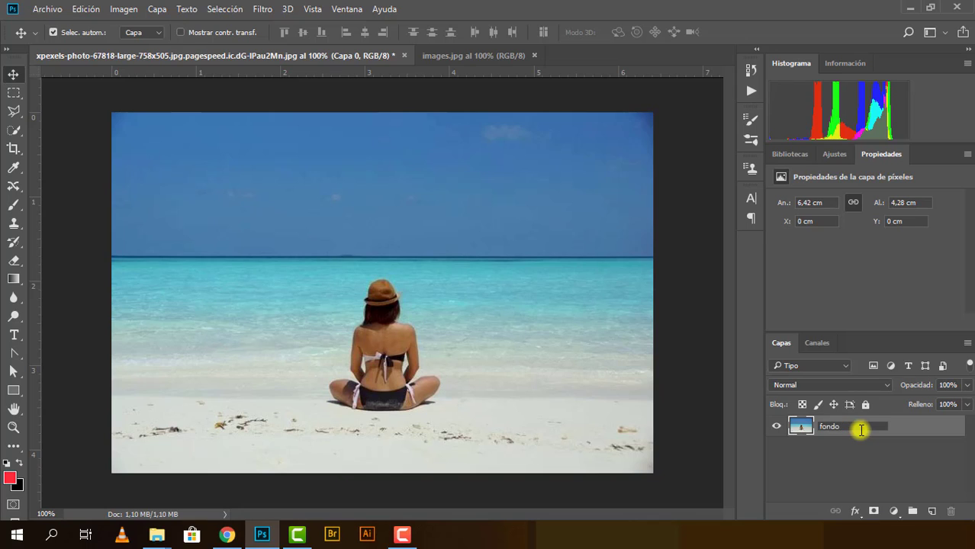
pyautogui.click(834, 453)
pyautogui.click(851, 426)
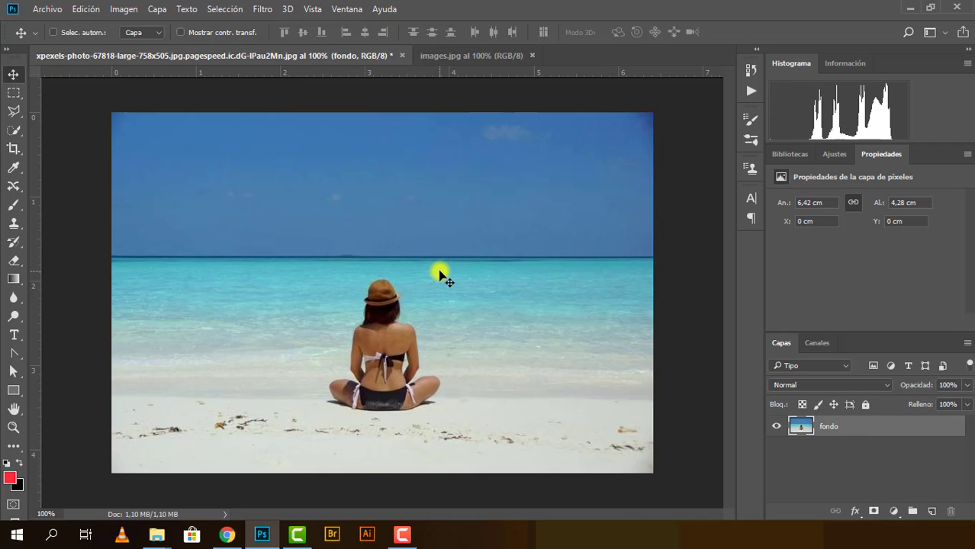
# Step: Free-transform the fondo layer, squashing it to about 88% height (6.43 × 3.77 cm)
pyautogui.hotkey('ctrl', 't')
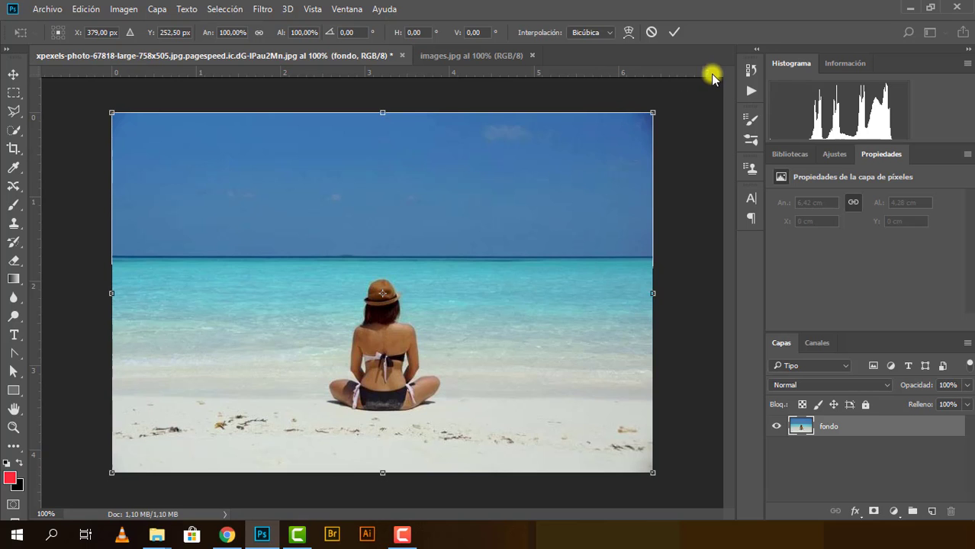
pyautogui.moveTo(653, 113)
pyautogui.mouseDown()
pyautogui.moveTo(695, 90)
pyautogui.moveTo(309, 331)
pyautogui.moveTo(705, 126)
pyautogui.moveTo(612, 125)
pyautogui.moveTo(276, 172)
pyautogui.moveTo(428, 122)
pyautogui.moveTo(605, 142)
pyautogui.moveTo(667, 112)
pyautogui.mouseUp()
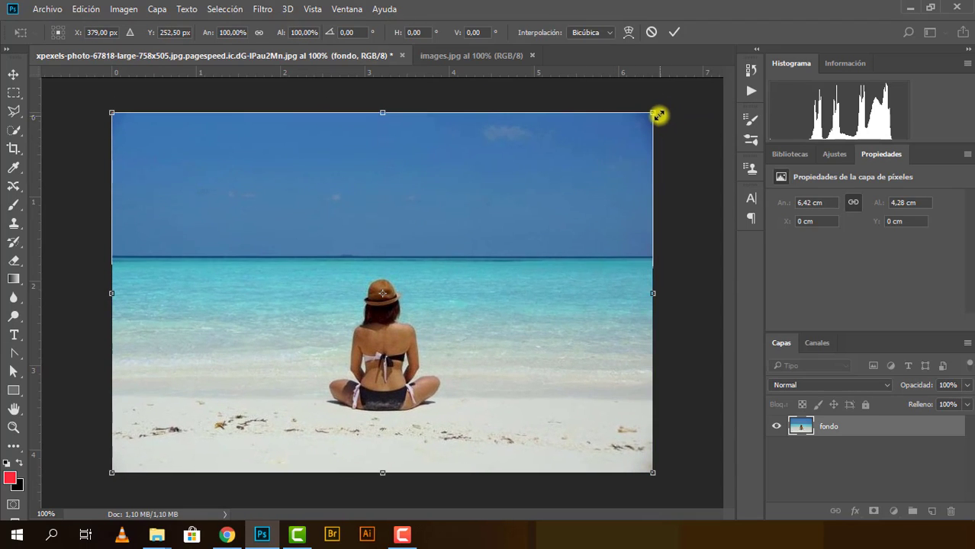
pyautogui.moveTo(655, 112)
pyautogui.mouseDown()
pyautogui.moveTo(363, 257)
pyautogui.moveTo(675, 126)
pyautogui.mouseUp()
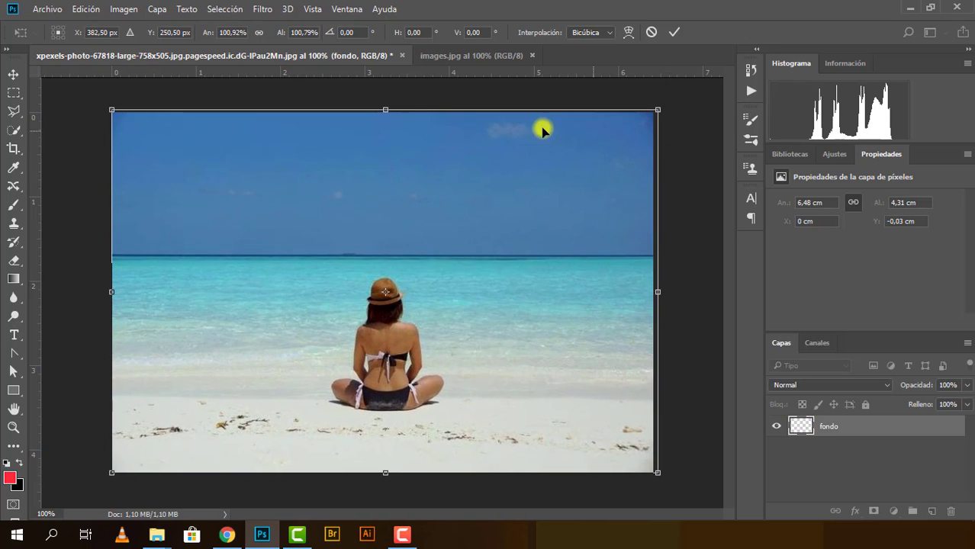
pyautogui.moveTo(386, 115)
pyautogui.mouseDown()
pyautogui.moveTo(381, 159)
pyautogui.moveTo(375, 113)
pyautogui.mouseUp()
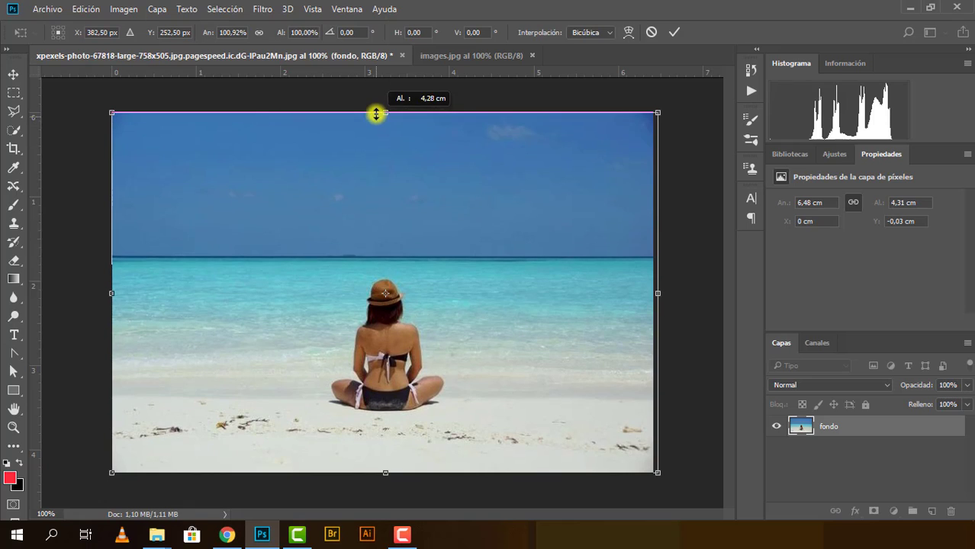
pyautogui.moveTo(653, 115); pyautogui.dragTo(651, 113)
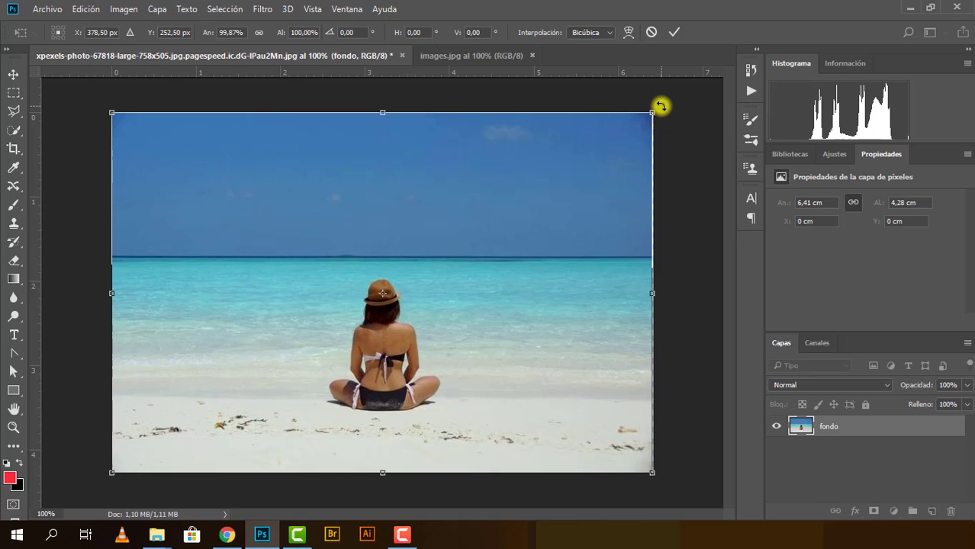
pyautogui.moveTo(662, 106)
pyautogui.mouseDown()
pyautogui.moveTo(668, 133)
pyautogui.moveTo(694, 145)
pyautogui.moveTo(682, 148)
pyautogui.moveTo(594, 97)
pyautogui.moveTo(658, 124)
pyautogui.moveTo(652, 113)
pyautogui.mouseUp()
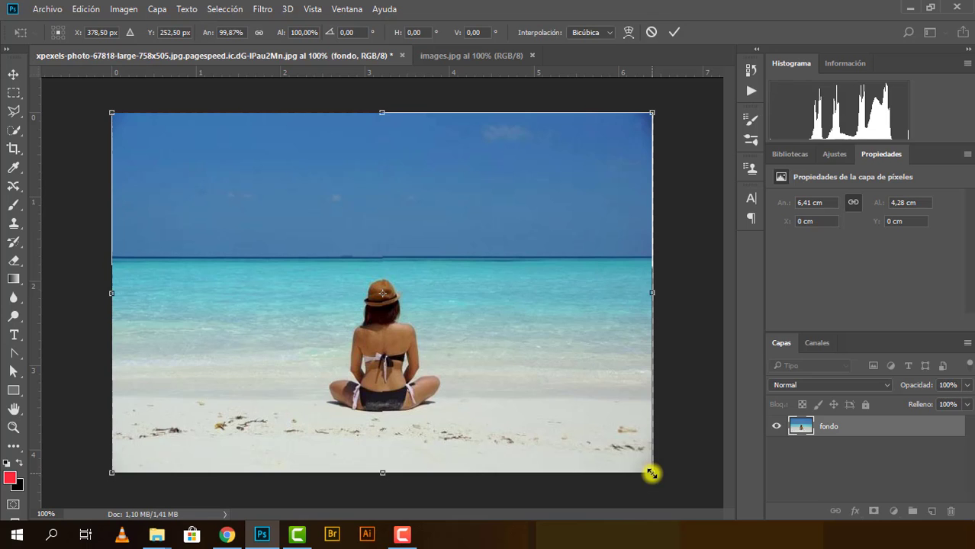
pyautogui.moveTo(651, 474)
pyautogui.mouseDown()
pyautogui.moveTo(283, 468)
pyautogui.moveTo(431, 452)
pyautogui.moveTo(652, 452)
pyautogui.mouseUp()
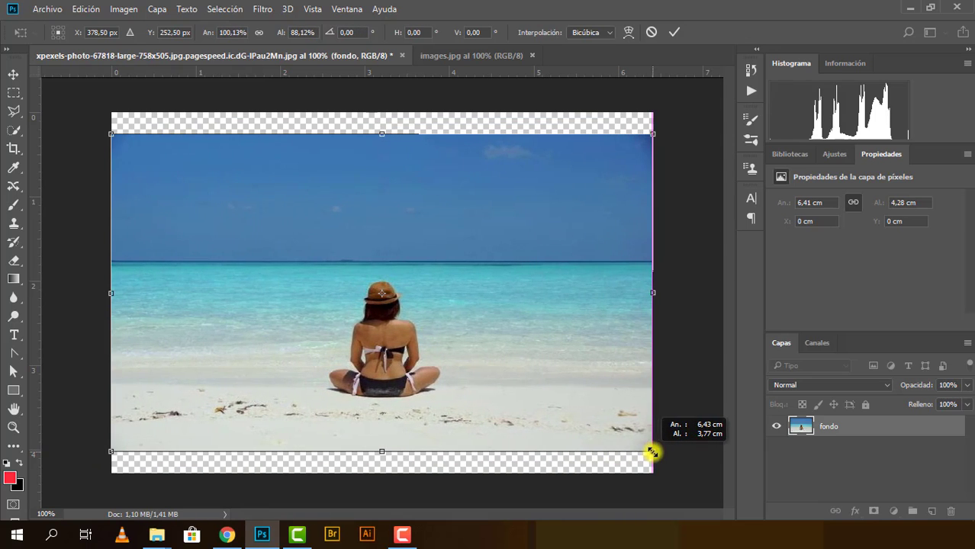
pyautogui.click(674, 33)
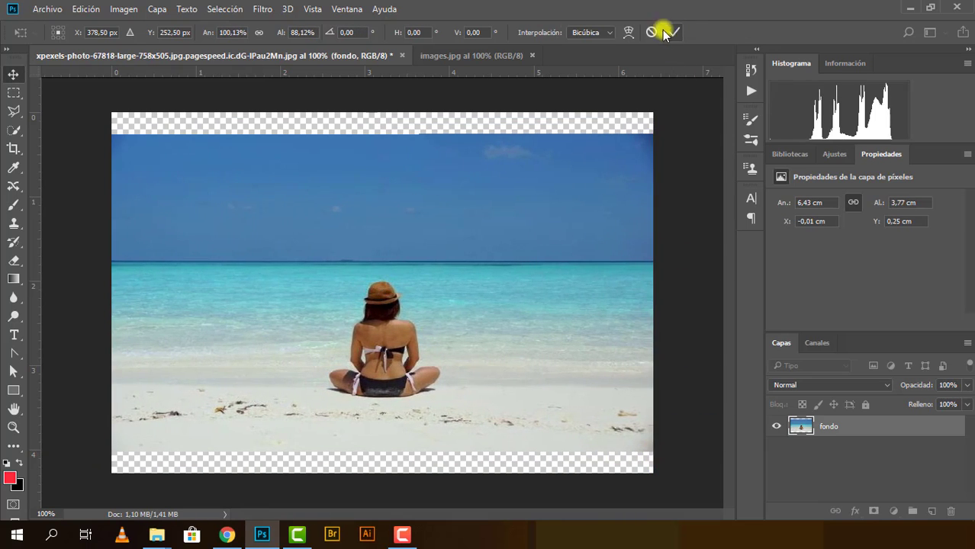
# Step: In images.jpg, unlock the arrow's background layer and select the whole image
pyautogui.click(461, 55)
pyautogui.press('ctrl')
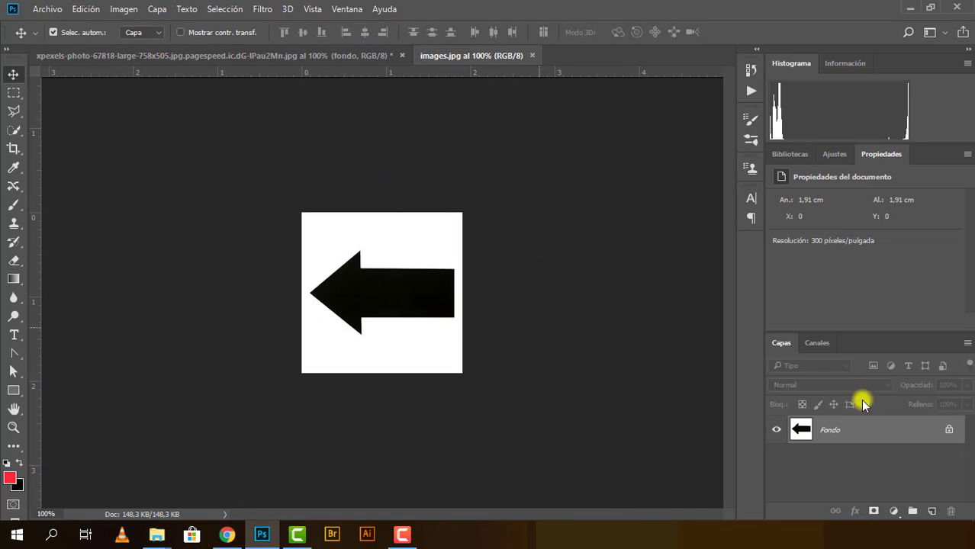
pyautogui.click(952, 428)
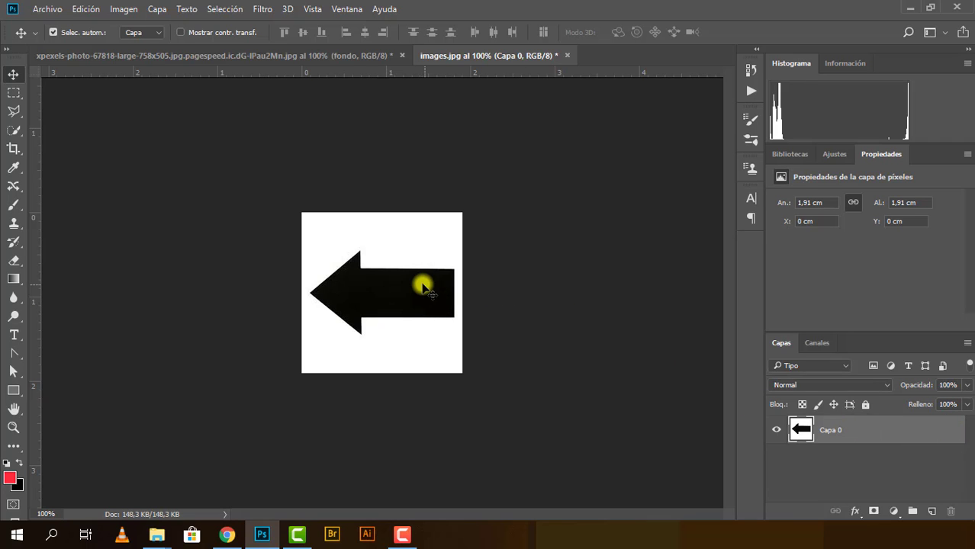
pyautogui.hotkey('ctrl', 'a')
# Step: Flip, shrink and rotate the arrow to point upward, then return to the beach photo
pyautogui.hotkey('ctrl', 't')
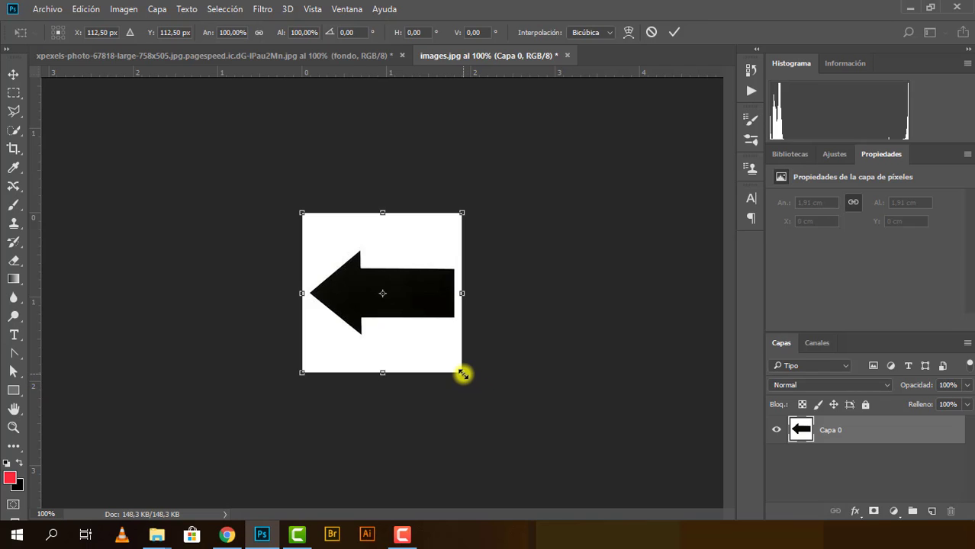
pyautogui.moveTo(463, 374); pyautogui.dragTo(303, 368)
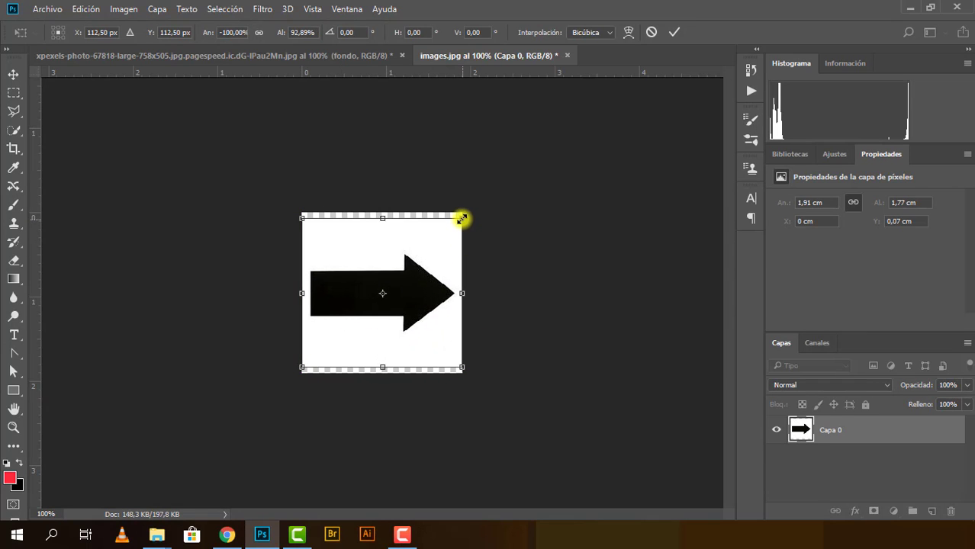
pyautogui.moveTo(462, 219)
pyautogui.mouseDown()
pyautogui.moveTo(451, 230)
pyautogui.moveTo(450, 211)
pyautogui.moveTo(475, 386)
pyautogui.mouseUp()
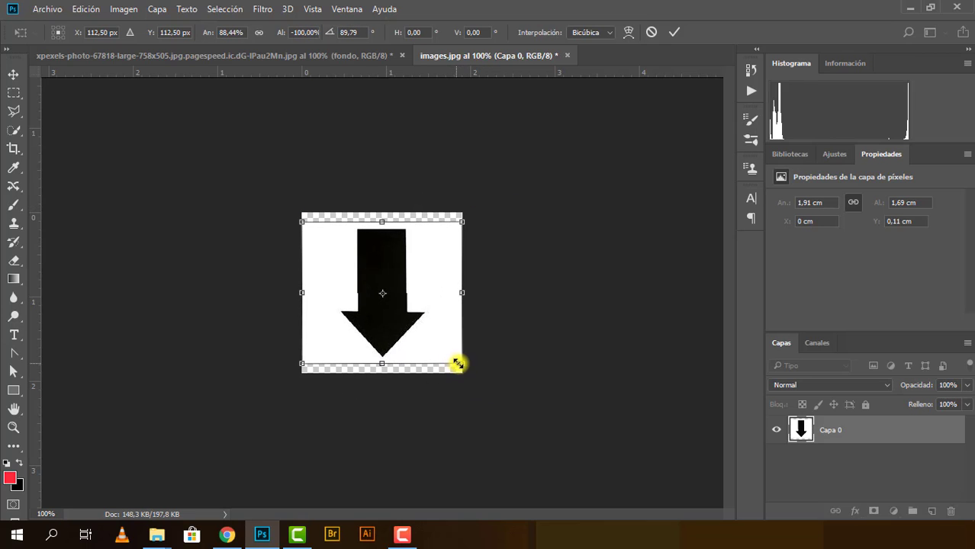
pyautogui.moveTo(460, 366)
pyautogui.mouseDown()
pyautogui.moveTo(452, 213)
pyautogui.moveTo(438, 375)
pyautogui.moveTo(446, 213)
pyautogui.mouseUp()
pyautogui.click(675, 32)
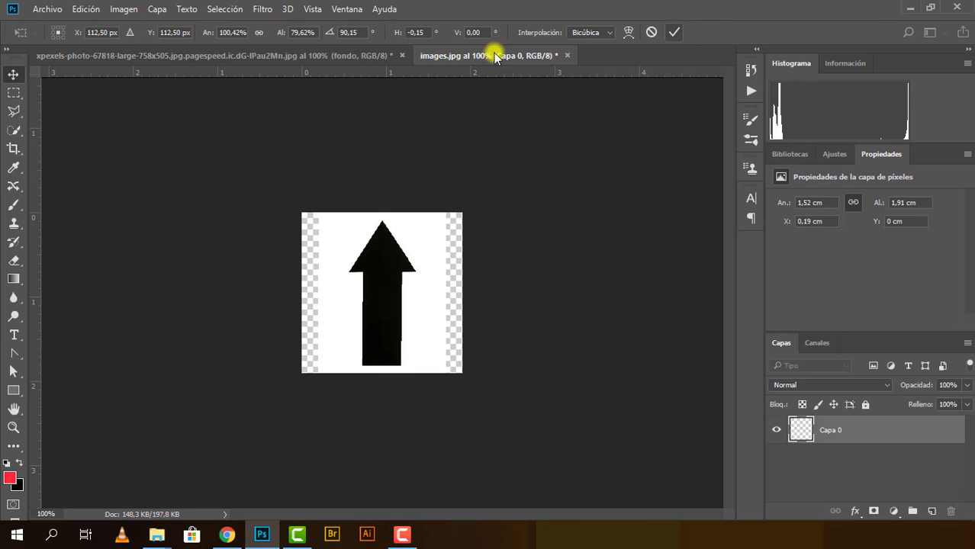
pyautogui.click(277, 58)
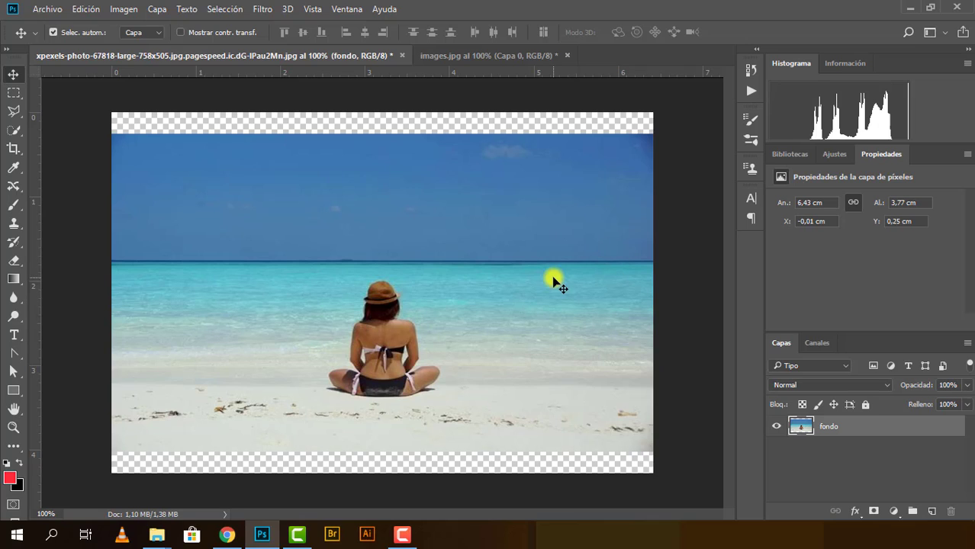
# Step: Undo the squash to restore the full-size photo, then try a trapezoid distortion and cancel it
pyautogui.hotkey('ctrl', 'alt', 'z')
pyautogui.hotkey('ctrl', 'alt', 'z')
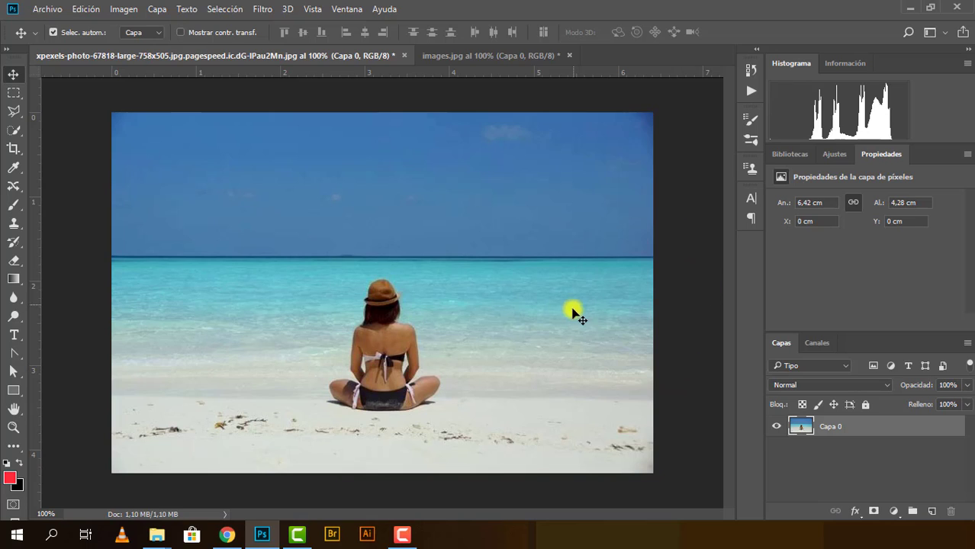
pyautogui.hotkey('ctrl', 't')
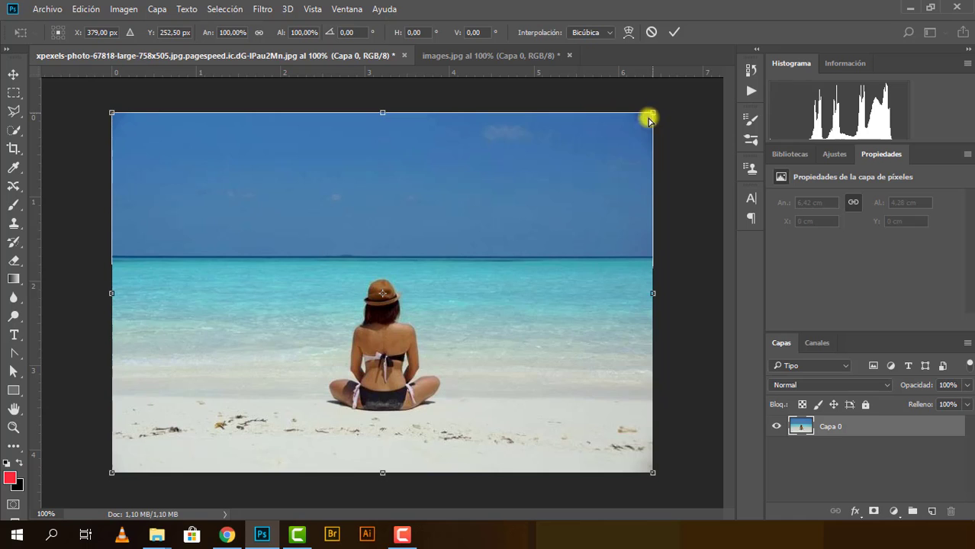
pyautogui.moveTo(649, 119); pyautogui.dragTo(581, 219)
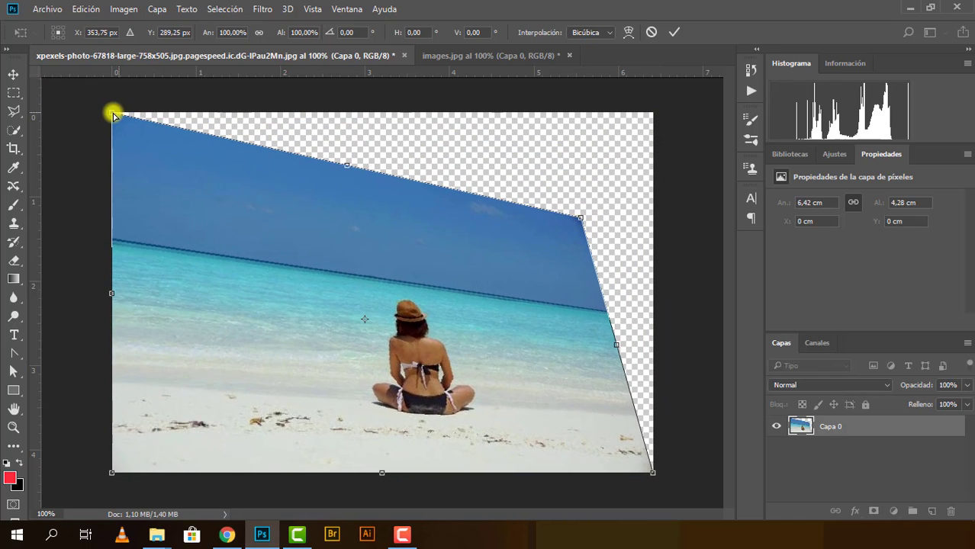
pyautogui.moveTo(115, 116); pyautogui.dragTo(177, 231)
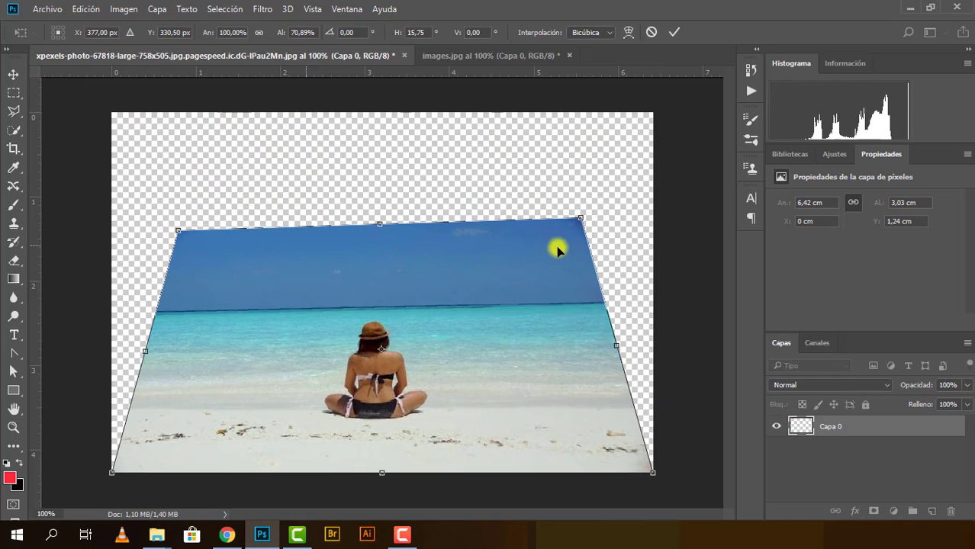
pyautogui.moveTo(581, 218); pyautogui.dragTo(571, 230)
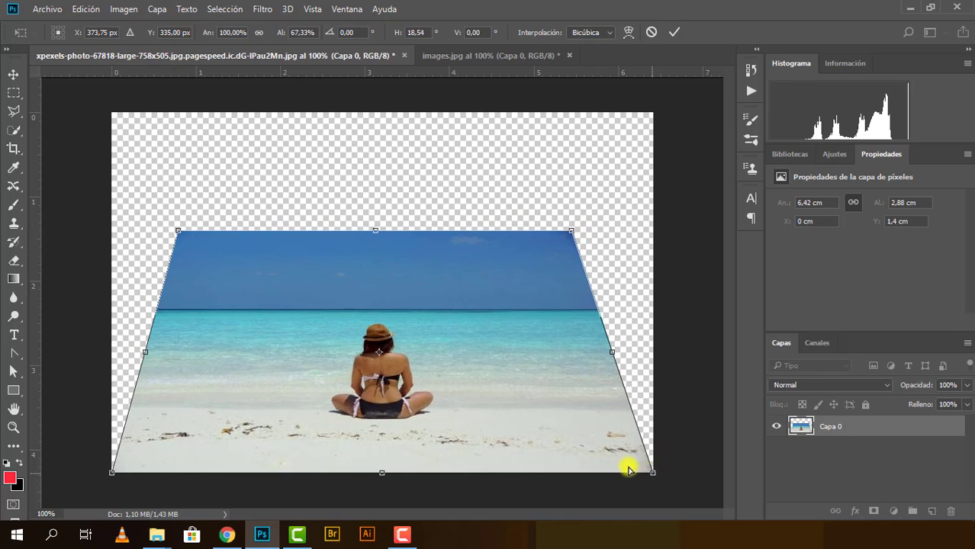
pyautogui.moveTo(629, 470)
pyautogui.mouseDown()
pyautogui.moveTo(258, 334)
pyautogui.moveTo(583, 464)
pyautogui.moveTo(584, 476)
pyautogui.mouseUp()
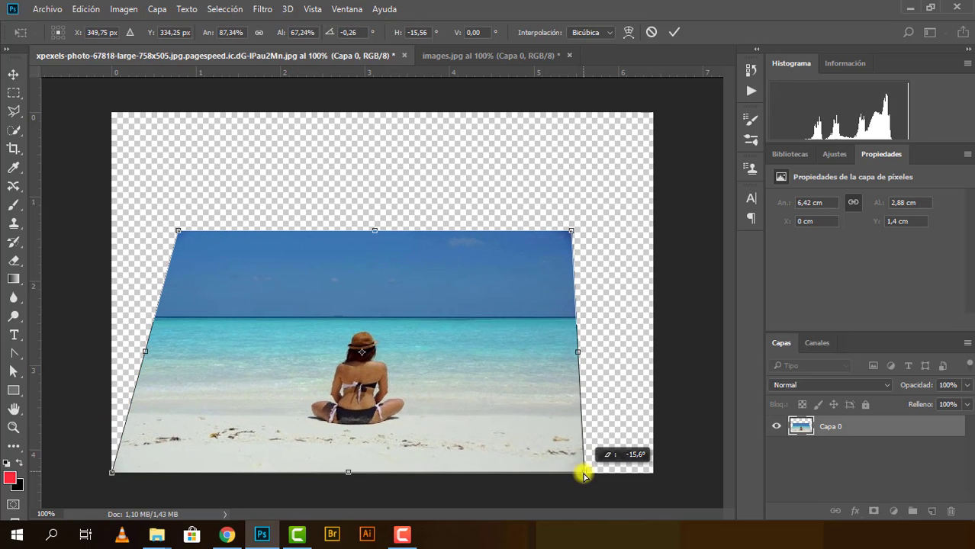
pyautogui.click(651, 32)
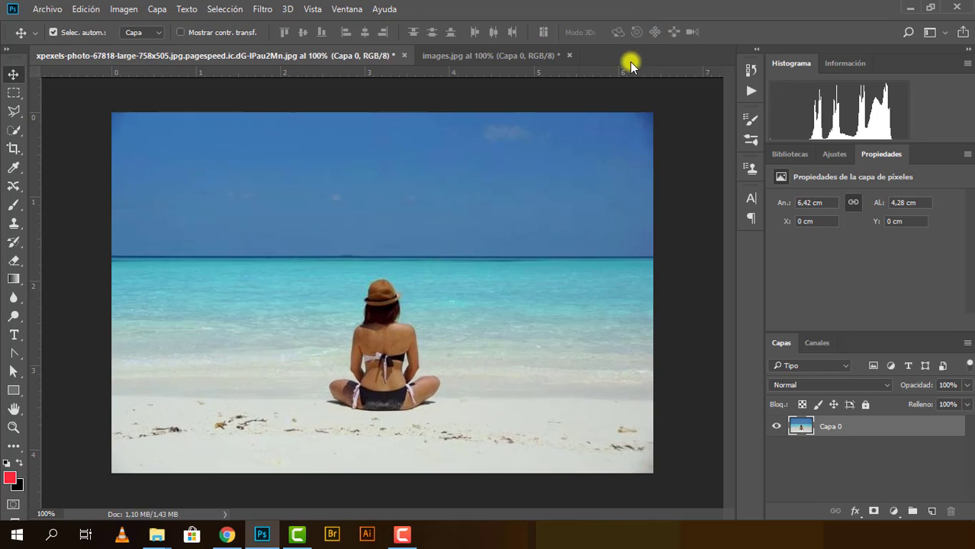
# Step: Open and close the adjustment layer list twice without choosing, then show images.jpg
pyautogui.click(895, 511)
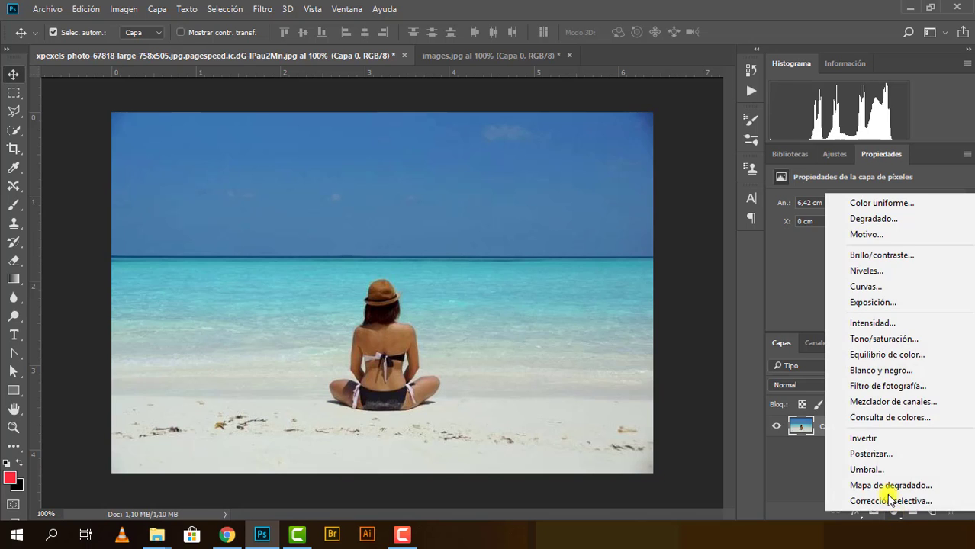
pyautogui.click(786, 464)
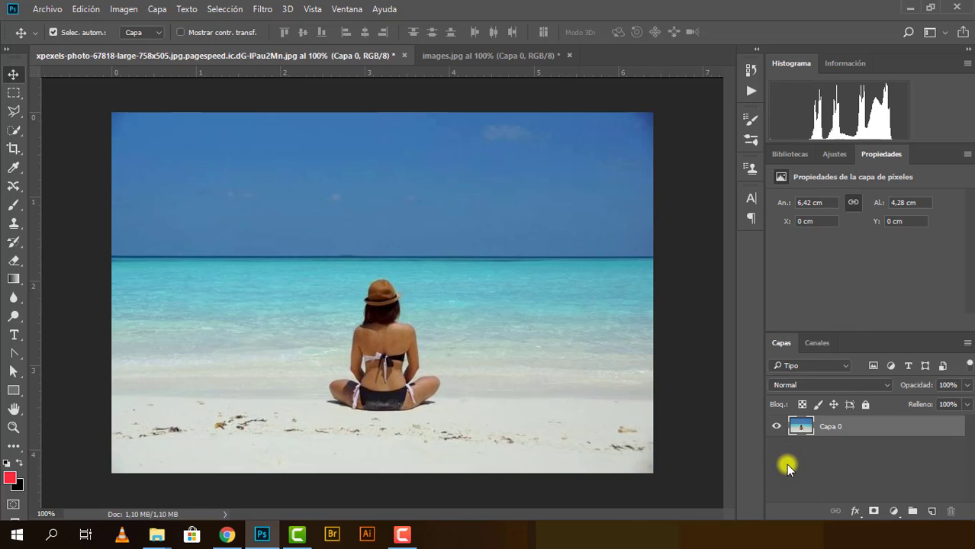
pyautogui.click(888, 511)
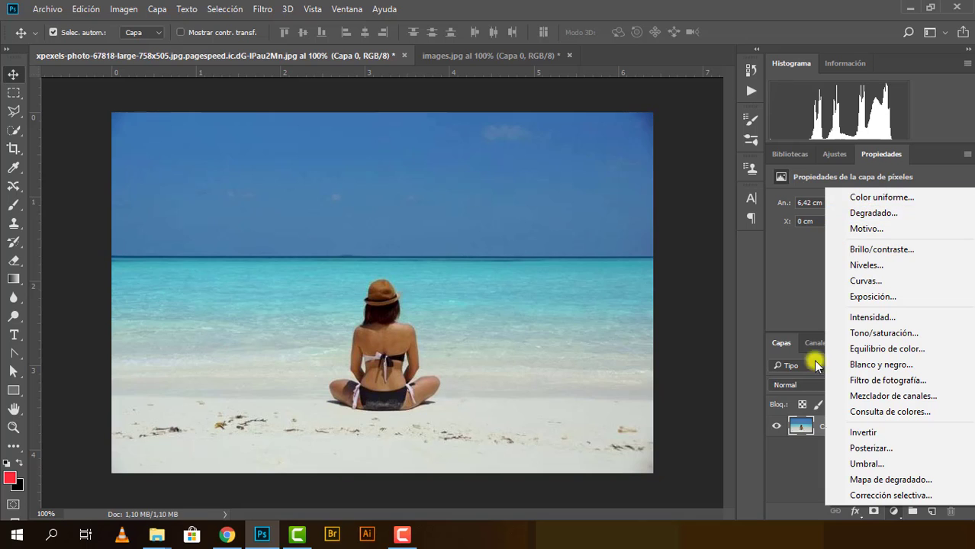
pyautogui.click(807, 480)
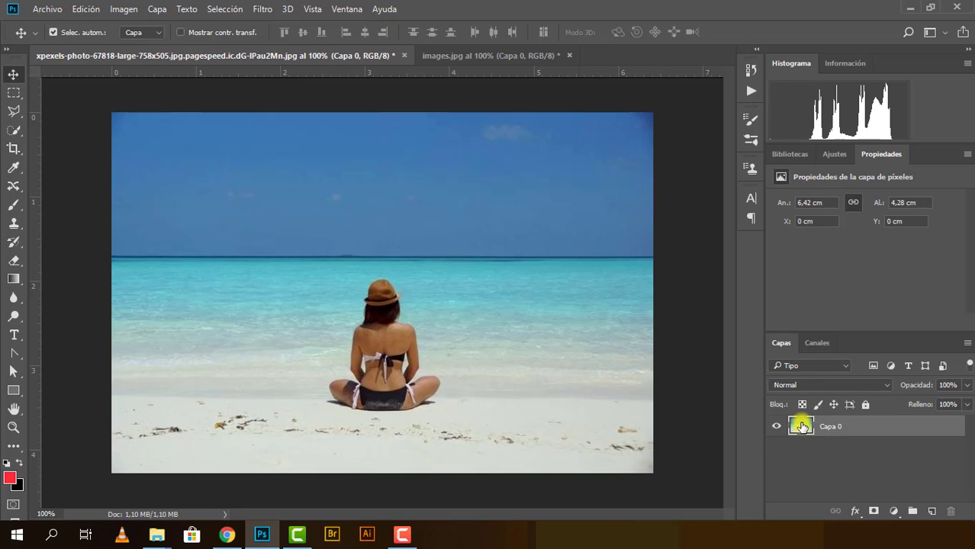
pyautogui.click(465, 57)
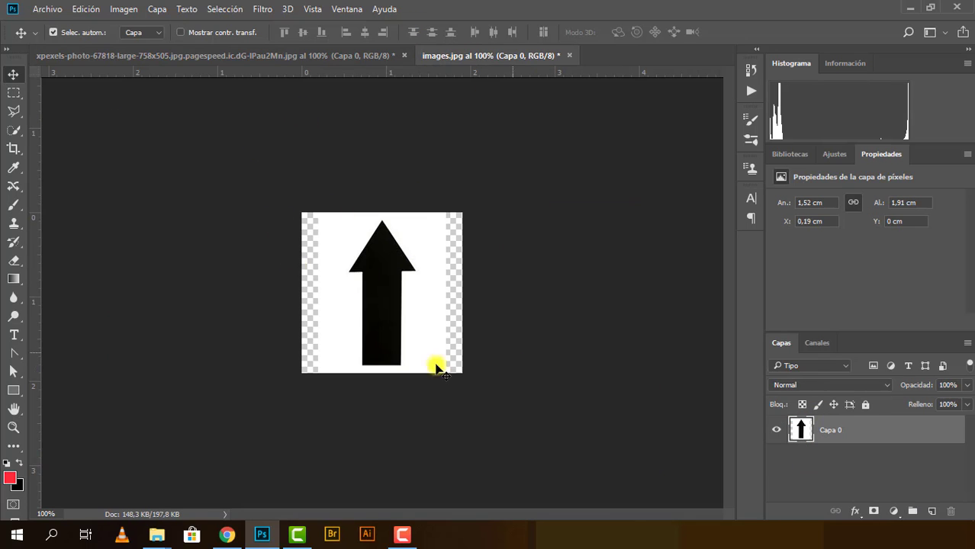
# Step: Remove the arrow's white background with the Magic Wand and deselect
pyautogui.click(13, 130)
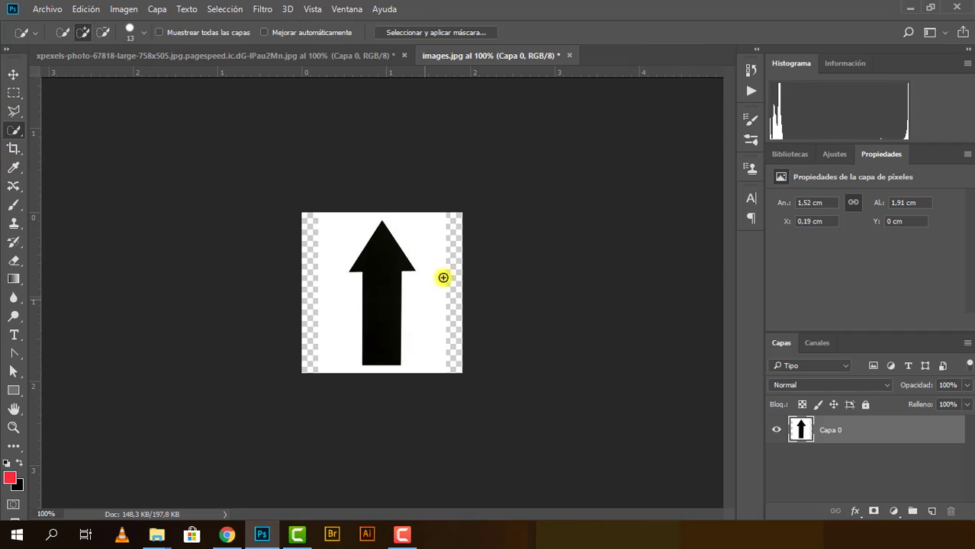
pyautogui.rightClick(15, 135)
pyautogui.click(127, 144)
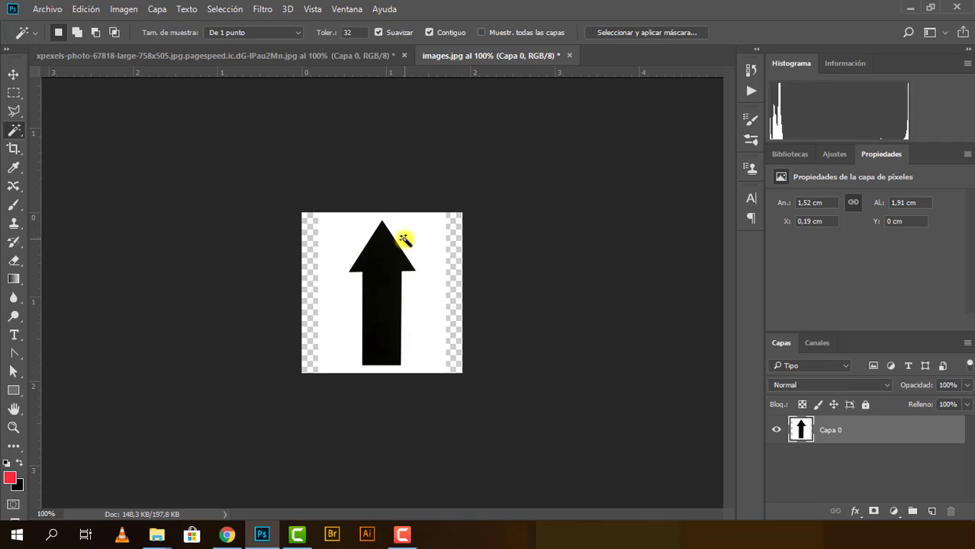
pyautogui.click(404, 240)
pyautogui.press('Delete')
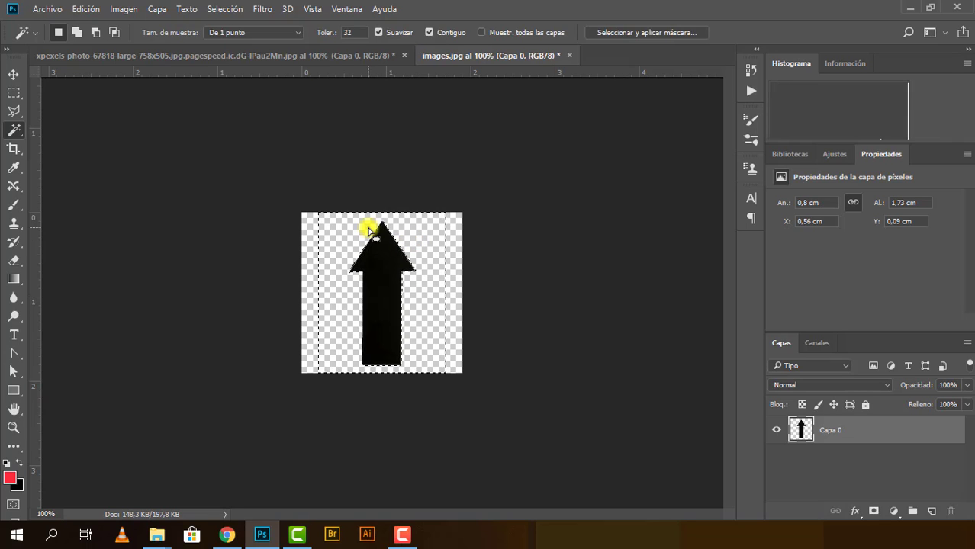
pyautogui.click(314, 157)
# Step: Copy the arrow into the beach photo and move it to the upper left (X 1.01, Y 0.72 cm)
pyautogui.click(13, 93)
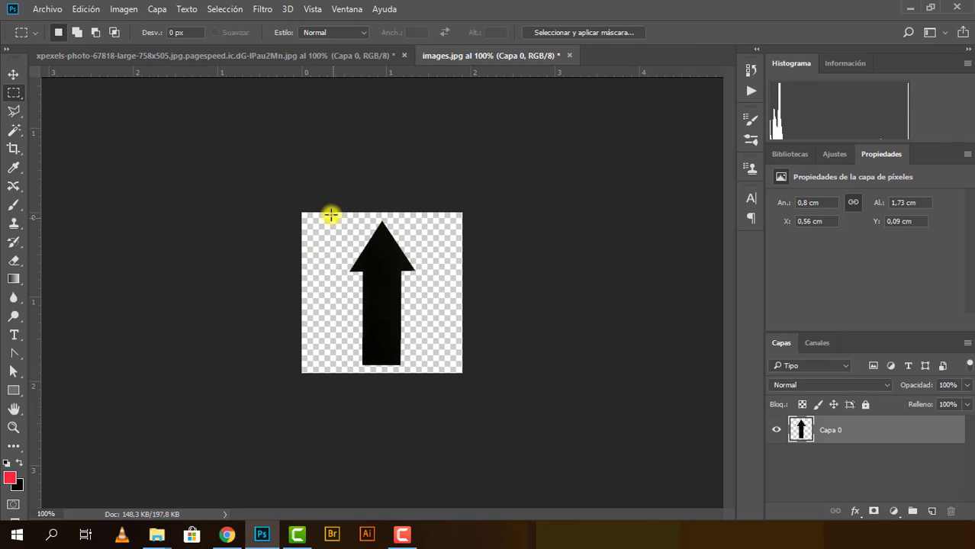
pyautogui.moveTo(331, 216); pyautogui.dragTo(434, 373)
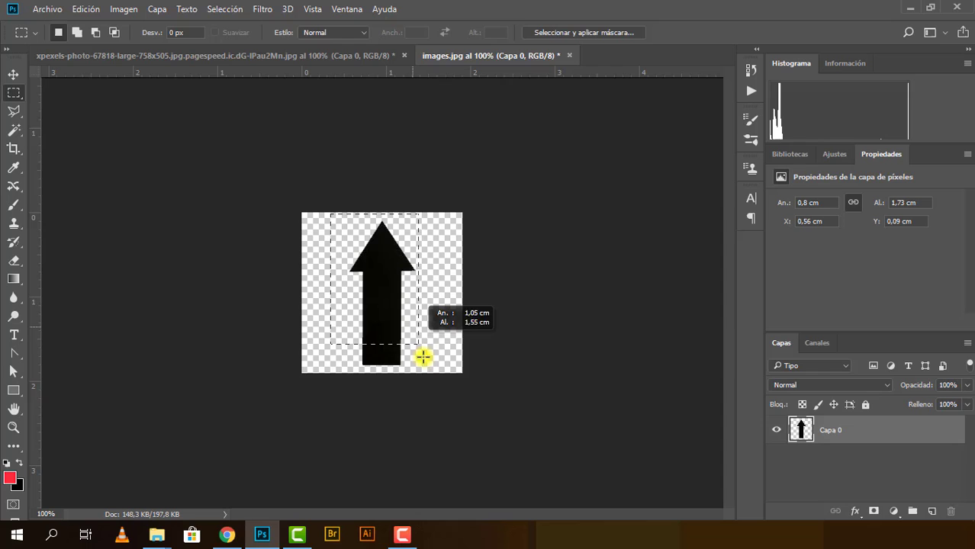
pyautogui.hotkey('ctrl', 'c')
pyautogui.click(195, 52)
pyautogui.hotkey('ctrl', 'v')
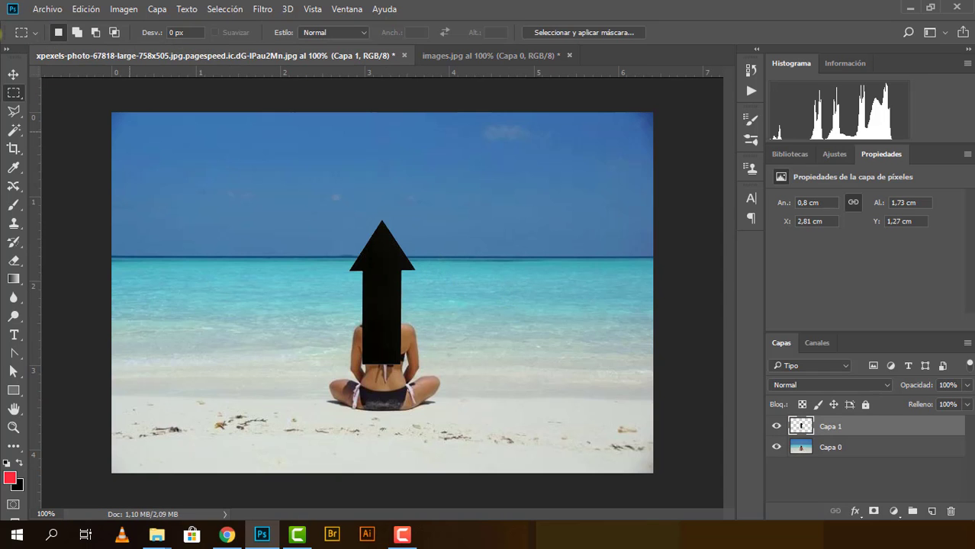
pyautogui.click(12, 77)
pyautogui.moveTo(348, 228); pyautogui.dragTo(237, 229)
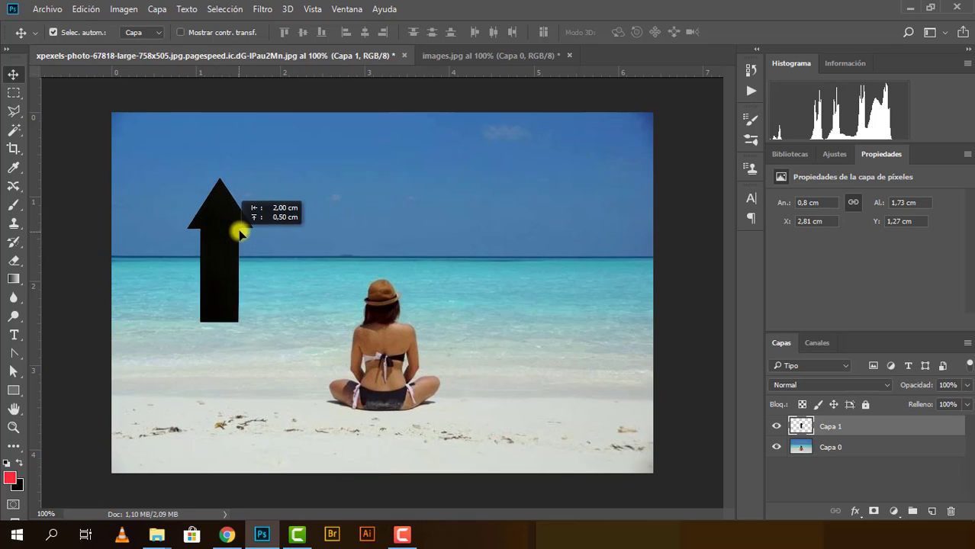
# Step: Rename the arrow layer 'flecha' and the photo layer 'fondo'
pyautogui.doubleClick(832, 429)
pyautogui.write('flecha')
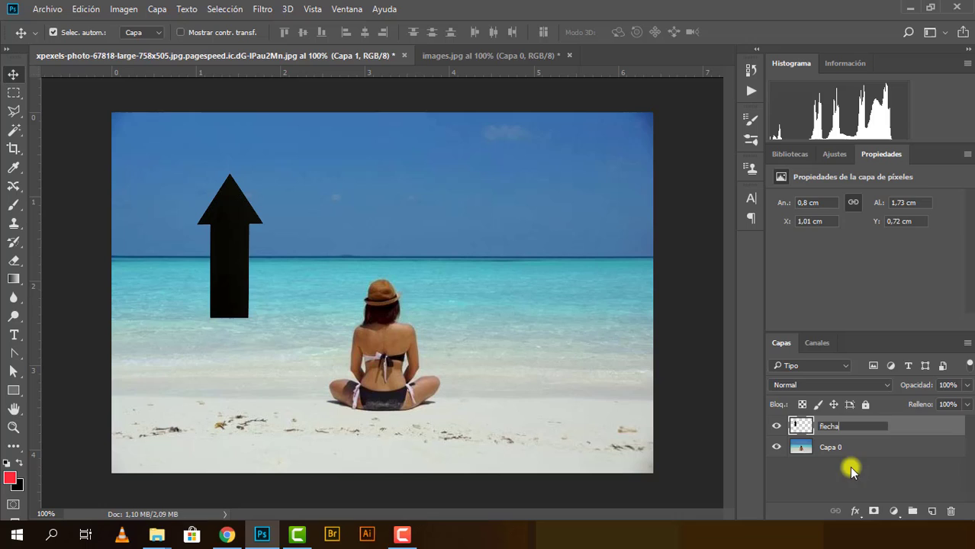
pyautogui.click(835, 445)
pyautogui.doubleClick(836, 444)
pyautogui.write('fondo')
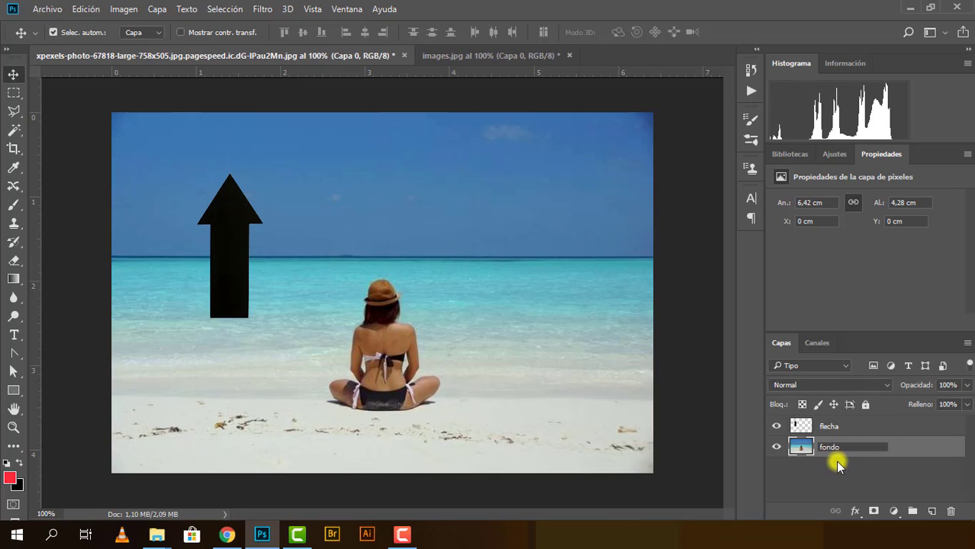
pyautogui.click(837, 466)
# Step: Add a Color Lookup adjustment above fondo using the Crisp_Warm look
pyautogui.click(848, 428)
pyautogui.click(853, 439)
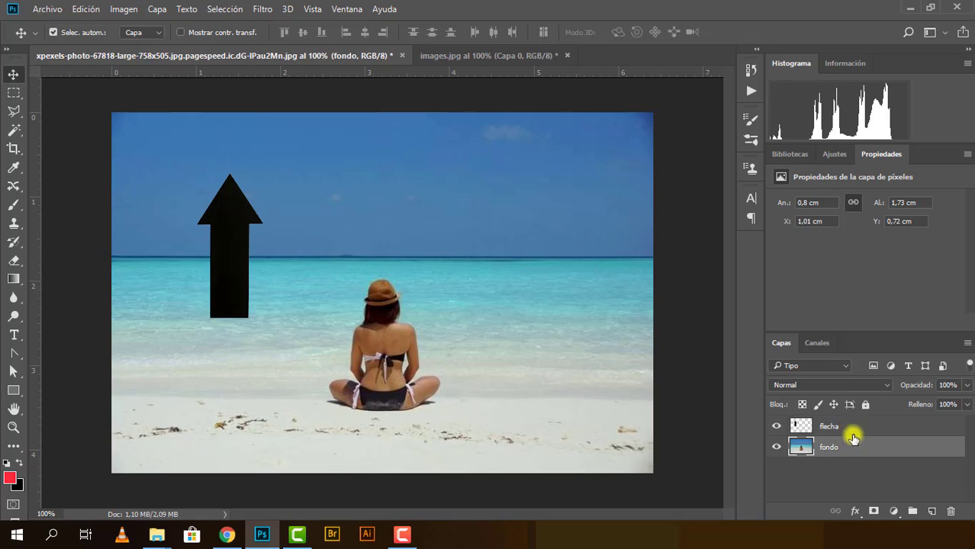
pyautogui.click(855, 461)
pyautogui.click(855, 422)
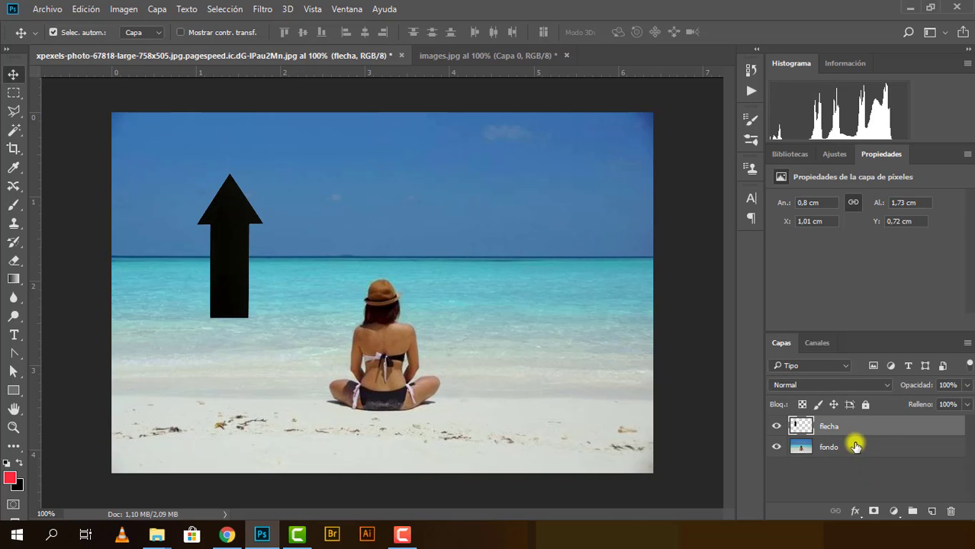
pyautogui.click(855, 447)
pyautogui.click(893, 511)
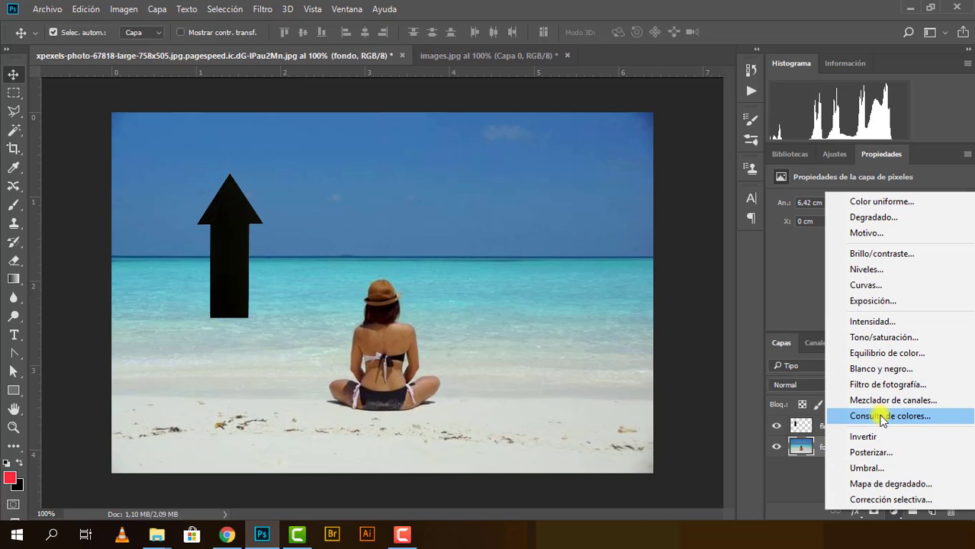
pyautogui.click(882, 417)
pyautogui.click(946, 214)
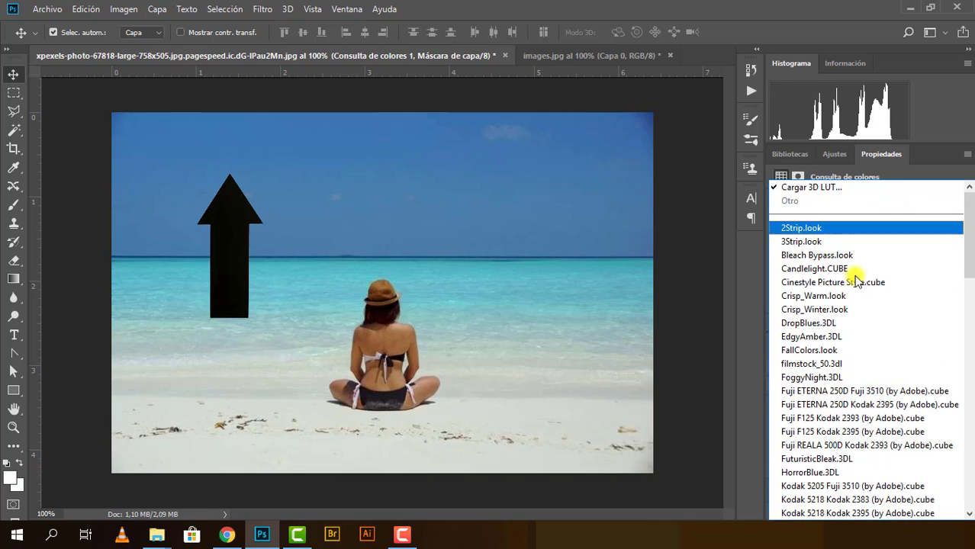
pyautogui.click(842, 296)
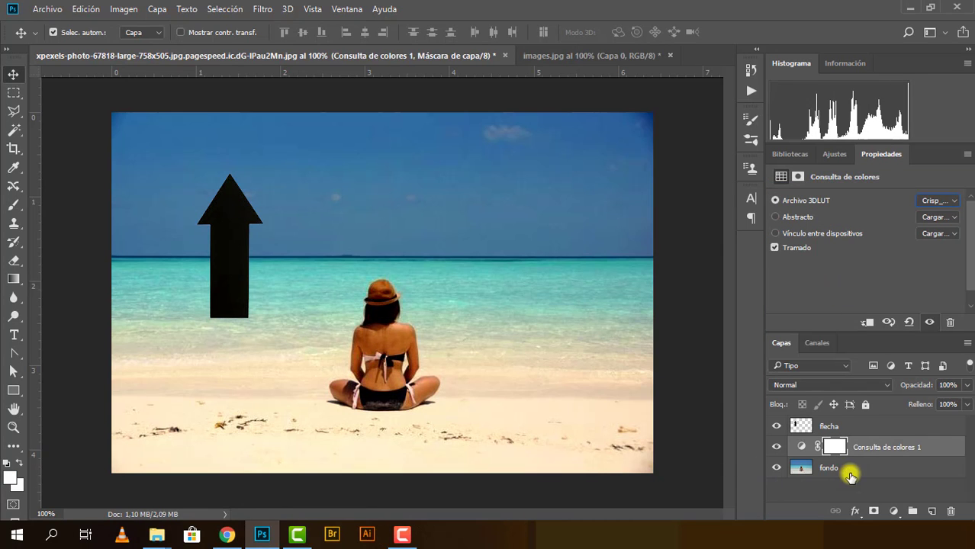
# Step: Select the flecha, colour lookup and fondo layers in turn, then open the Layers panel options
pyautogui.click(850, 472)
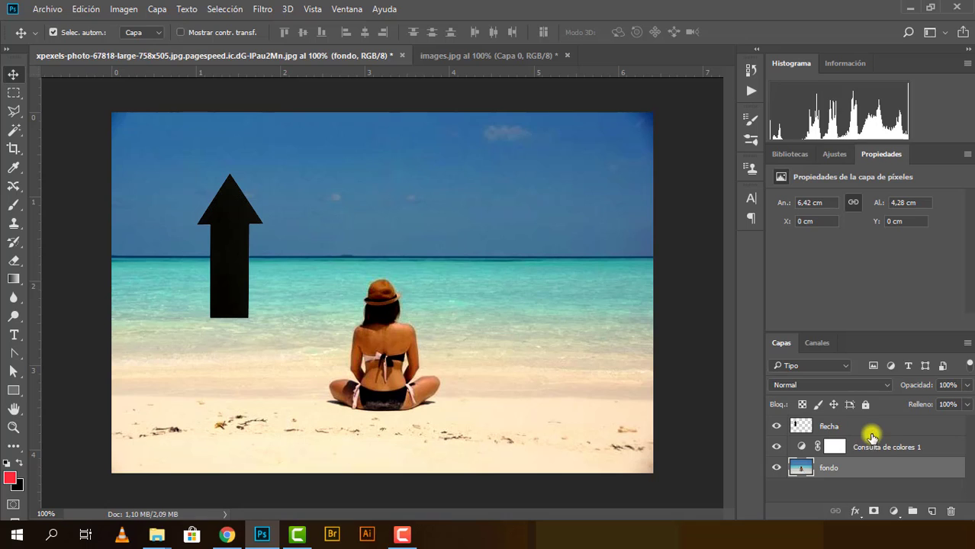
pyautogui.click(843, 434)
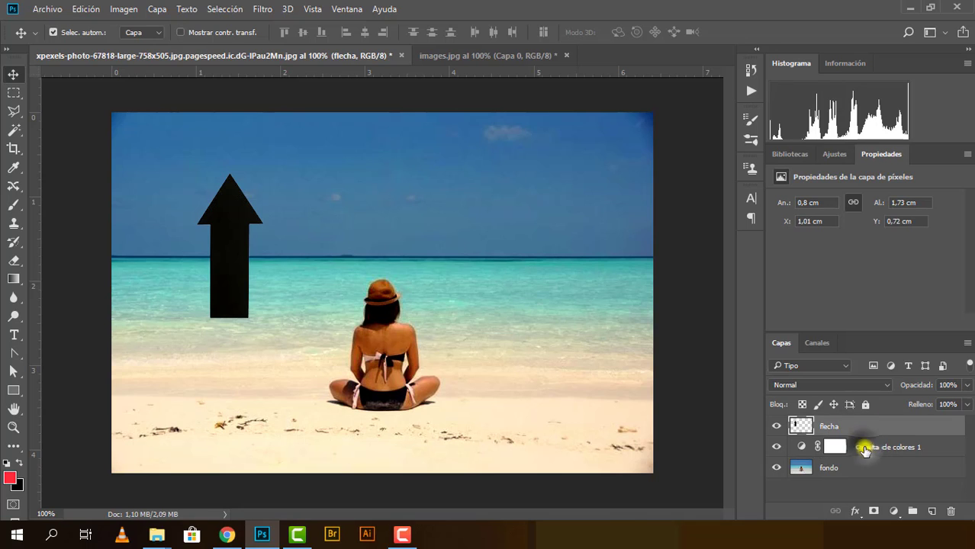
pyautogui.click(847, 450)
pyautogui.click(851, 466)
pyautogui.click(843, 431)
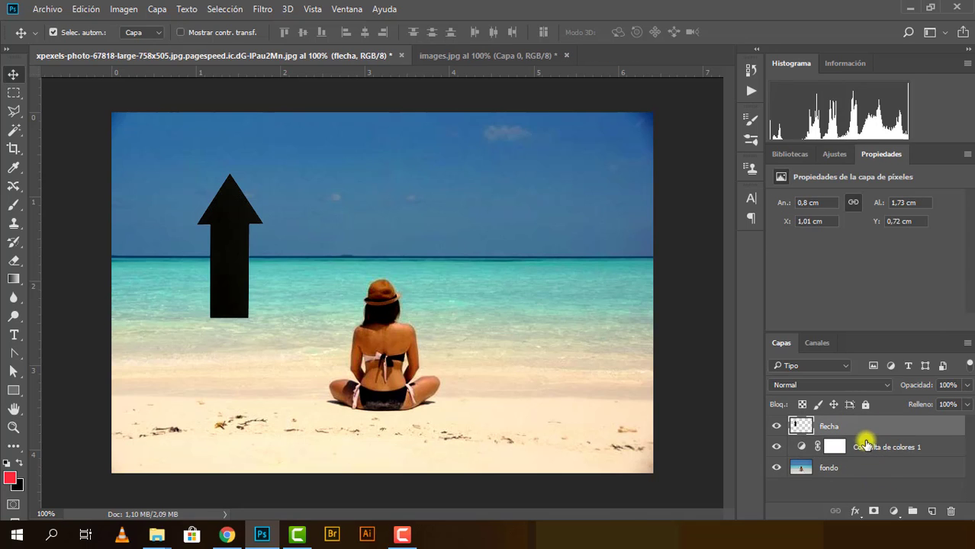
pyautogui.click(842, 473)
pyautogui.click(854, 446)
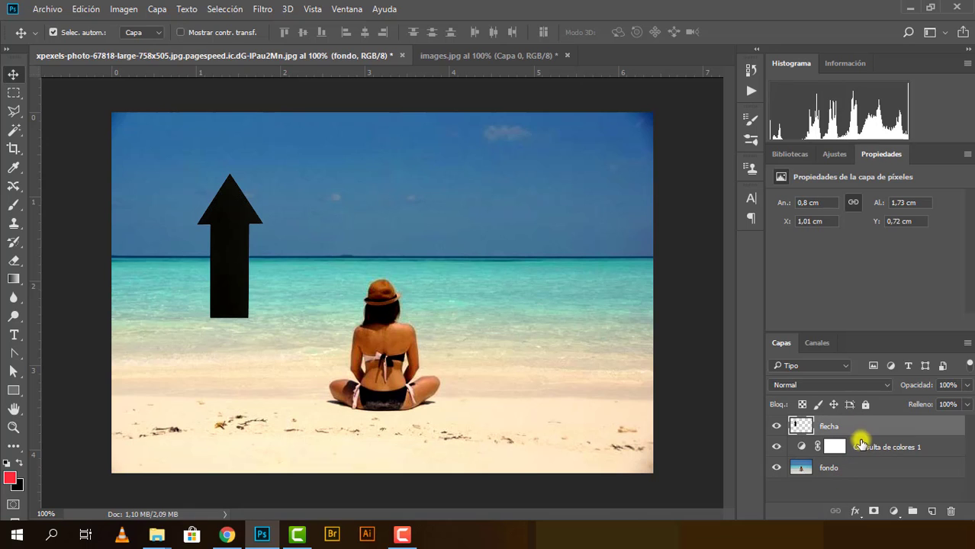
pyautogui.click(846, 473)
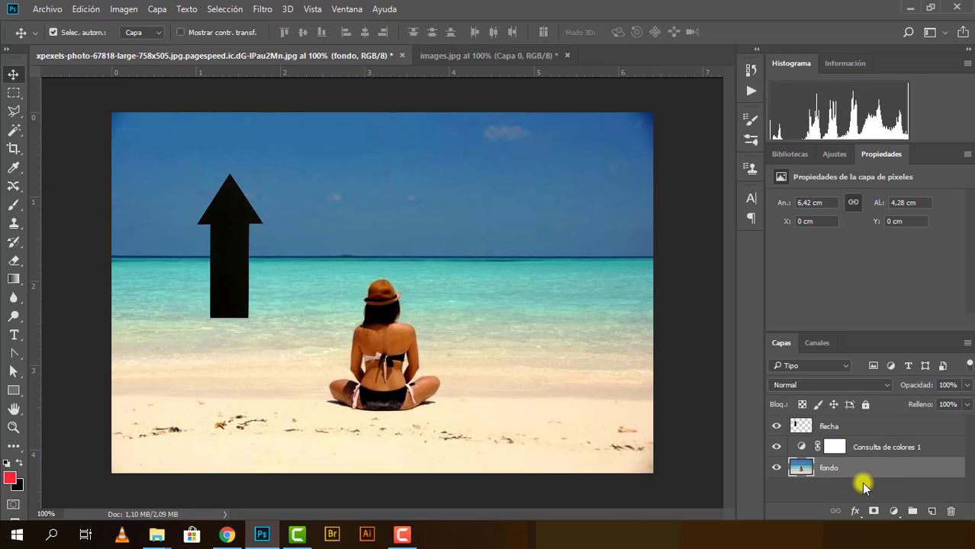
pyautogui.click(871, 486)
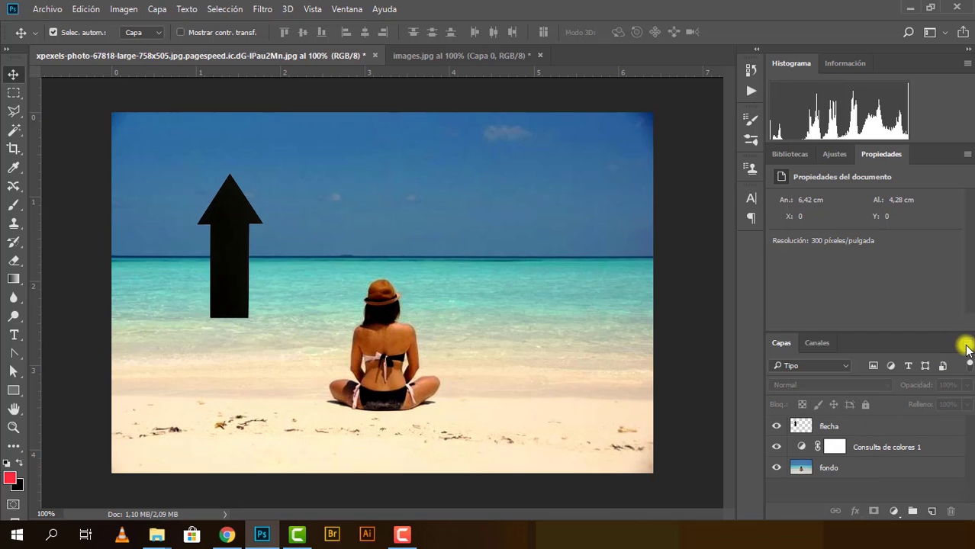
pyautogui.click(965, 344)
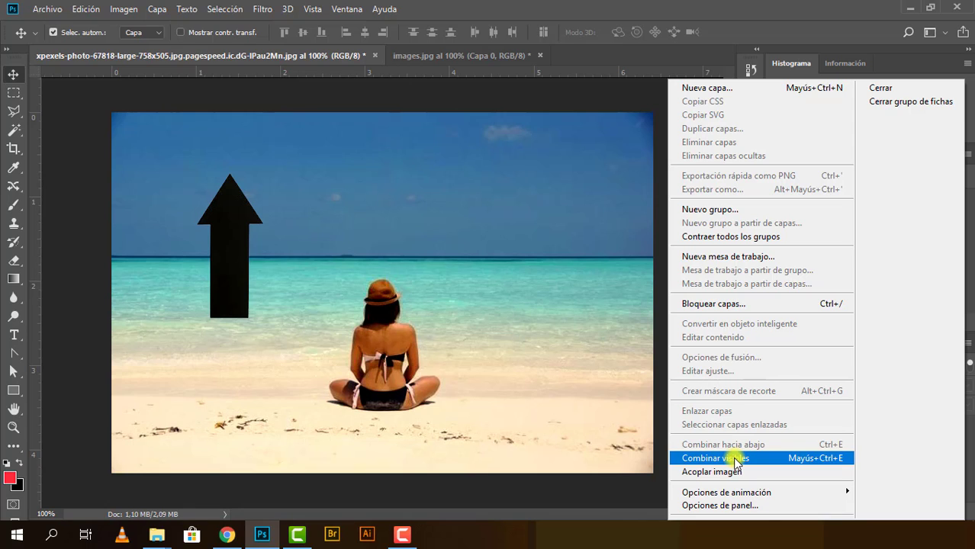
pyautogui.click(736, 462)
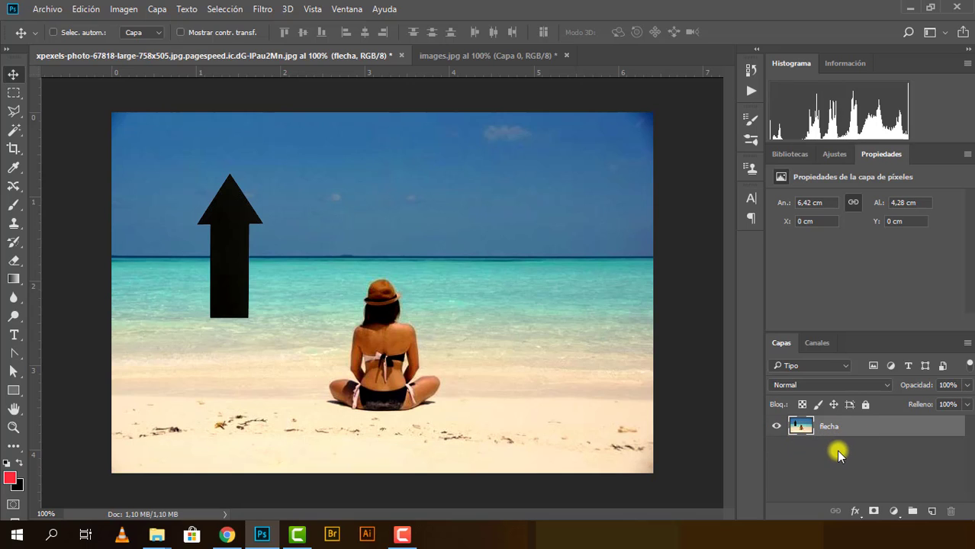
pyautogui.hotkey('ctrl', 'z')
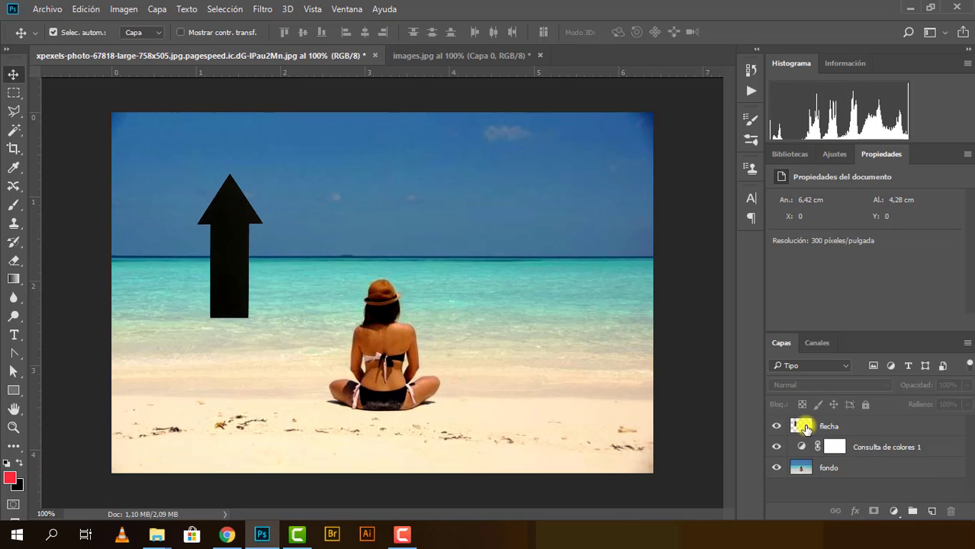
pyautogui.click(777, 447)
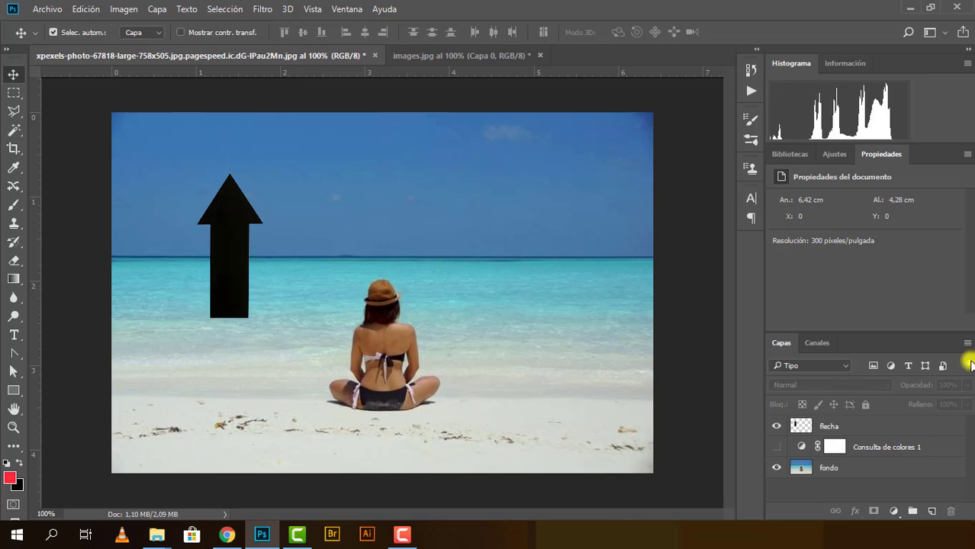
pyautogui.click(968, 343)
pyautogui.click(748, 458)
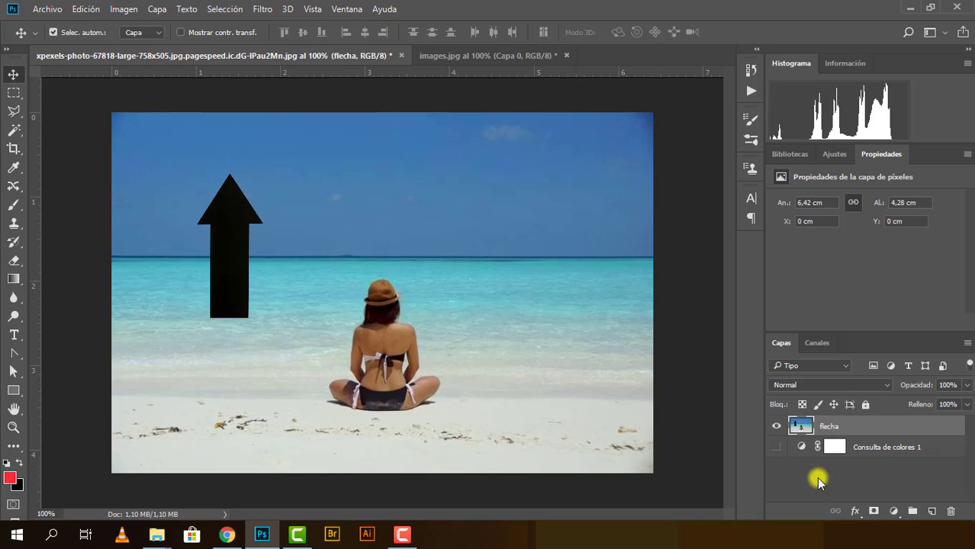
pyautogui.click(871, 450)
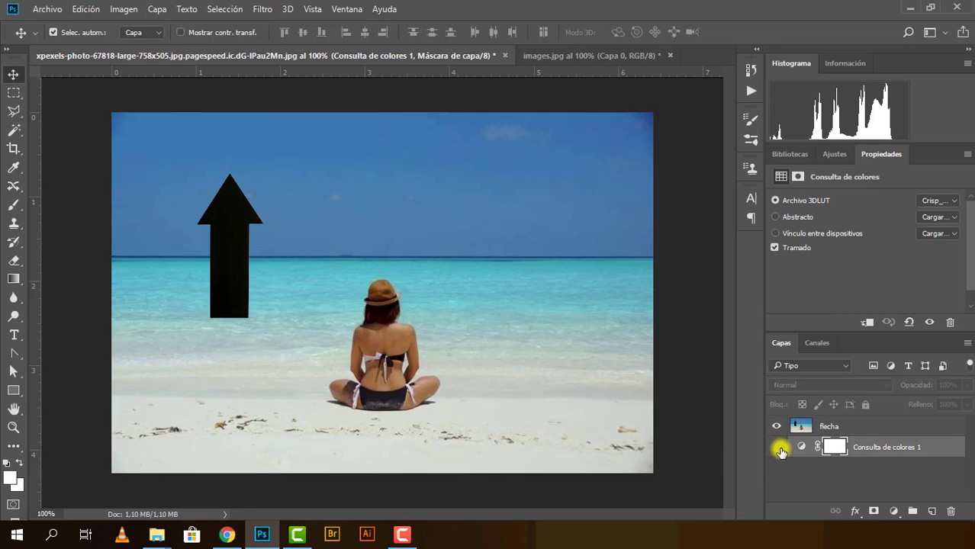
pyautogui.click(777, 448)
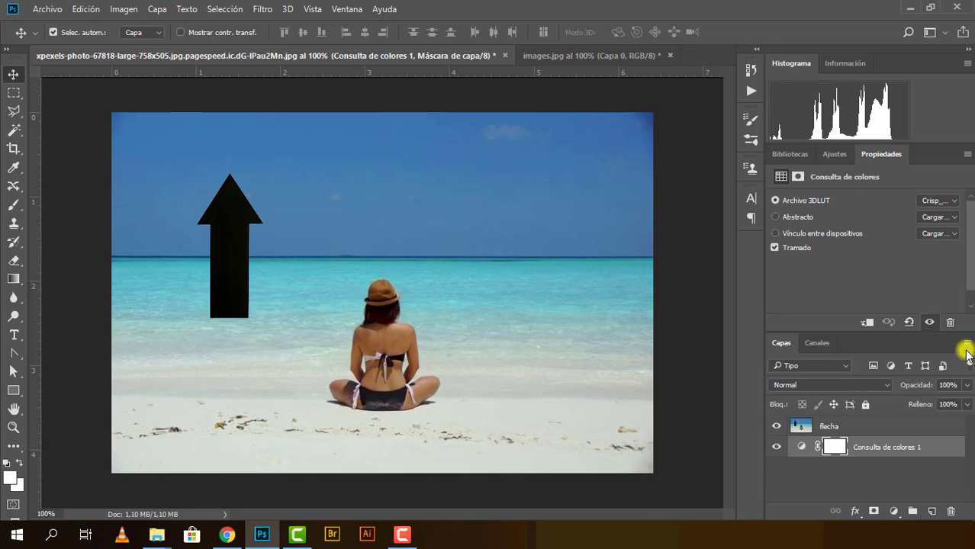
pyautogui.click(965, 347)
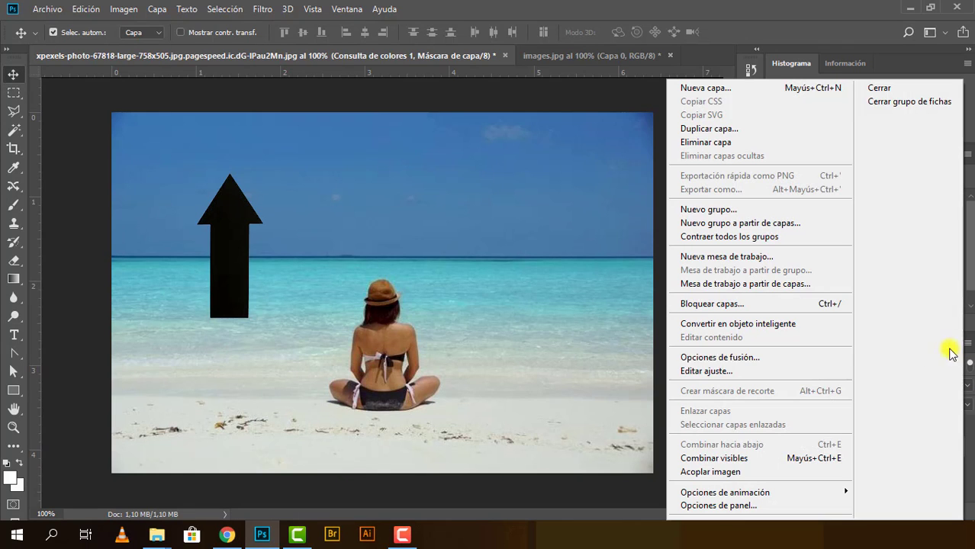
pyautogui.click(734, 458)
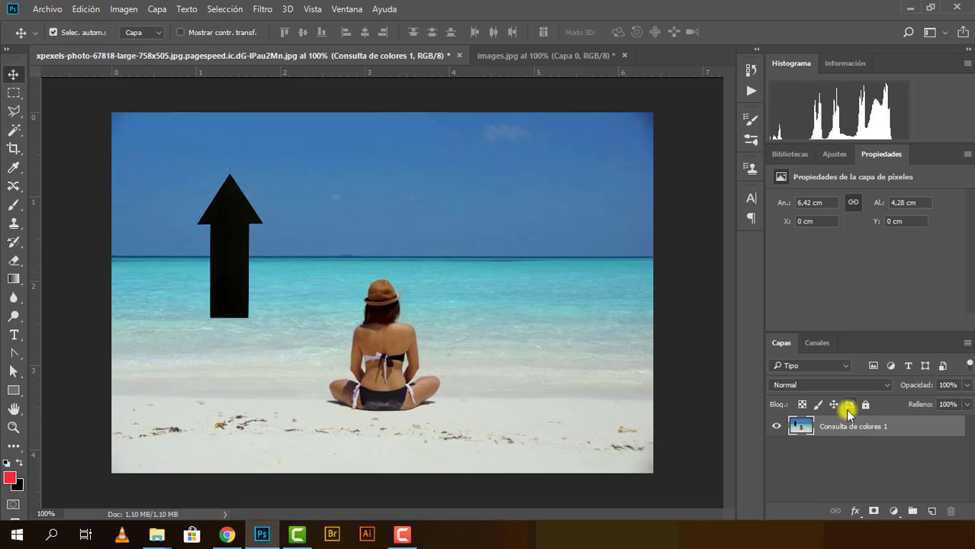
pyautogui.hotkey('ctrl', 'z')
pyautogui.hotkey('ctrl', 'z')
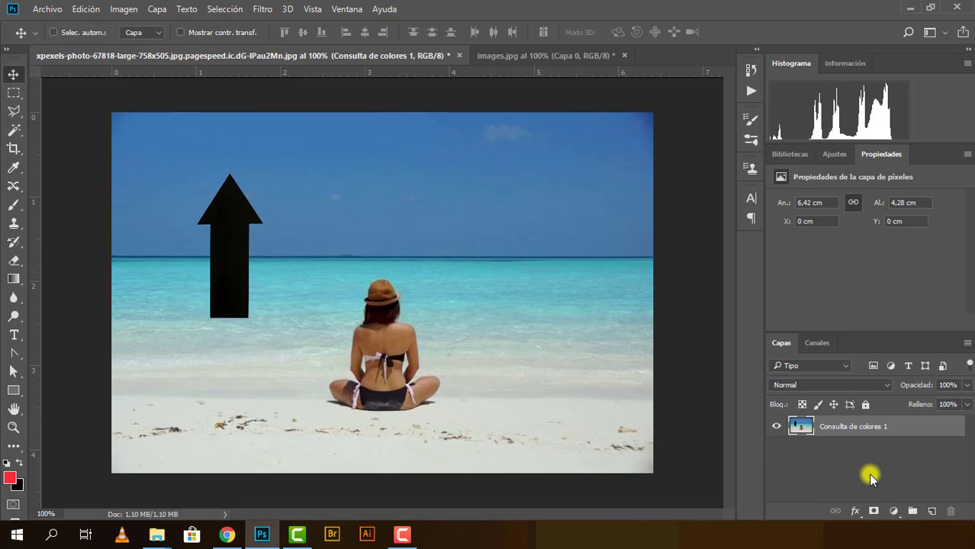
pyautogui.hotkey('ctrl', 'z')
pyautogui.hotkey('ctrl', 'alt', 'z')
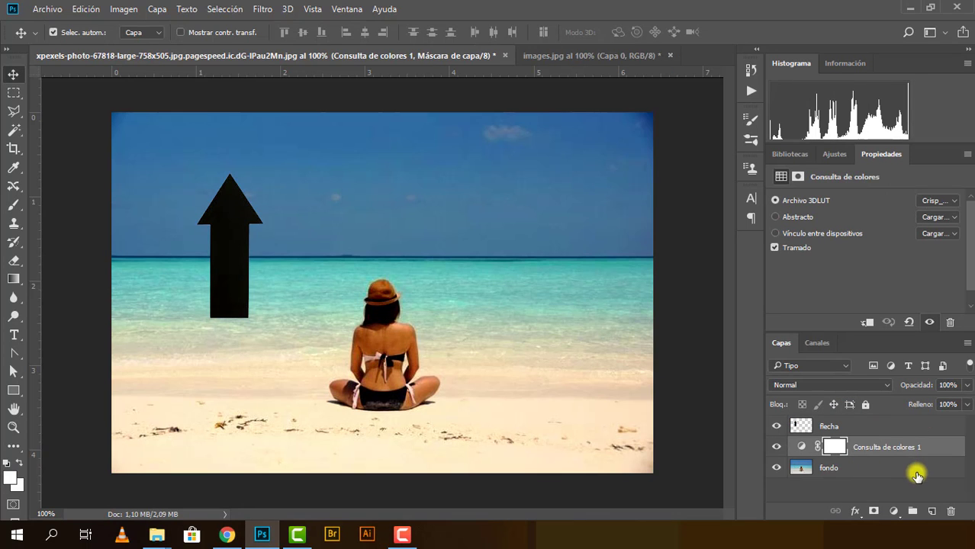
pyautogui.click(967, 343)
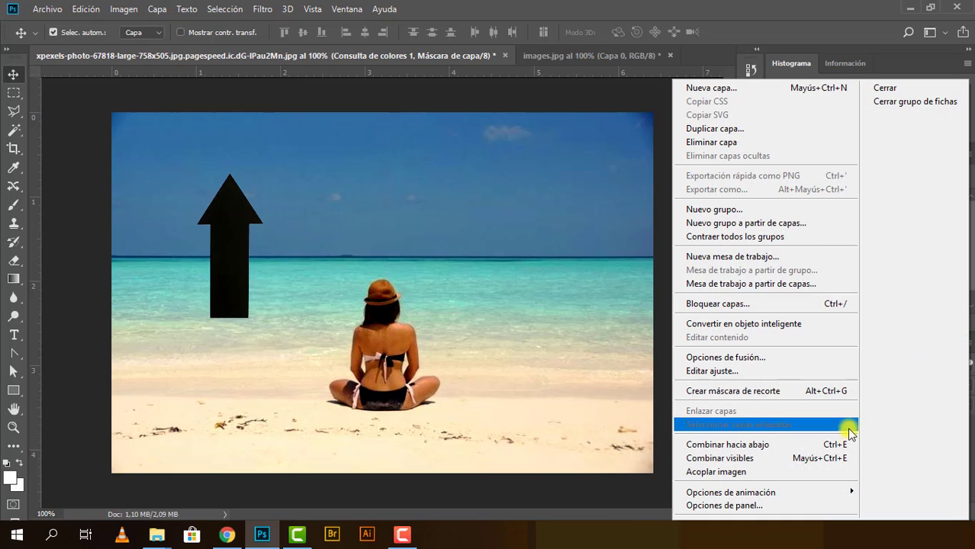
pyautogui.click(630, 496)
pyautogui.click(776, 447)
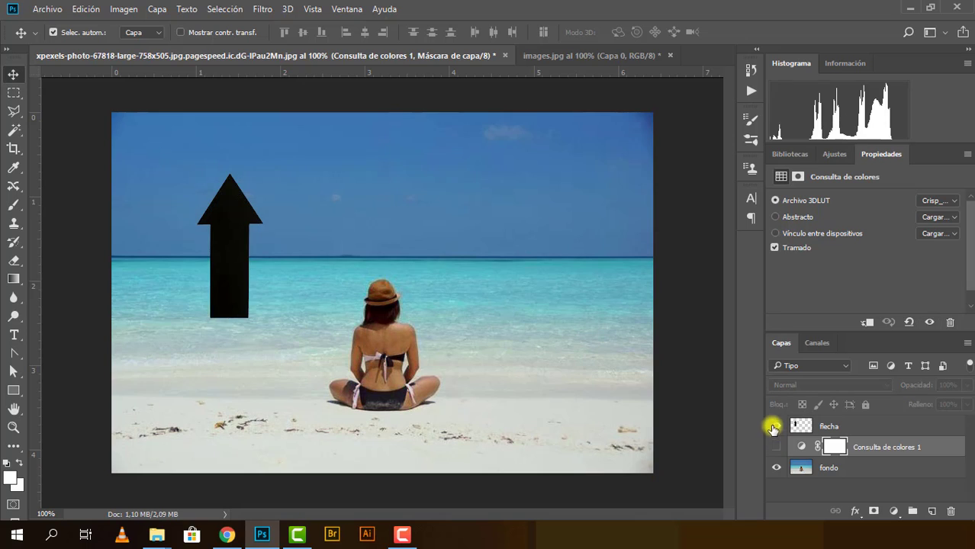
pyautogui.click(776, 427)
pyautogui.click(776, 427)
pyautogui.click(777, 447)
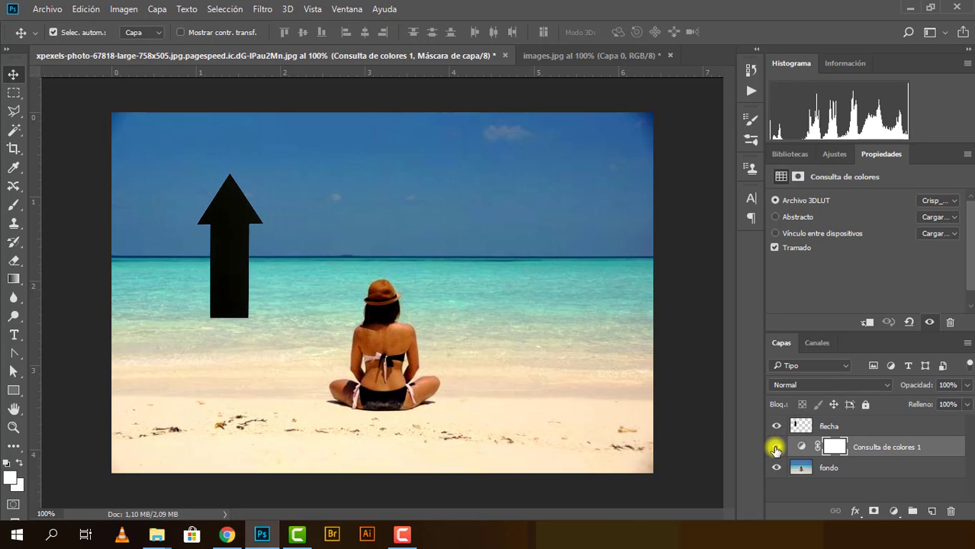
pyautogui.click(777, 447)
pyautogui.click(968, 343)
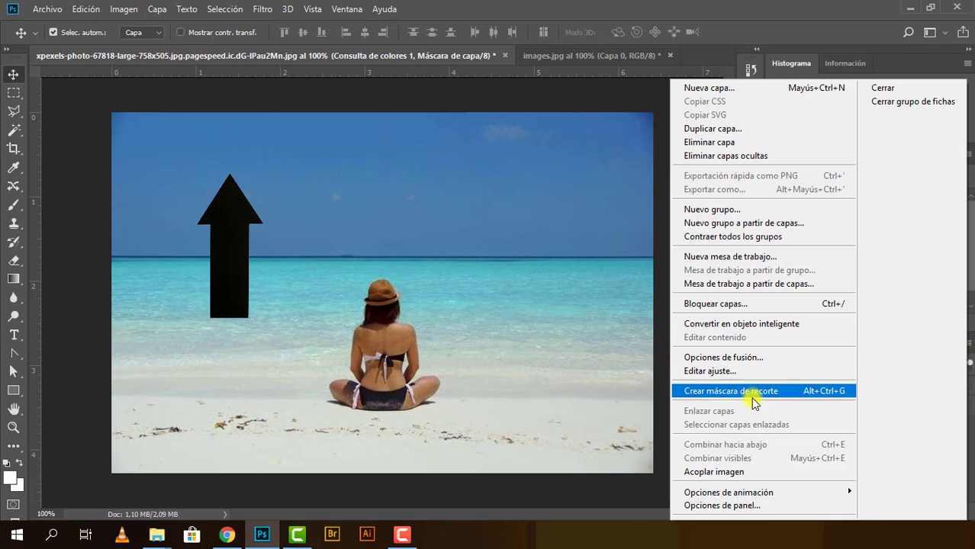
pyautogui.click(731, 468)
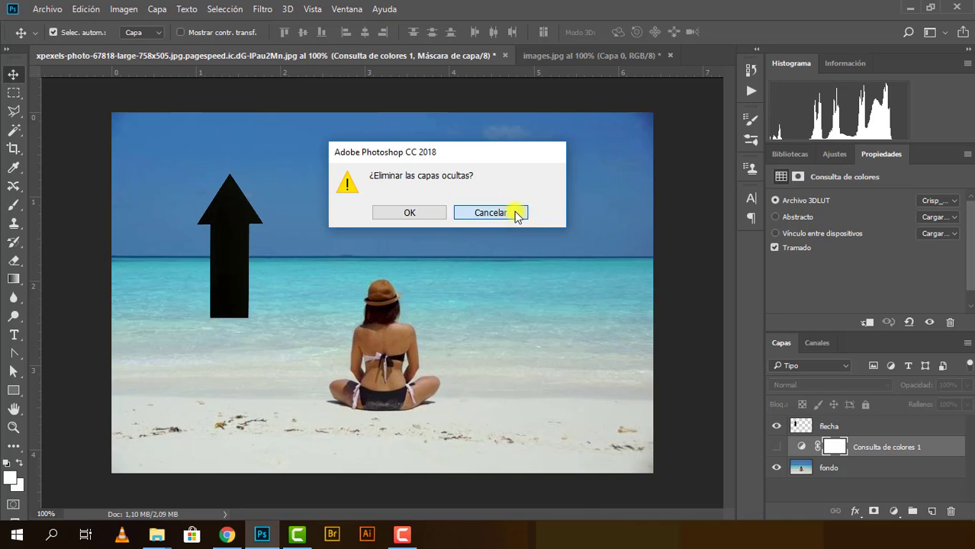
pyautogui.click(508, 213)
pyautogui.click(776, 447)
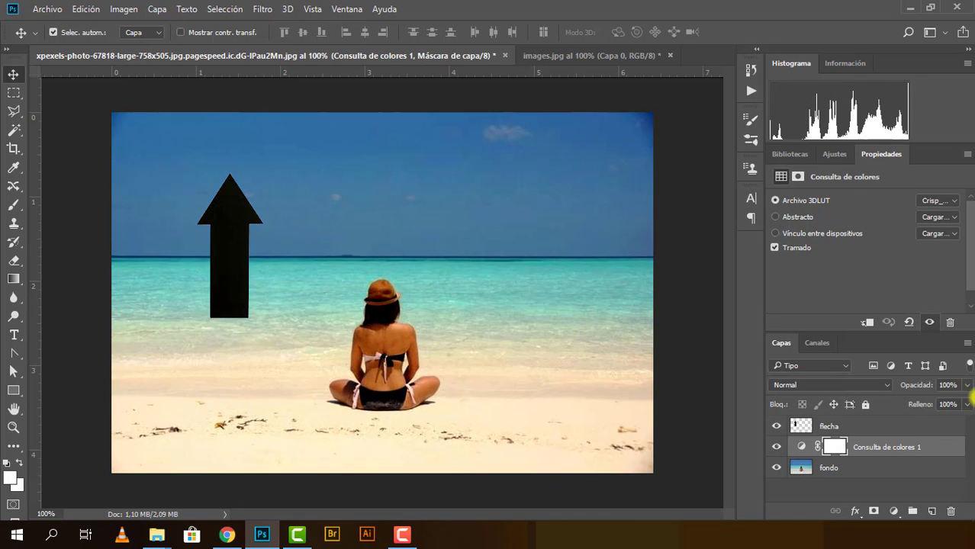
pyautogui.click(967, 345)
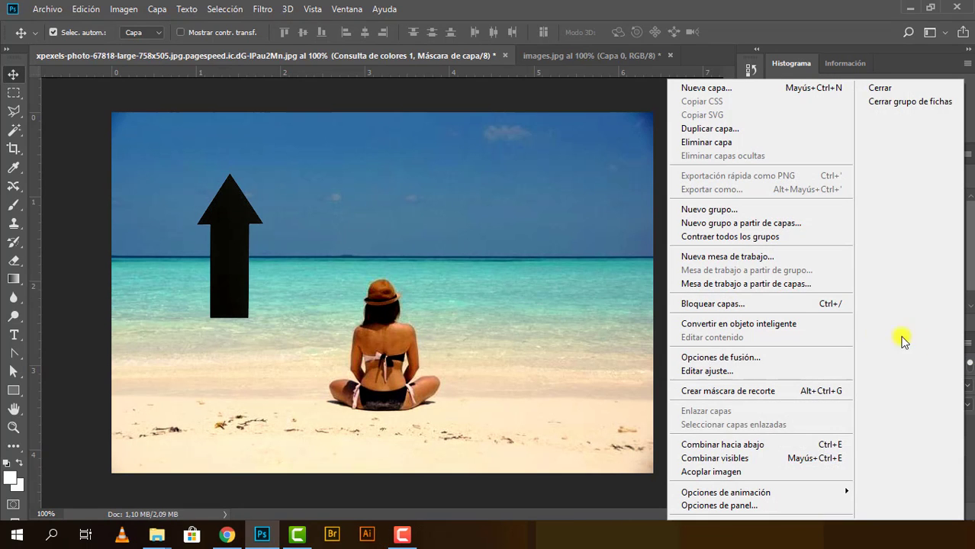
pyautogui.click(717, 472)
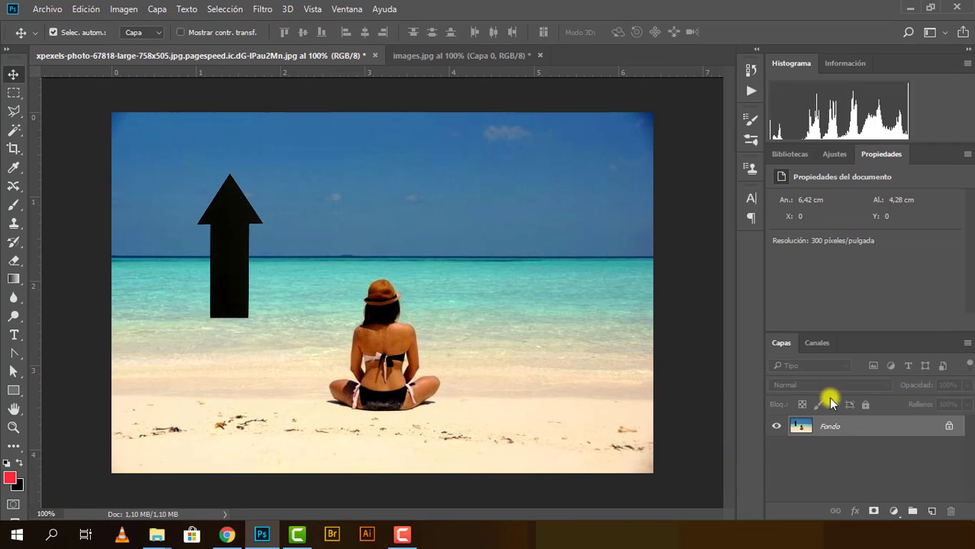
pyautogui.click(952, 428)
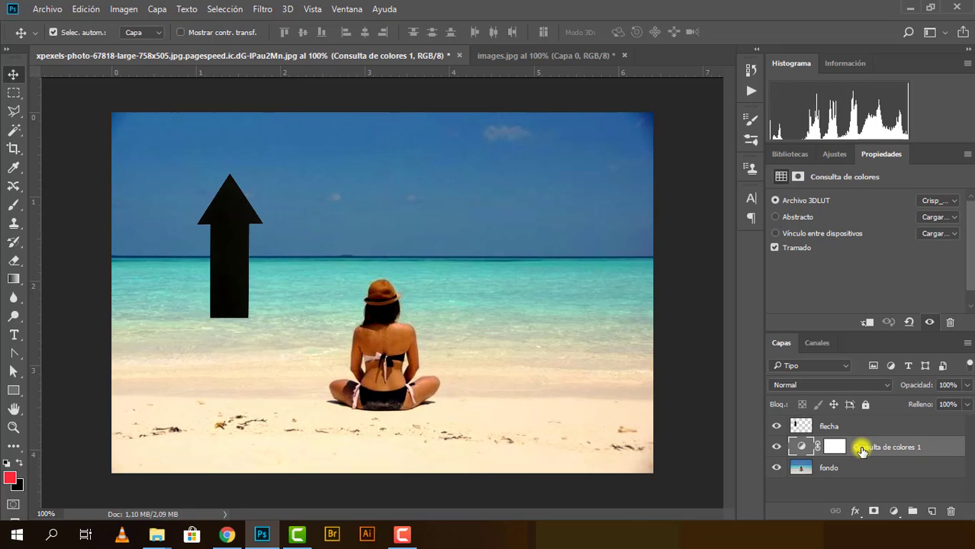
pyautogui.click(833, 482)
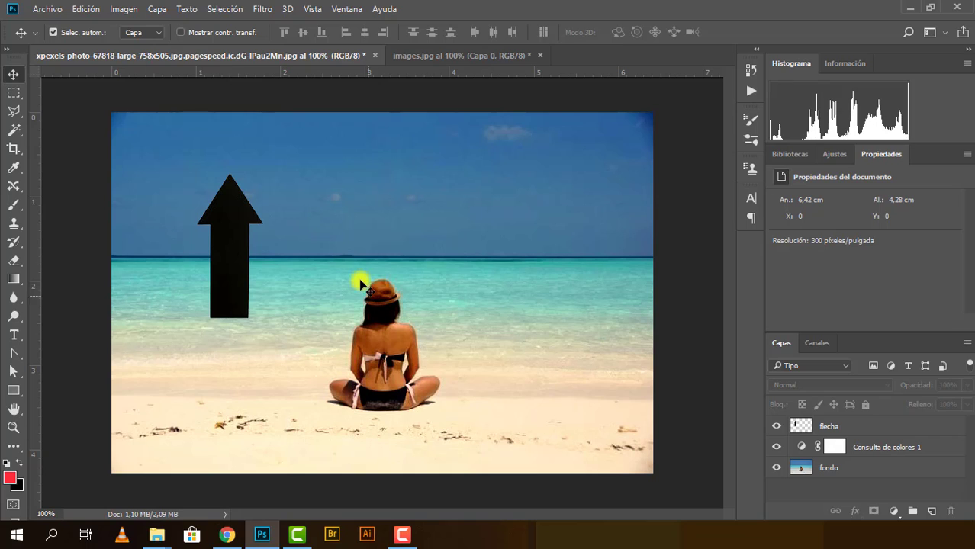
pyautogui.click(881, 425)
pyautogui.keyDown('shift'); pyautogui.click(862, 466); pyautogui.keyUp('shift')
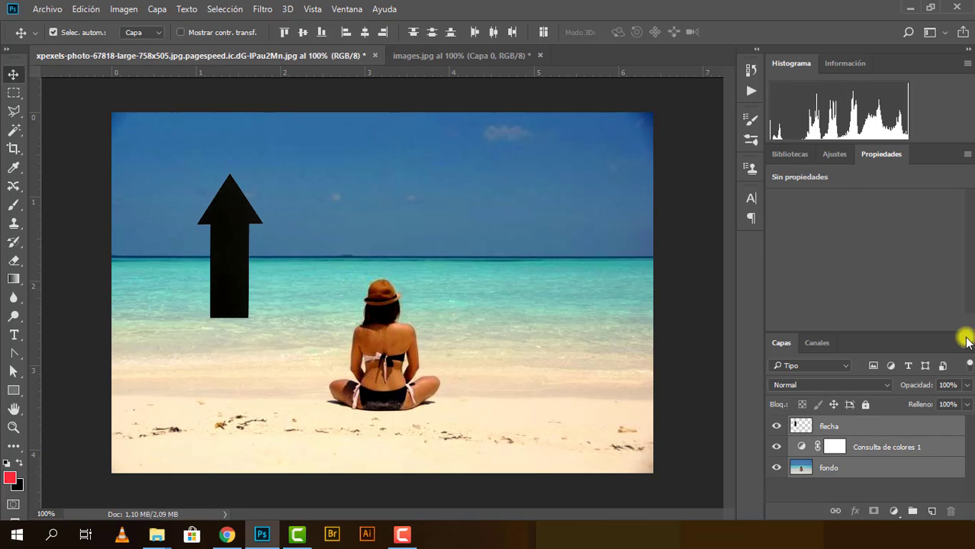
pyautogui.click(967, 343)
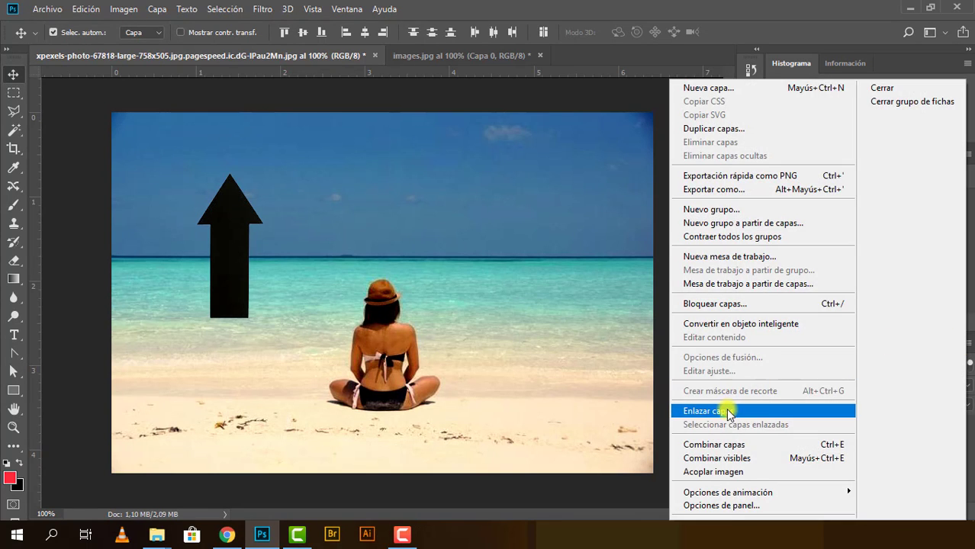
pyautogui.click(721, 410)
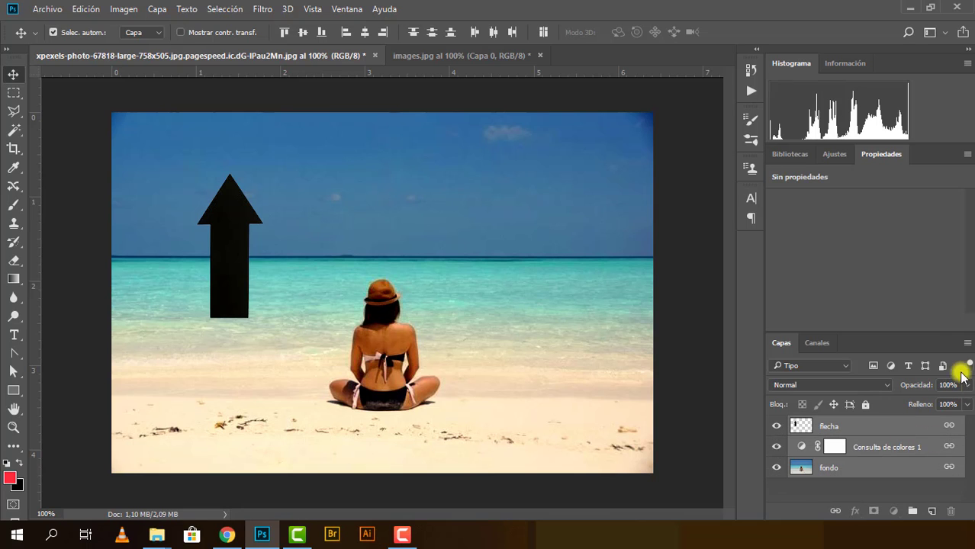
pyautogui.click(966, 343)
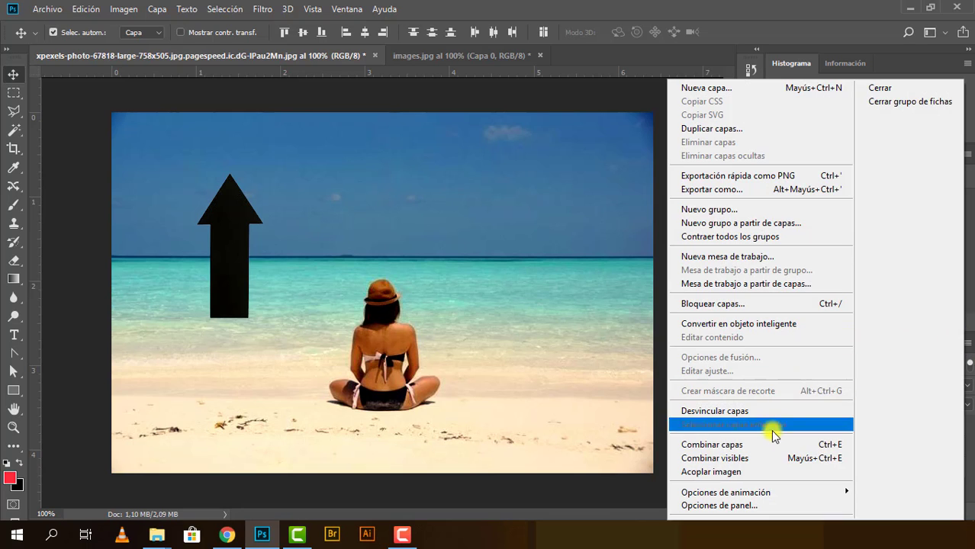
pyautogui.click(733, 406)
pyautogui.click(858, 493)
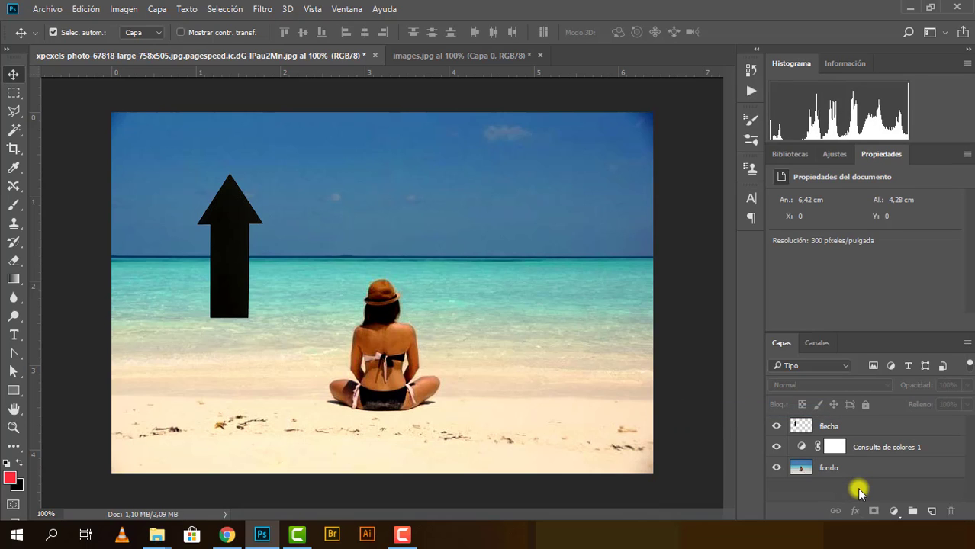
pyautogui.click(899, 473)
pyautogui.click(865, 481)
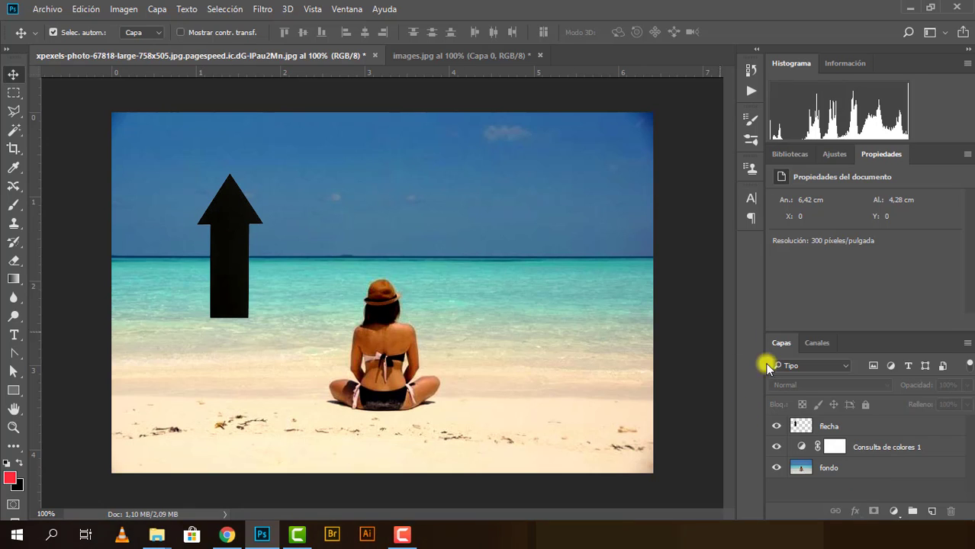
# Step: Select both the flecha and fondo layers together
pyautogui.click(844, 429)
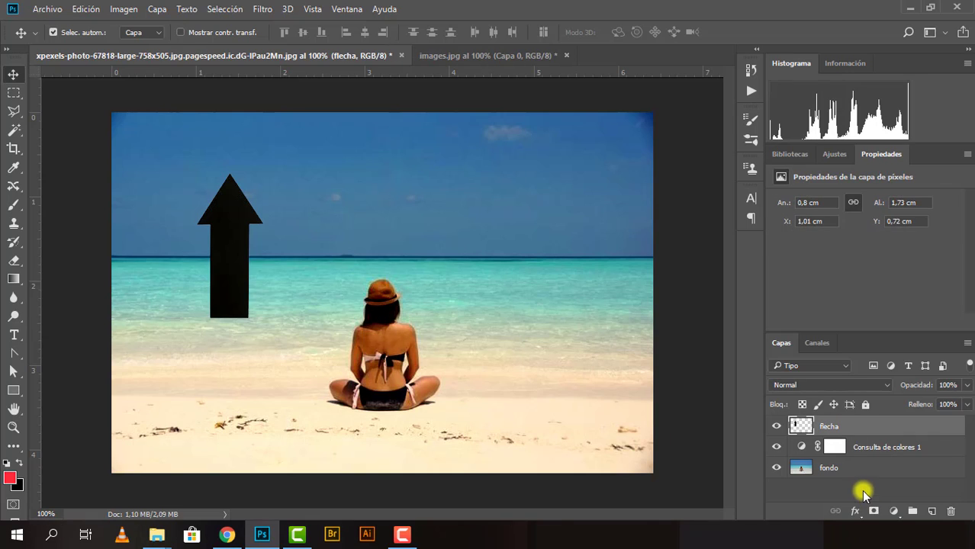
pyautogui.keyDown('ctrl'); pyautogui.click(847, 431); pyautogui.keyUp('ctrl')
pyautogui.click(861, 435)
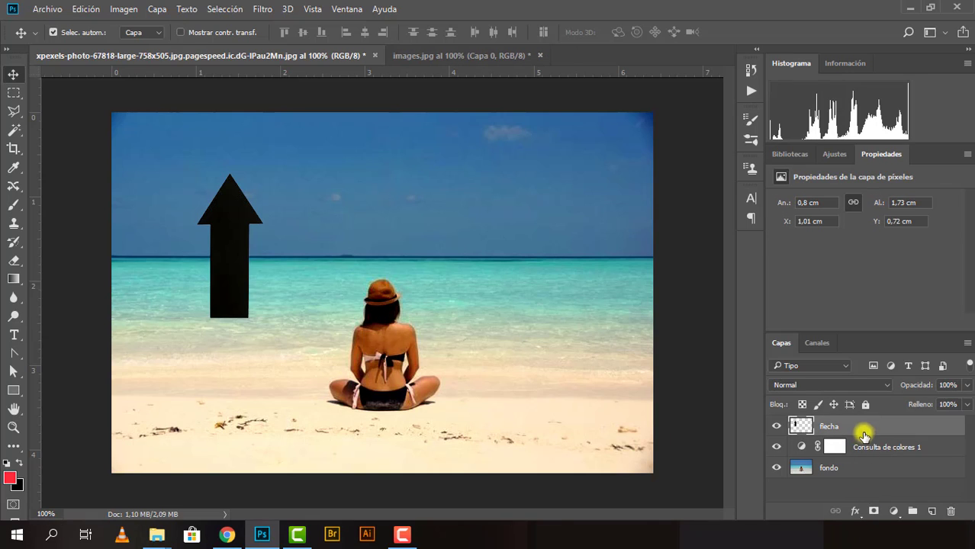
pyautogui.keyDown('ctrl'); pyautogui.click(840, 470); pyautogui.keyUp('ctrl')
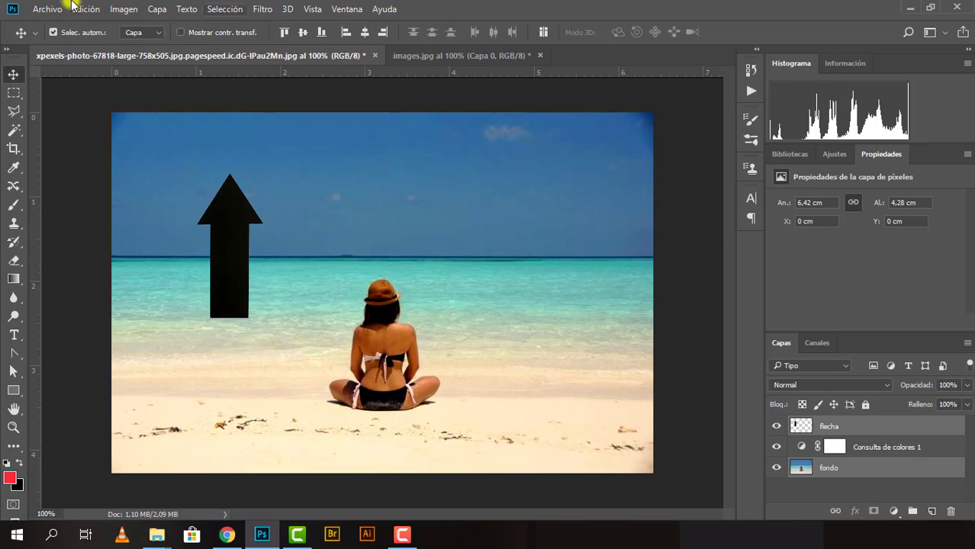
pyautogui.click(53, 33)
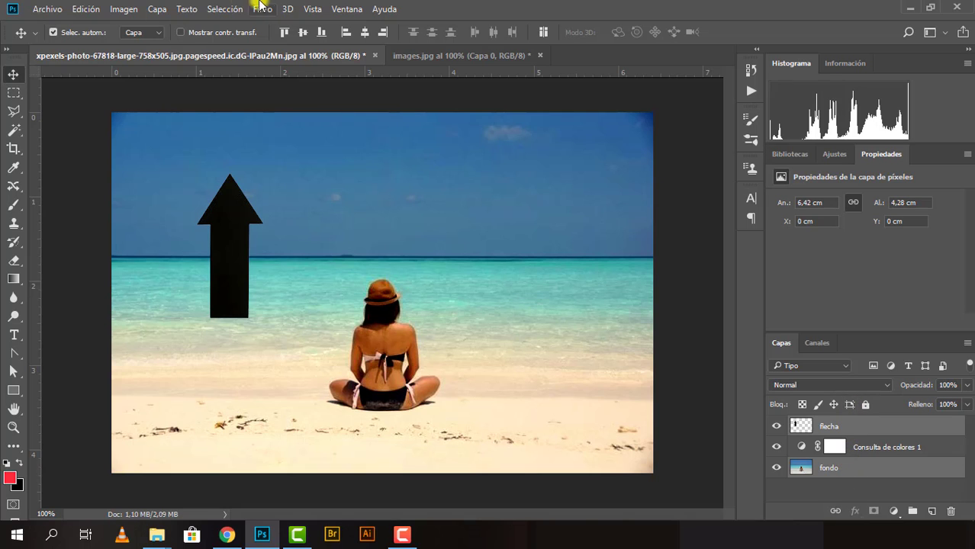
# Step: Align the arrow to the photo's horizontal and vertical centres, then its top and bottom edges
pyautogui.click(157, 9)
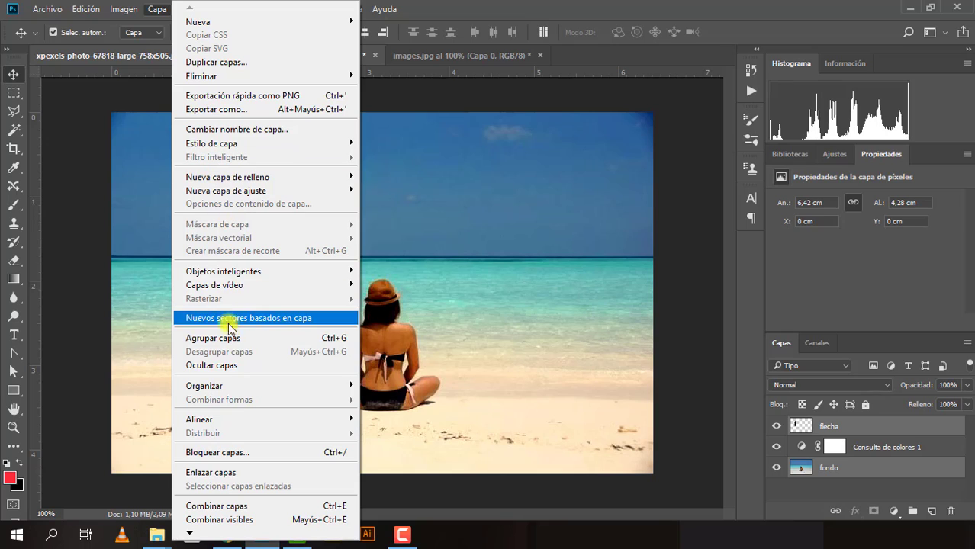
pyautogui.moveTo(229, 419)
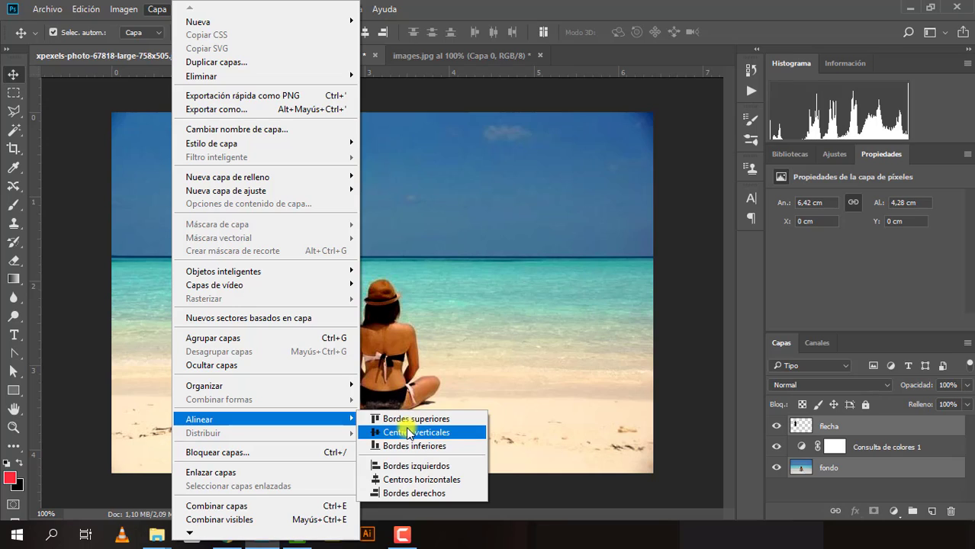
pyautogui.click(405, 479)
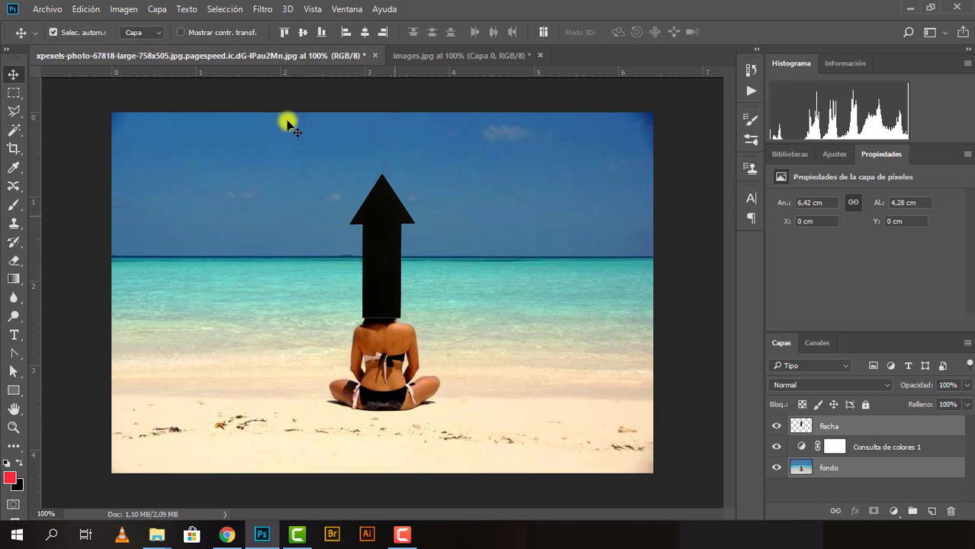
pyautogui.click(116, 9)
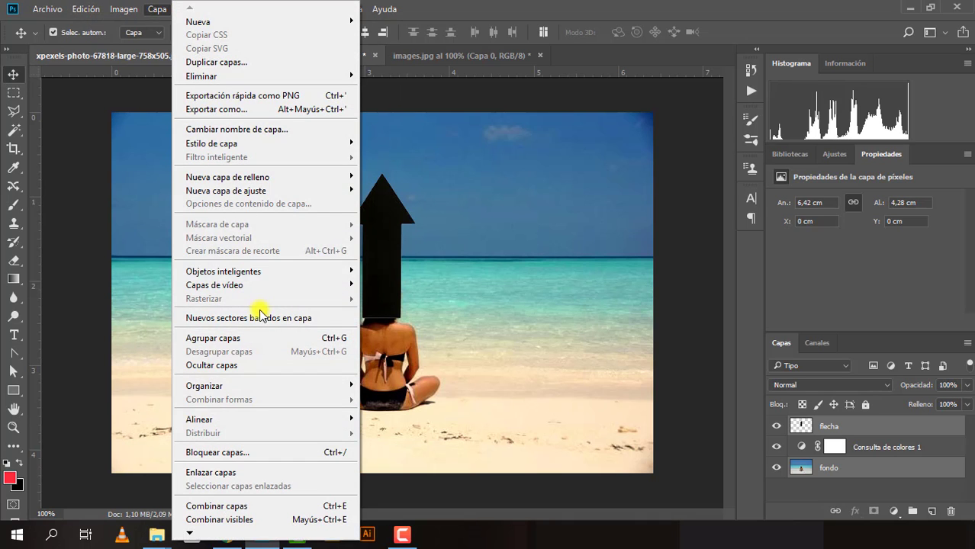
pyautogui.moveTo(157, 9)
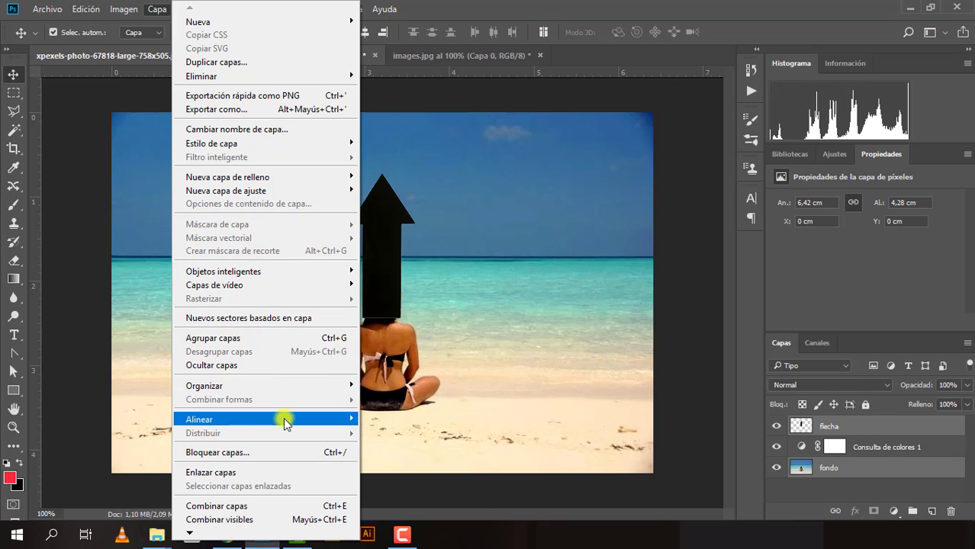
pyautogui.click(406, 433)
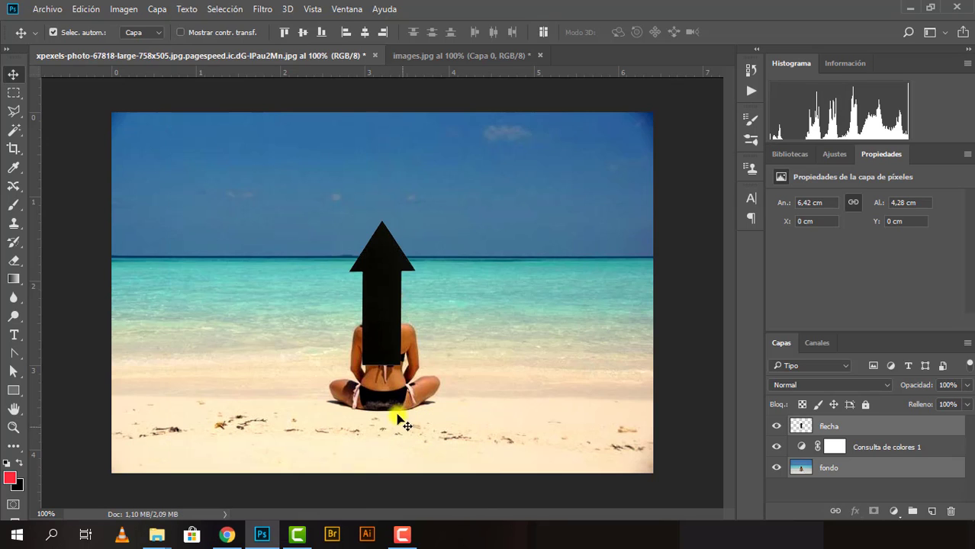
pyautogui.click(155, 9)
pyautogui.moveTo(200, 420)
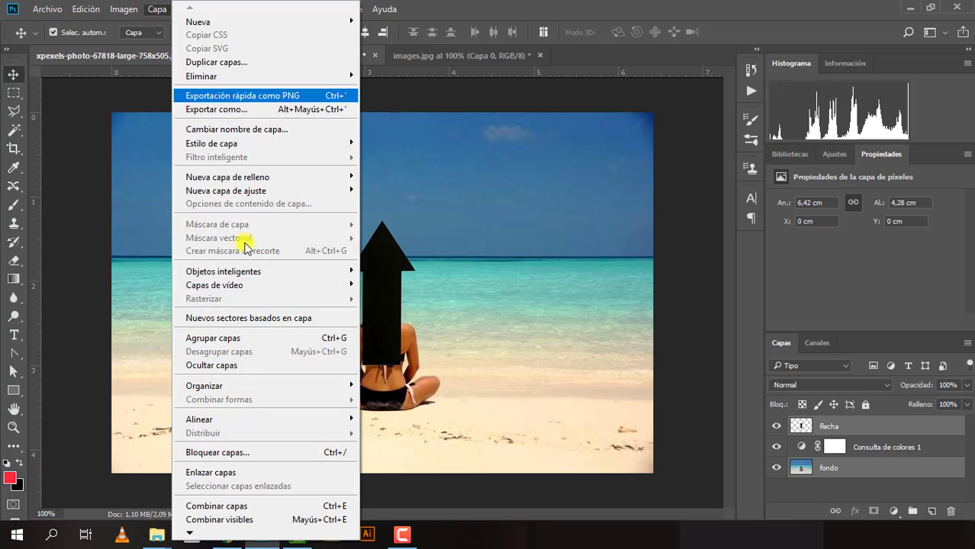
pyautogui.click(375, 421)
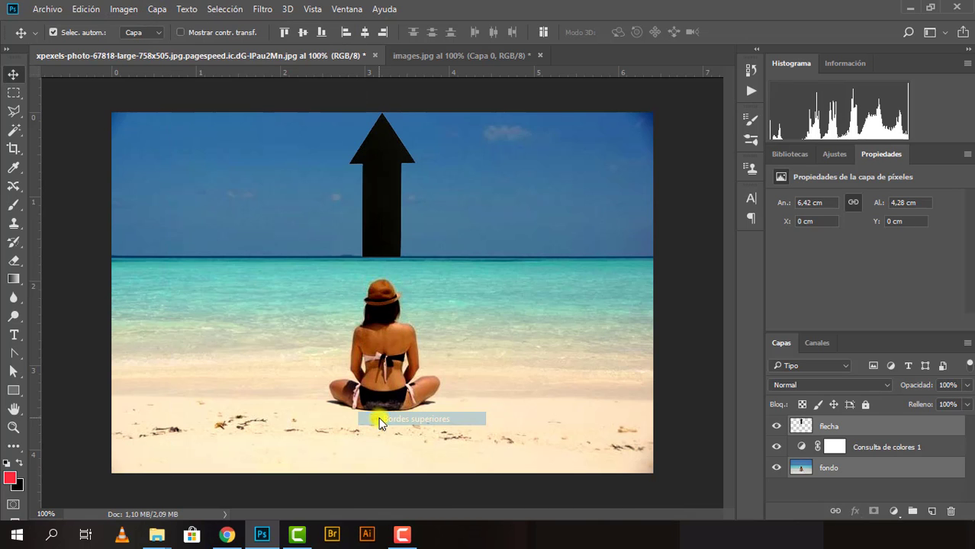
pyautogui.click(155, 9)
pyautogui.moveTo(199, 420)
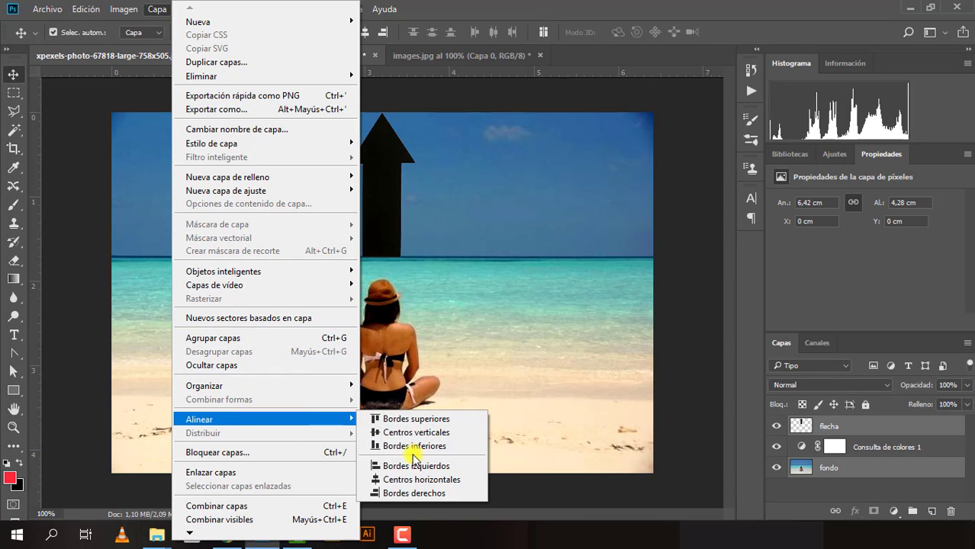
pyautogui.click(404, 446)
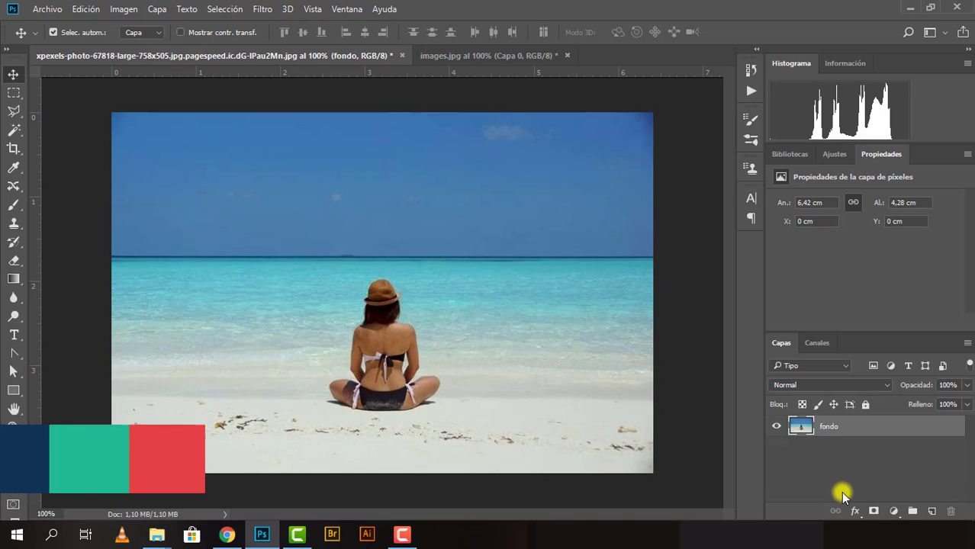
# Step: Close the beach photo and the arrow image, discarding changes to both
pyautogui.click(402, 55)
pyautogui.click(488, 213)
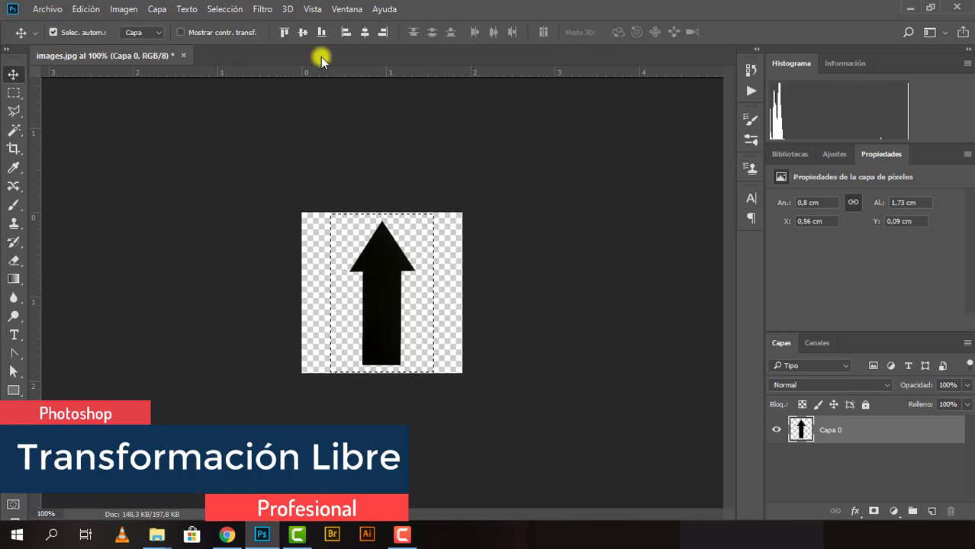
pyautogui.click(183, 55)
pyautogui.click(494, 217)
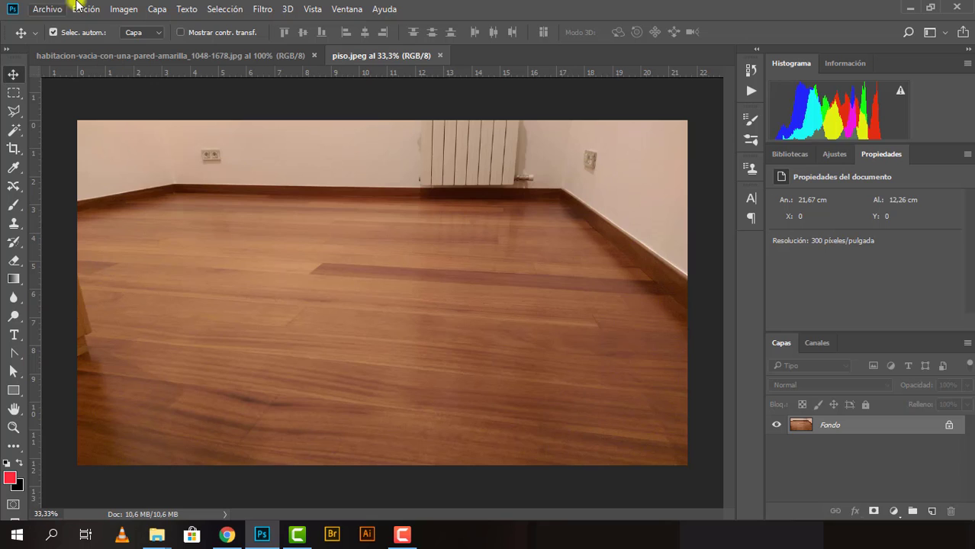
# Step: Unlock piso.jpeg's background layer and browse the Edición transform options without choosing one
pyautogui.click(84, 9)
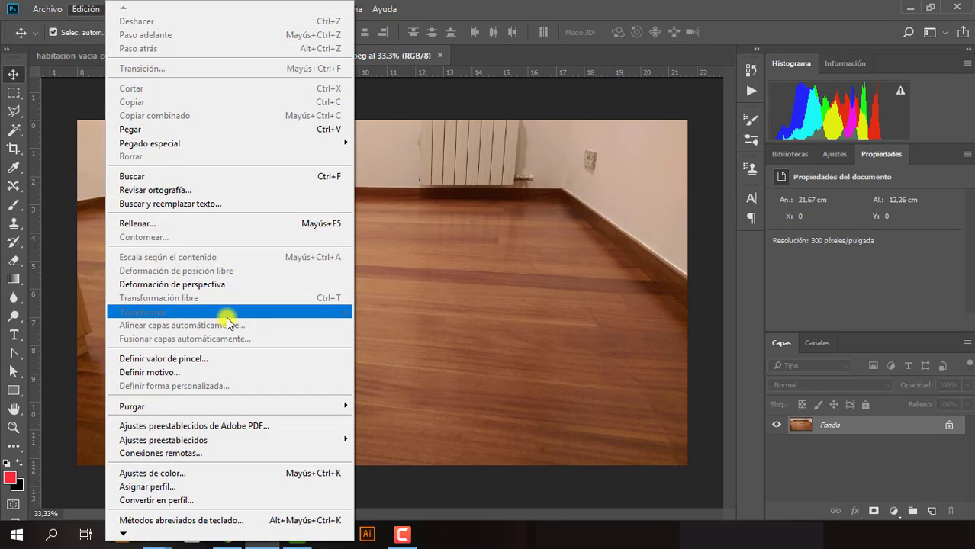
pyautogui.click(885, 453)
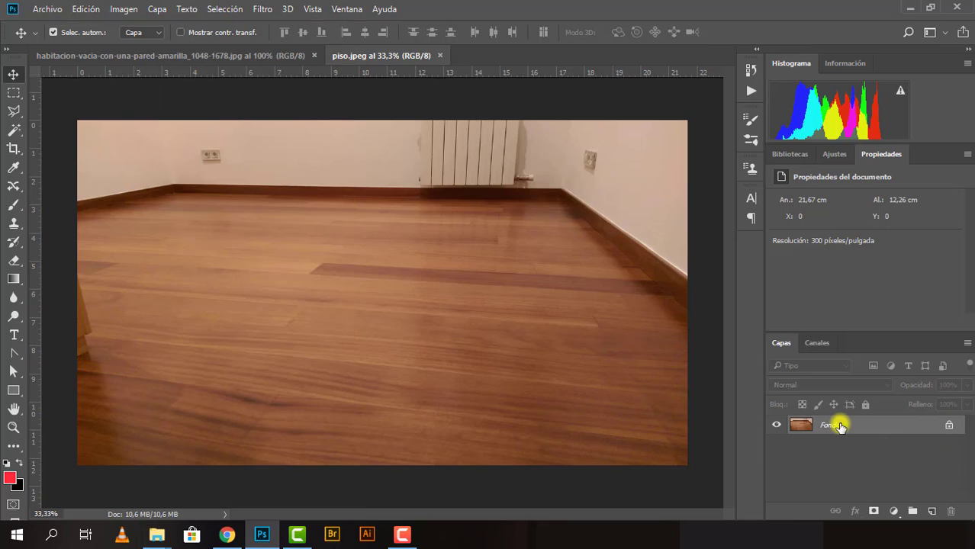
pyautogui.click(950, 427)
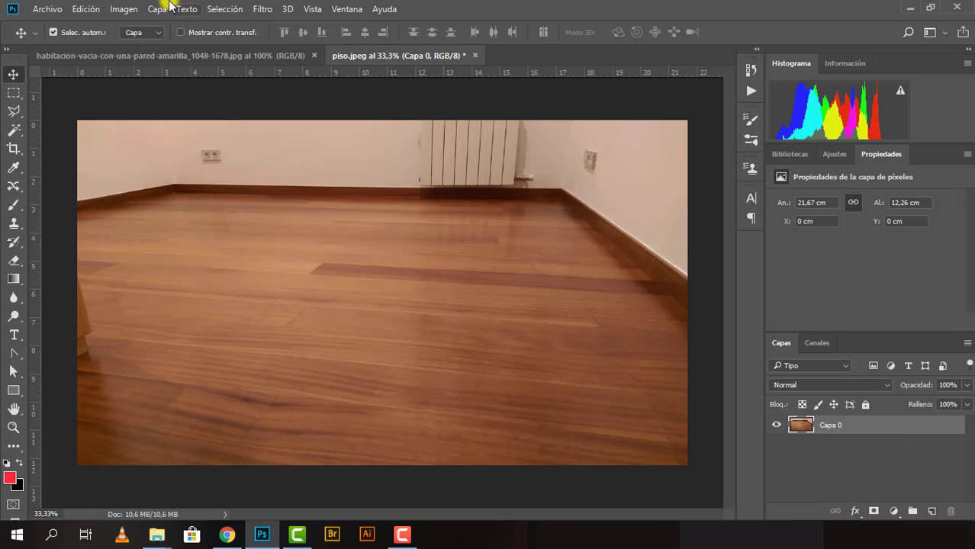
pyautogui.click(86, 9)
pyautogui.moveTo(229, 312)
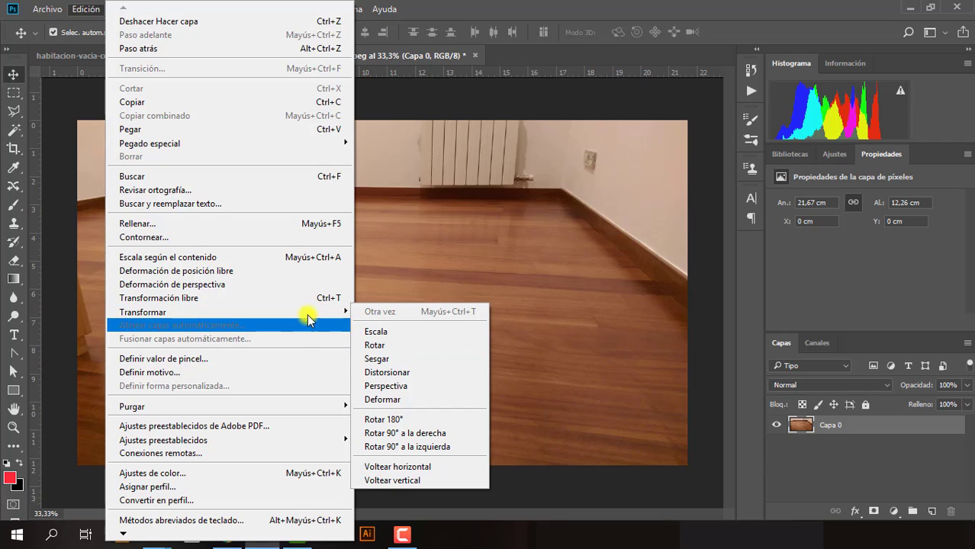
pyautogui.click(260, 313)
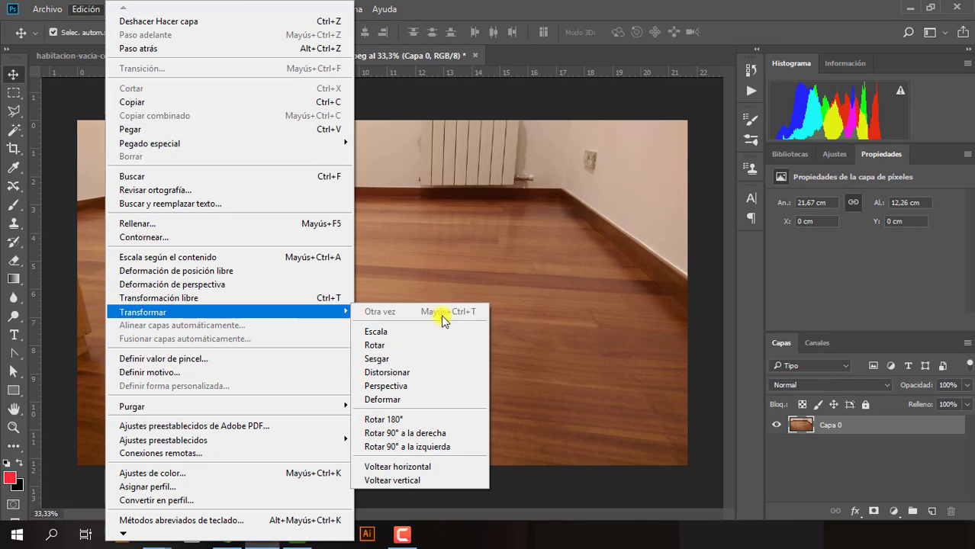
pyautogui.click(498, 263)
# Step: Bring up the empty room photo and zoom in on it
pyautogui.click(194, 55)
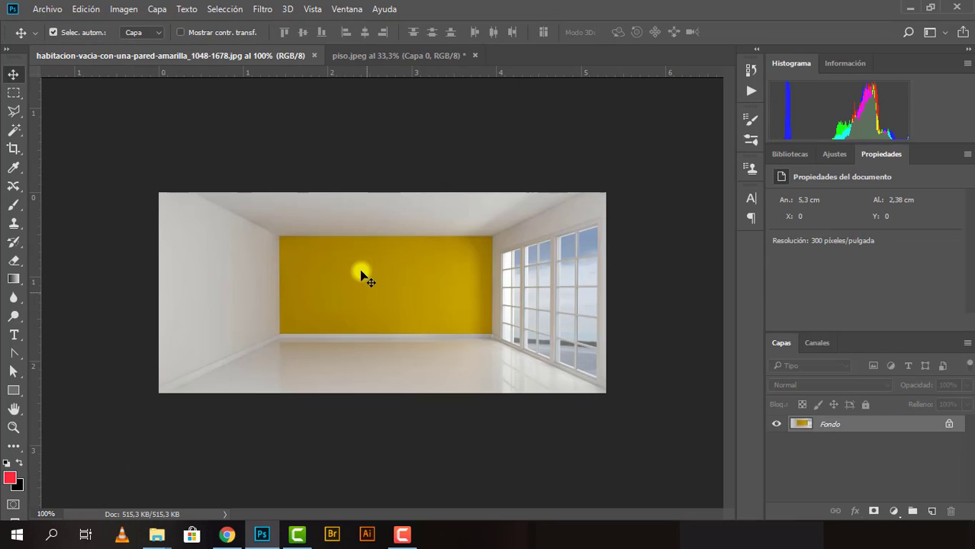
pyautogui.click(370, 55)
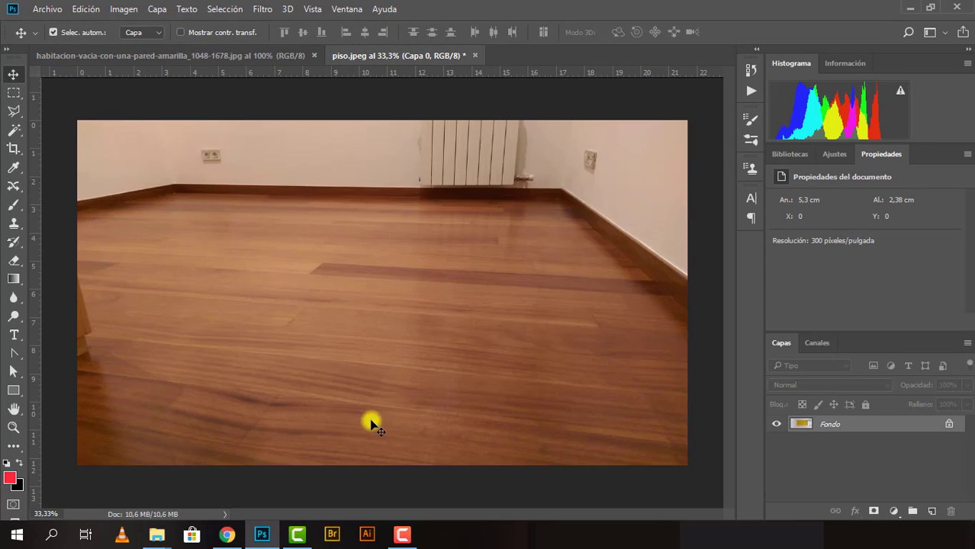
pyautogui.moveTo(154, 99); pyautogui.dragTo(365, 376)
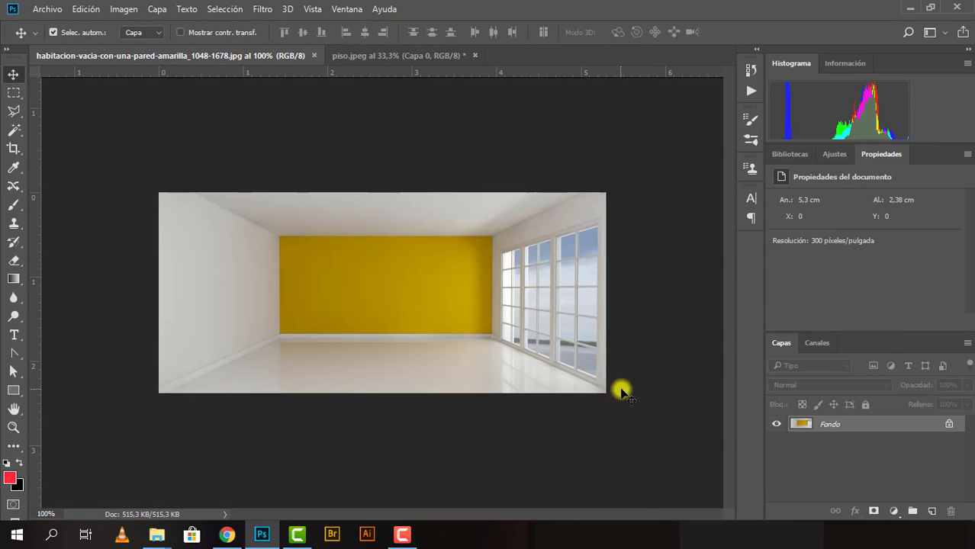
pyautogui.scroll(3, 325, 370)
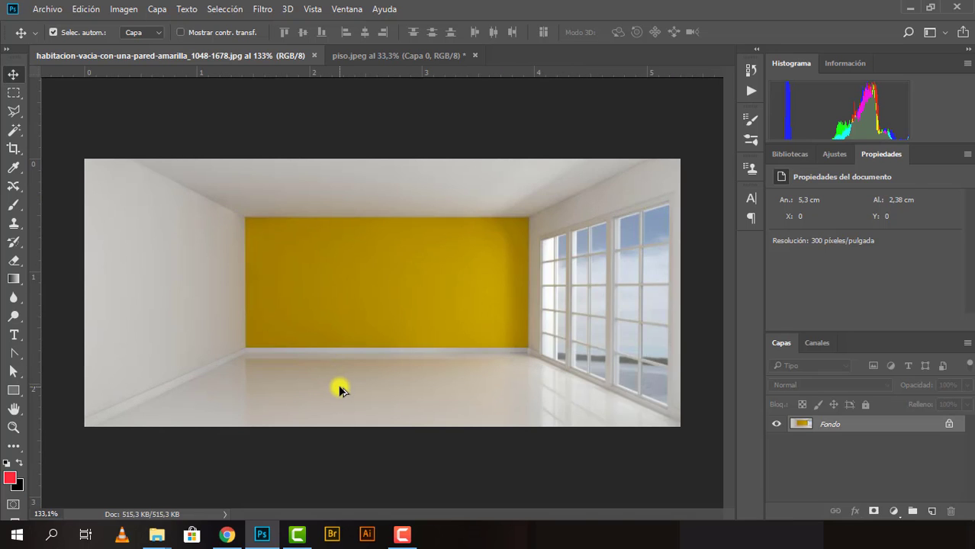
pyautogui.scroll(1, 340, 390)
pyautogui.scroll(1, 204, 384)
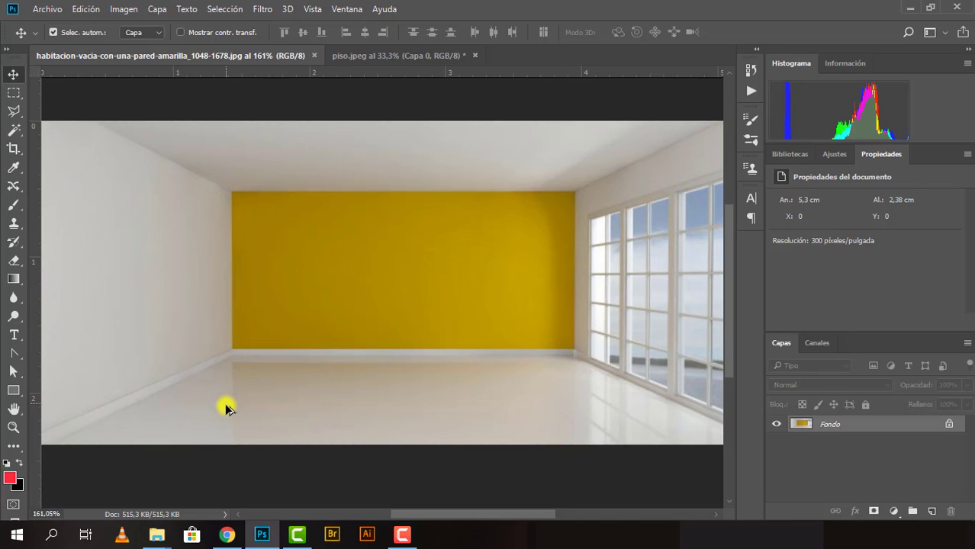
# Step: Outline the room's floor area with a Polygonal Lasso selection
pyautogui.click(12, 113)
pyautogui.moveTo(170, 402); pyautogui.dragTo(229, 401)
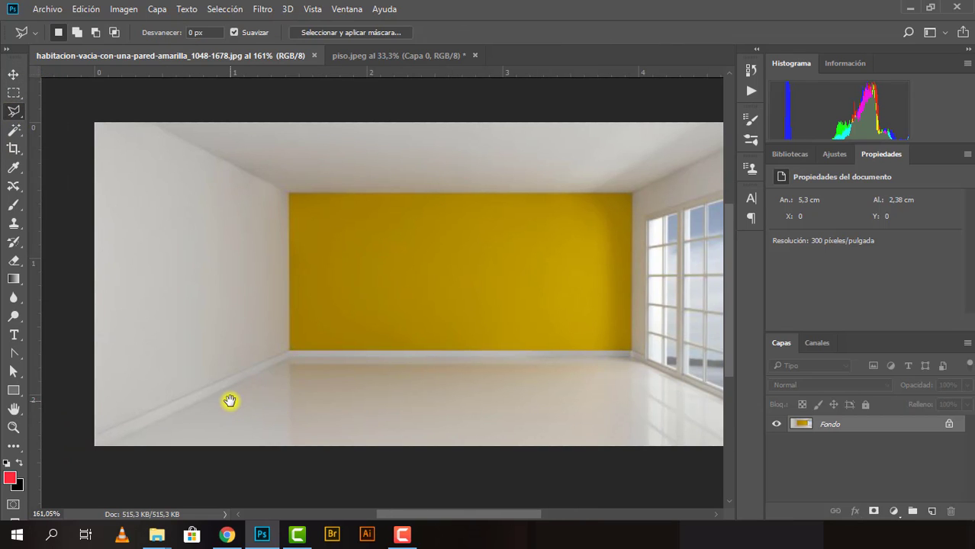
pyautogui.click(98, 446)
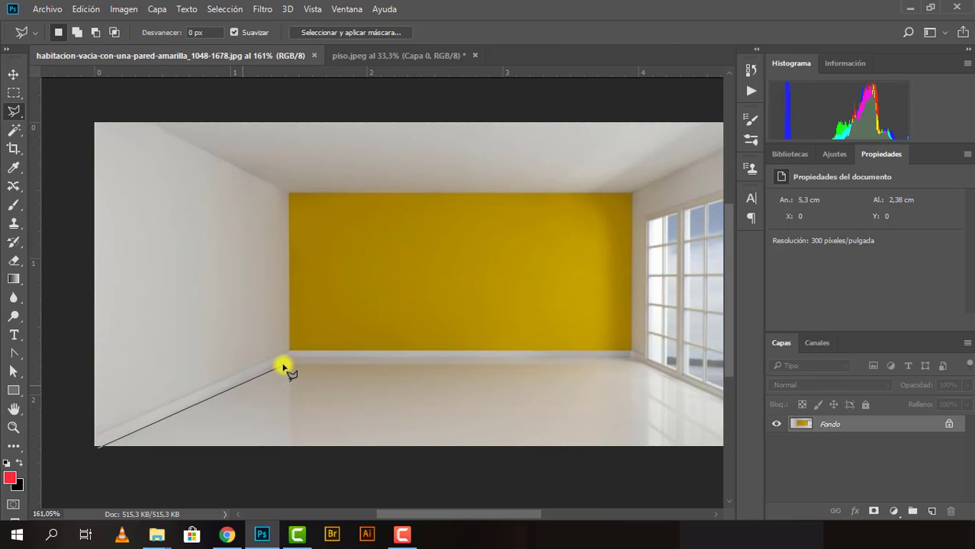
pyautogui.click(293, 356)
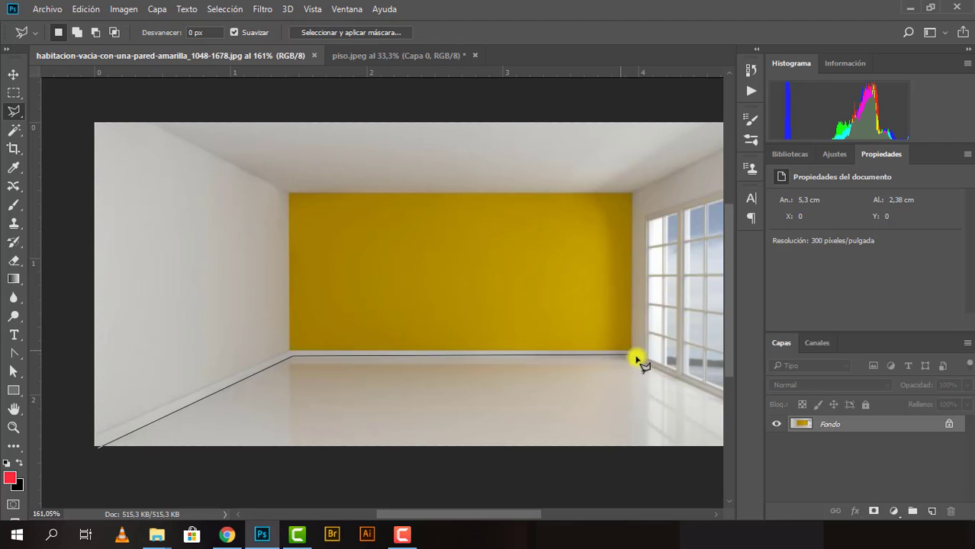
pyautogui.moveTo(632, 361); pyautogui.dragTo(374, 303)
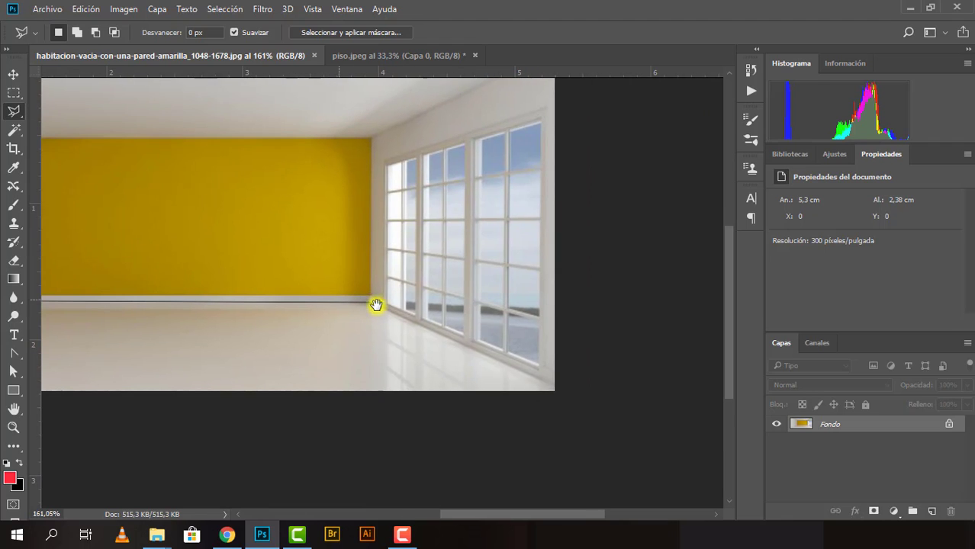
pyautogui.click(373, 302)
pyautogui.click(564, 392)
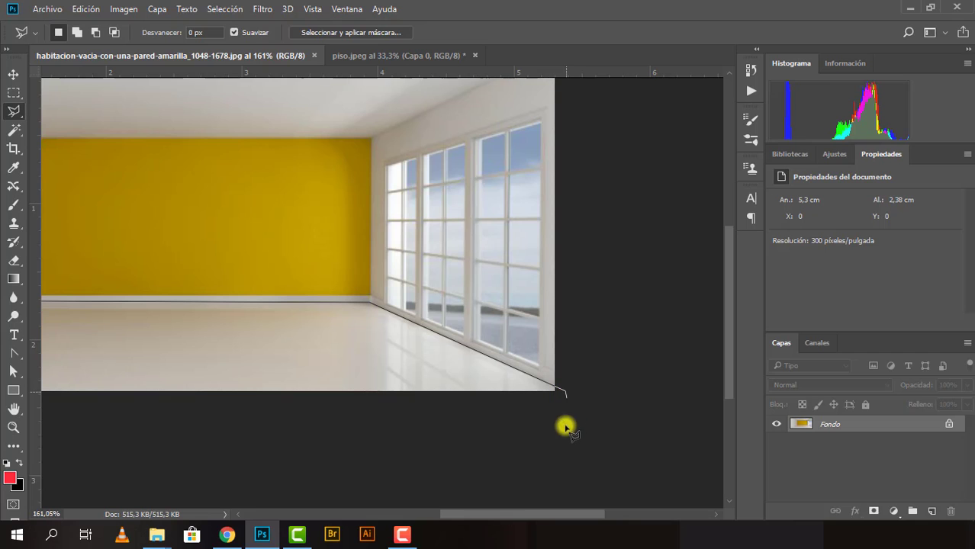
pyautogui.click(563, 424)
pyautogui.doubleClick(267, 447)
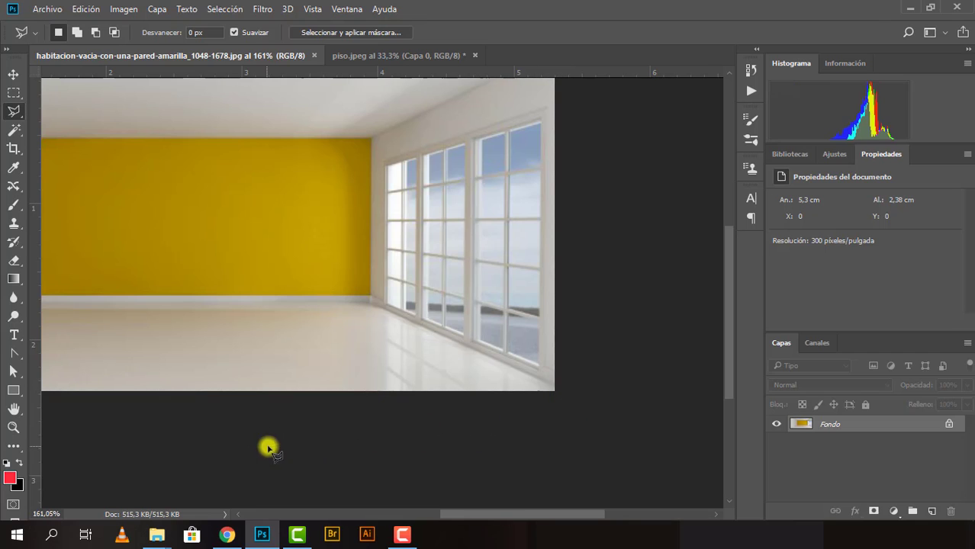
# Step: Convert the locked Fondo background to the editable layer Capa 0 and zoom back out
pyautogui.click(949, 424)
pyautogui.moveTo(310, 341); pyautogui.dragTo(457, 333)
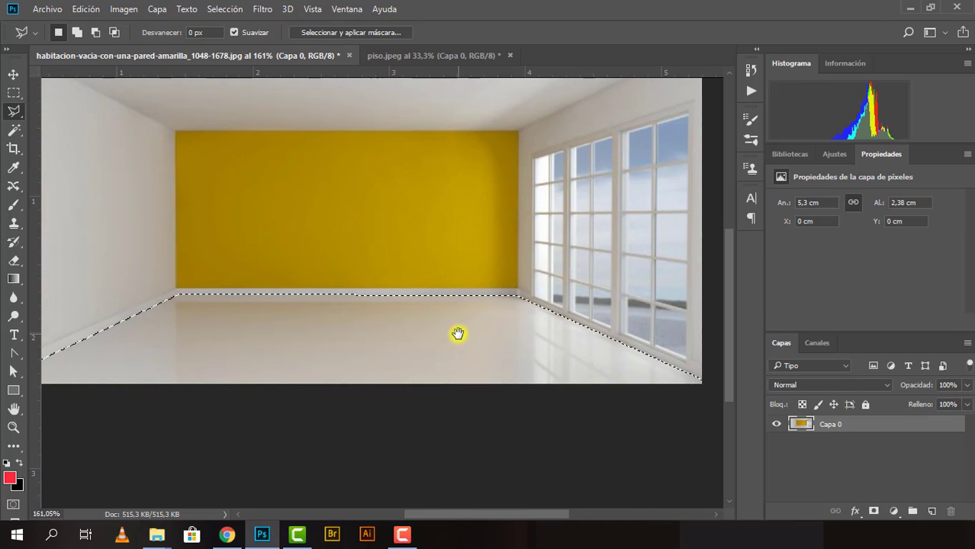
pyautogui.scroll(-2, 429, 304)
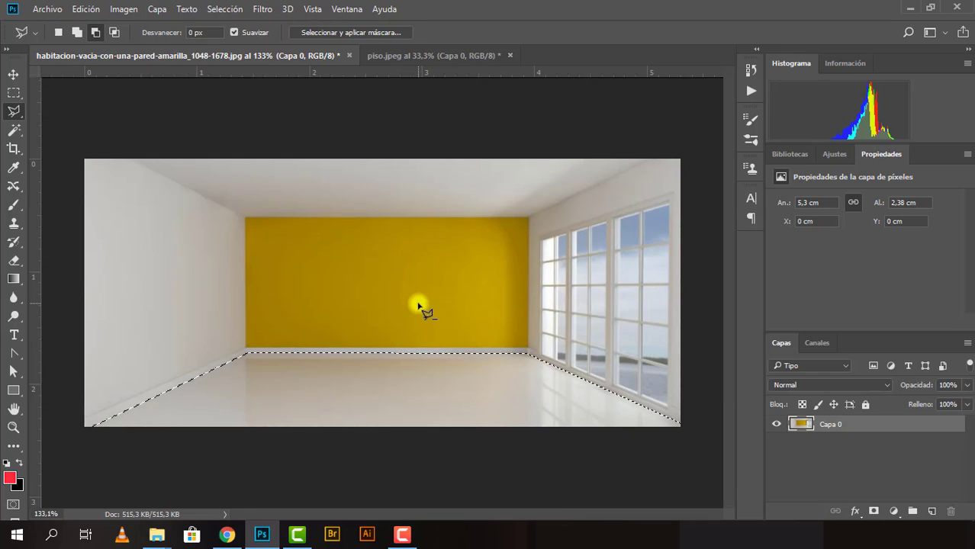
# Step: Outline piso.jpeg's wooden floor with a polygonal selection, then return to the empty room photo
pyautogui.click(390, 54)
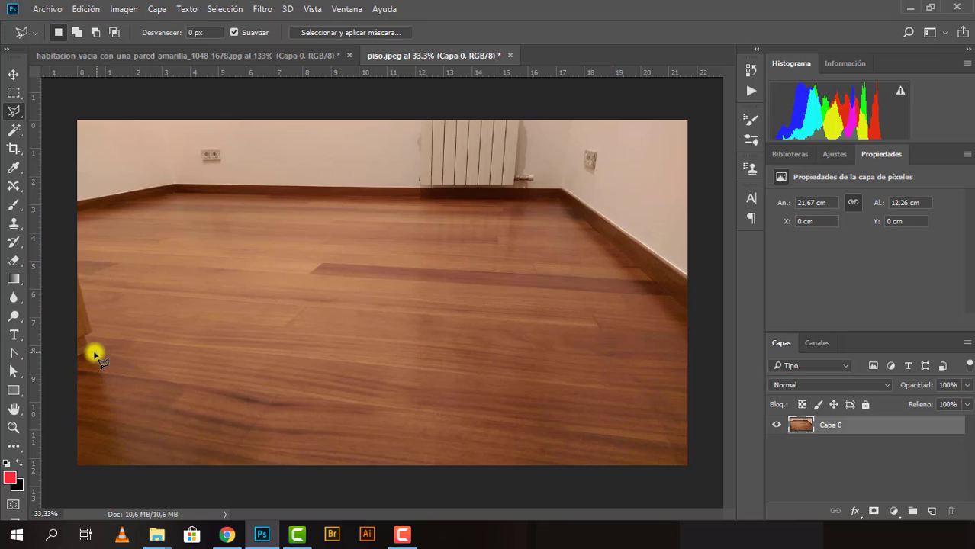
pyautogui.click(70, 371)
pyautogui.click(288, 199)
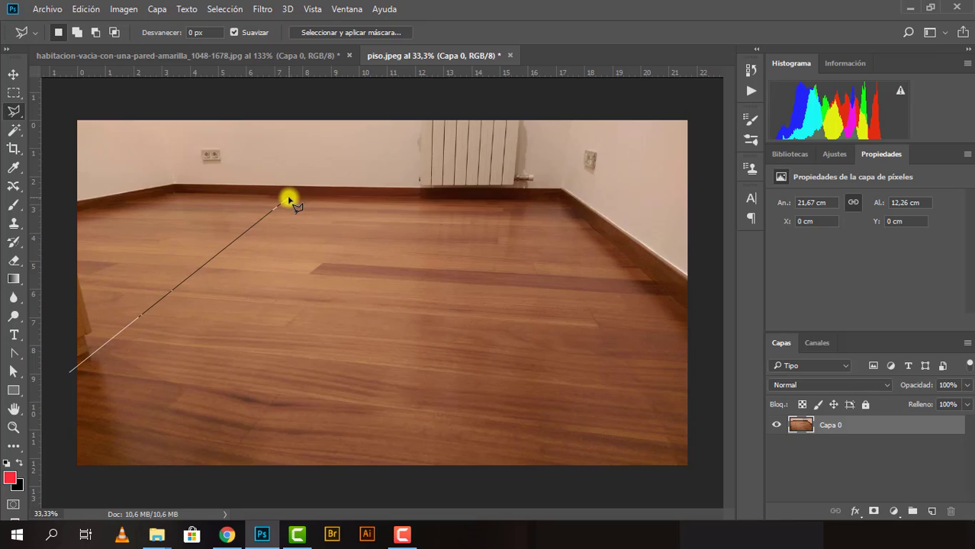
pyautogui.click(560, 199)
pyautogui.click(694, 315)
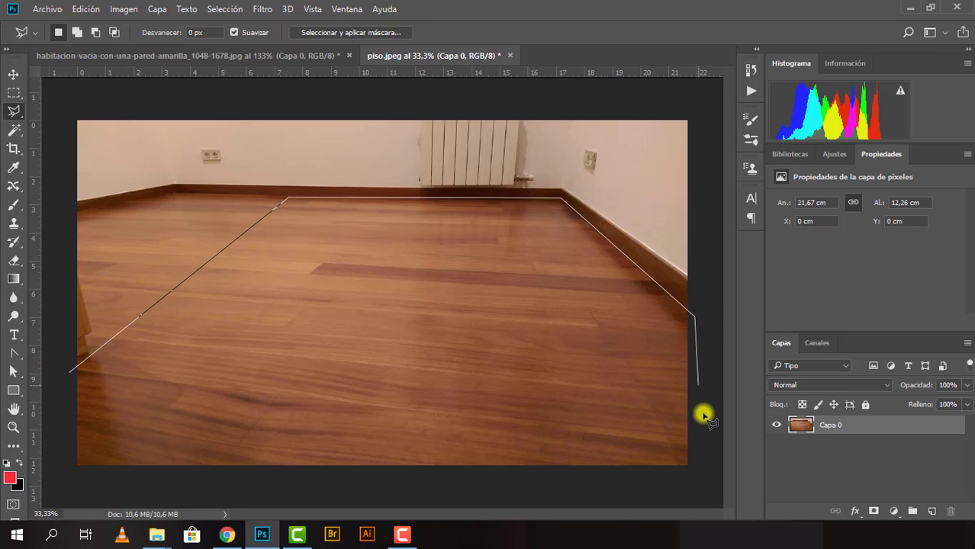
pyautogui.click(710, 456)
pyautogui.click(696, 492)
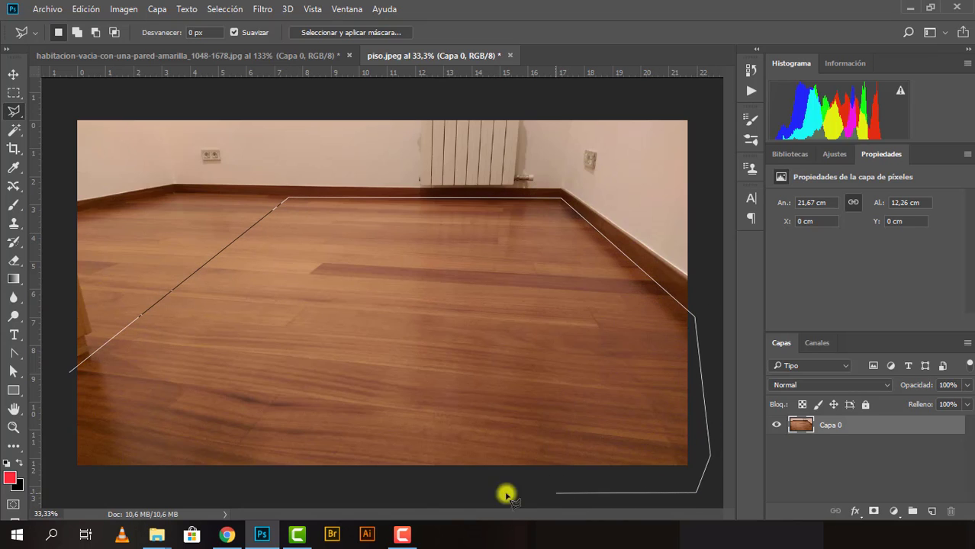
pyautogui.click(74, 482)
pyautogui.click(68, 372)
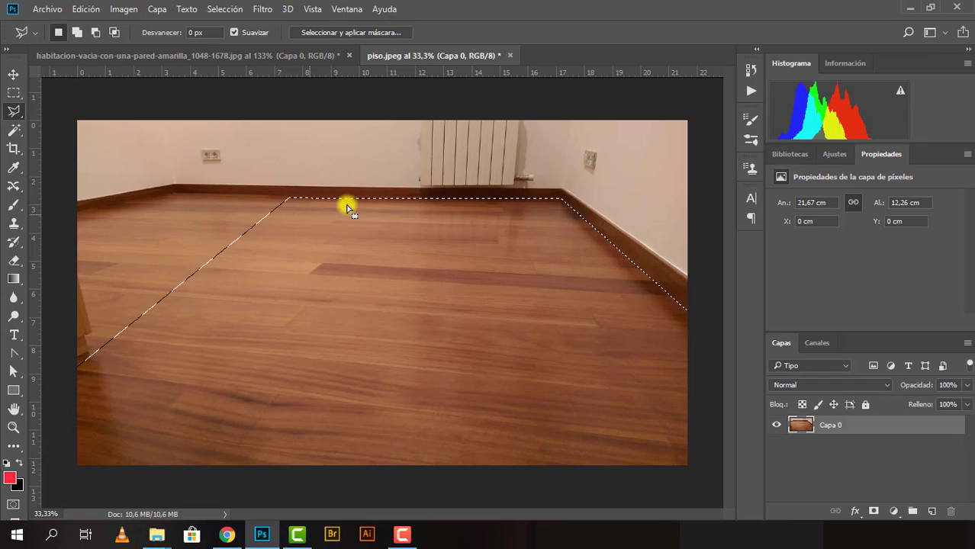
pyautogui.click(231, 58)
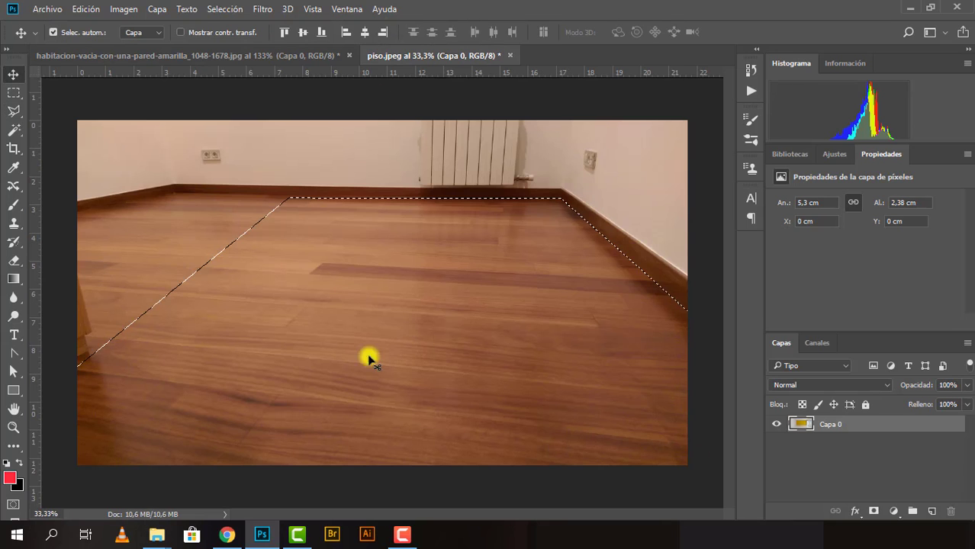
pyautogui.click(196, 58)
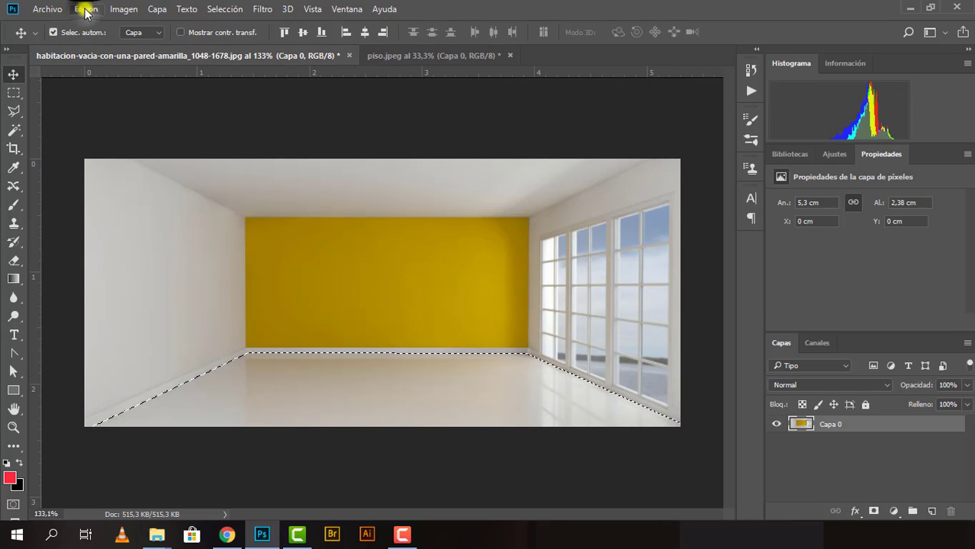
# Step: Paste the wood floor into the room's floor selection and start repositioning it with Free Transform
pyautogui.click(86, 10)
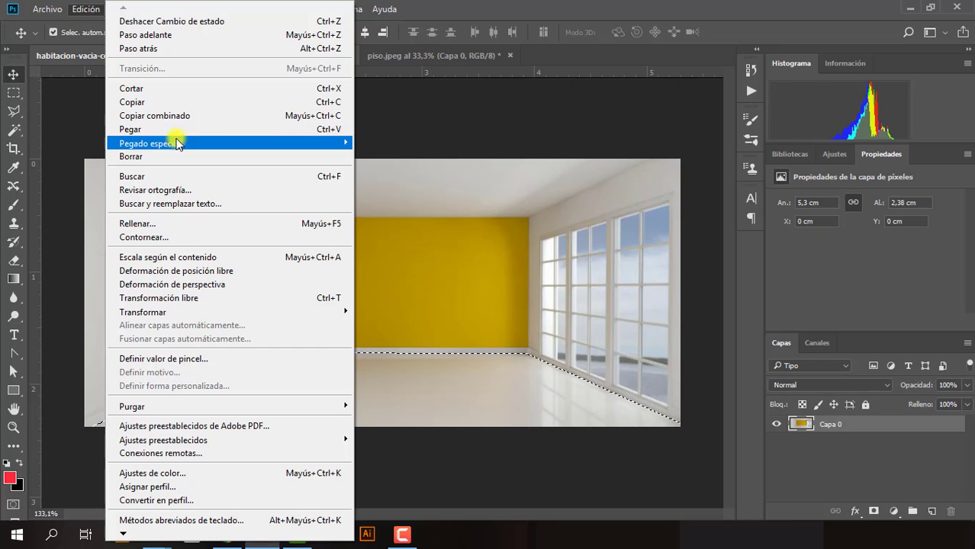
pyautogui.moveTo(150, 144)
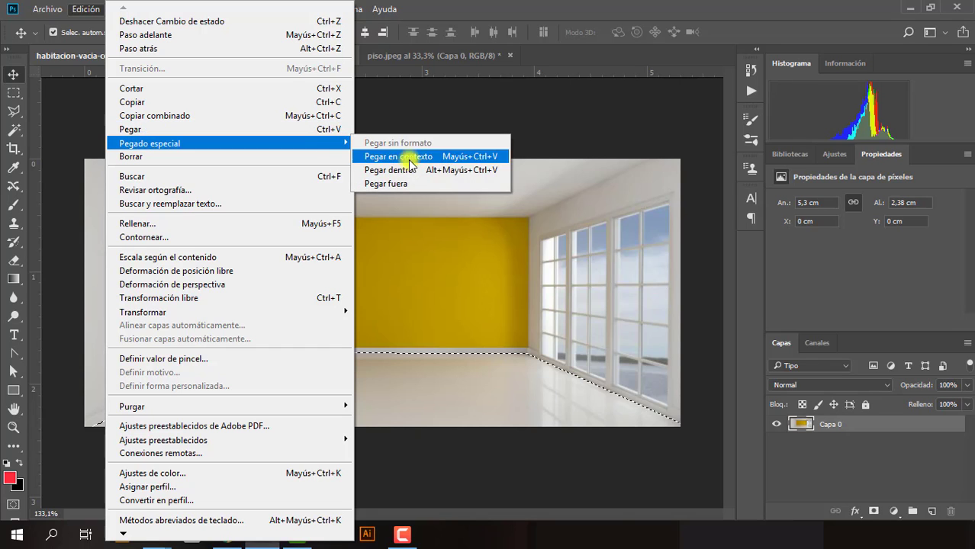
pyautogui.click(397, 170)
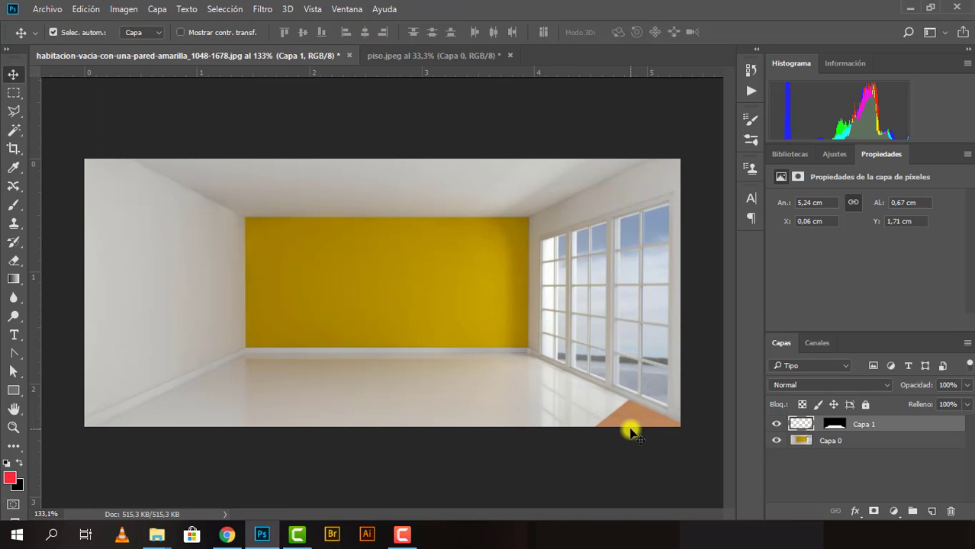
pyautogui.moveTo(647, 424)
pyautogui.mouseDown()
pyautogui.moveTo(55, 383)
pyautogui.moveTo(270, 406)
pyautogui.mouseUp()
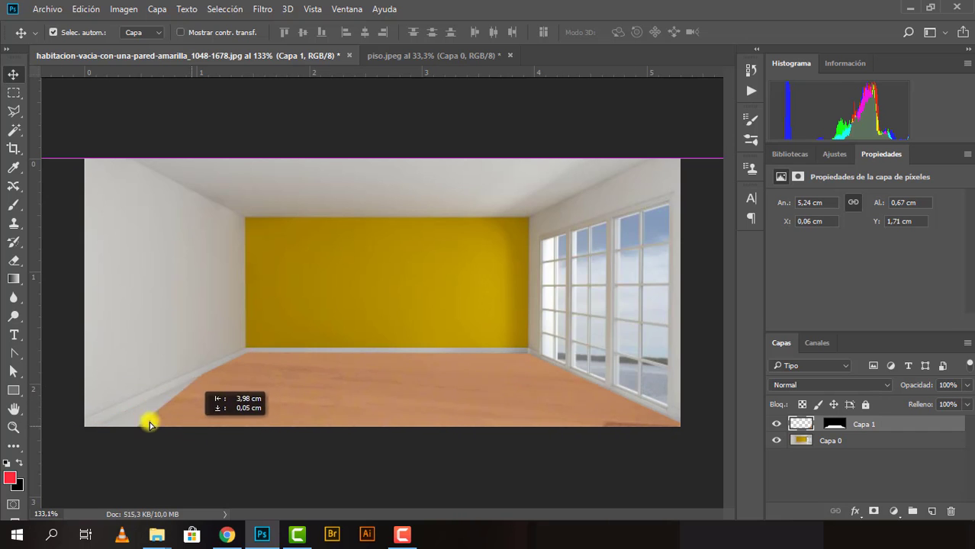
pyautogui.hotkey('ctrl', 't')
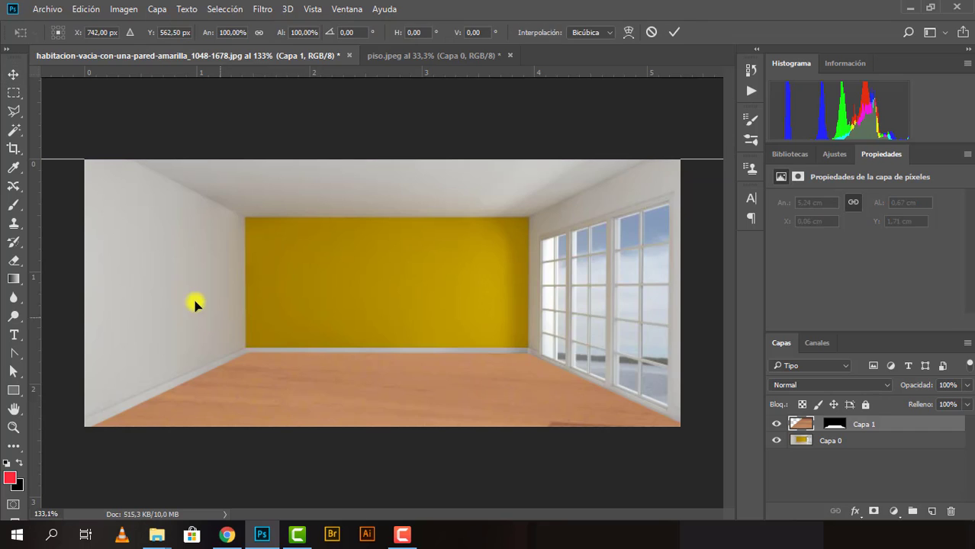
pyautogui.moveTo(230, 300); pyautogui.dragTo(668, 322)
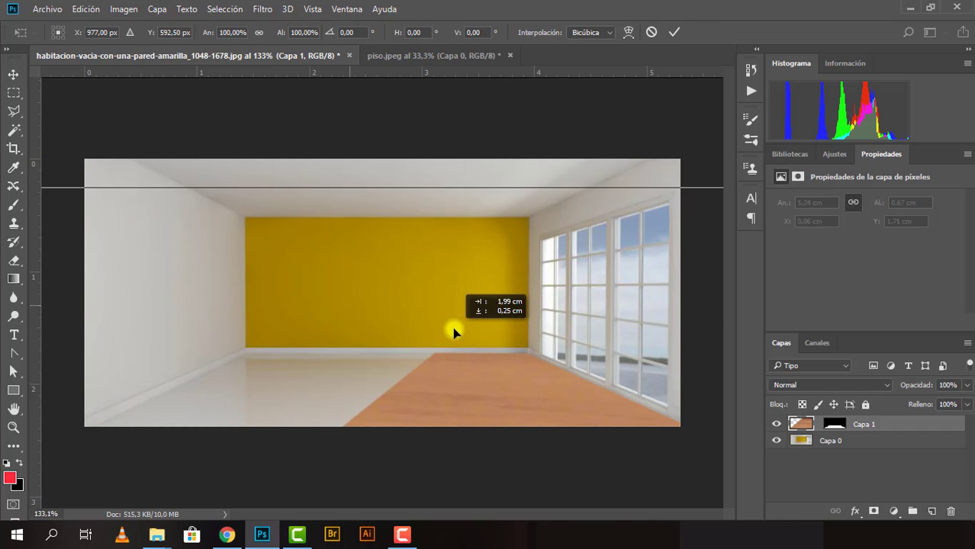
pyautogui.moveTo(404, 341); pyautogui.dragTo(293, 245)
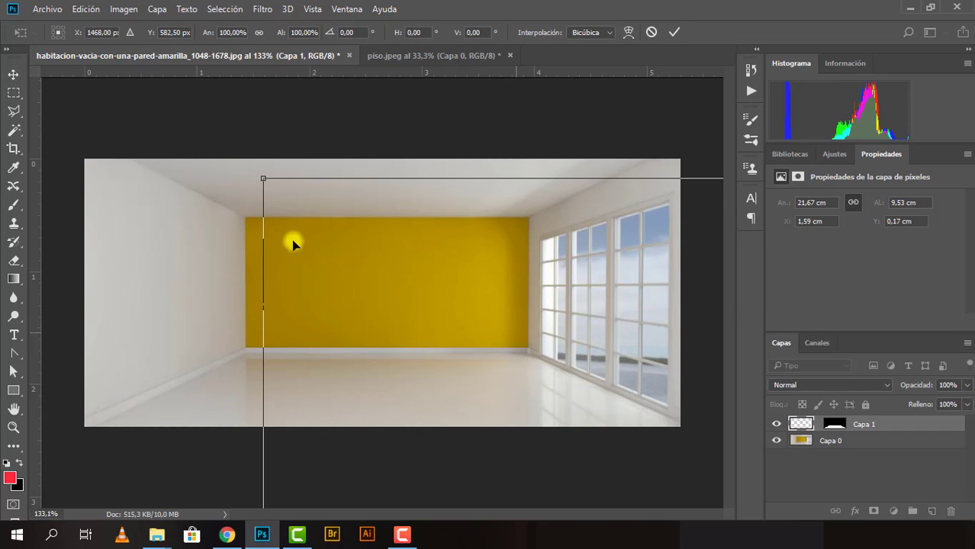
pyautogui.moveTo(269, 179); pyautogui.dragTo(523, 332)
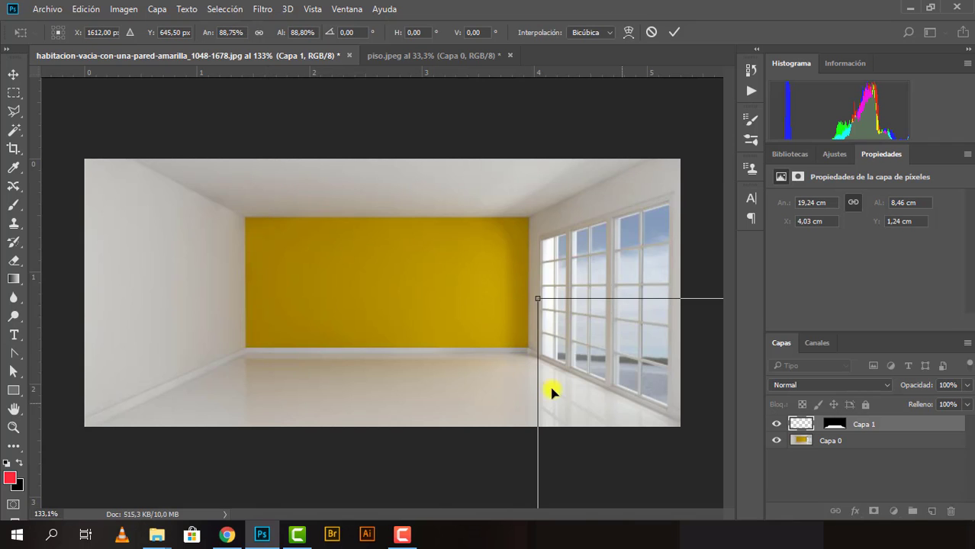
pyautogui.moveTo(550, 387)
pyautogui.mouseDown()
pyautogui.moveTo(148, 289)
pyautogui.moveTo(57, 193)
pyautogui.mouseUp()
# Step: Scale Capa 1 down to roughly 20% and tilt it slightly over the room's floor
pyautogui.moveTo(105, 227); pyautogui.dragTo(111, 218)
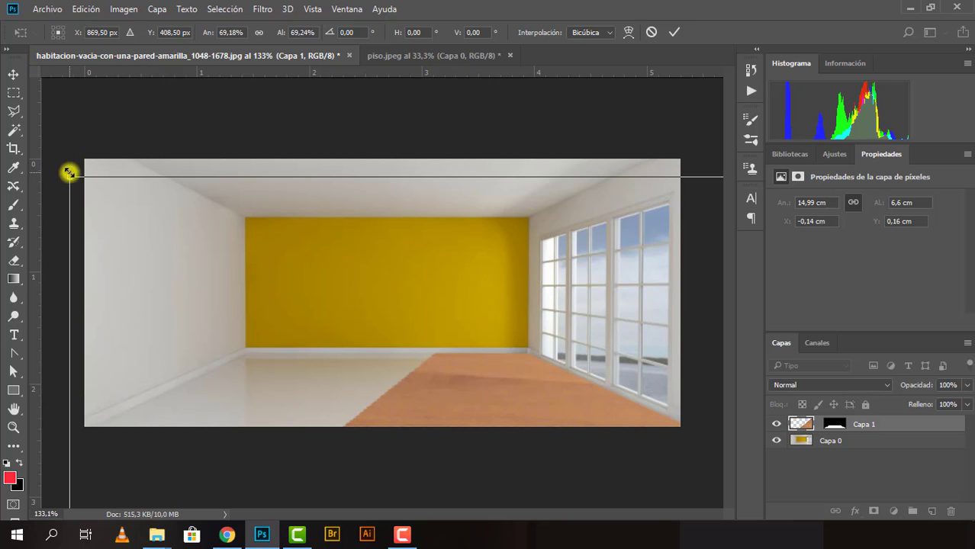
pyautogui.moveTo(69, 176); pyautogui.dragTo(519, 379)
pyautogui.moveTo(582, 414); pyautogui.dragTo(203, 251)
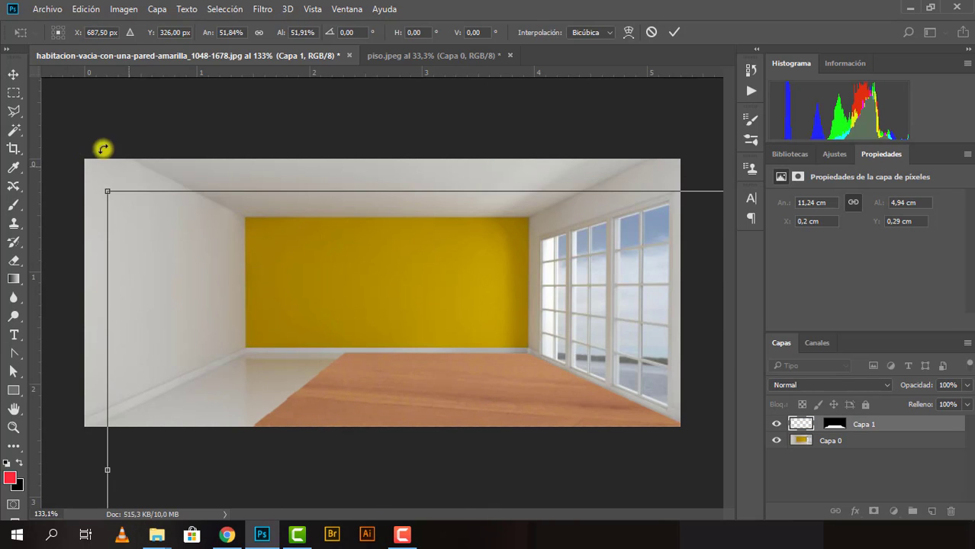
pyautogui.moveTo(105, 187)
pyautogui.mouseDown()
pyautogui.moveTo(581, 429)
pyautogui.moveTo(646, 472)
pyautogui.moveTo(146, 267)
pyautogui.moveTo(104, 209)
pyautogui.moveTo(498, 430)
pyautogui.moveTo(189, 334)
pyautogui.moveTo(187, 387)
pyautogui.moveTo(164, 398)
pyautogui.mouseUp()
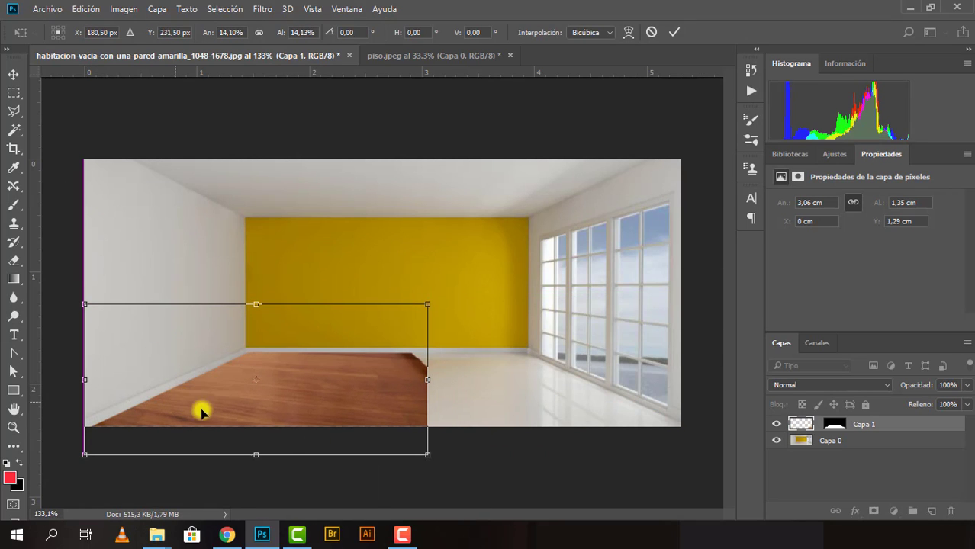
pyautogui.moveTo(428, 456)
pyautogui.mouseDown()
pyautogui.moveTo(559, 544)
pyautogui.moveTo(594, 546)
pyautogui.moveTo(566, 443)
pyautogui.moveTo(609, 442)
pyautogui.moveTo(642, 428)
pyautogui.mouseUp()
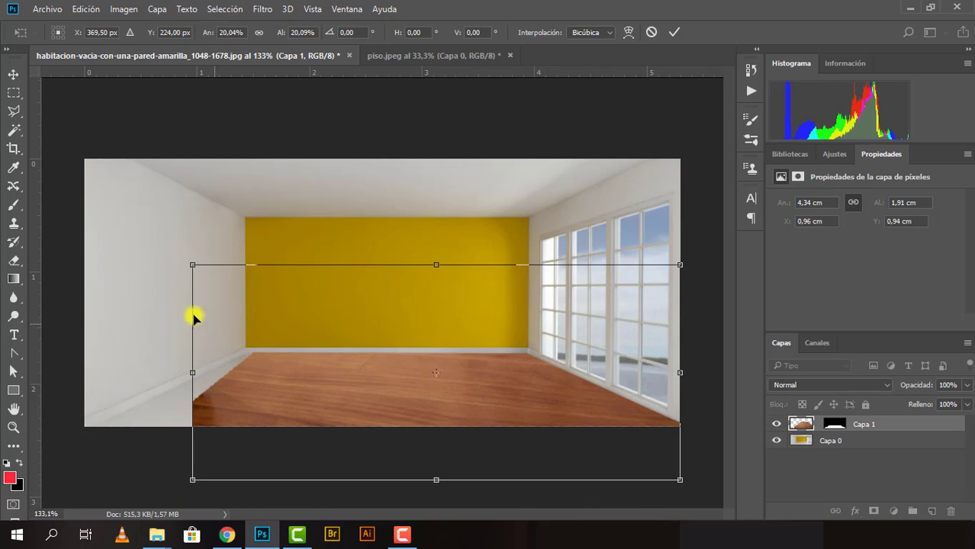
pyautogui.moveTo(195, 262)
pyautogui.mouseDown()
pyautogui.moveTo(224, 289)
pyautogui.moveTo(283, 305)
pyautogui.mouseUp()
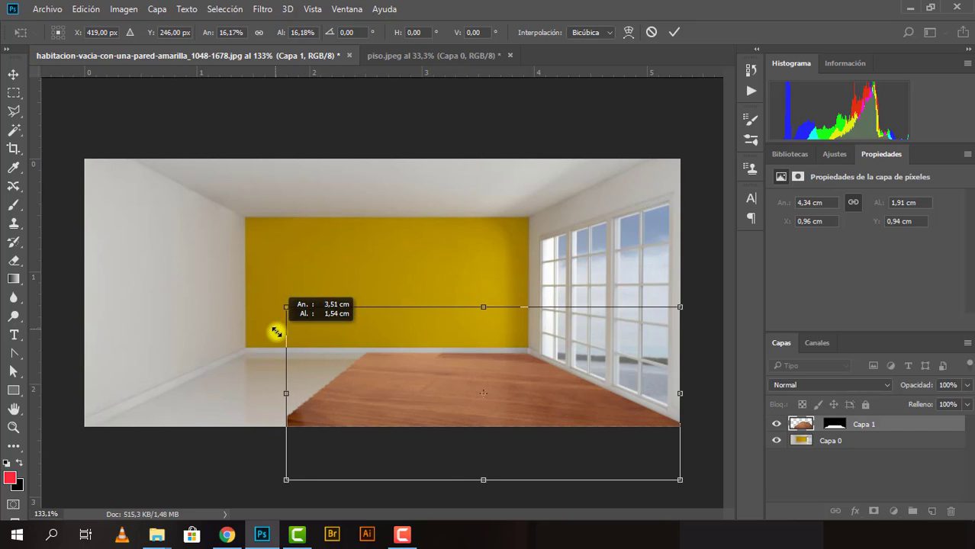
pyautogui.moveTo(334, 396); pyautogui.dragTo(255, 404)
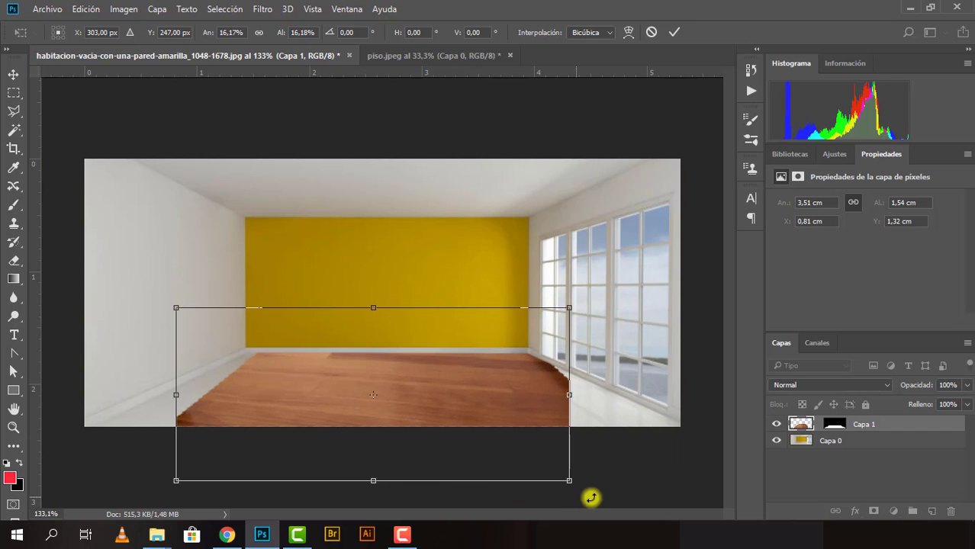
pyautogui.moveTo(577, 494)
pyautogui.mouseDown()
pyautogui.moveTo(675, 495)
pyautogui.moveTo(696, 508)
pyautogui.mouseUp()
pyautogui.moveTo(174, 316)
pyautogui.mouseDown()
pyautogui.moveTo(64, 265)
pyautogui.moveTo(71, 271)
pyautogui.mouseUp()
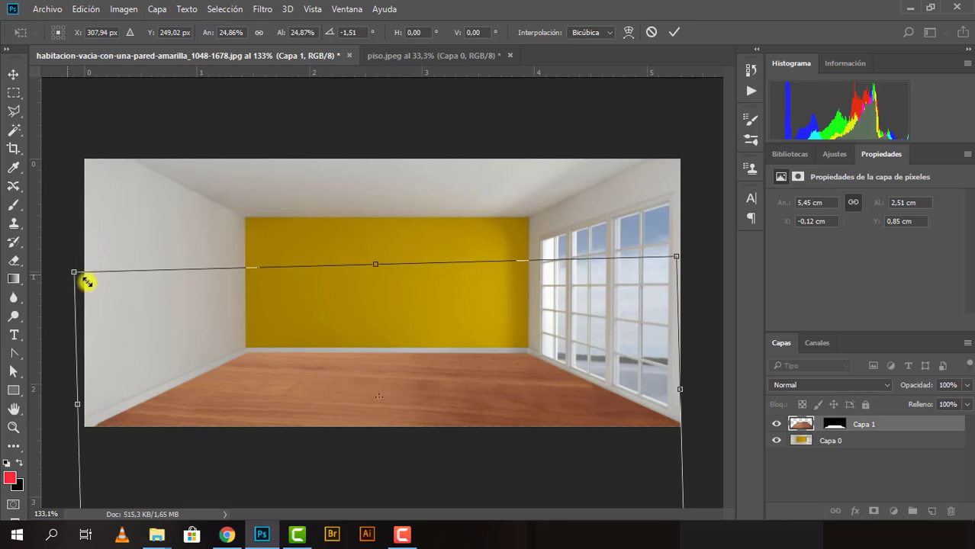
pyautogui.moveTo(73, 272); pyautogui.dragTo(354, 371)
pyautogui.moveTo(243, 378)
pyautogui.mouseDown()
pyautogui.moveTo(312, 412)
pyautogui.moveTo(282, 392)
pyautogui.mouseUp()
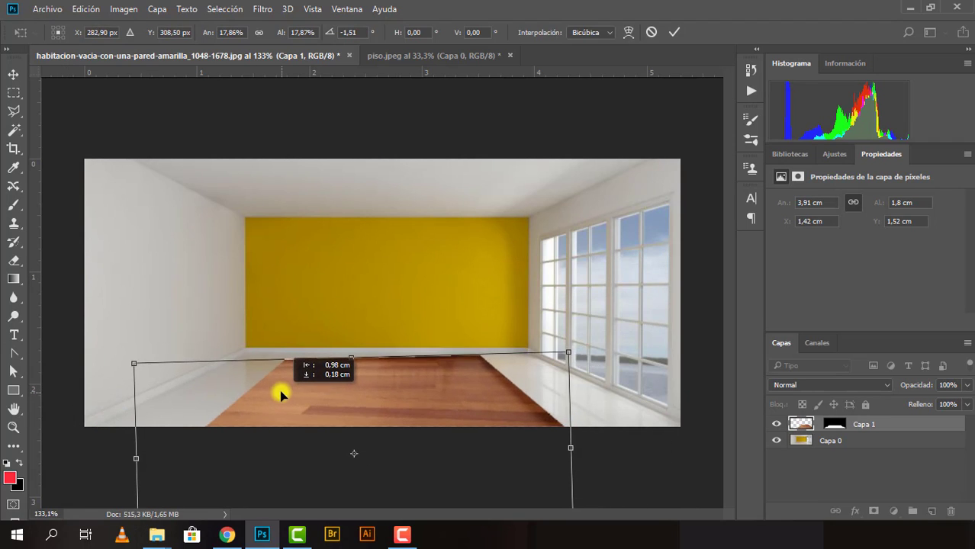
pyautogui.moveTo(281, 392); pyautogui.dragTo(280, 390)
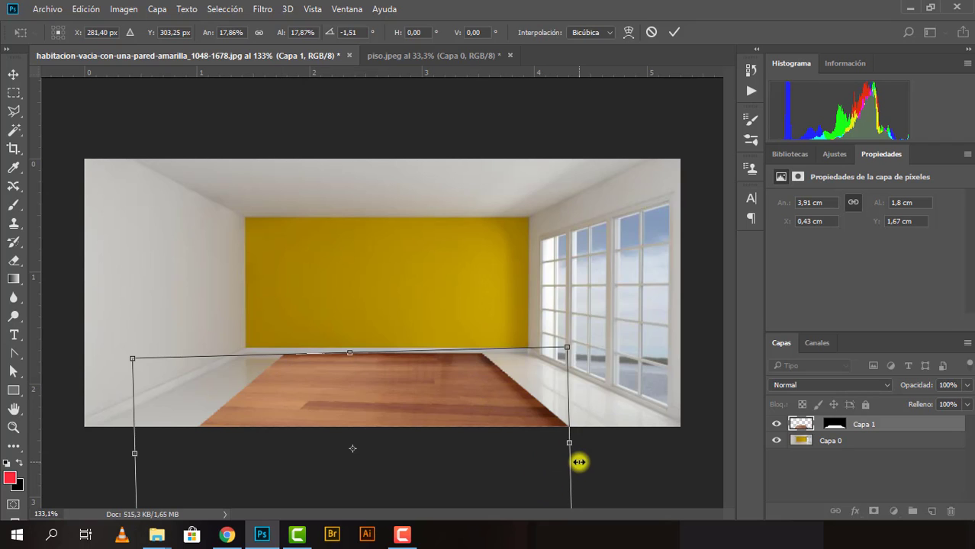
# Step: Fine-tune the floor patch's size, tilt and position at the bottom centre, and commit
pyautogui.hotkey('ctrl', '-')
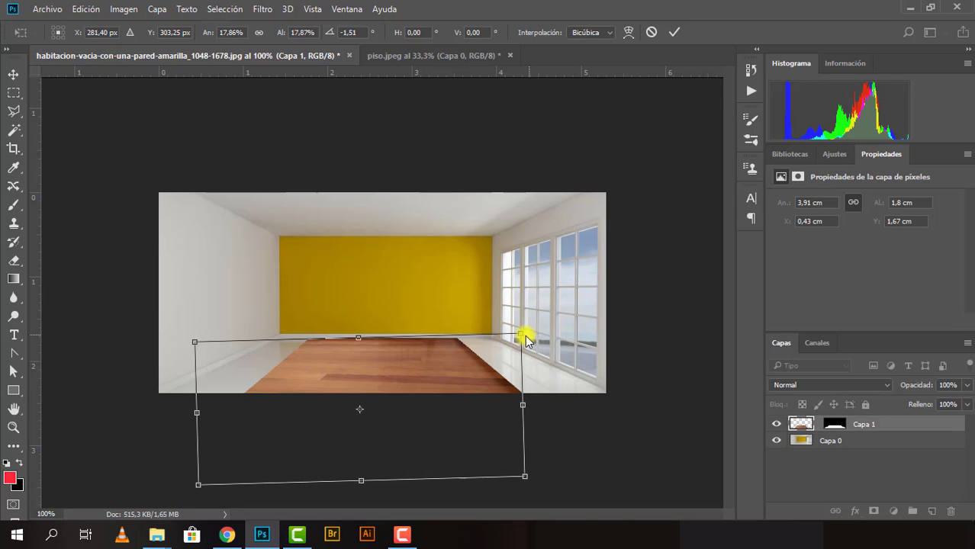
pyautogui.moveTo(523, 339); pyautogui.dragTo(467, 358)
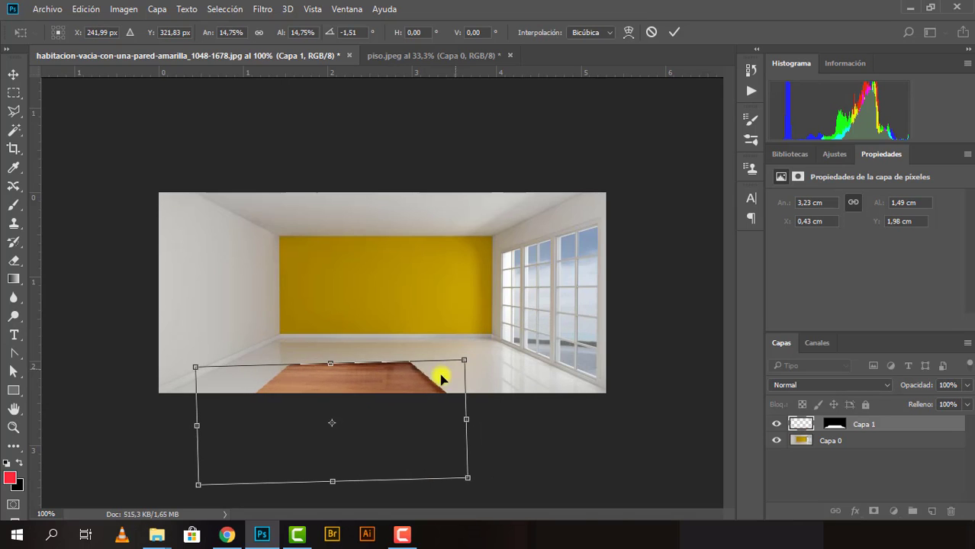
pyautogui.moveTo(411, 385)
pyautogui.mouseDown()
pyautogui.moveTo(420, 357)
pyautogui.moveTo(493, 342)
pyautogui.moveTo(469, 329)
pyautogui.mouseUp()
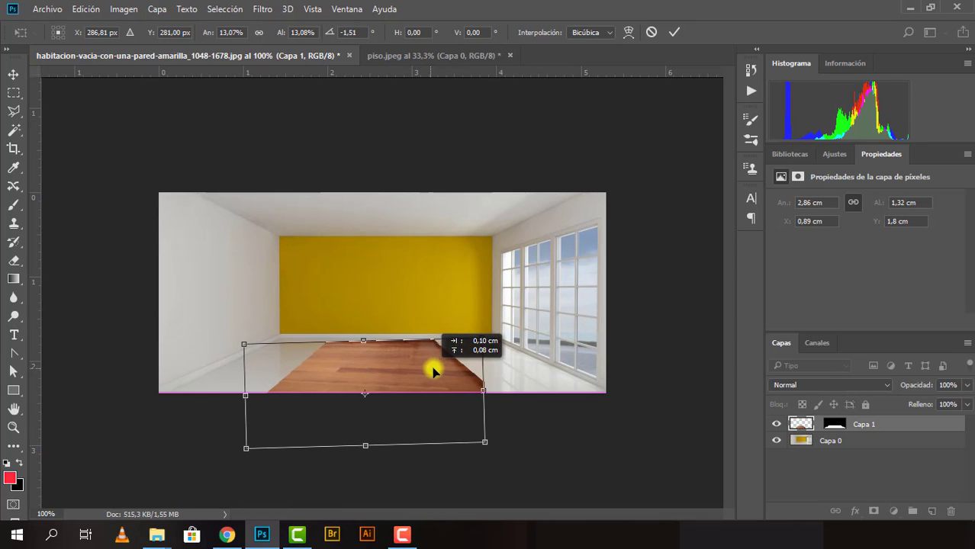
pyautogui.moveTo(424, 370); pyautogui.dragTo(437, 369)
pyautogui.moveTo(503, 453); pyautogui.dragTo(503, 445)
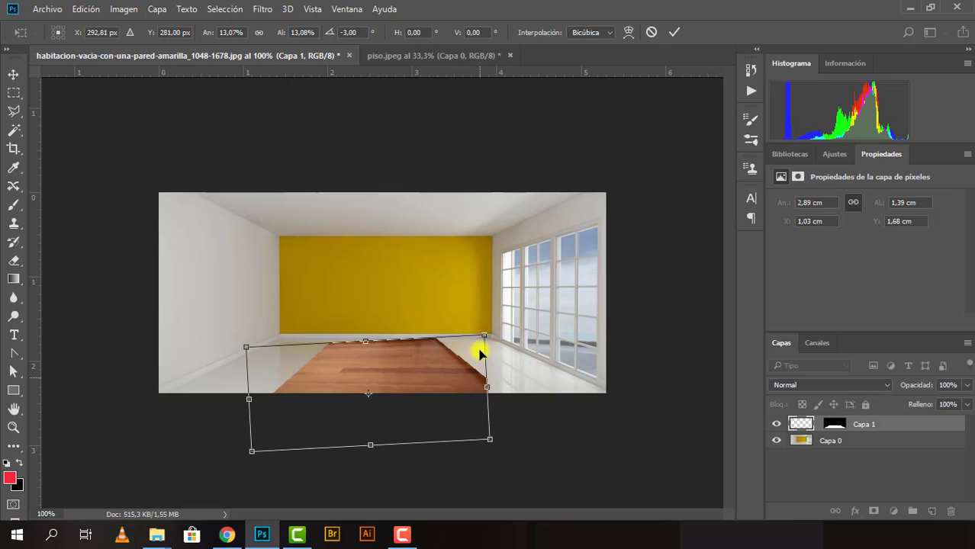
pyautogui.moveTo(488, 334); pyautogui.dragTo(452, 359)
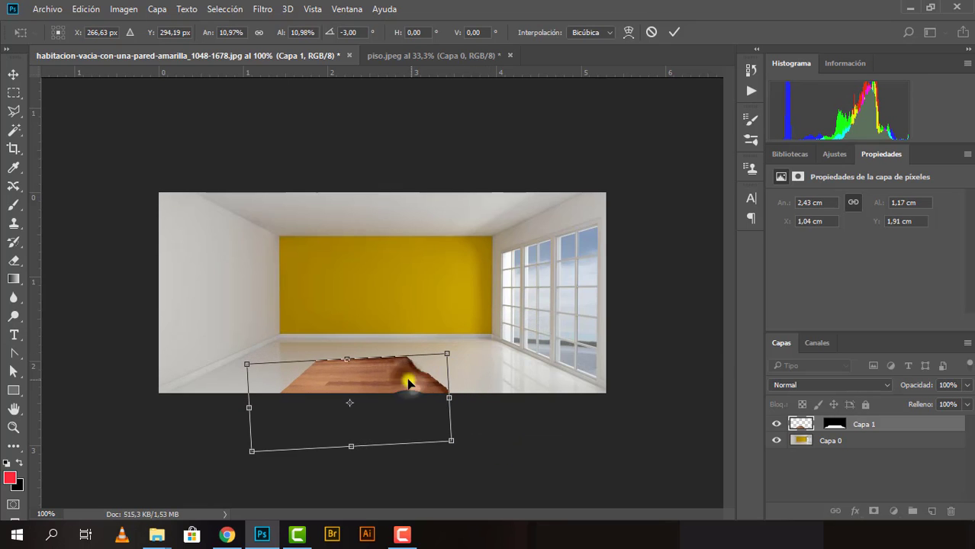
pyautogui.moveTo(403, 380); pyautogui.dragTo(437, 363)
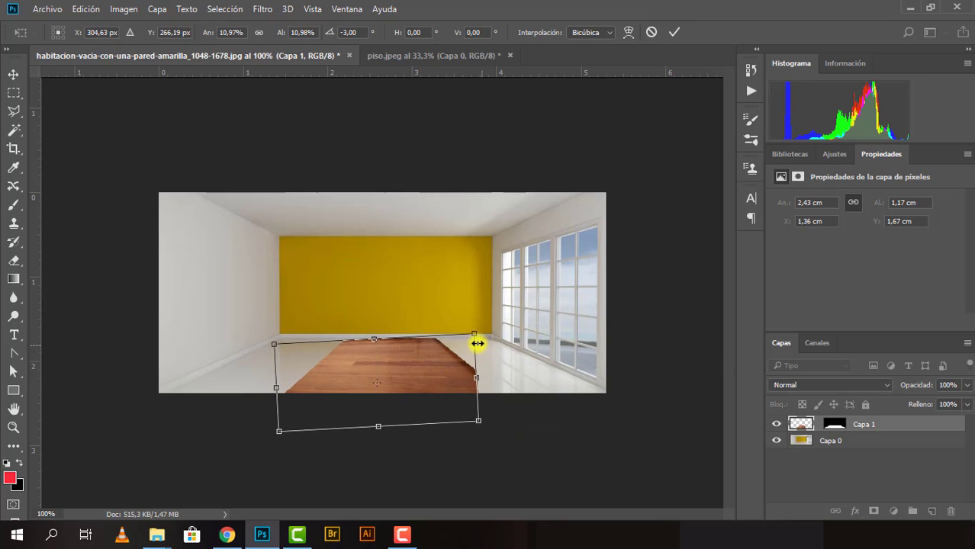
pyautogui.moveTo(476, 335); pyautogui.dragTo(517, 310)
pyautogui.moveTo(444, 374); pyautogui.dragTo(418, 397)
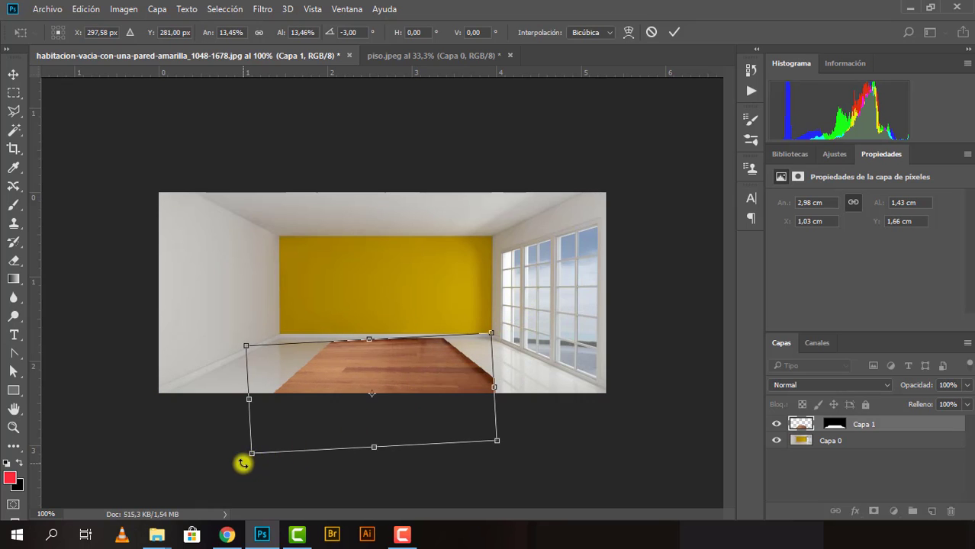
pyautogui.moveTo(242, 463); pyautogui.dragTo(240, 458)
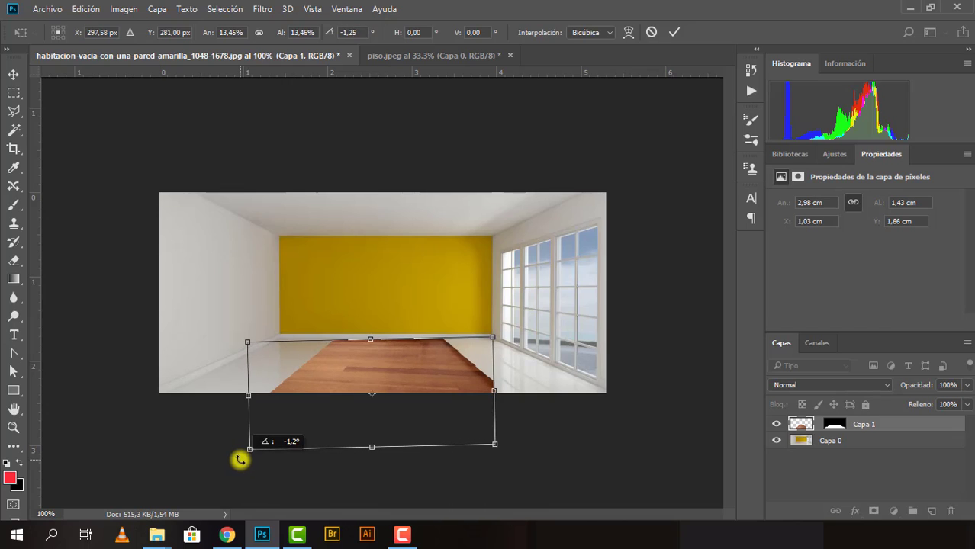
pyautogui.click(671, 32)
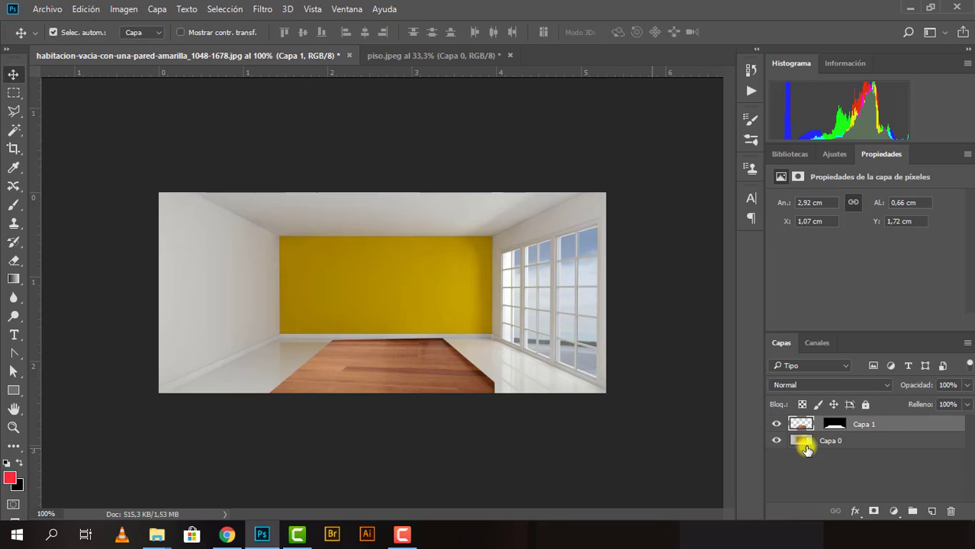
# Step: Apply a Perspective transform to Capa 1, spreading its front and far edges to about 192% width
pyautogui.click(84, 9)
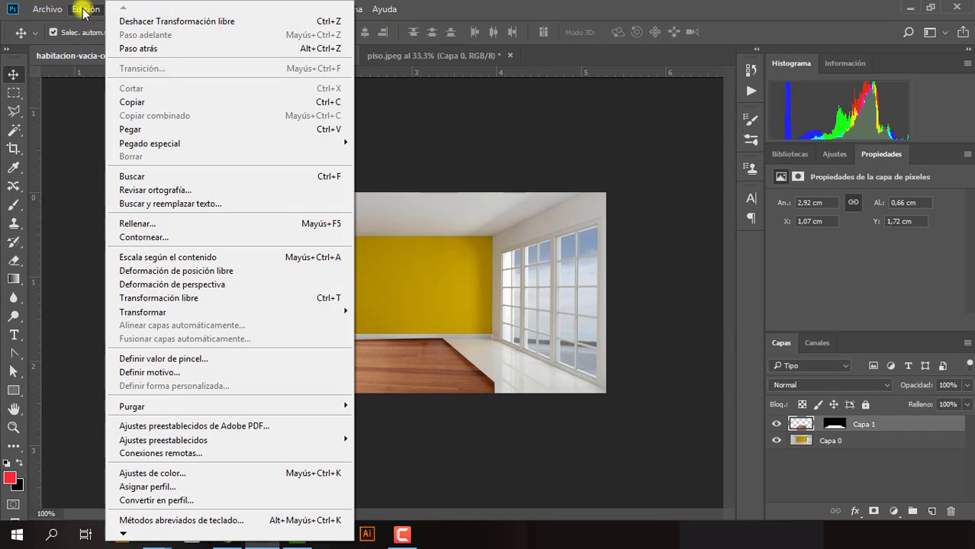
pyautogui.moveTo(143, 313)
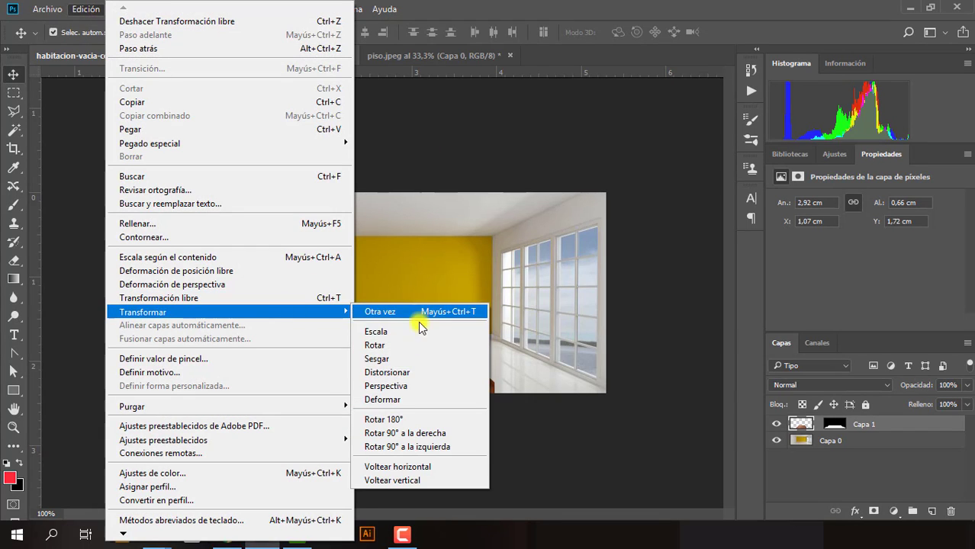
pyautogui.click(401, 385)
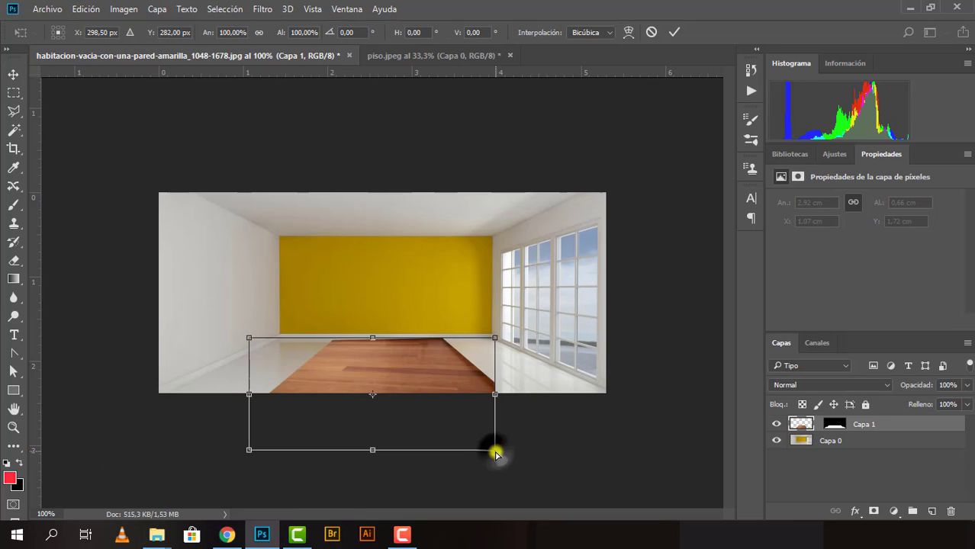
pyautogui.moveTo(495, 454); pyautogui.dragTo(526, 448)
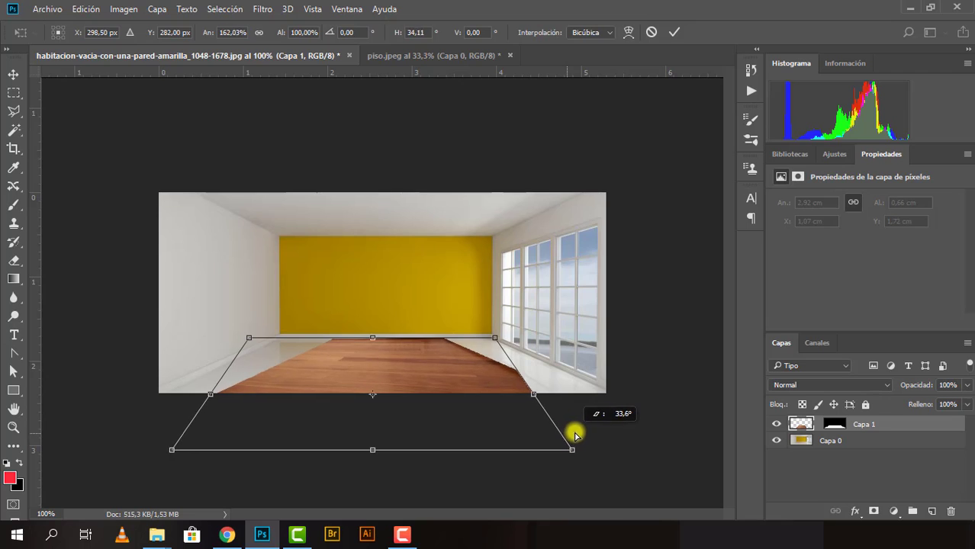
pyautogui.moveTo(558, 440)
pyautogui.mouseDown()
pyautogui.moveTo(599, 432)
pyautogui.moveTo(584, 432)
pyautogui.mouseUp()
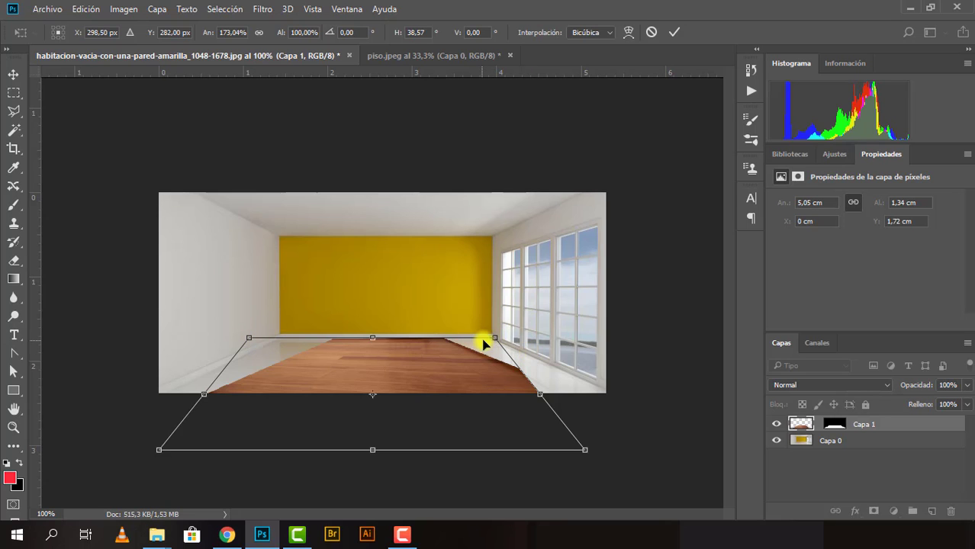
pyautogui.moveTo(498, 342)
pyautogui.mouseDown()
pyautogui.moveTo(584, 349)
pyautogui.moveTo(580, 342)
pyautogui.mouseUp()
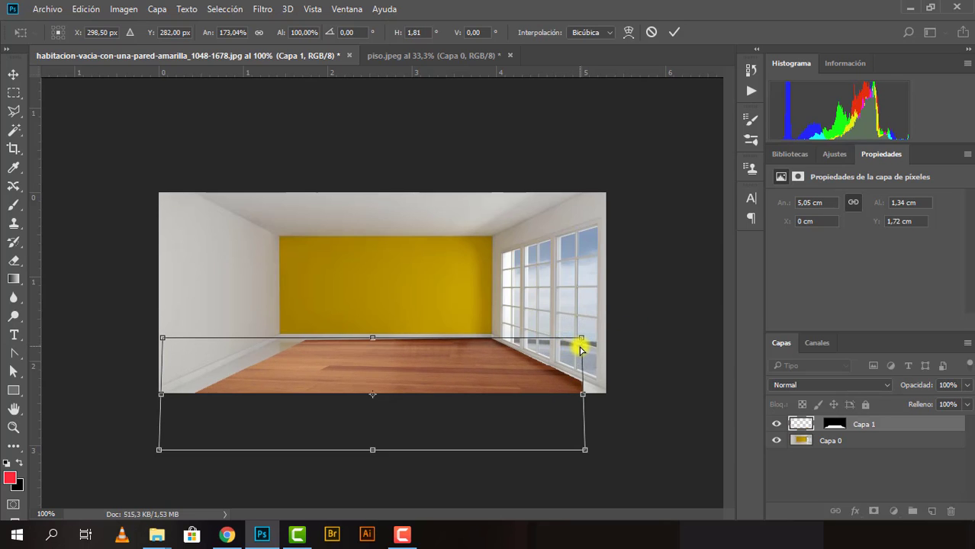
pyautogui.moveTo(161, 342)
pyautogui.mouseDown()
pyautogui.moveTo(122, 338)
pyautogui.moveTo(139, 347)
pyautogui.mouseUp()
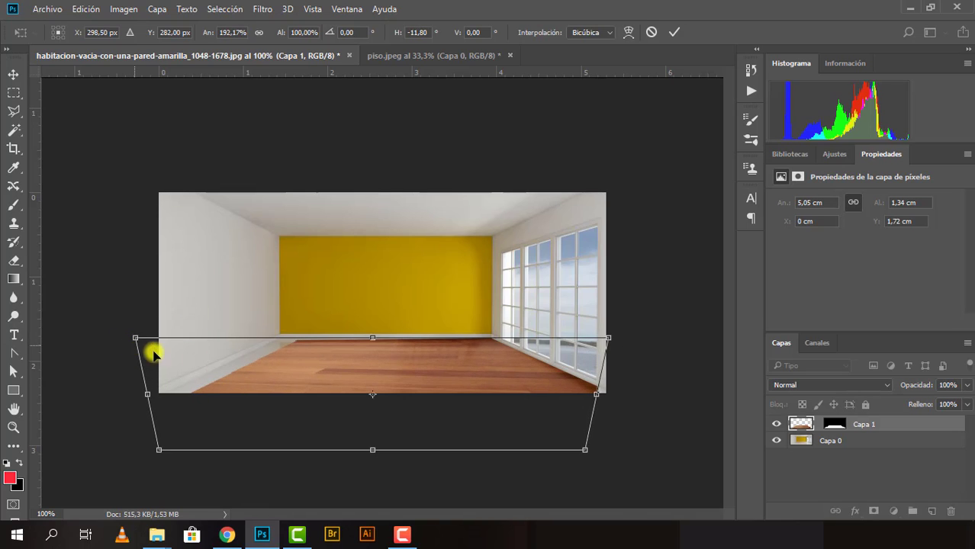
# Step: Pull the floor's far and front corners outward toward the room's walls
pyautogui.moveTo(312, 370); pyautogui.dragTo(294, 371)
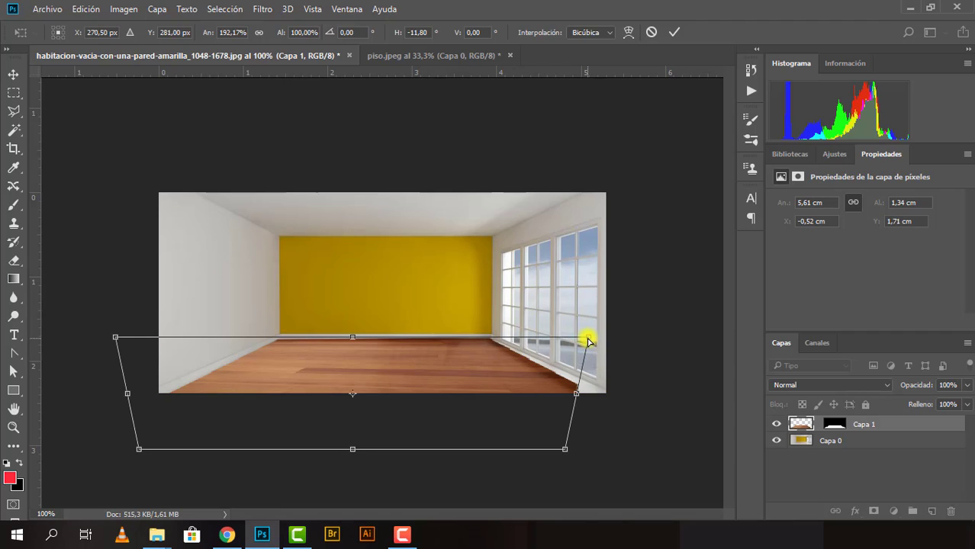
pyautogui.moveTo(588, 341); pyautogui.dragTo(594, 339)
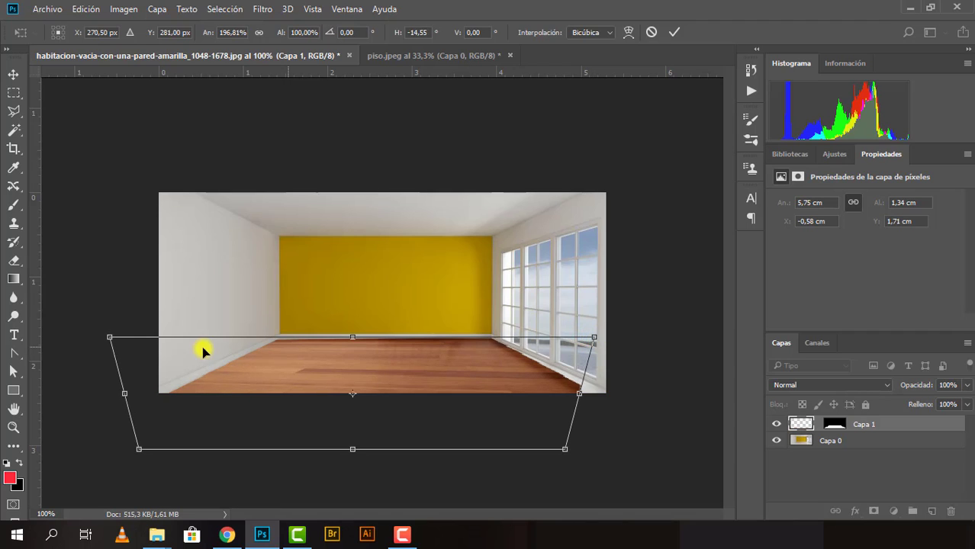
pyautogui.moveTo(110, 337); pyautogui.dragTo(109, 333)
pyautogui.moveTo(141, 458)
pyautogui.mouseDown()
pyautogui.moveTo(121, 464)
pyautogui.moveTo(130, 455)
pyautogui.mouseUp()
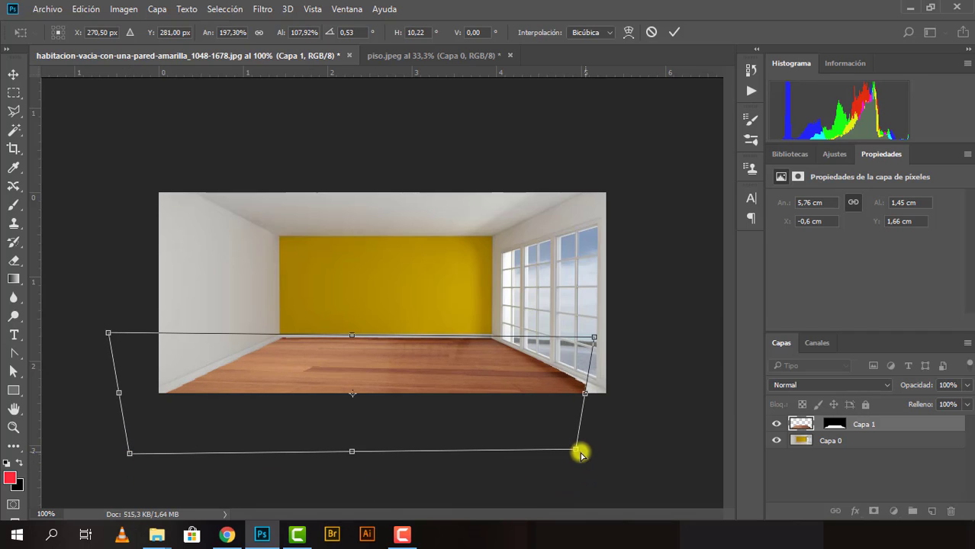
pyautogui.moveTo(576, 454)
pyautogui.mouseDown()
pyautogui.moveTo(585, 451)
pyautogui.moveTo(576, 452)
pyautogui.mouseUp()
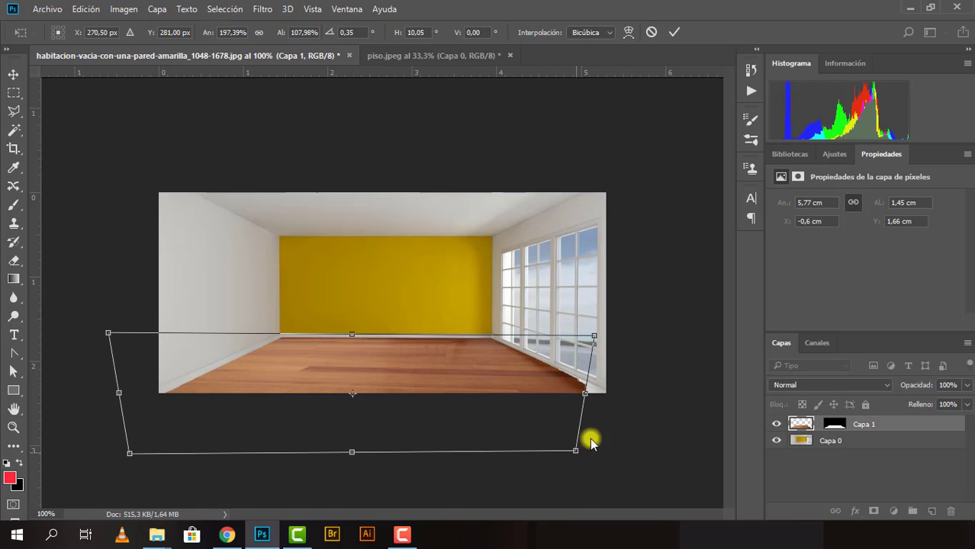
pyautogui.moveTo(586, 396); pyautogui.dragTo(600, 398)
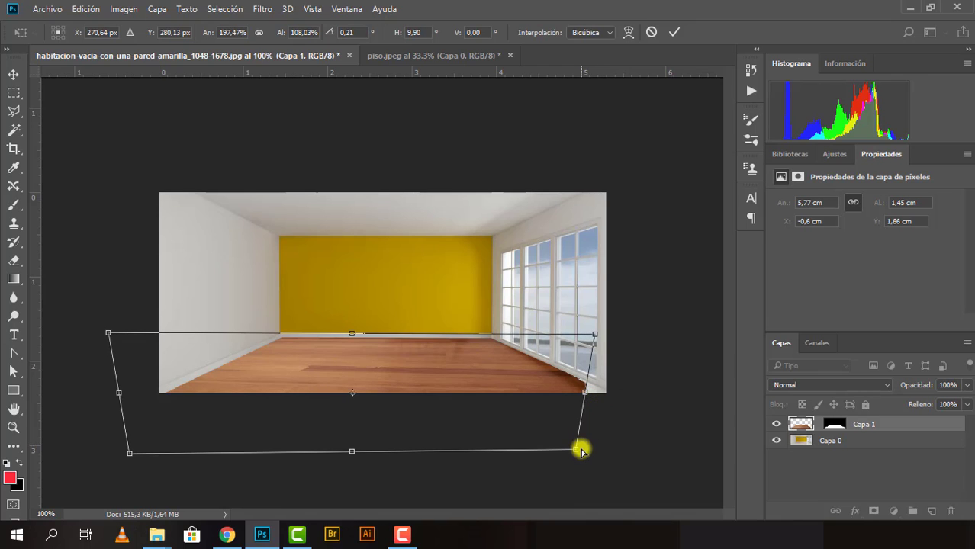
pyautogui.moveTo(580, 453); pyautogui.dragTo(626, 464)
# Step: Refine the floor's corners and position until it spans wall to wall, then commit
pyautogui.moveTo(388, 360)
pyautogui.mouseDown()
pyautogui.moveTo(399, 372)
pyautogui.moveTo(388, 363)
pyautogui.mouseUp()
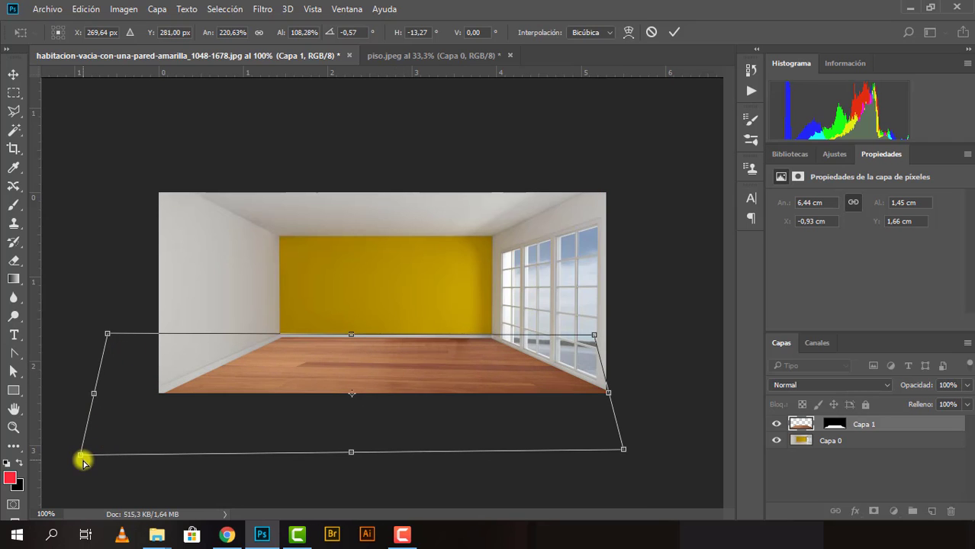
pyautogui.moveTo(82, 457)
pyautogui.mouseDown()
pyautogui.moveTo(115, 456)
pyautogui.moveTo(86, 455)
pyautogui.mouseUp()
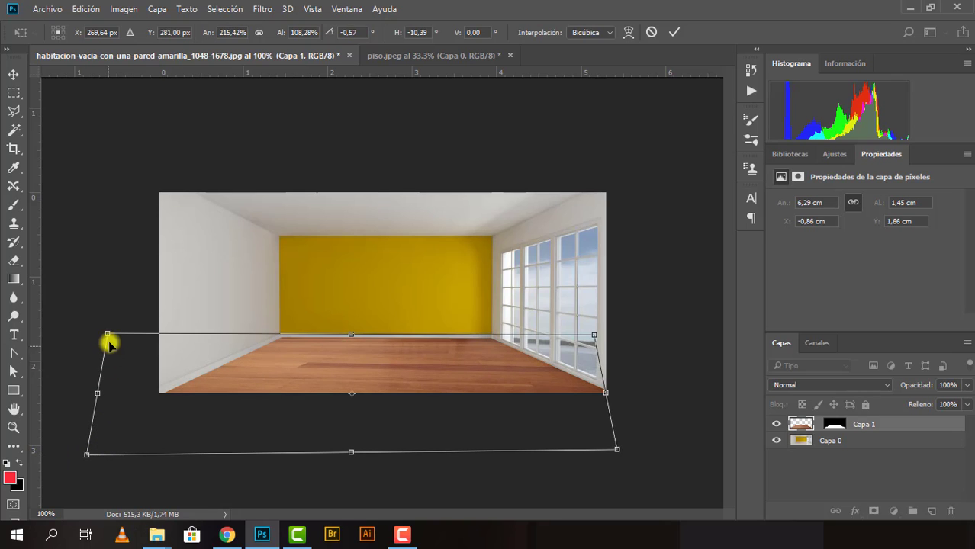
pyautogui.moveTo(110, 338)
pyautogui.mouseDown()
pyautogui.moveTo(133, 353)
pyautogui.moveTo(122, 344)
pyautogui.mouseUp()
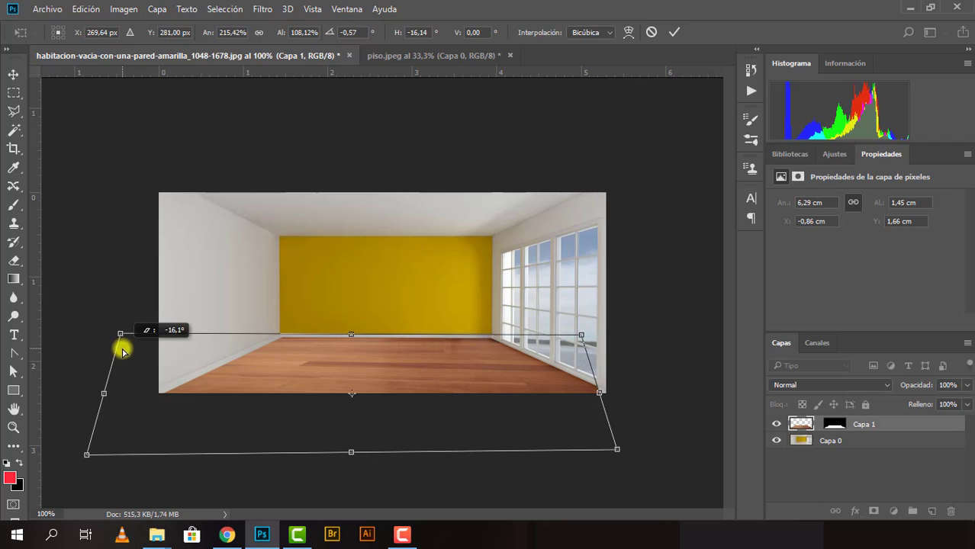
pyautogui.moveTo(234, 386)
pyautogui.mouseDown()
pyautogui.moveTo(254, 387)
pyautogui.moveTo(245, 389)
pyautogui.mouseUp()
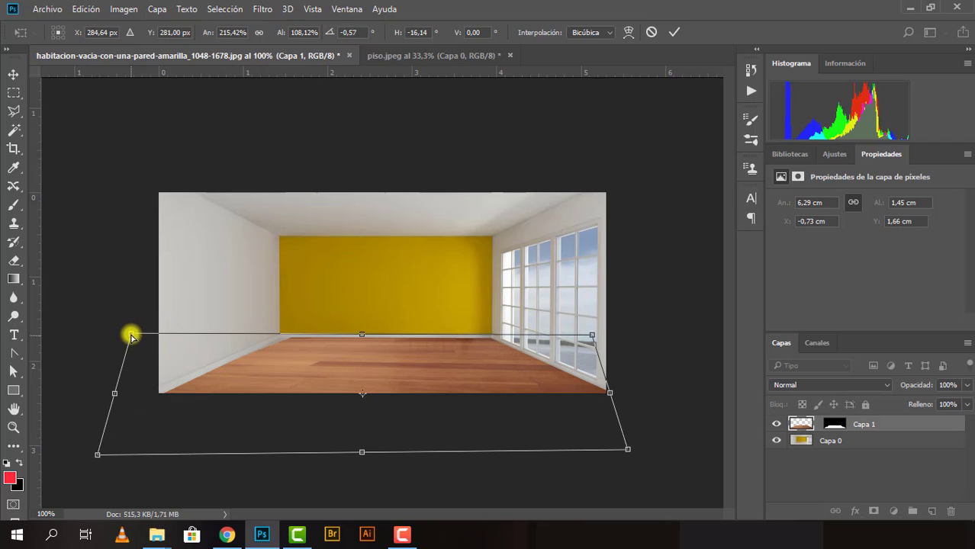
pyautogui.moveTo(131, 336)
pyautogui.mouseDown()
pyautogui.moveTo(116, 331)
pyautogui.moveTo(104, 343)
pyautogui.mouseUp()
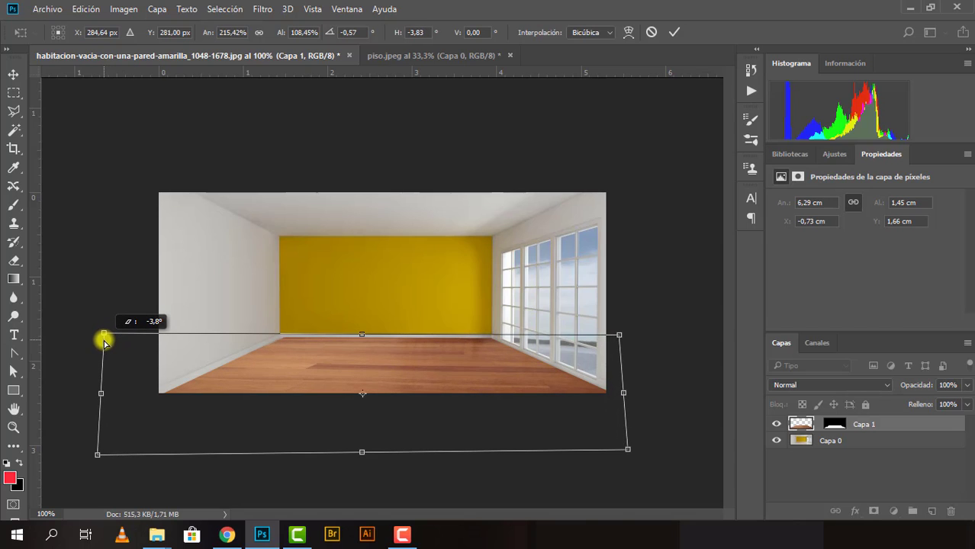
pyautogui.moveTo(97, 456); pyautogui.dragTo(119, 455)
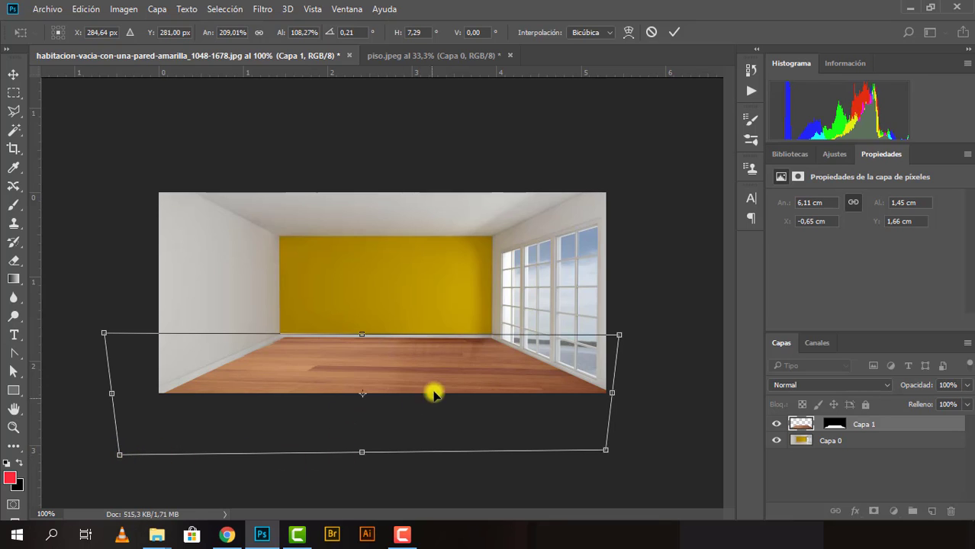
pyautogui.click(679, 34)
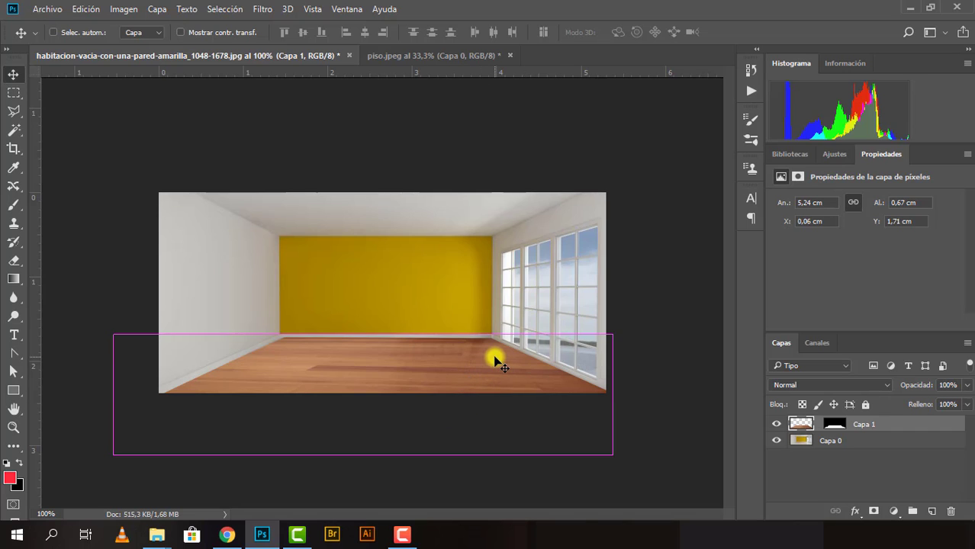
# Step: Rotate Capa 1 about −1.25° and nudge it onto the baseboards, then zoom to inspect
pyautogui.hotkey('ctrl', 't')
pyautogui.moveTo(624, 334); pyautogui.dragTo(621, 329)
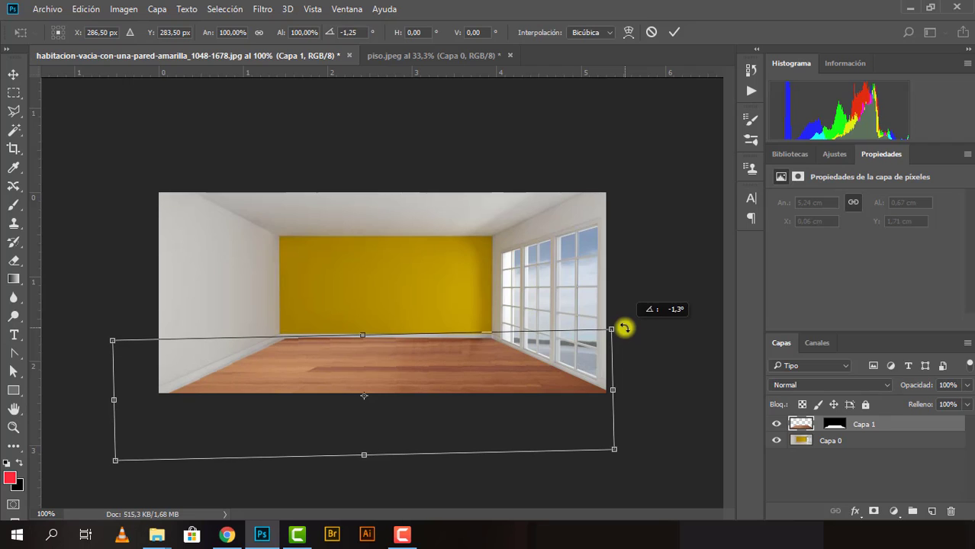
pyautogui.moveTo(483, 375); pyautogui.dragTo(477, 373)
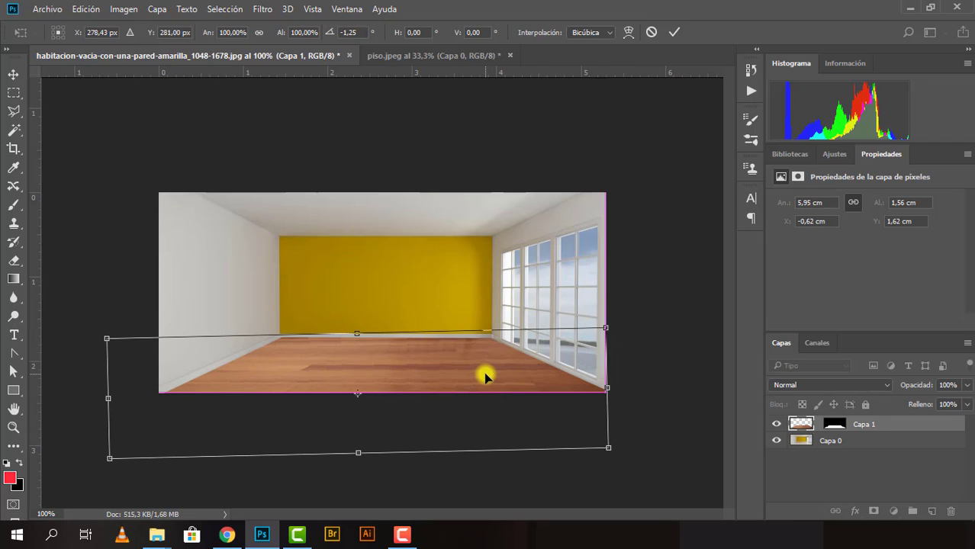
pyautogui.click(672, 32)
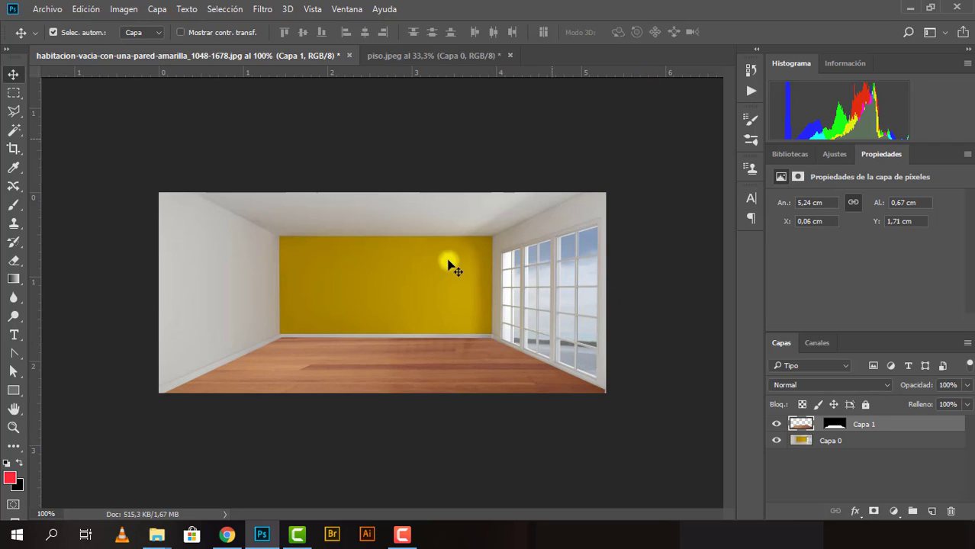
pyautogui.scroll(2, 269, 366)
pyautogui.scroll(1, 303, 373)
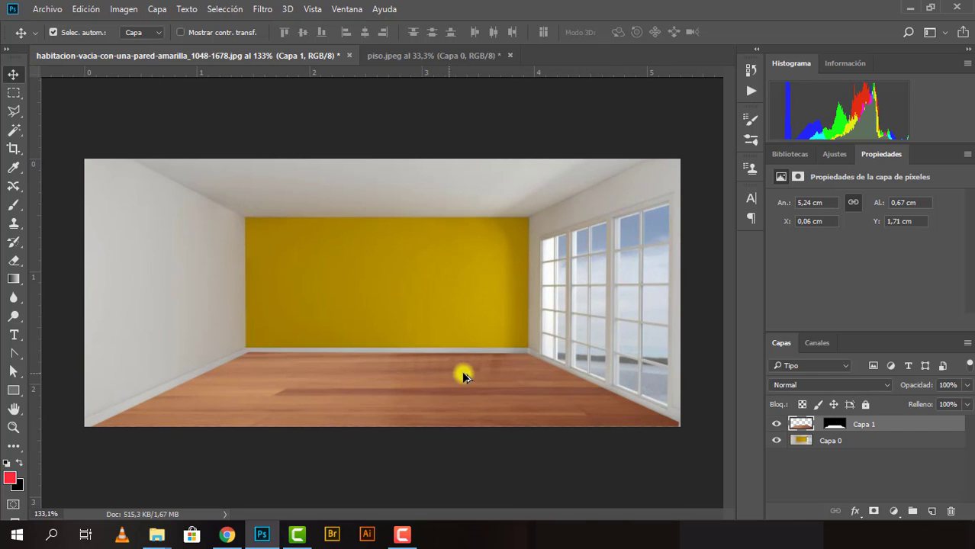
pyautogui.scroll(1, 463, 374)
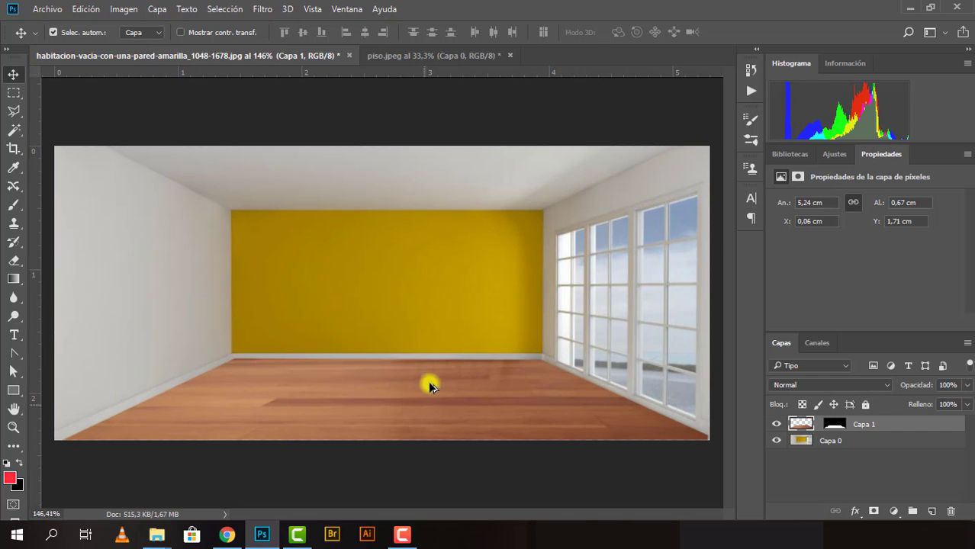
pyautogui.scroll(-1, 435, 377)
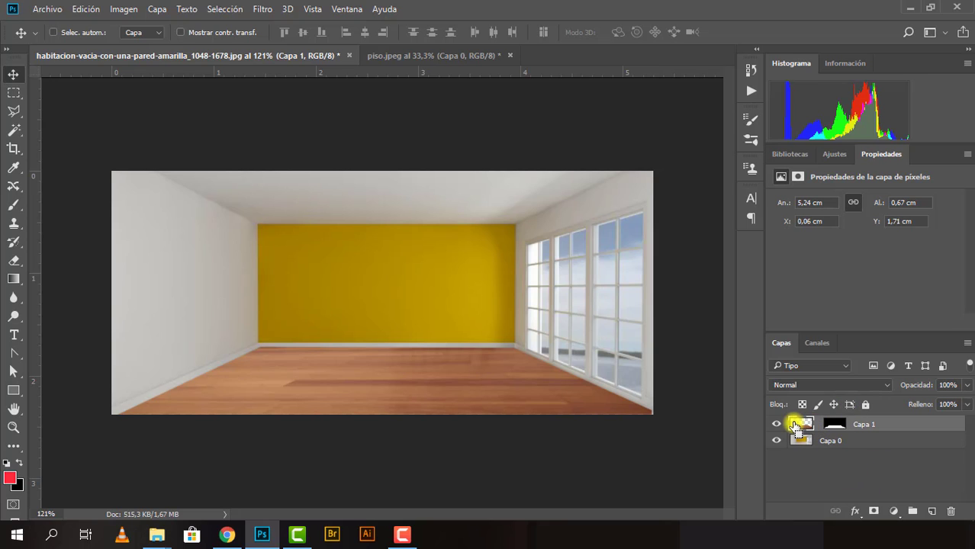
# Step: Darken the wood floor with a Levels adjustment using its layer selection
pyautogui.keyDown('ctrl'); pyautogui.click(796, 425); pyautogui.keyUp('ctrl')
pyautogui.click(893, 512)
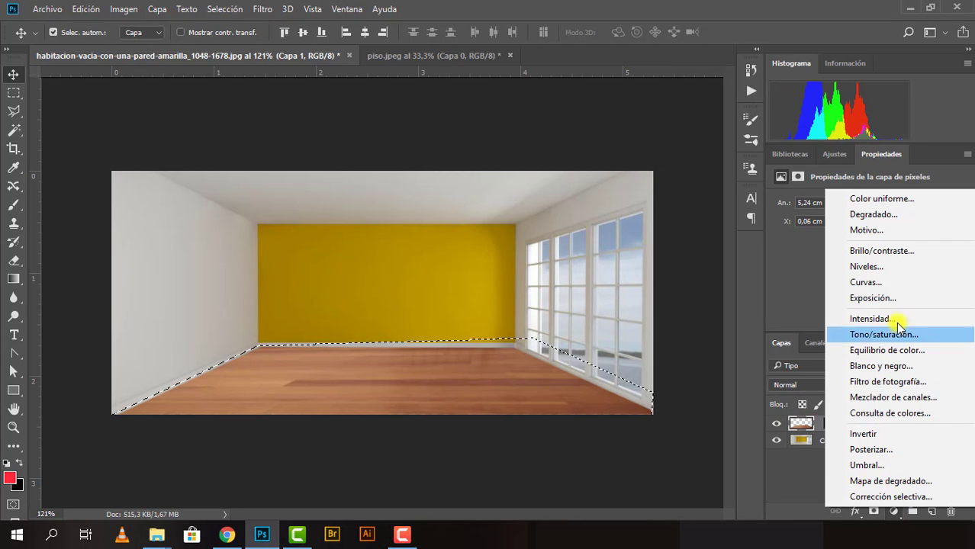
pyautogui.click(881, 266)
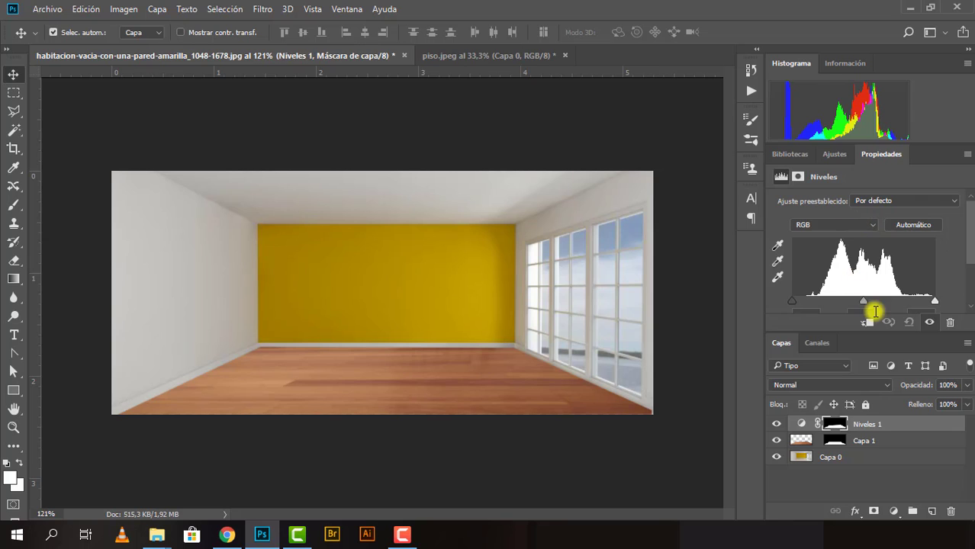
pyautogui.moveTo(795, 302); pyautogui.dragTo(810, 303)
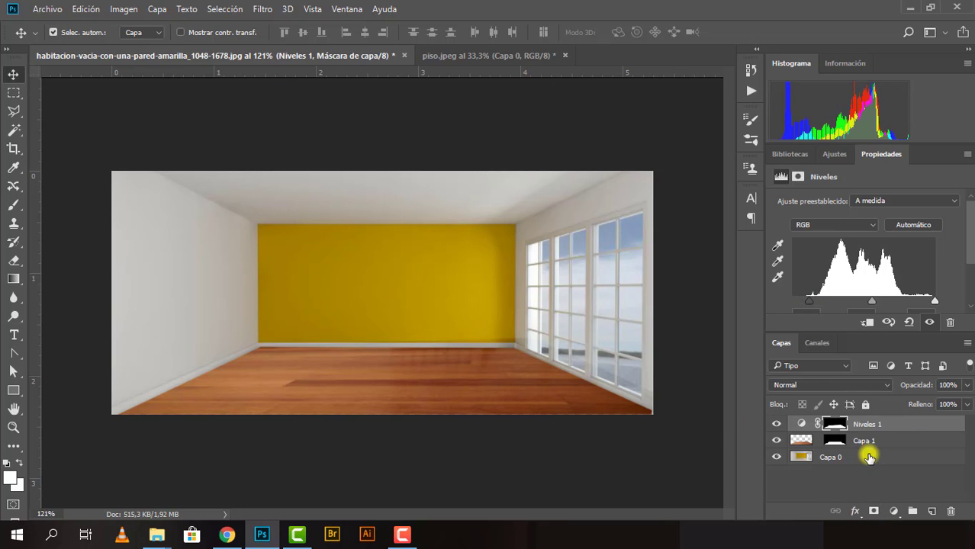
# Step: Add a Color Lookup adjustment using a Fuji ETERNA 3DLUT to warm the room
pyautogui.click(894, 515)
pyautogui.click(899, 362)
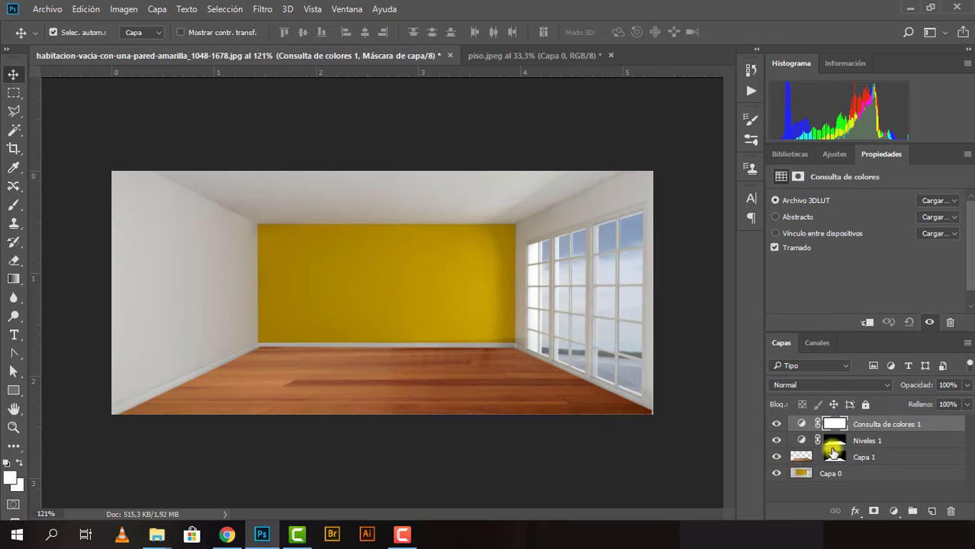
pyautogui.moveTo(832, 462); pyautogui.dragTo(840, 458)
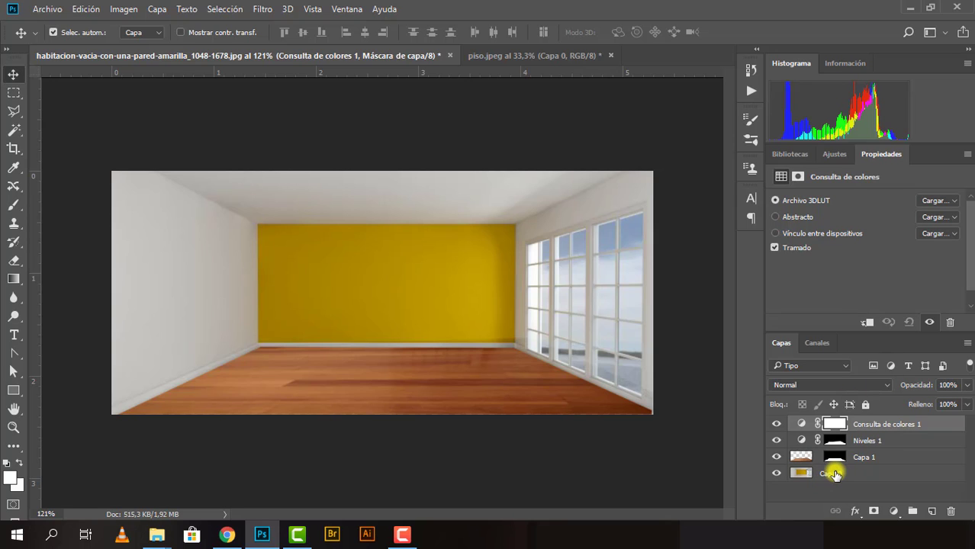
pyautogui.click(936, 200)
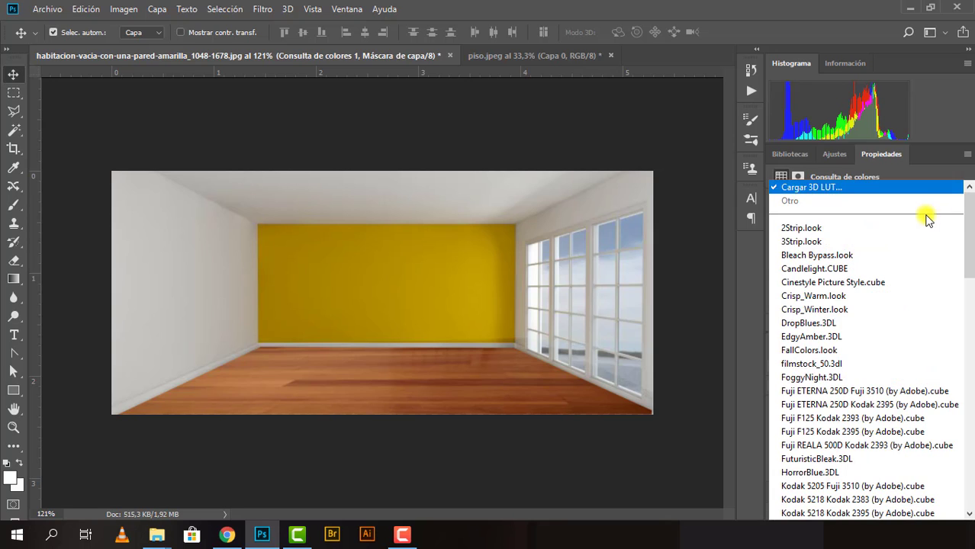
pyautogui.click(850, 389)
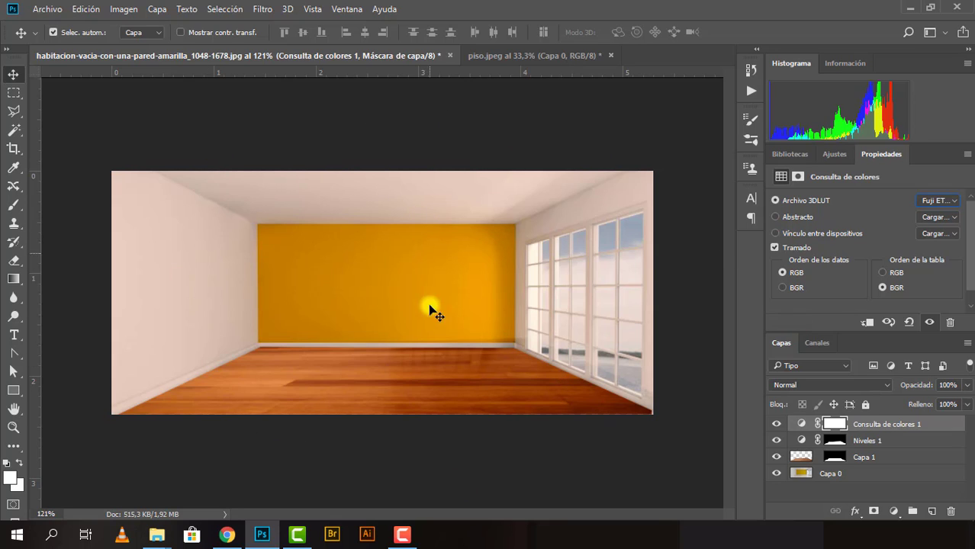
# Step: Close the room and floor images without saving and go back to the video 4 folder
pyautogui.click(449, 55)
pyautogui.click(513, 215)
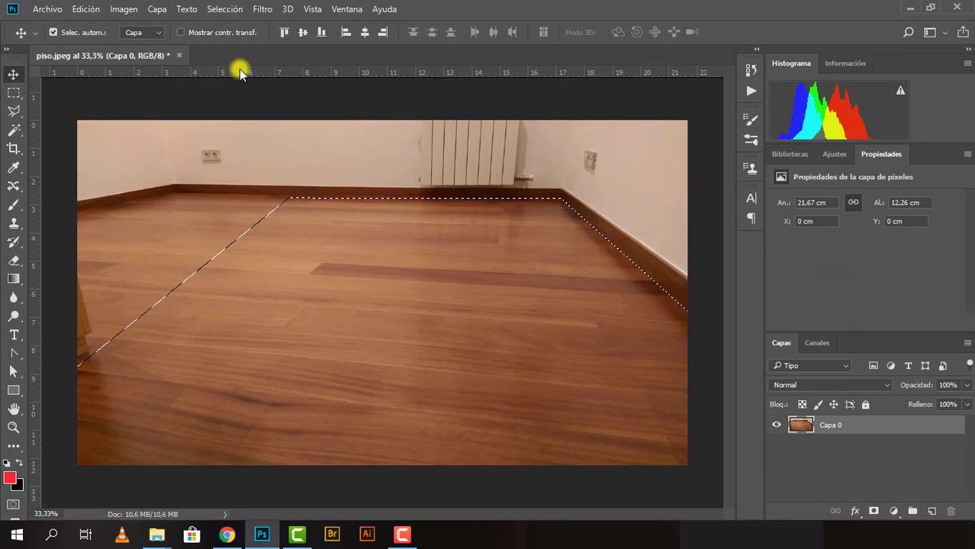
pyautogui.click(182, 57)
pyautogui.click(477, 212)
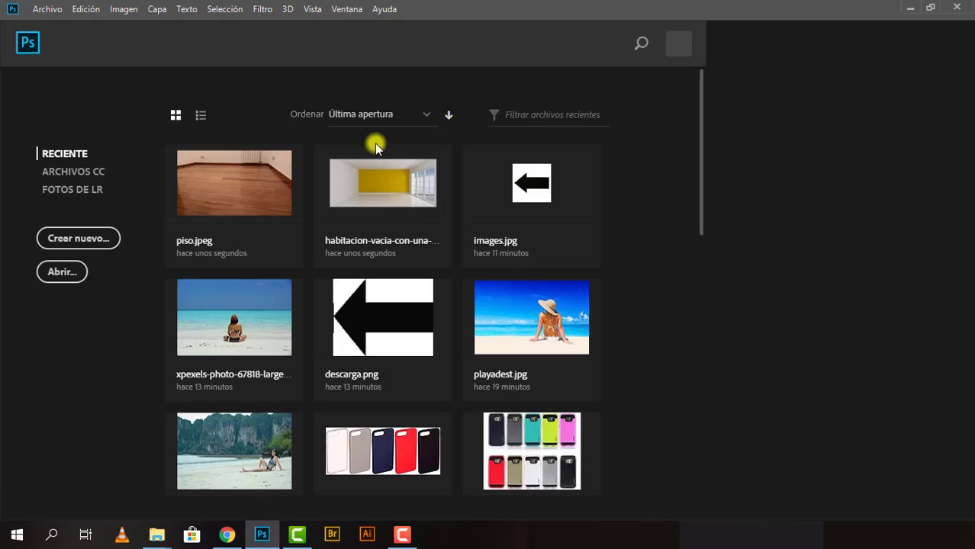
pyautogui.moveTo(156, 535)
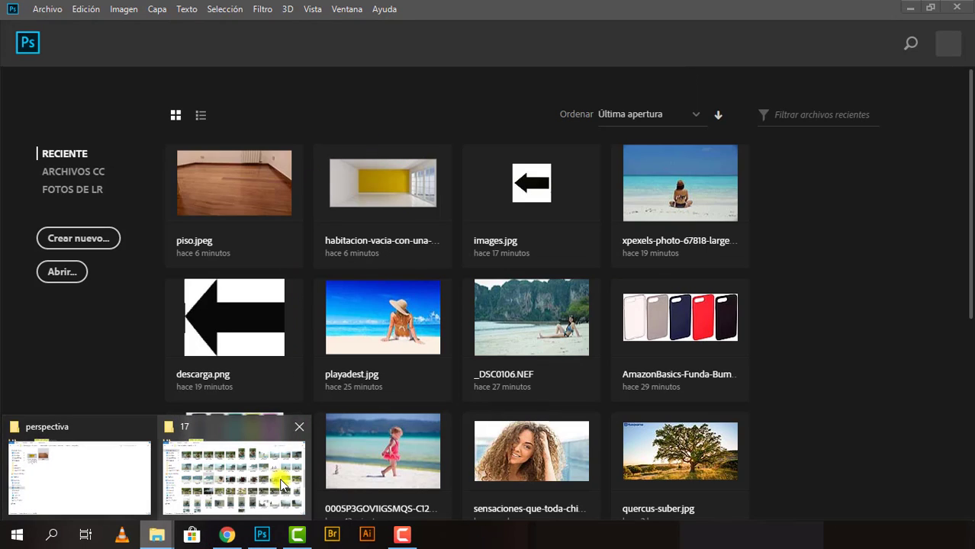
pyautogui.click(80, 494)
pyautogui.click(12, 48)
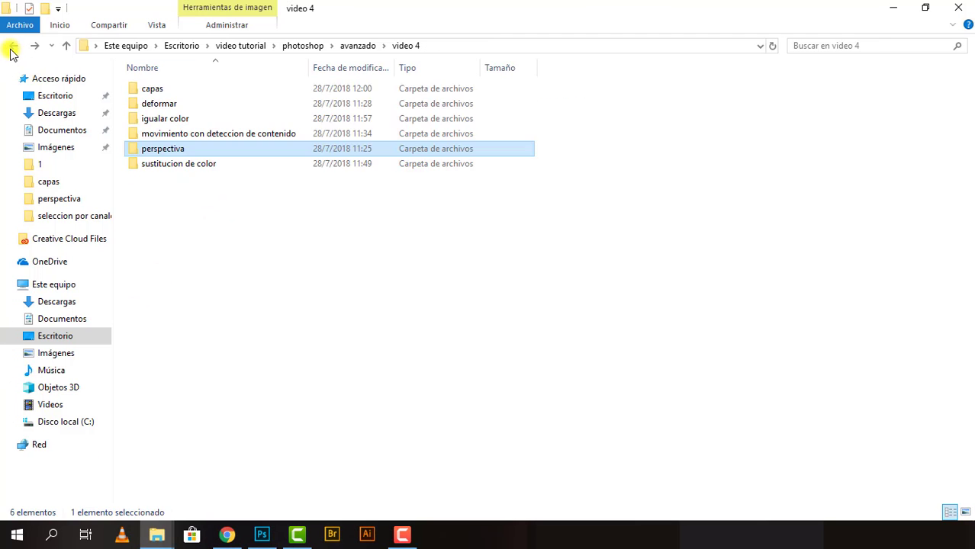
# Step: Open the jeans-and-sneakers photo from the deformar folder in Adobe Photoshop CC 2018
pyautogui.doubleClick(168, 103)
pyautogui.click(183, 113)
pyautogui.rightClick(183, 113)
pyautogui.moveTo(351, 279)
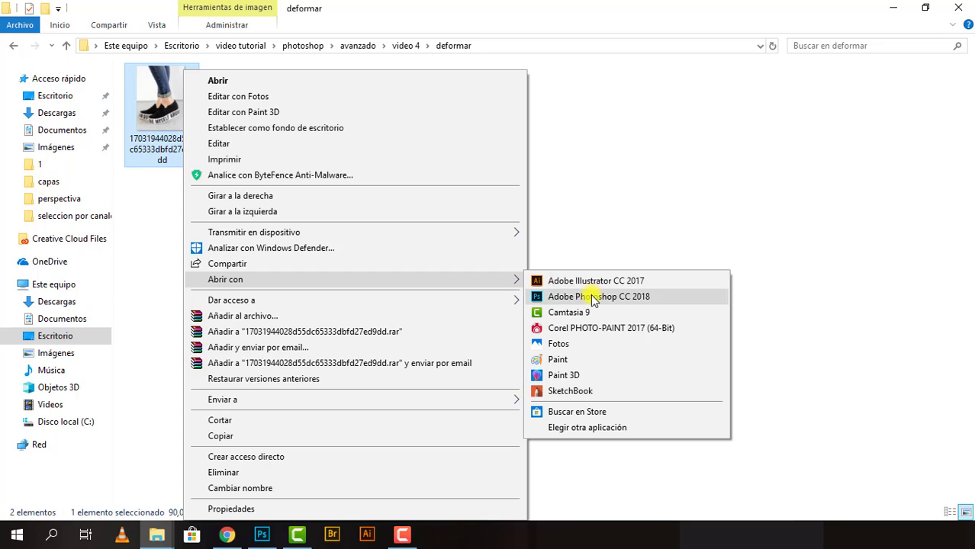
pyautogui.click(589, 296)
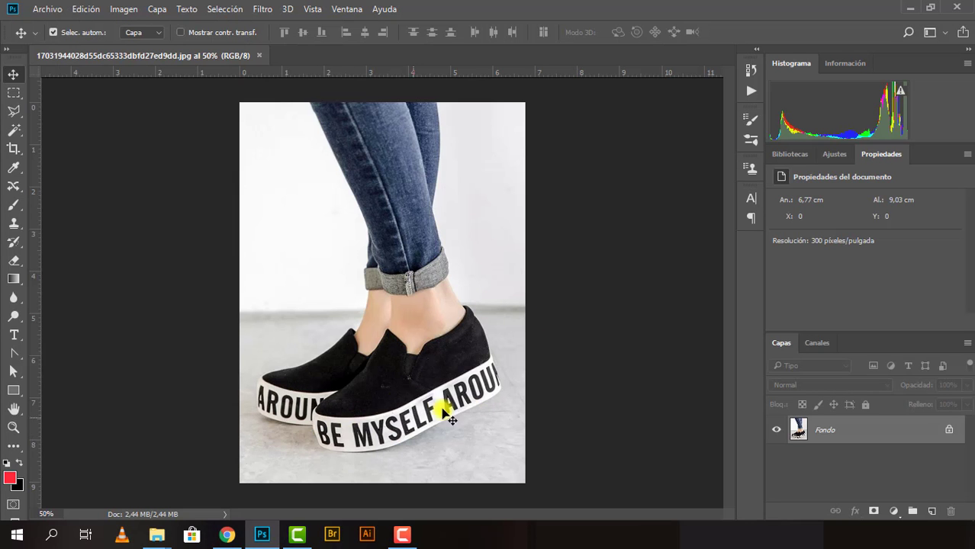
# Step: Unlock the shoe photo's Fondo layer and pick the Horizontal Type tool
pyautogui.click(948, 431)
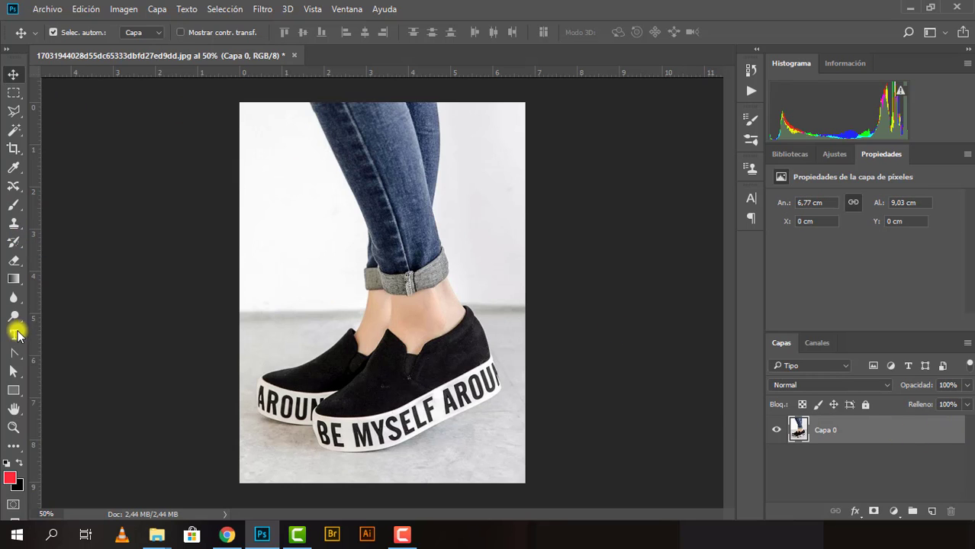
pyautogui.click(14, 334)
pyautogui.write('BE MYSELF AROU')
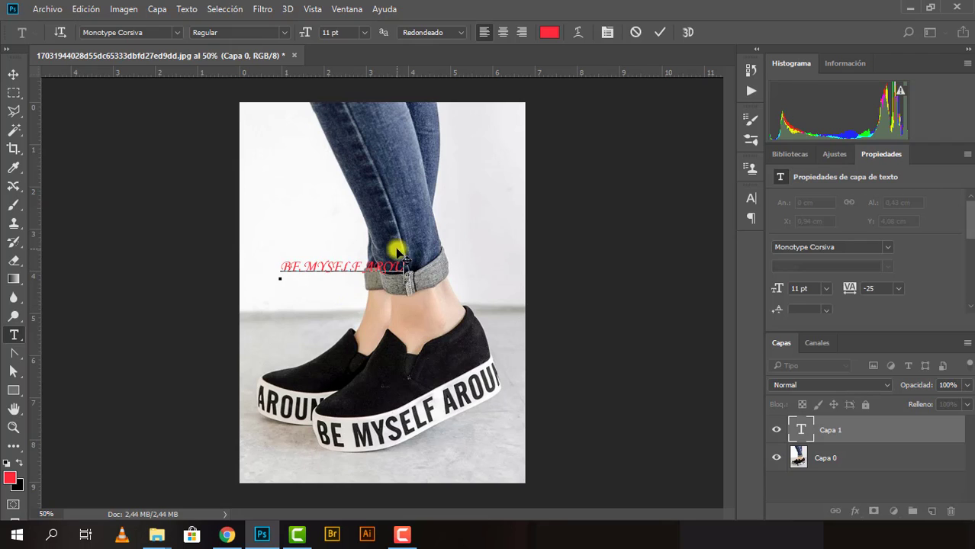
# Step: Set BE MYSELF AROU in DejaVu Sans Bold and drag it onto the sole at X 1.82, Y 7.78 cm
pyautogui.moveTo(406, 265); pyautogui.dragTo(278, 263)
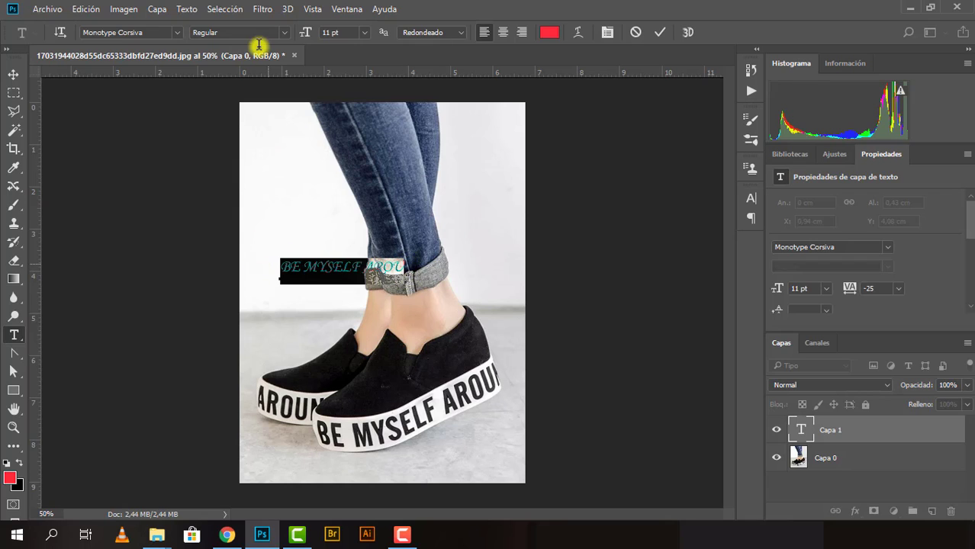
pyautogui.click(156, 33)
pyautogui.press('Down')
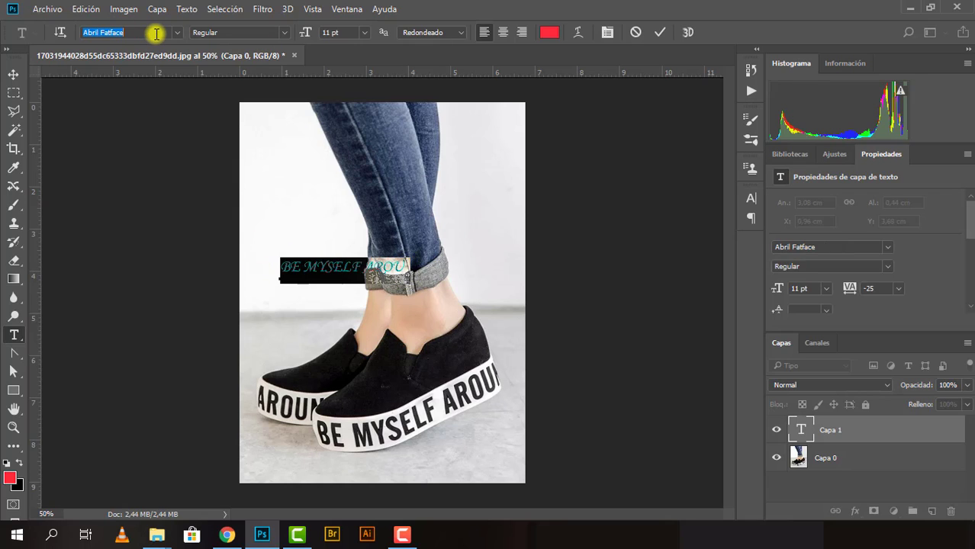
pyautogui.press('Down')
pyautogui.press('Down')
pyautogui.press('Down')
pyautogui.press('Down')
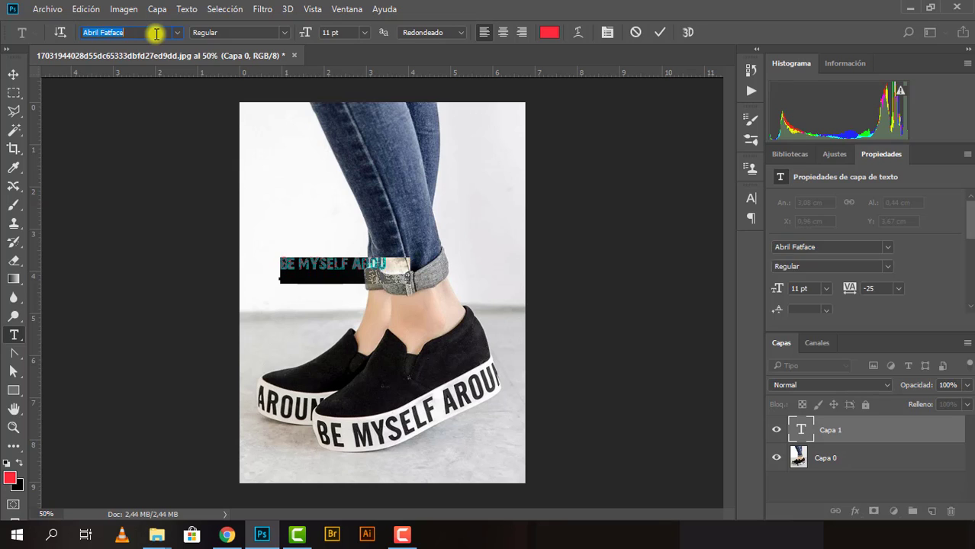
pyautogui.press('Down')
pyautogui.press('Up')
pyautogui.press('Down')
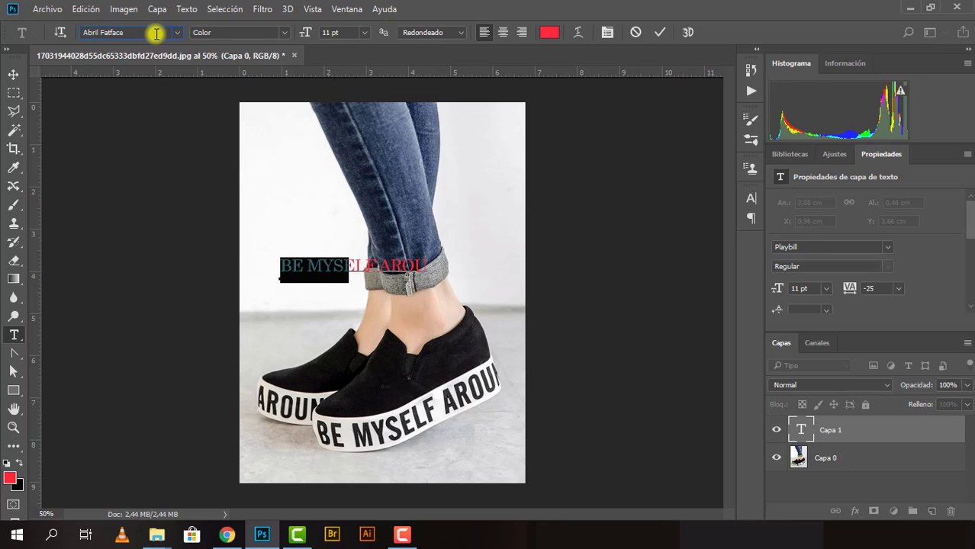
pyautogui.press('Down')
pyautogui.press('Down')
pyautogui.press('Down')
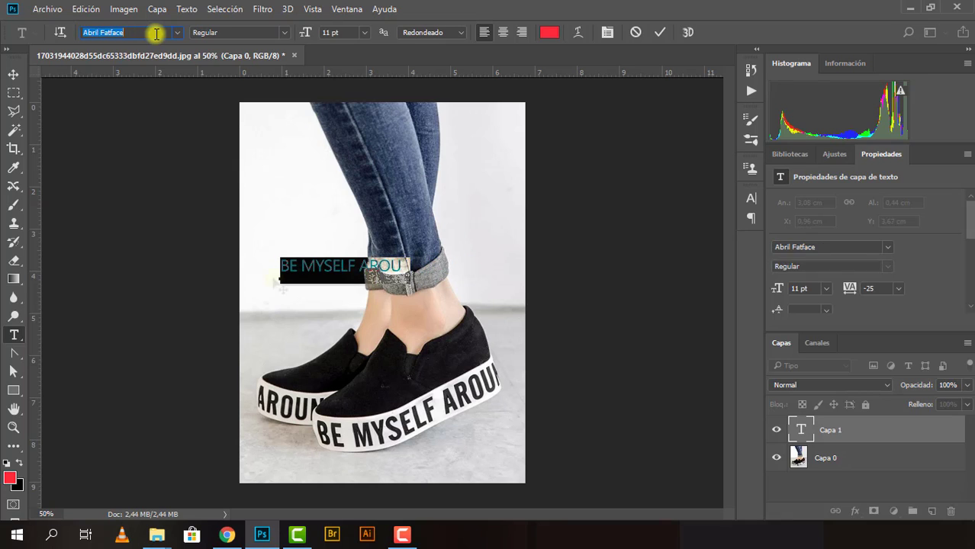
pyautogui.press('Down')
pyautogui.press('Down')
pyautogui.click(13, 74)
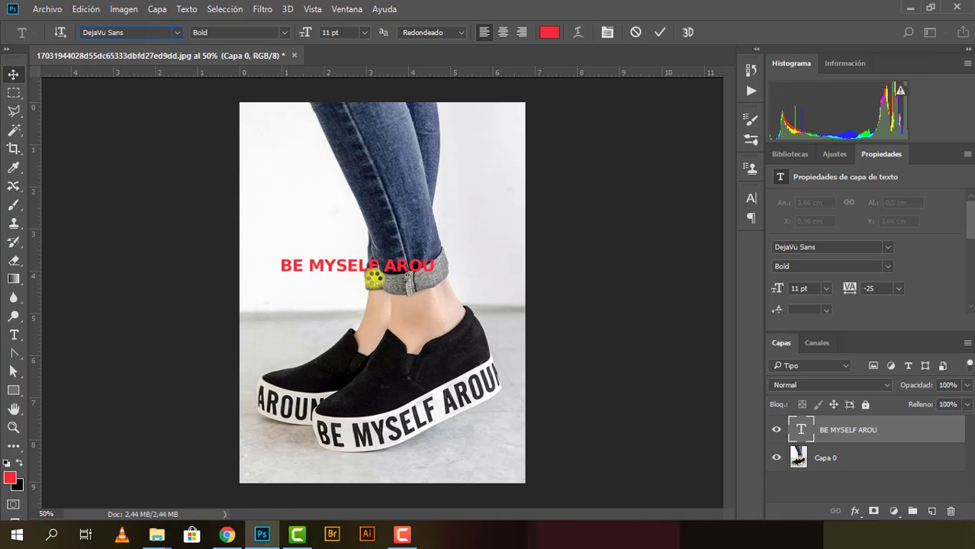
pyautogui.click(359, 273)
pyautogui.moveTo(354, 270); pyautogui.dragTo(389, 442)
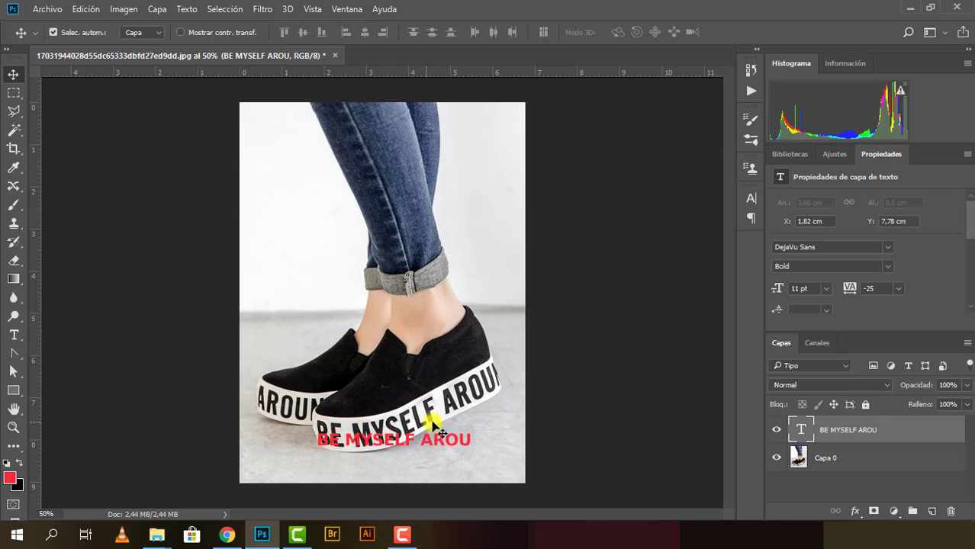
# Step: Enlarge the red text and tilt it to follow the shoe's sole
pyautogui.hotkey('ctrl', 't')
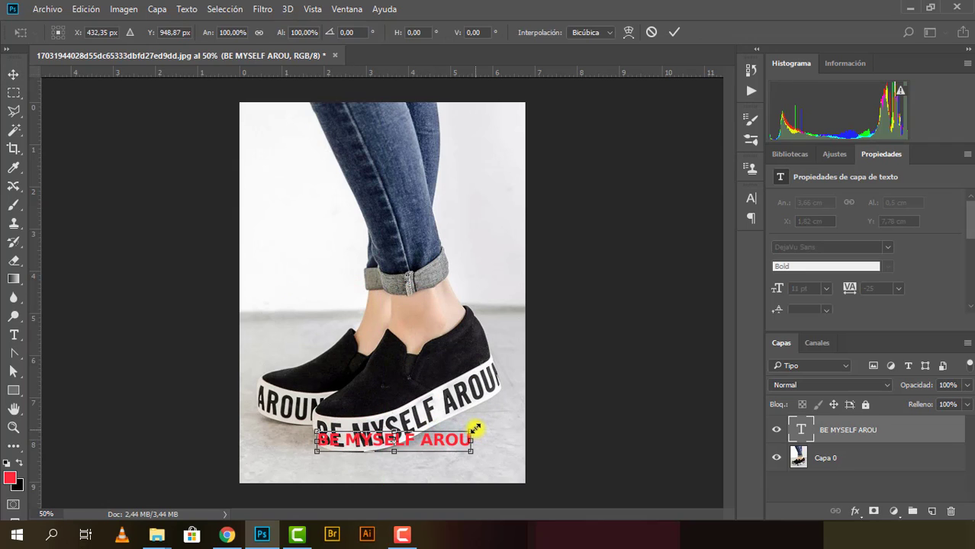
pyautogui.moveTo(474, 429); pyautogui.dragTo(541, 398)
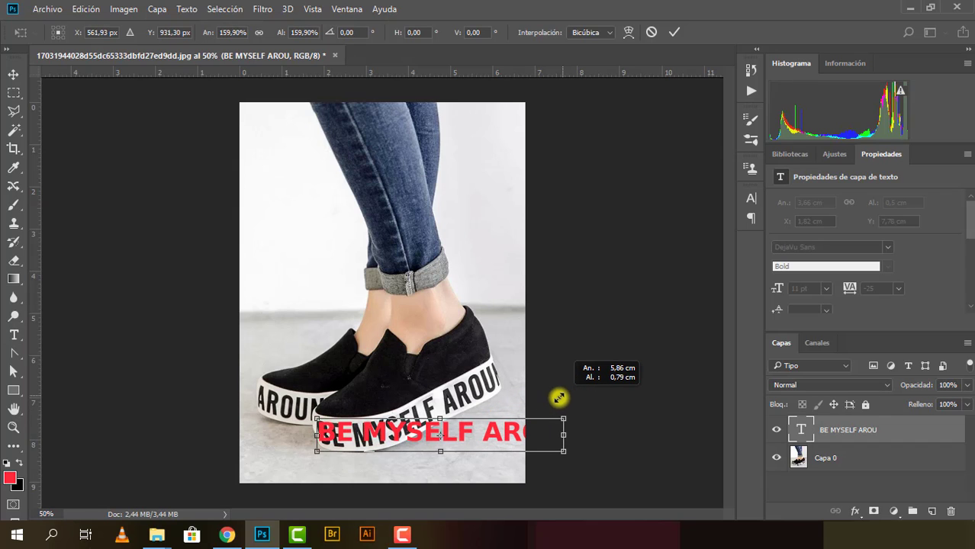
pyautogui.moveTo(542, 398); pyautogui.dragTo(559, 395)
pyautogui.moveTo(334, 443)
pyautogui.mouseDown()
pyautogui.moveTo(306, 419)
pyautogui.moveTo(339, 438)
pyautogui.mouseUp()
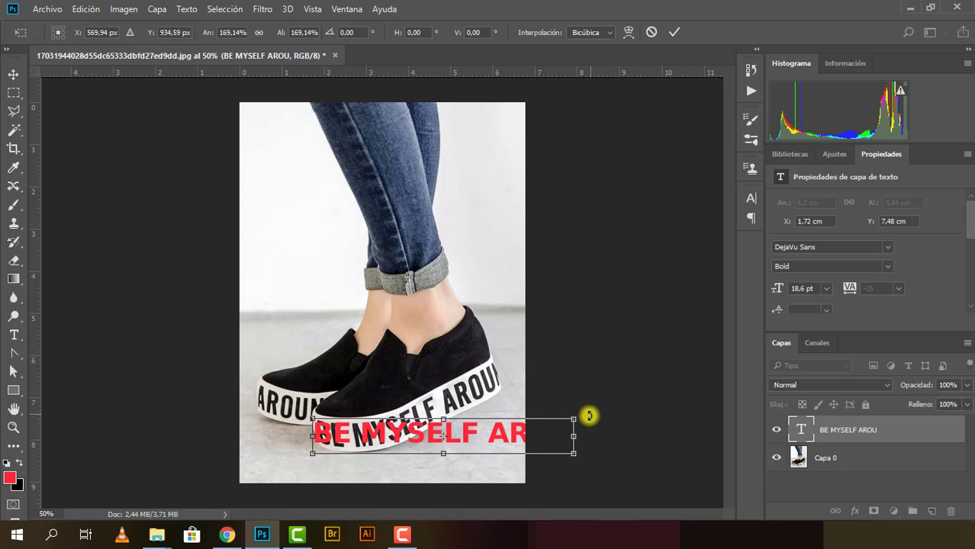
pyautogui.moveTo(569, 419); pyautogui.dragTo(563, 386)
pyautogui.moveTo(557, 379); pyautogui.dragTo(554, 374)
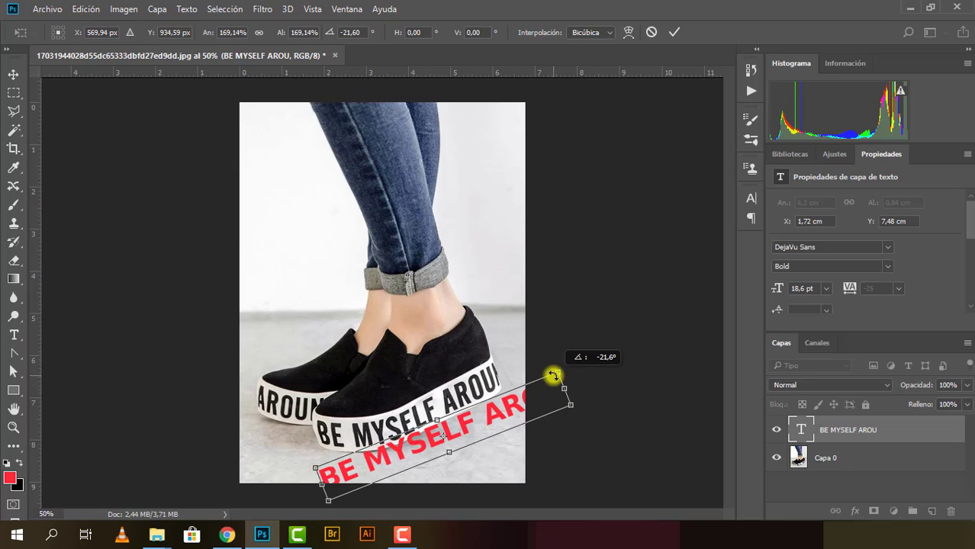
pyautogui.moveTo(417, 450); pyautogui.dragTo(482, 407)
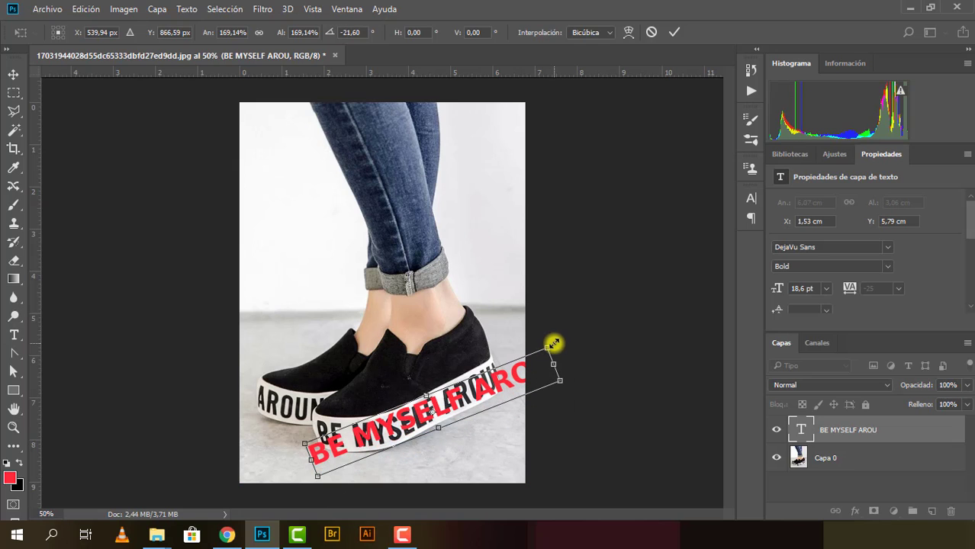
# Step: Fine-tune the rotation to about −25.41°, make the text taller and narrower, and apply it
pyautogui.moveTo(557, 344); pyautogui.dragTo(505, 373)
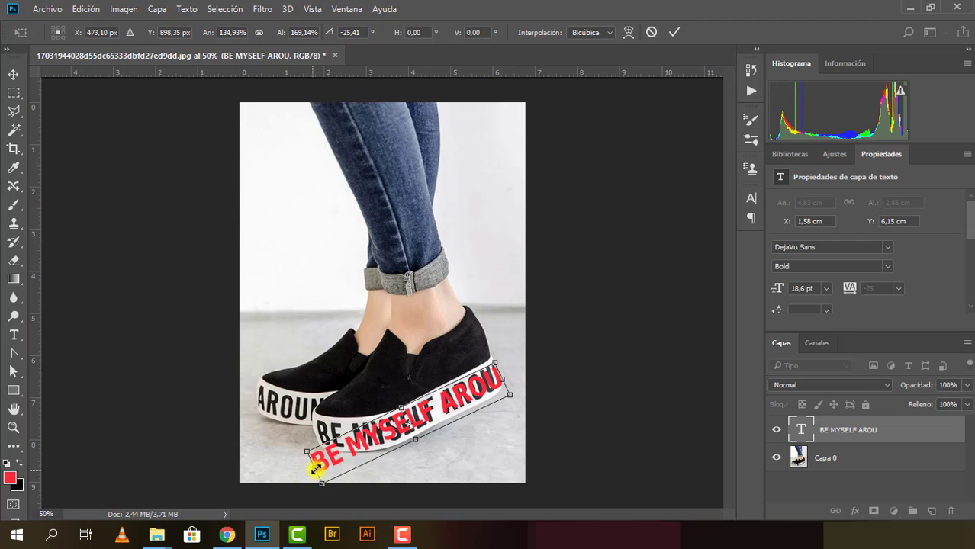
pyautogui.moveTo(315, 469); pyautogui.dragTo(326, 462)
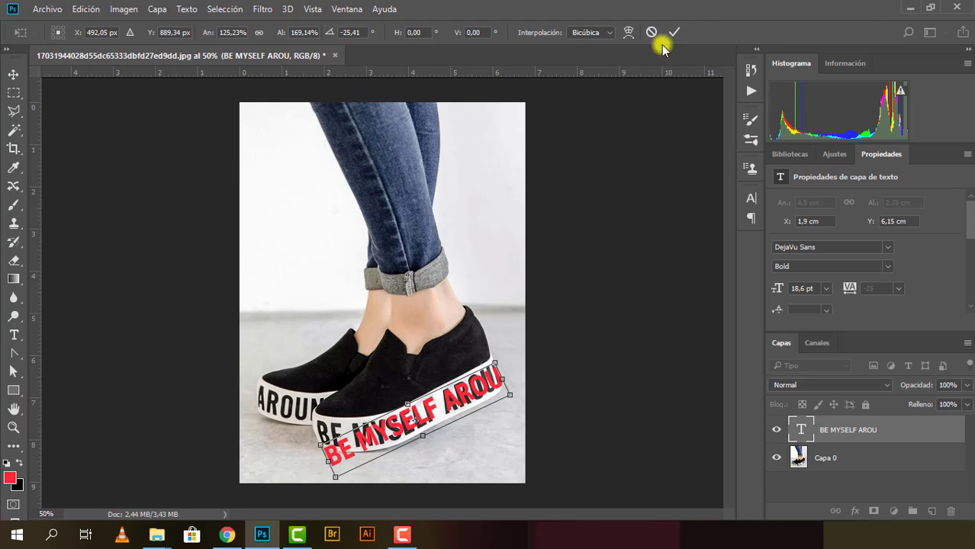
pyautogui.moveTo(422, 437); pyautogui.dragTo(416, 422)
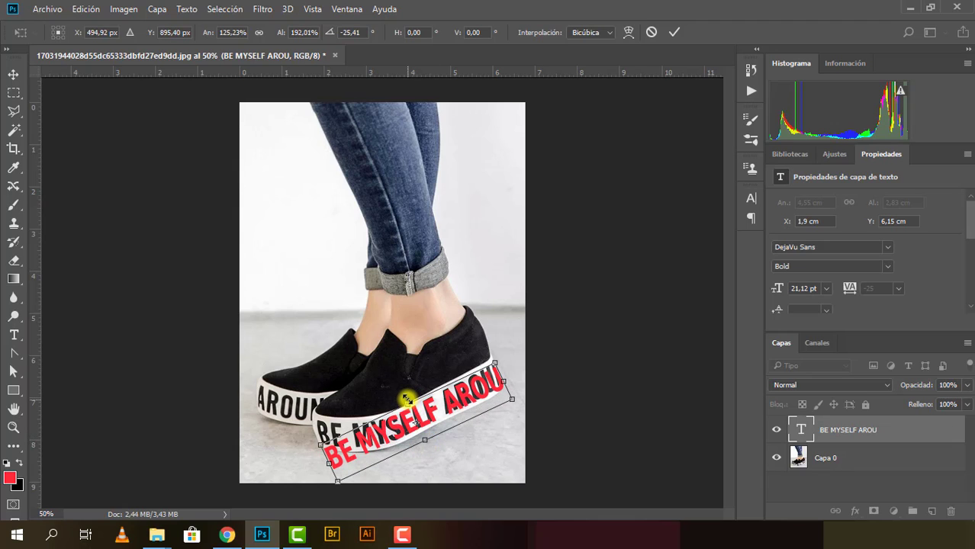
pyautogui.moveTo(406, 398); pyautogui.dragTo(402, 385)
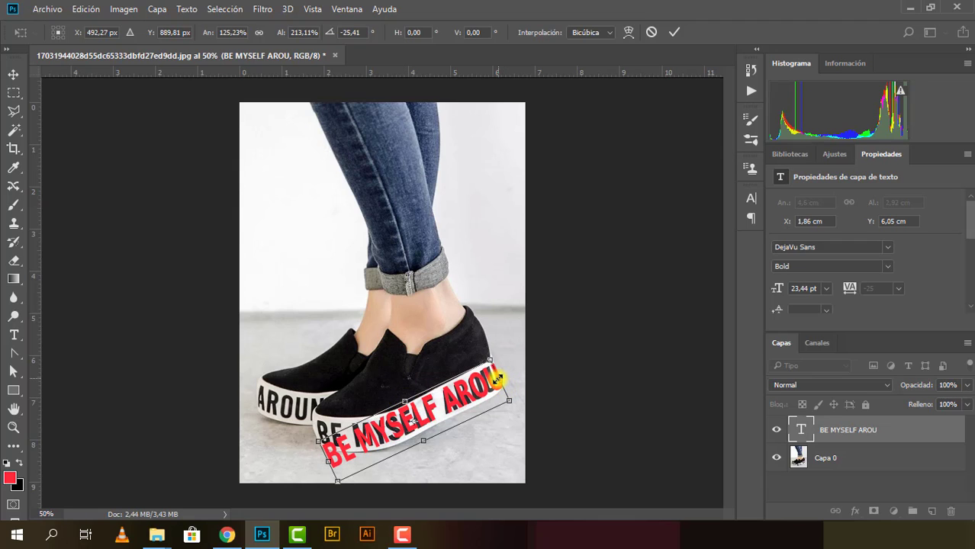
pyautogui.moveTo(500, 378); pyautogui.dragTo(498, 379)
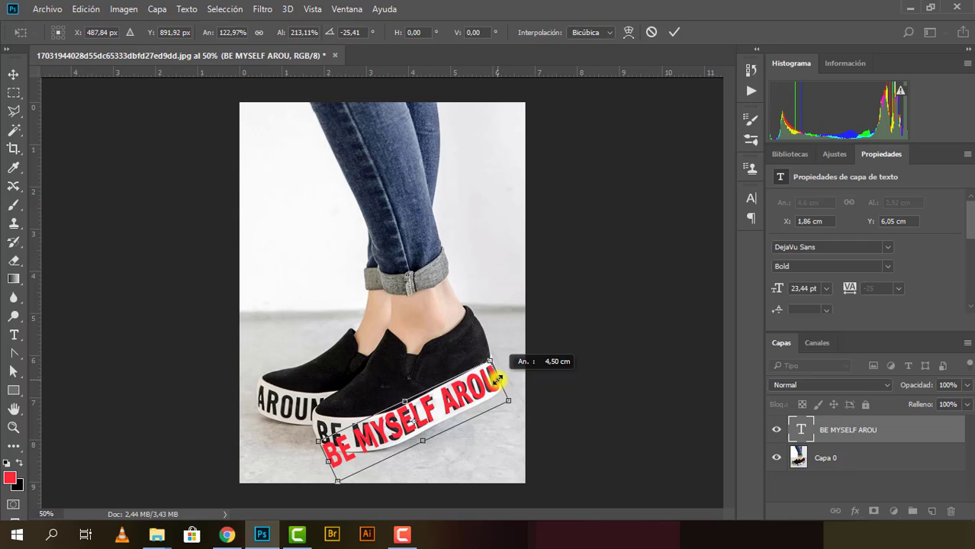
pyautogui.click(676, 31)
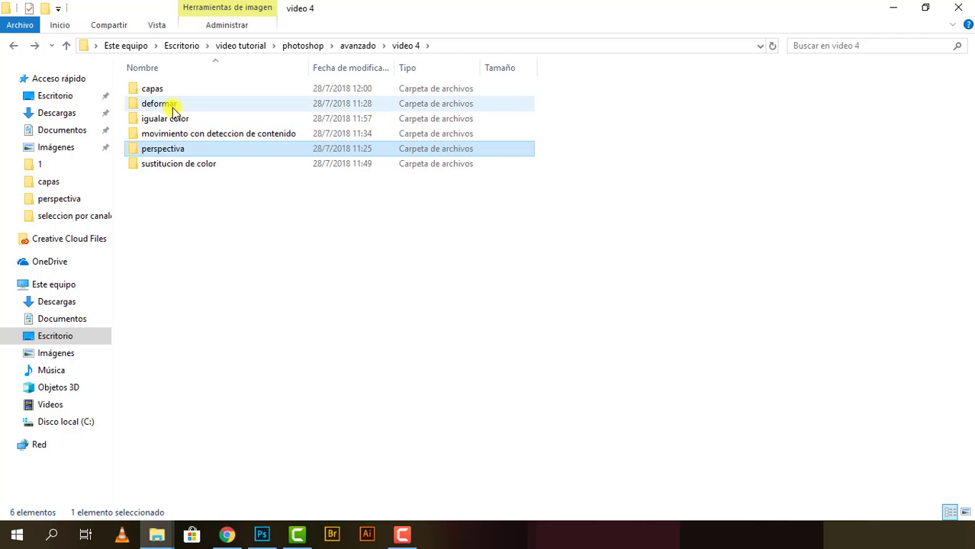
# Step: Open the girl's beach photo from 'movimiento con deteccion de contenido' in Photoshop CC 2018
pyautogui.click(173, 107)
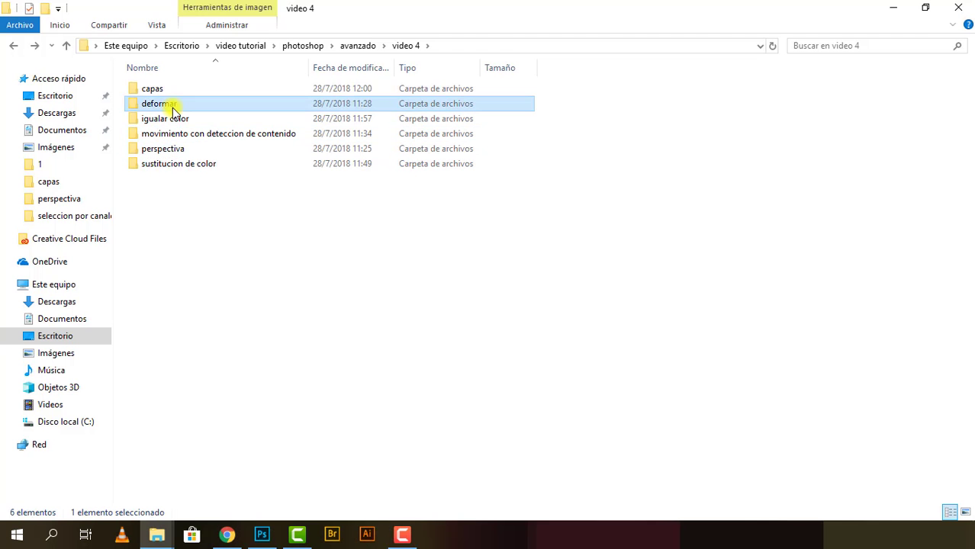
pyautogui.click(165, 148)
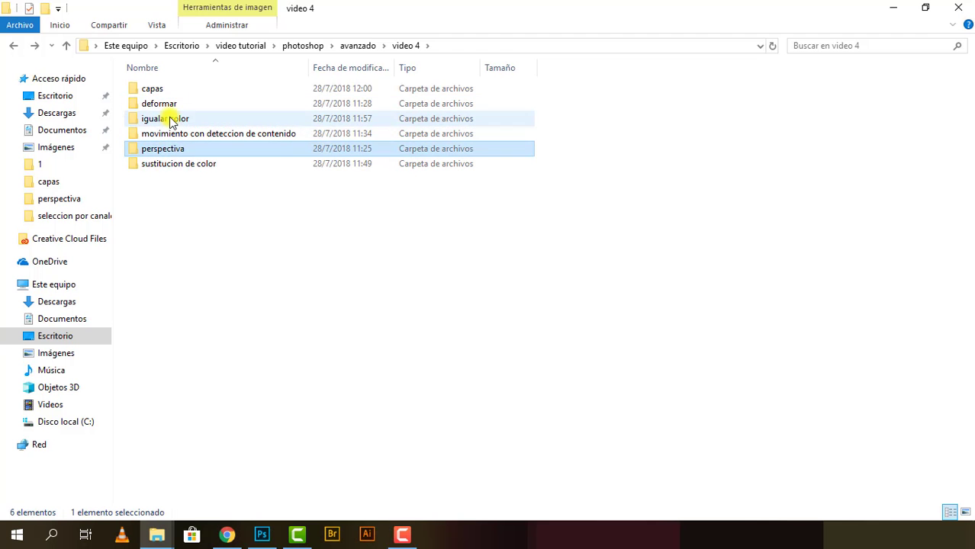
pyautogui.click(221, 321)
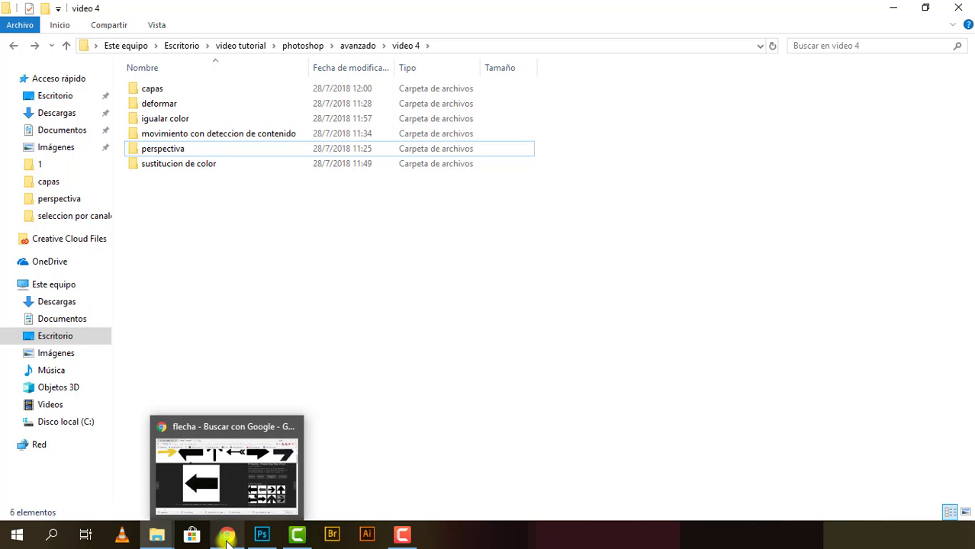
pyautogui.moveTo(262, 535)
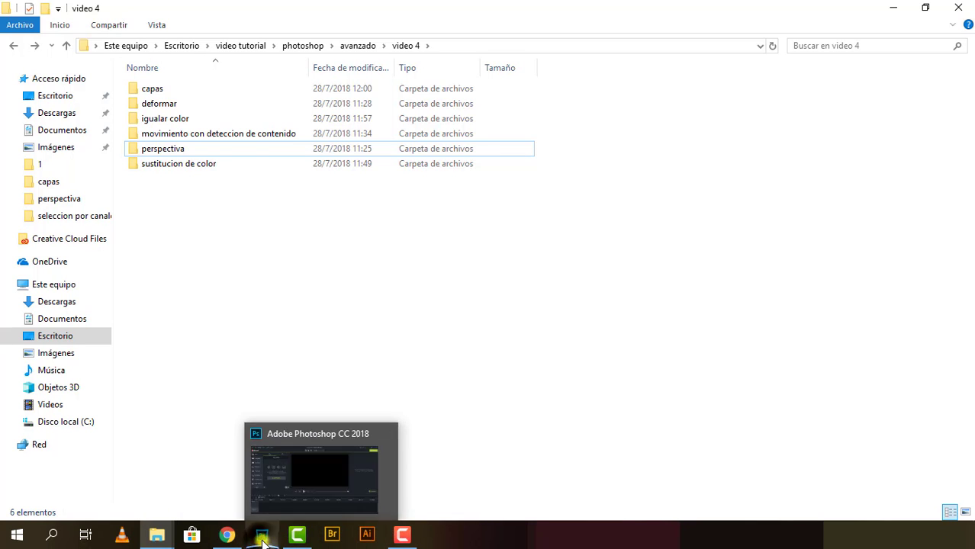
pyautogui.click(262, 534)
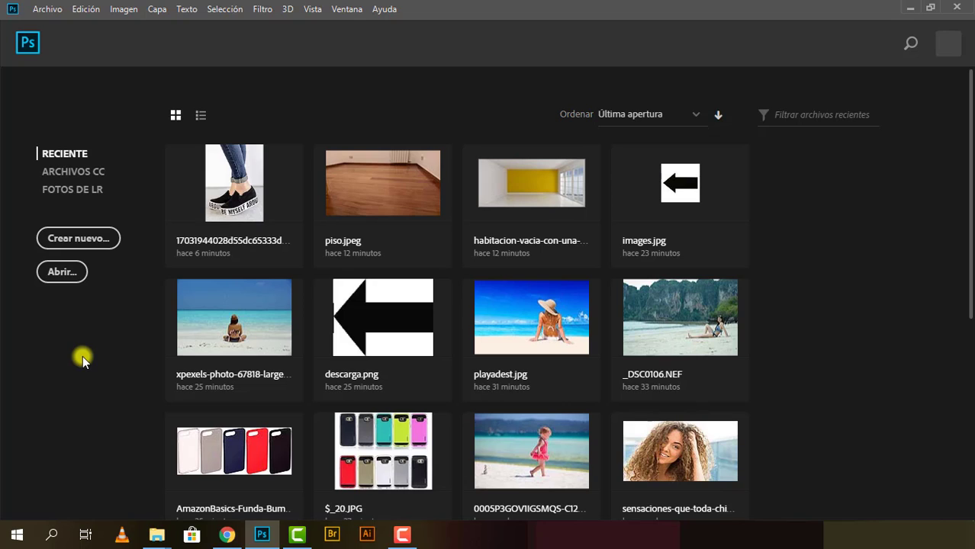
pyautogui.moveTo(156, 534)
pyautogui.click(126, 460)
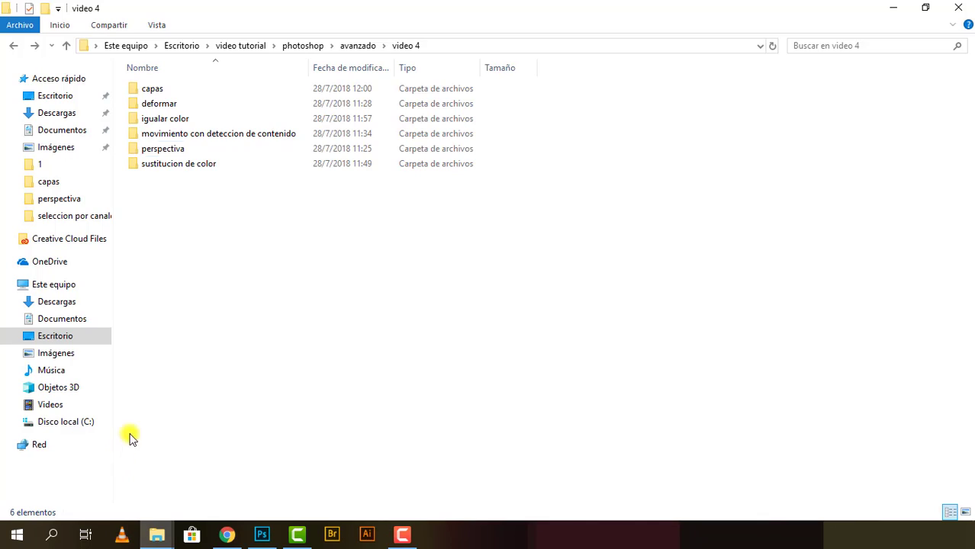
pyautogui.doubleClick(183, 135)
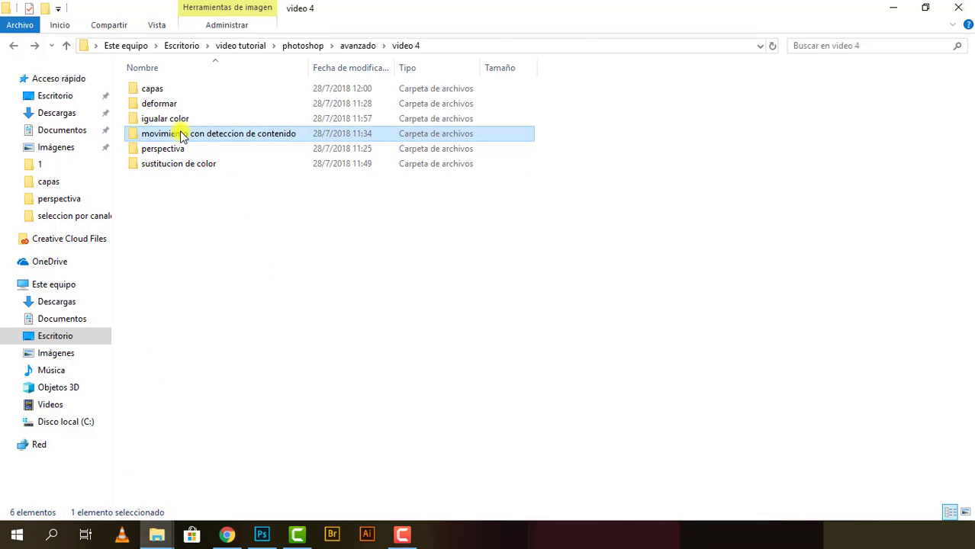
pyautogui.click(169, 112)
pyautogui.rightClick(169, 112)
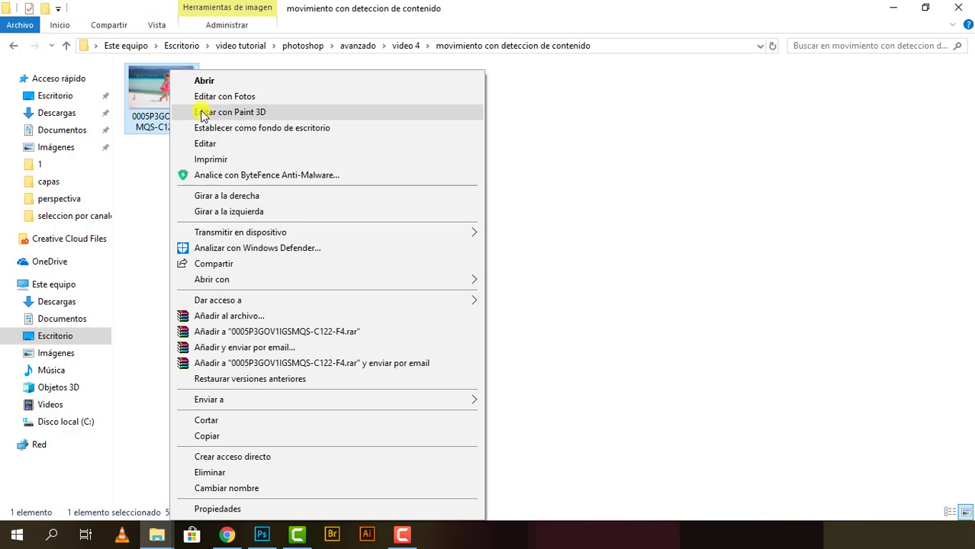
pyautogui.moveTo(229, 279)
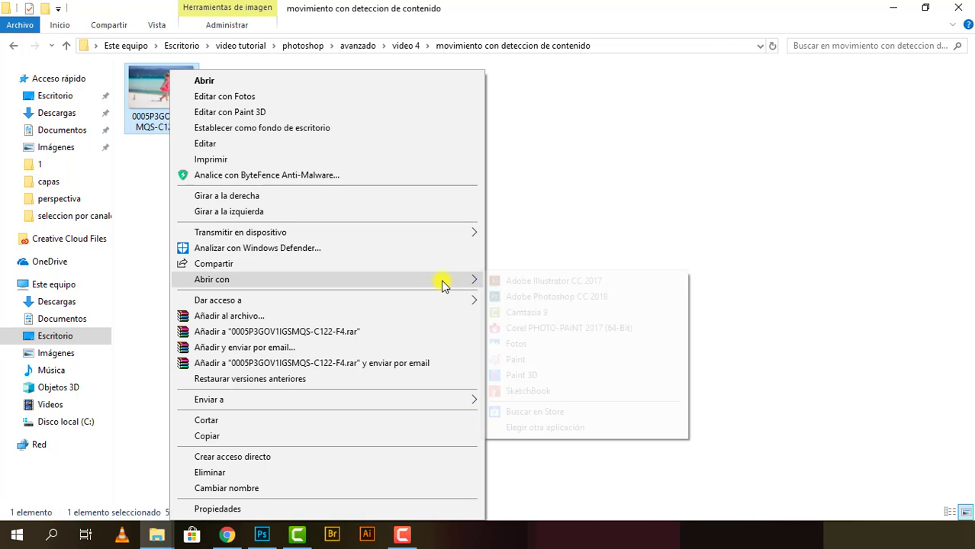
pyautogui.click(531, 298)
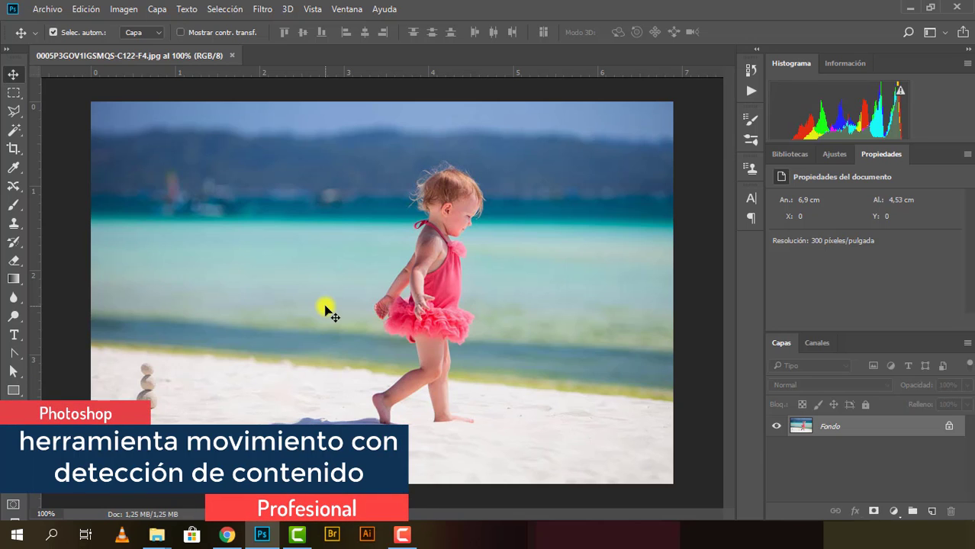
# Step: Try the healing group's tools: spot healing brush, healing brush and patch tool
pyautogui.click(14, 189)
pyautogui.rightClick(14, 188)
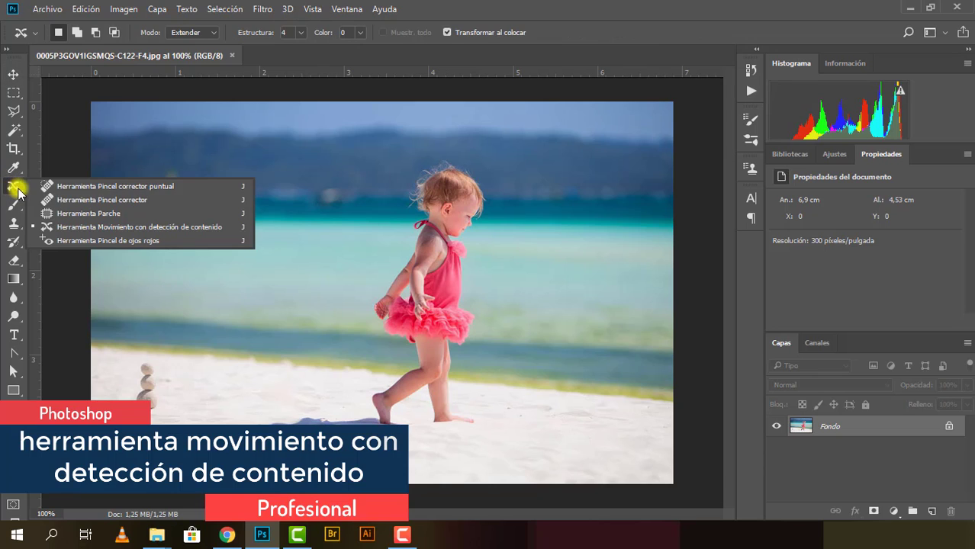
pyautogui.click(76, 189)
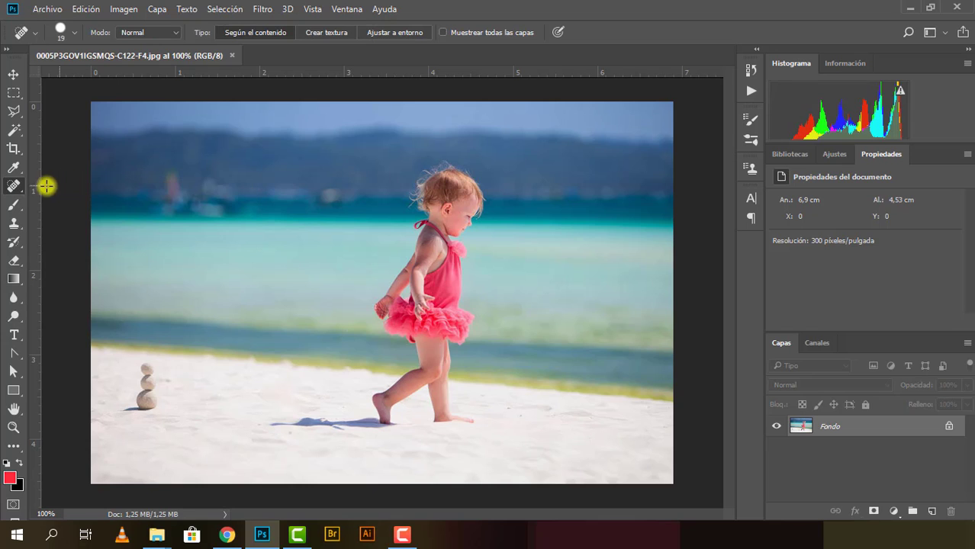
pyautogui.rightClick(12, 188)
pyautogui.click(57, 199)
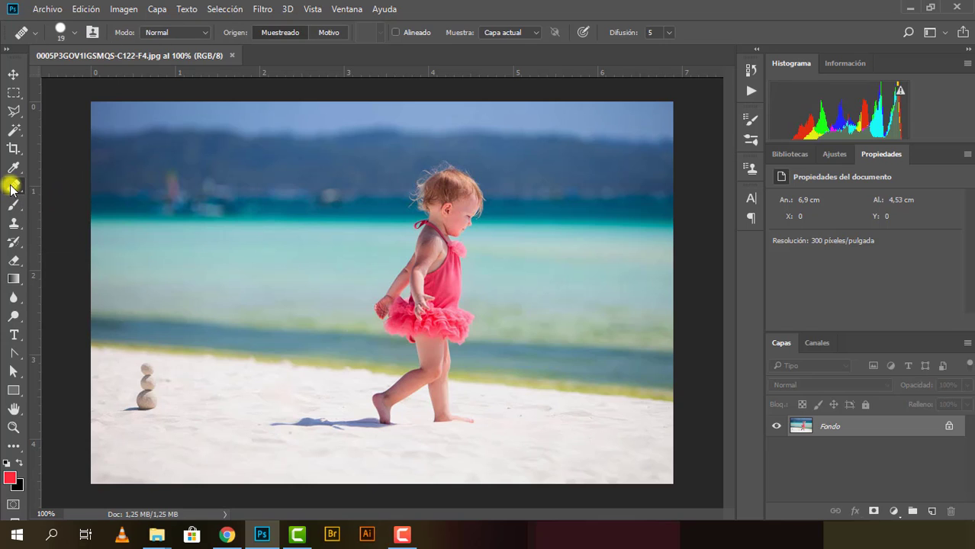
pyautogui.rightClick(12, 187)
pyautogui.click(66, 213)
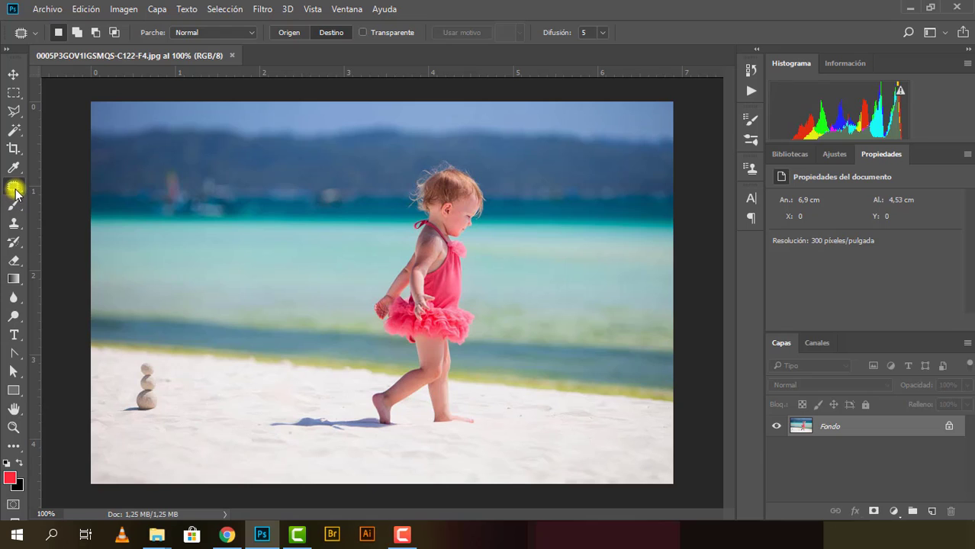
# Step: Select the Content-Aware Move tool with its mode left at Extender
pyautogui.rightClick(13, 188)
pyautogui.click(75, 231)
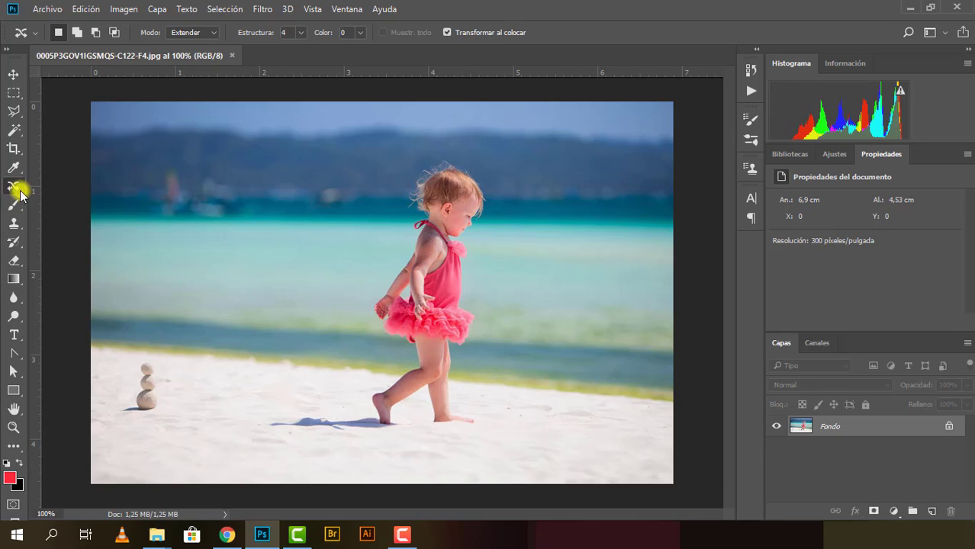
pyautogui.rightClick(14, 187)
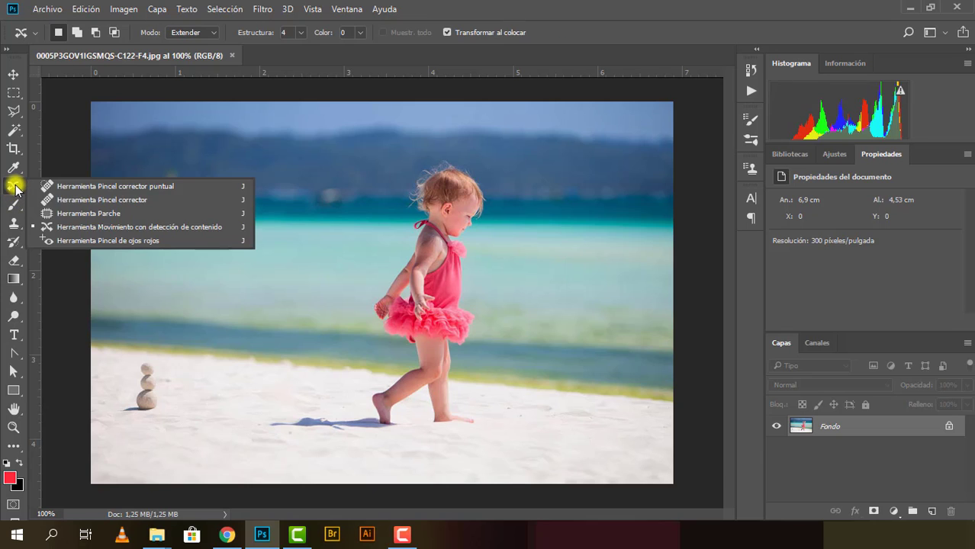
pyautogui.click(98, 229)
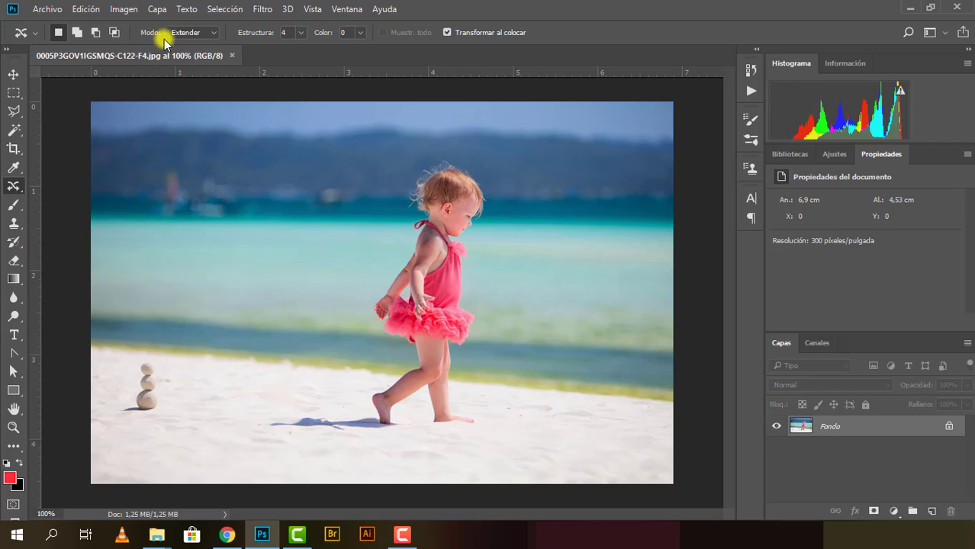
pyautogui.click(207, 32)
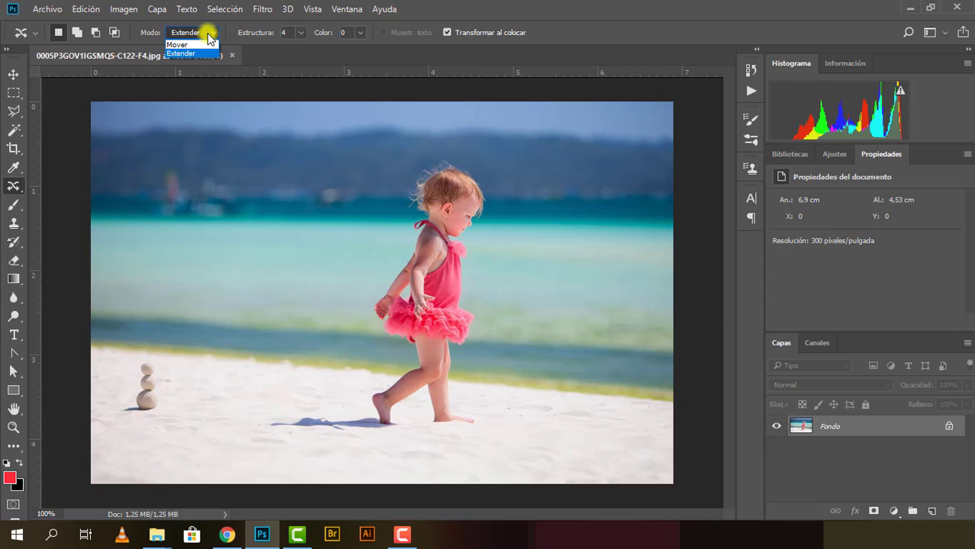
pyautogui.click(208, 32)
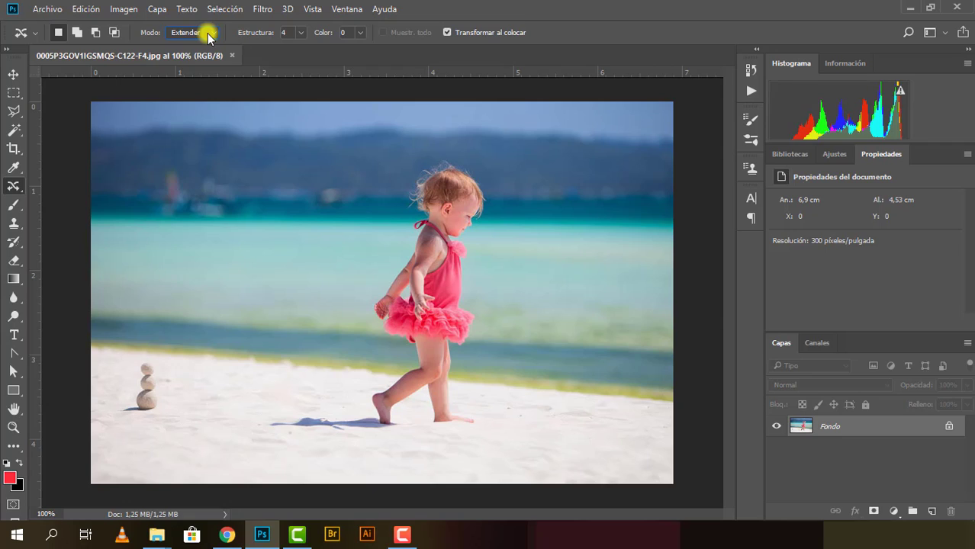
# Step: Switch the Content-Aware Move mode from Extender to Mover
pyautogui.click(208, 33)
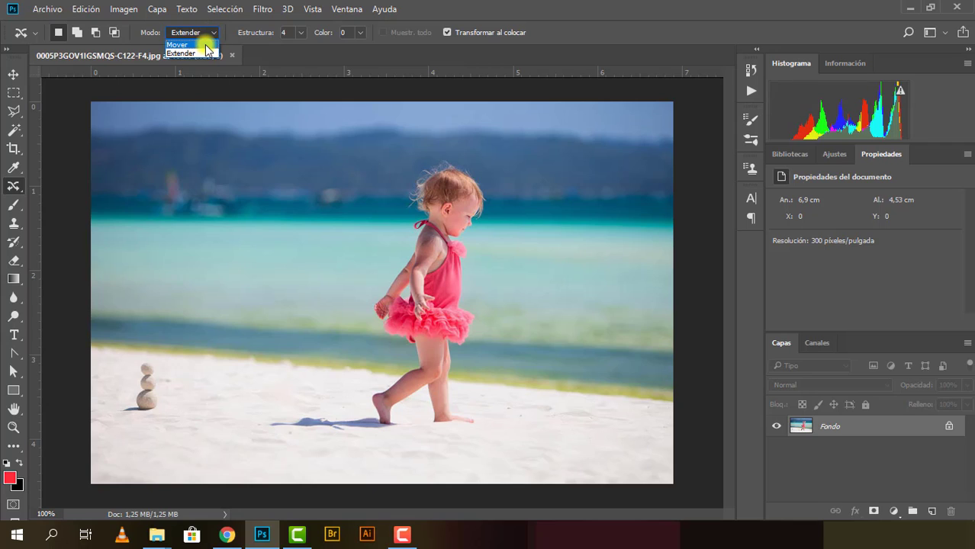
pyautogui.click(200, 52)
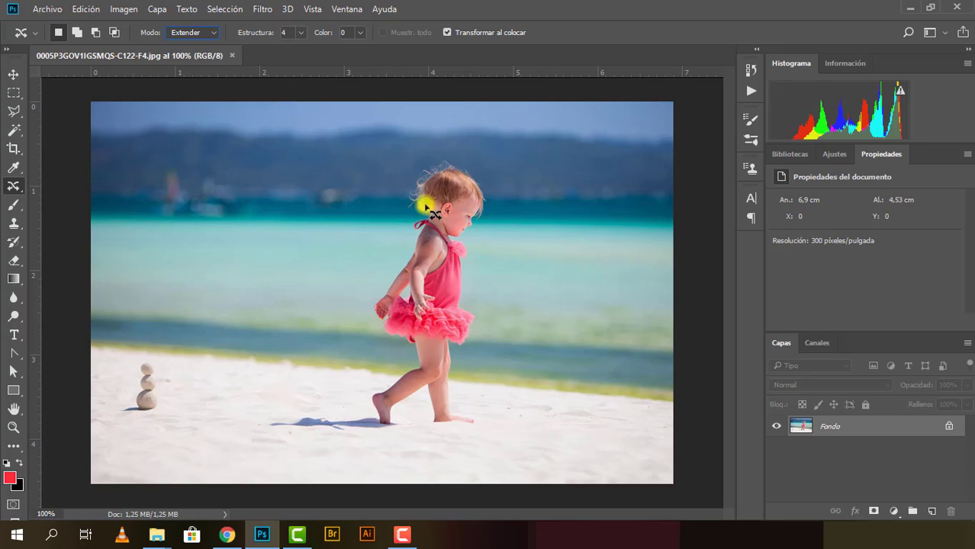
pyautogui.click(206, 33)
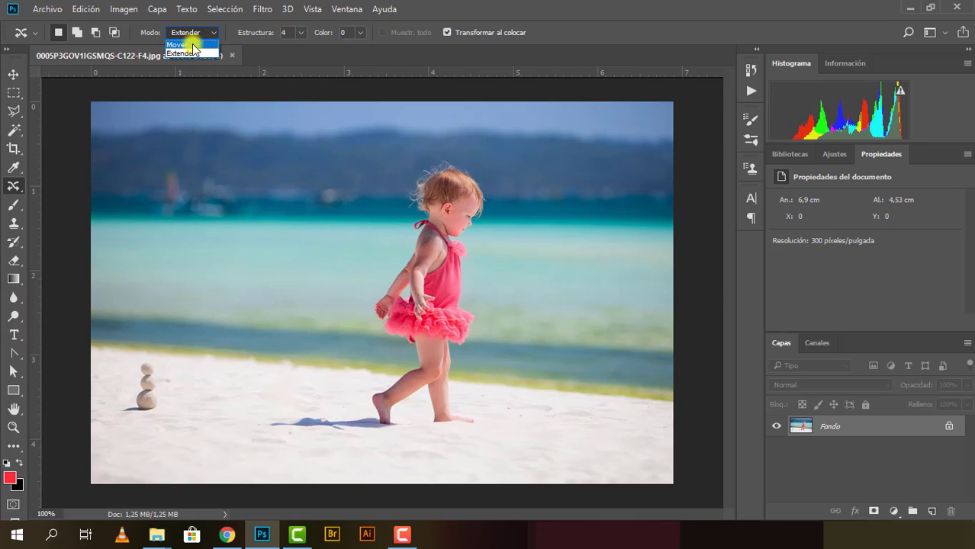
pyautogui.click(192, 45)
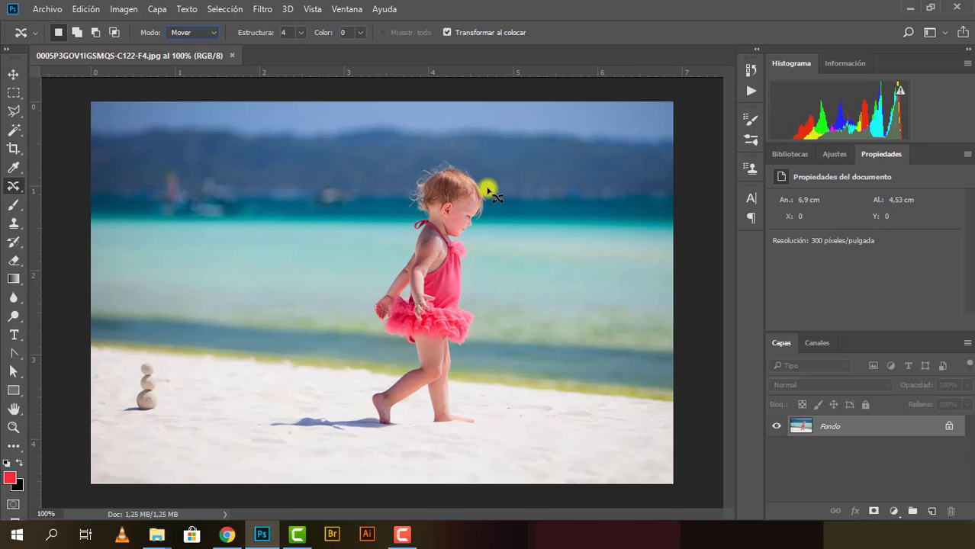
# Step: Outline the girl, move her to the right slightly enlarged, and commit the move
pyautogui.moveTo(486, 188)
pyautogui.mouseDown()
pyautogui.moveTo(445, 160)
pyautogui.moveTo(416, 168)
pyautogui.moveTo(405, 191)
pyautogui.moveTo(416, 219)
pyautogui.moveTo(407, 250)
pyautogui.moveTo(372, 301)
pyautogui.moveTo(381, 330)
pyautogui.moveTo(412, 351)
pyautogui.moveTo(405, 364)
pyautogui.moveTo(342, 416)
pyautogui.moveTo(309, 410)
pyautogui.moveTo(271, 428)
pyautogui.moveTo(395, 431)
pyautogui.mouseUp()
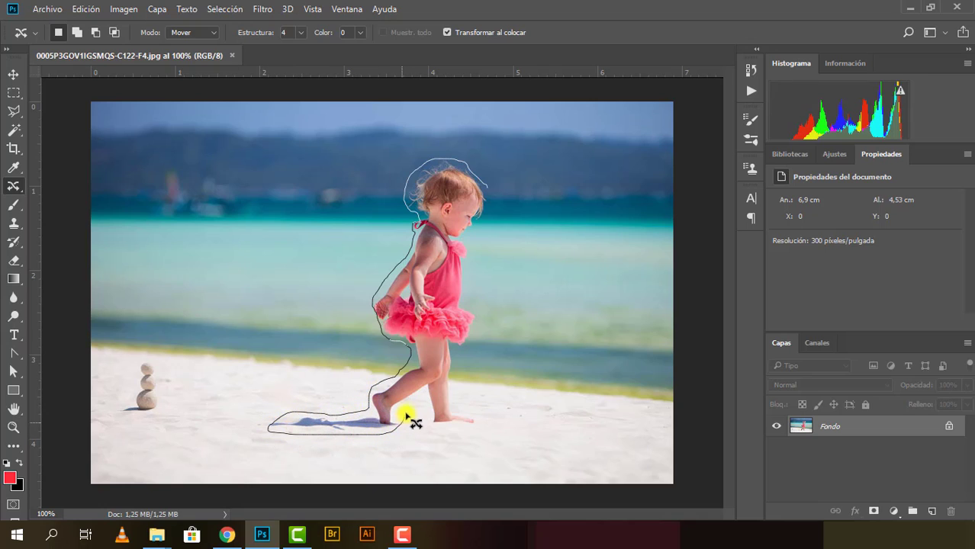
pyautogui.moveTo(419, 400); pyautogui.dragTo(426, 426)
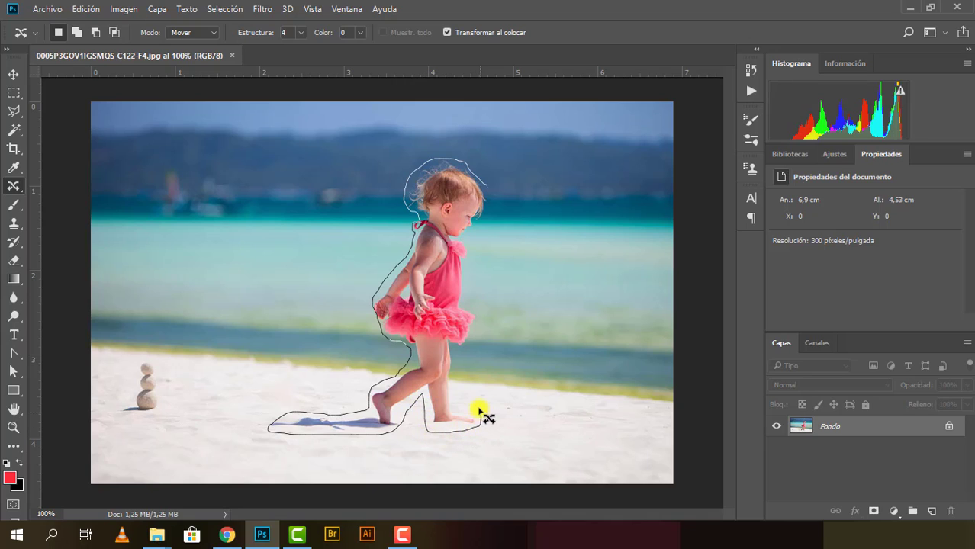
pyautogui.moveTo(451, 391)
pyautogui.mouseDown()
pyautogui.moveTo(457, 348)
pyautogui.moveTo(475, 344)
pyautogui.moveTo(477, 305)
pyautogui.moveTo(464, 279)
pyautogui.moveTo(467, 242)
pyautogui.moveTo(495, 202)
pyautogui.moveTo(484, 189)
pyautogui.mouseUp()
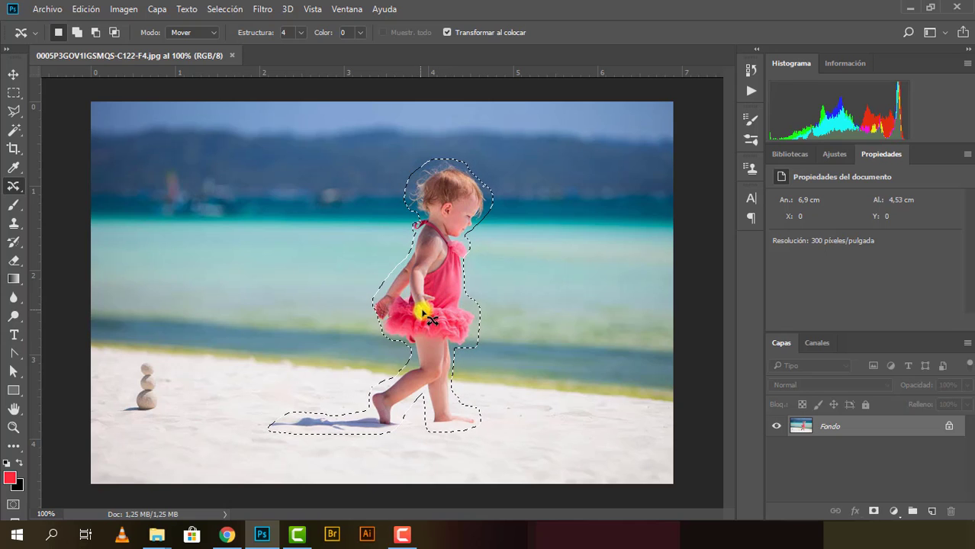
pyautogui.moveTo(442, 311)
pyautogui.mouseDown()
pyautogui.moveTo(588, 319)
pyautogui.moveTo(588, 328)
pyautogui.mouseUp()
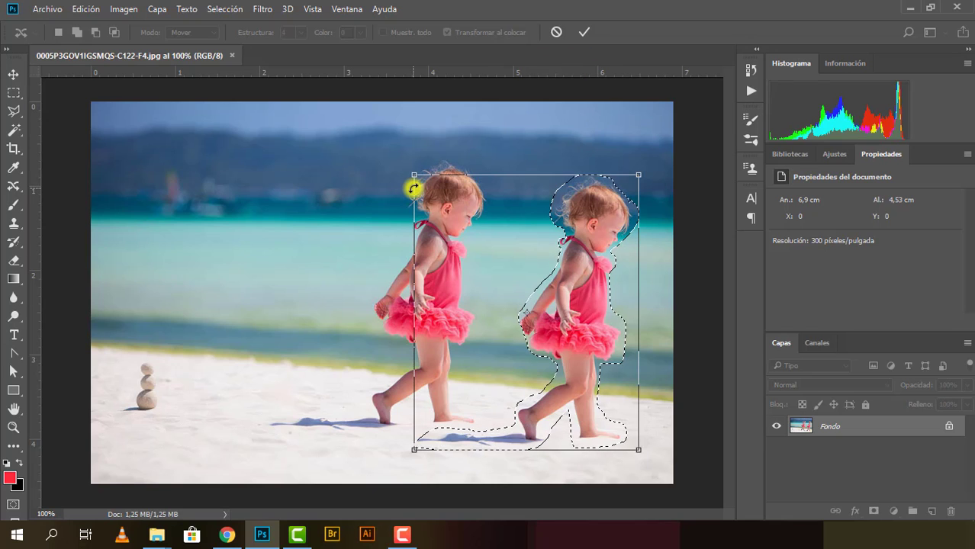
pyautogui.moveTo(412, 175)
pyautogui.mouseDown()
pyautogui.moveTo(383, 152)
pyautogui.moveTo(400, 175)
pyautogui.mouseUp()
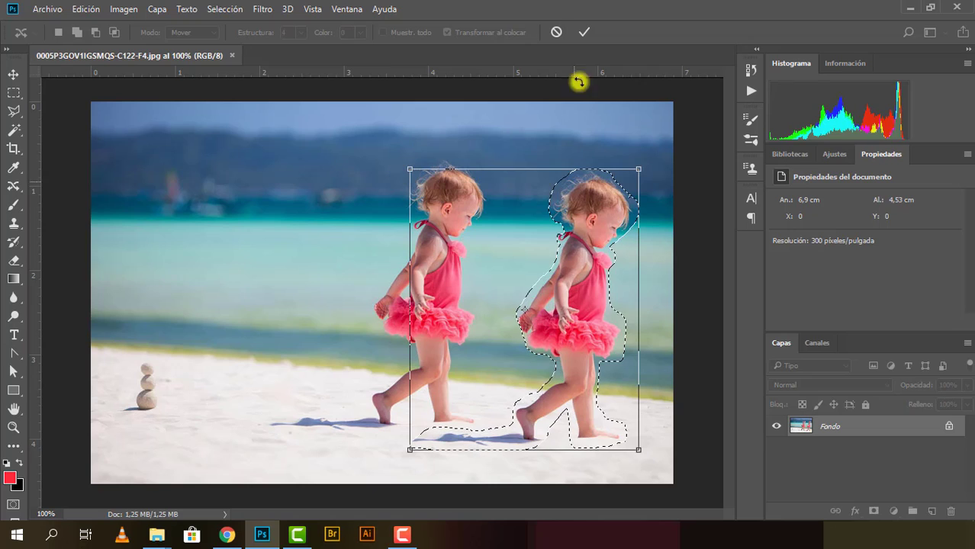
pyautogui.click(582, 35)
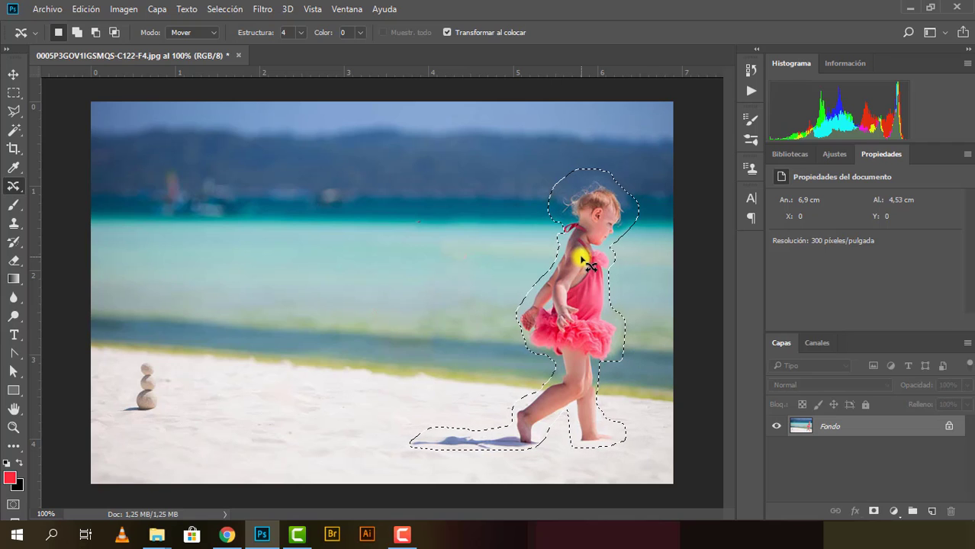
# Step: Deselect and undo the move so the girl returns to the image centre
pyautogui.hotkey('ctrl', 'd')
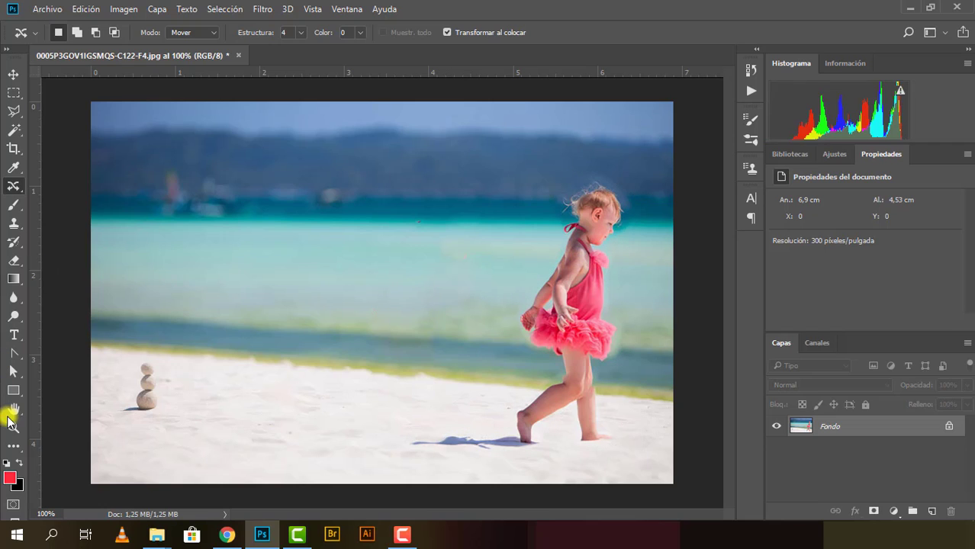
pyautogui.hotkey('ctrl', 'z')
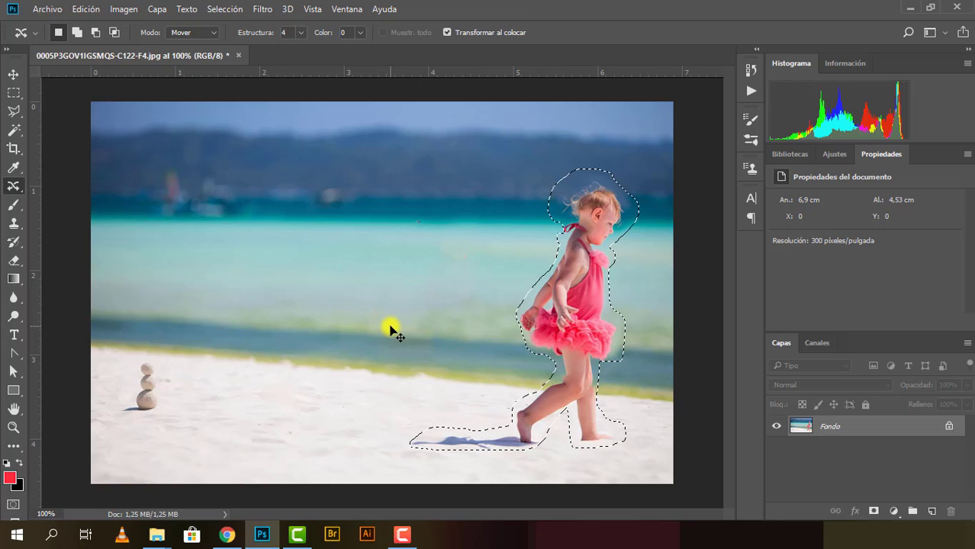
pyautogui.hotkey('ctrl', 'z')
pyautogui.hotkey('ctrl', 'd')
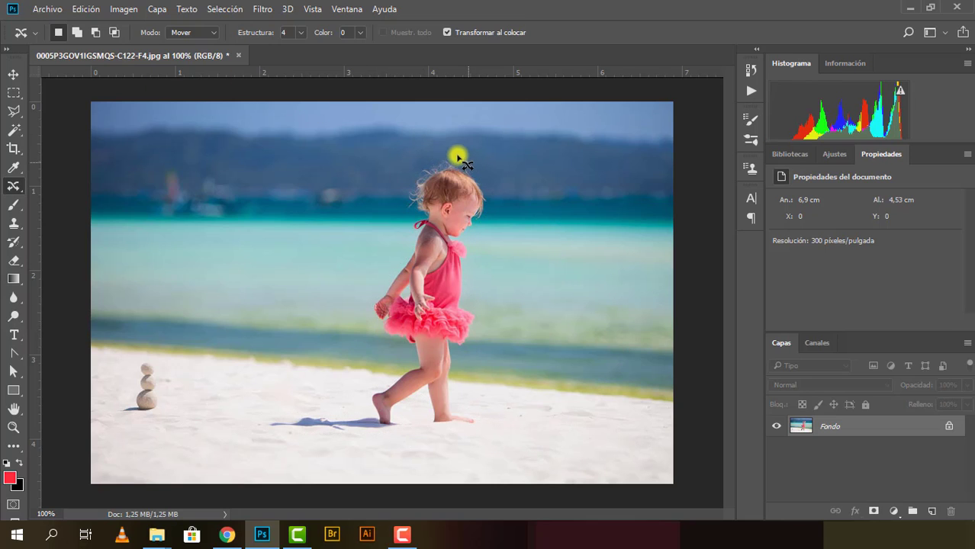
pyautogui.moveTo(458, 157)
pyautogui.mouseDown()
pyautogui.moveTo(385, 349)
pyautogui.moveTo(349, 393)
pyautogui.mouseUp()
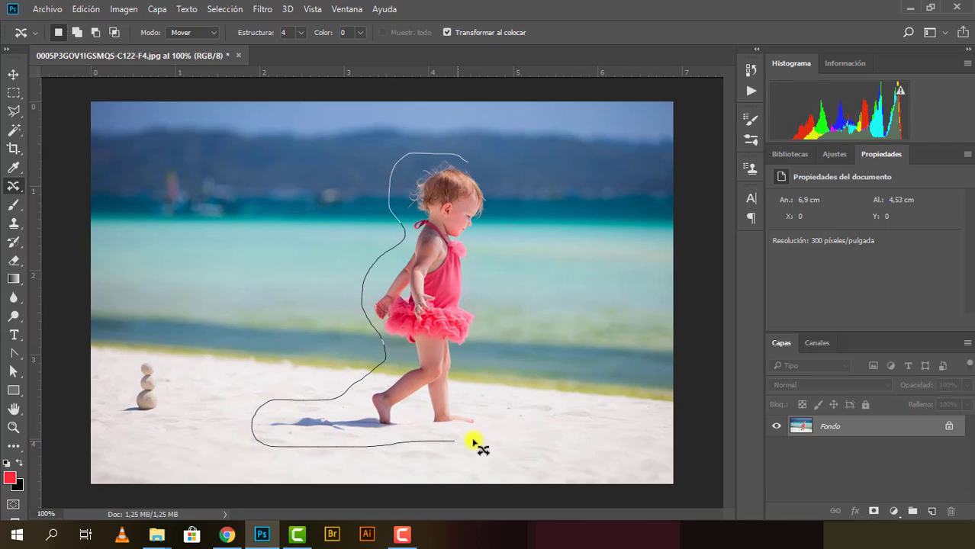
pyautogui.moveTo(463, 398)
pyautogui.mouseDown()
pyautogui.moveTo(491, 180)
pyautogui.moveTo(461, 159)
pyautogui.mouseUp()
pyautogui.moveTo(432, 260)
pyautogui.mouseDown()
pyautogui.moveTo(571, 269)
pyautogui.moveTo(568, 279)
pyautogui.mouseUp()
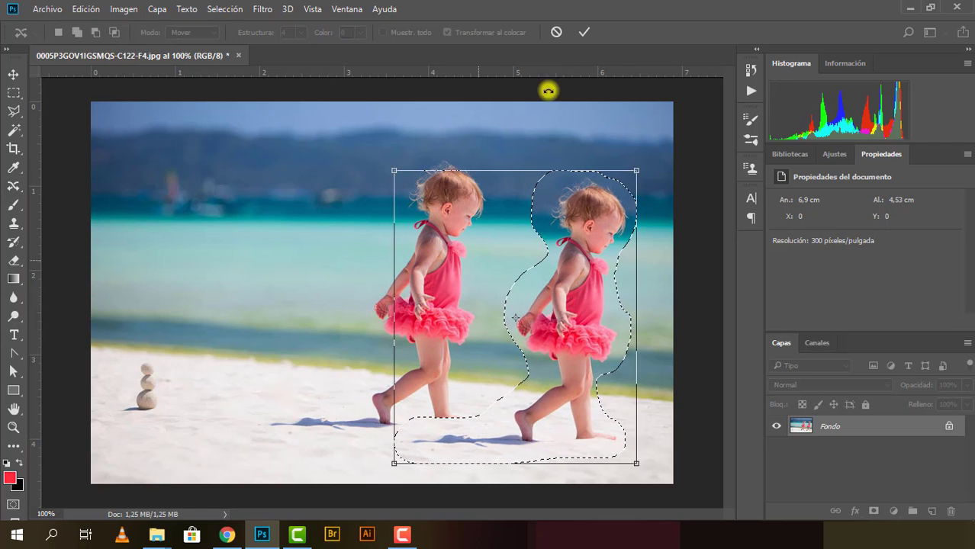
pyautogui.click(582, 33)
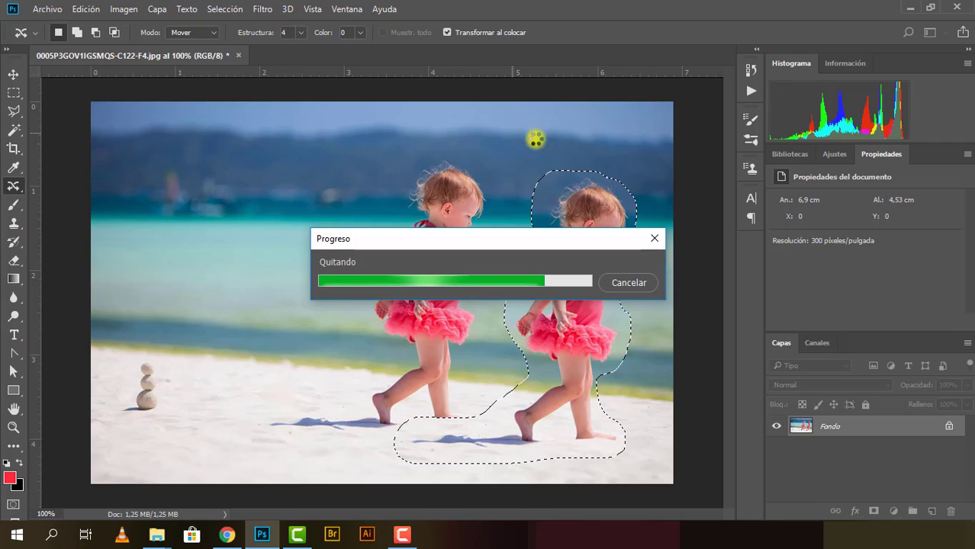
pyautogui.hotkey('ctrl', 'd')
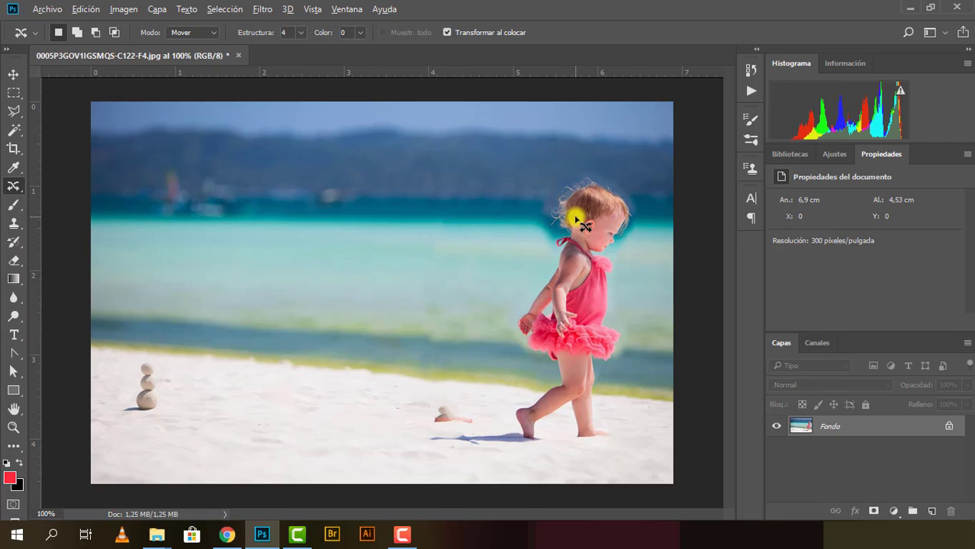
pyautogui.scroll(3, 572, 220)
pyautogui.hscroll(3, 534, 206)
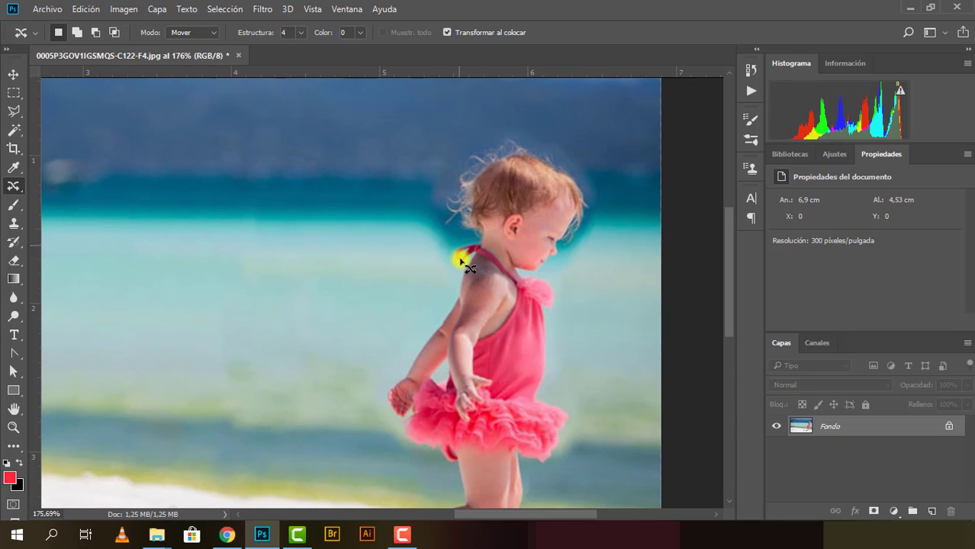
pyautogui.scroll(-3, 450, 366)
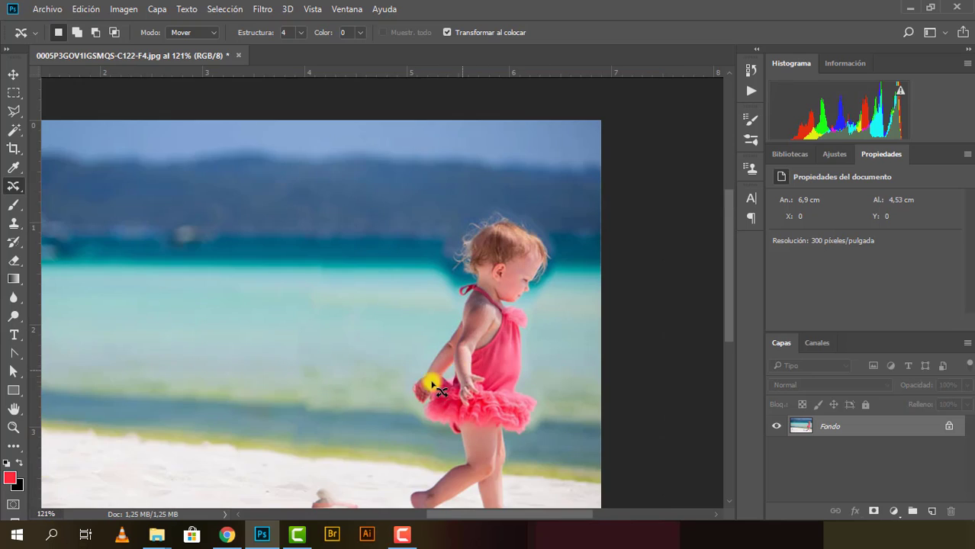
pyautogui.moveTo(393, 388); pyautogui.dragTo(454, 290)
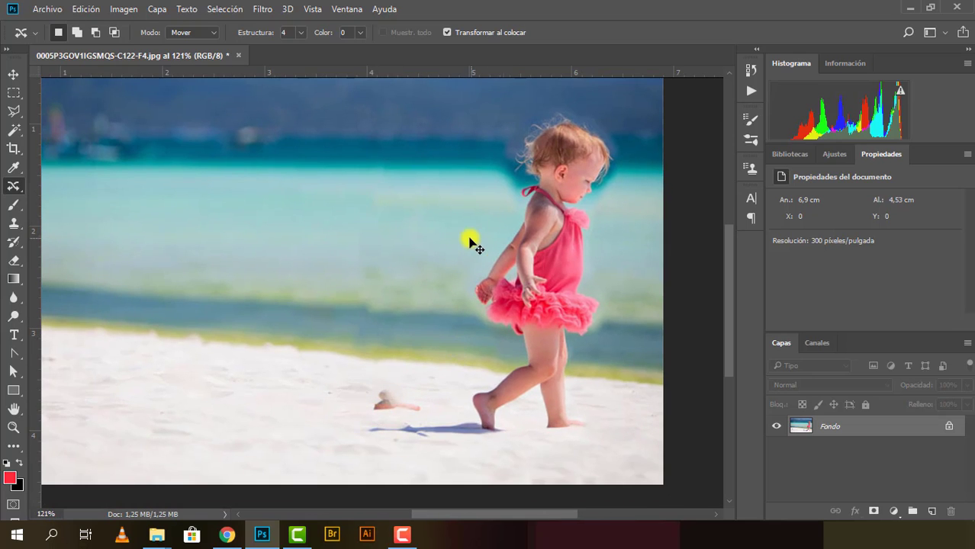
pyautogui.hotkey('ctrl', 'alt', 'z')
pyautogui.hotkey('ctrl', 'alt', 'z')
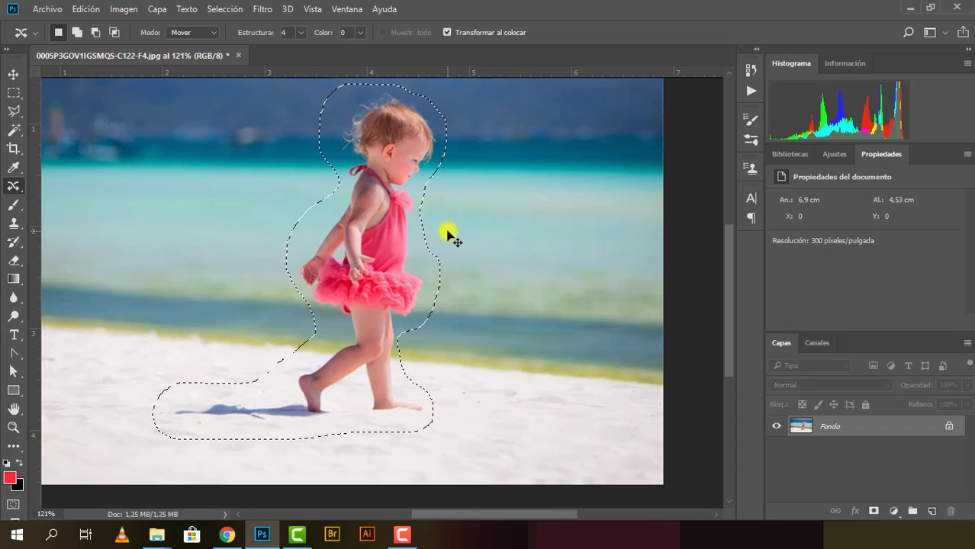
pyautogui.hotkey('ctrl', 'd')
pyautogui.hotkey('ctrl', '1')
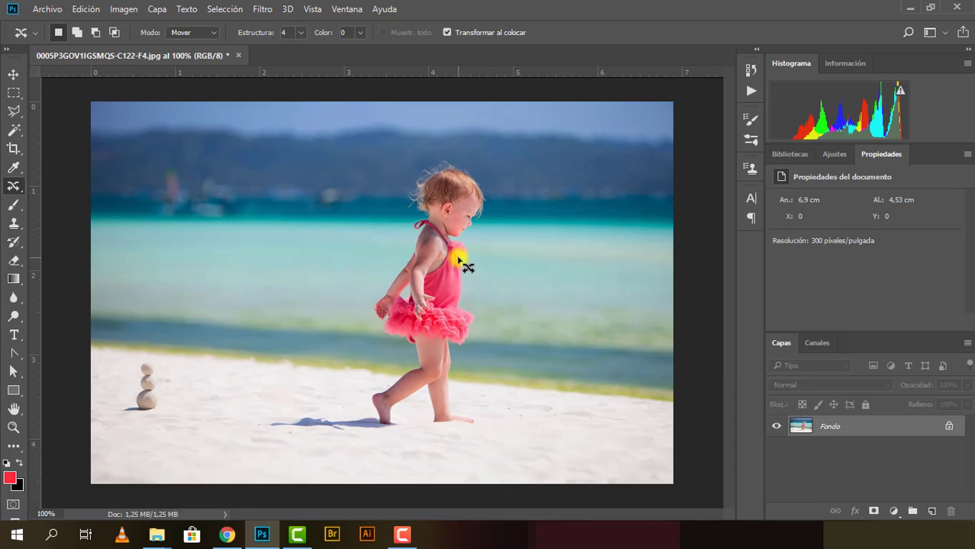
pyautogui.keyDown('alt'); pyautogui.scroll(1, 463, 266); pyautogui.keyUp('alt')
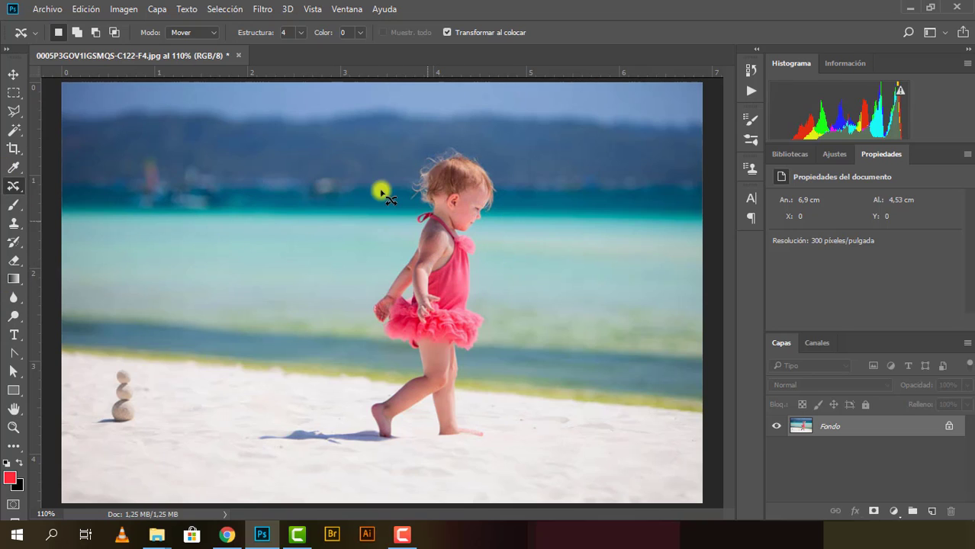
# Step: In Extender mode, outline the girl and commit a copy of her on the left
pyautogui.click(210, 35)
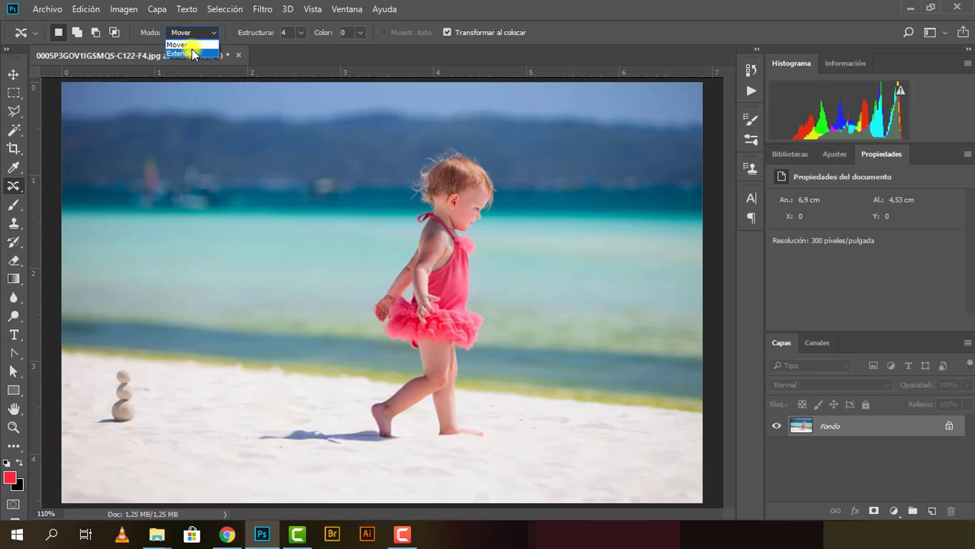
pyautogui.click(193, 54)
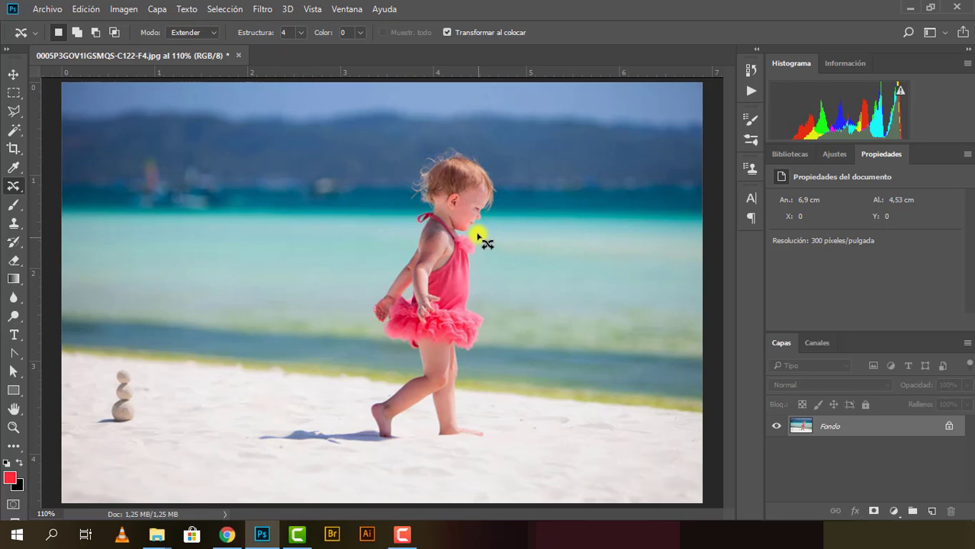
pyautogui.moveTo(477, 236)
pyautogui.mouseDown()
pyautogui.moveTo(416, 158)
pyautogui.moveTo(406, 200)
pyautogui.mouseUp()
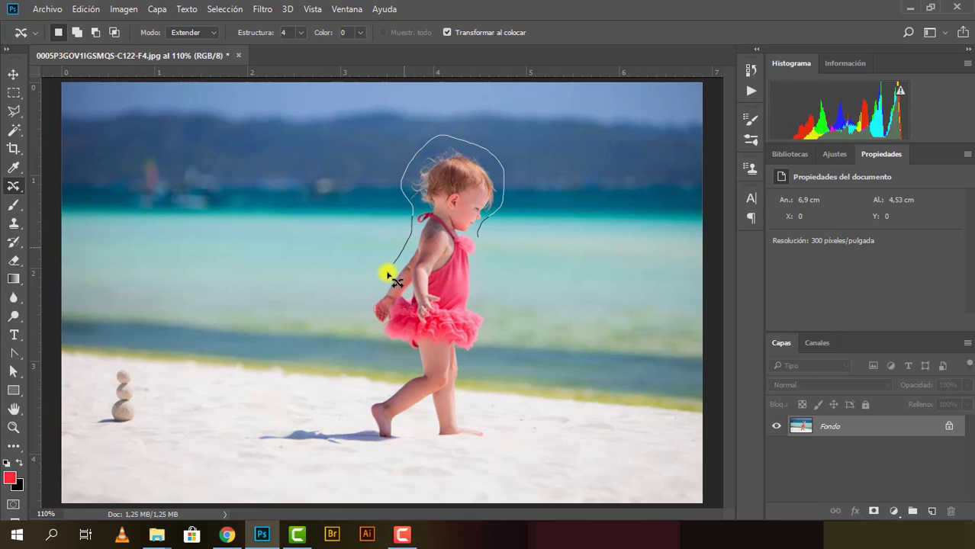
pyautogui.moveTo(379, 329)
pyautogui.mouseDown()
pyautogui.moveTo(402, 345)
pyautogui.moveTo(410, 372)
pyautogui.mouseUp()
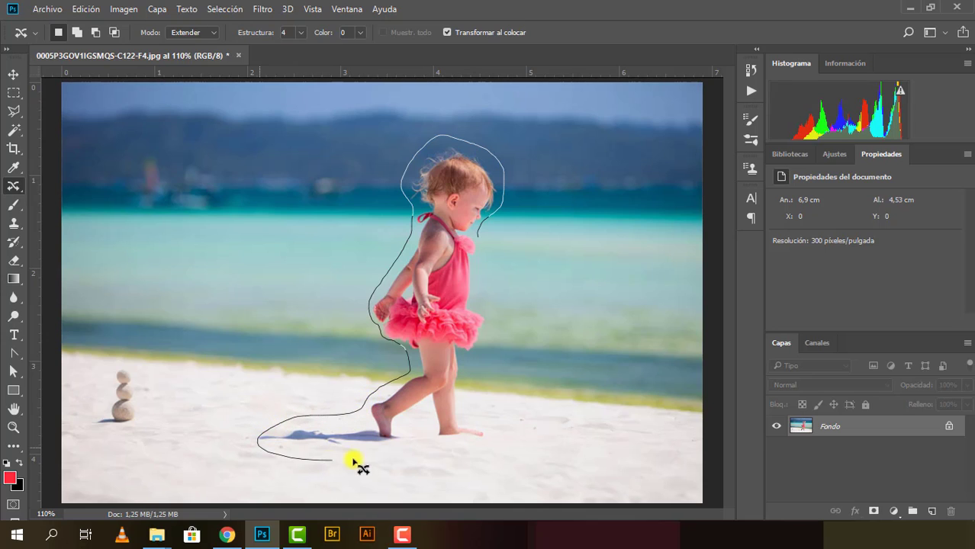
pyautogui.moveTo(466, 399)
pyautogui.mouseDown()
pyautogui.moveTo(496, 322)
pyautogui.moveTo(480, 229)
pyautogui.mouseUp()
pyautogui.moveTo(463, 278); pyautogui.dragTo(266, 298)
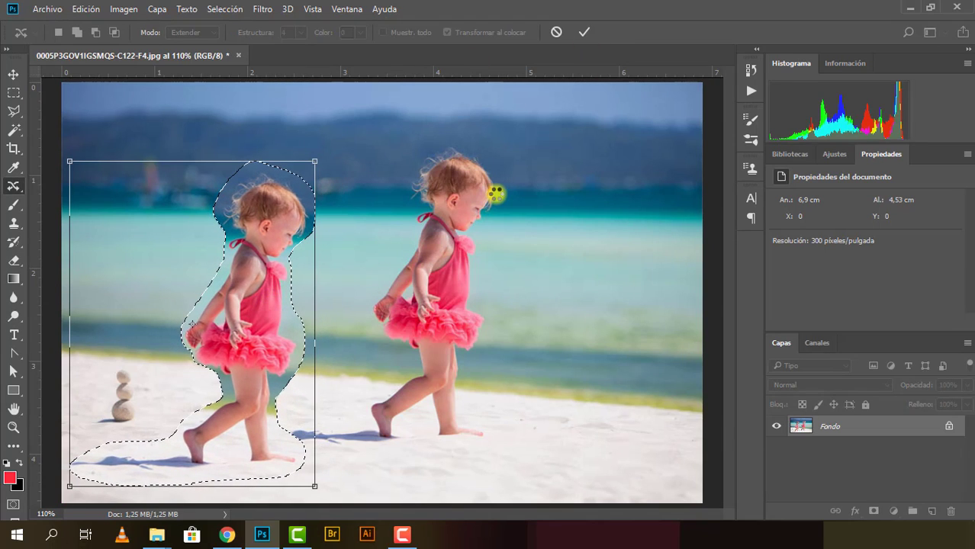
pyautogui.press('Return')
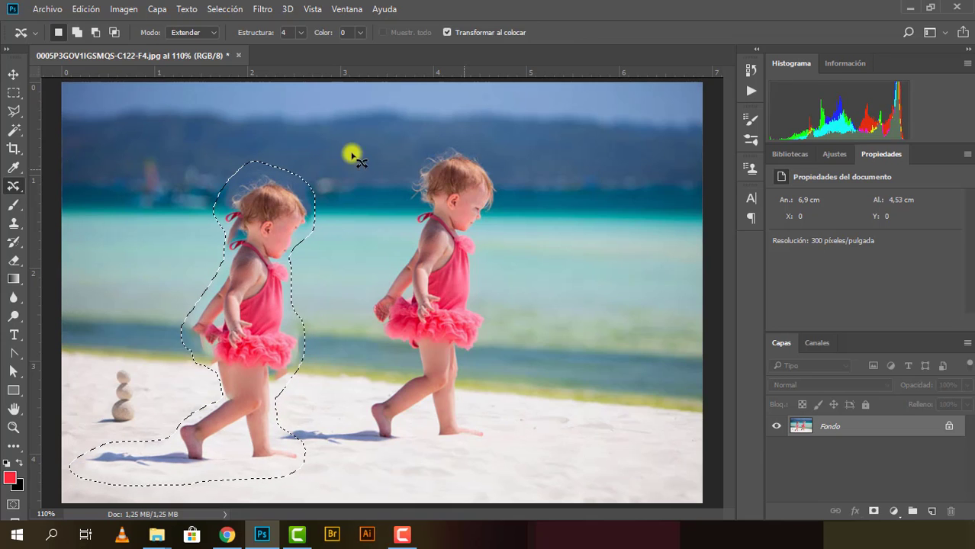
# Step: Deselect and step back in history to remove the duplicate girl
pyautogui.hotkey('ctrl', 'd')
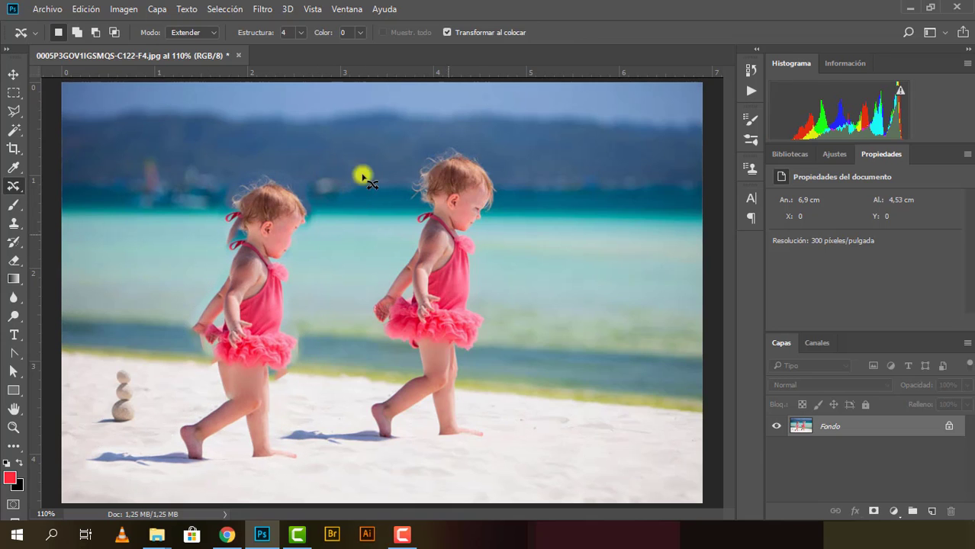
pyautogui.hotkey('ctrl', 'alt', 'z')
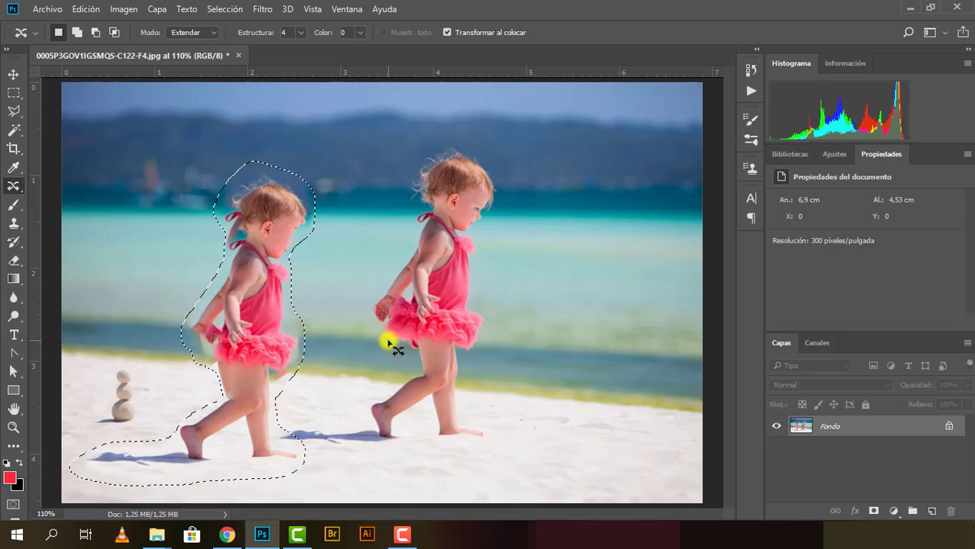
pyautogui.hotkey('ctrl', 'alt', 'z')
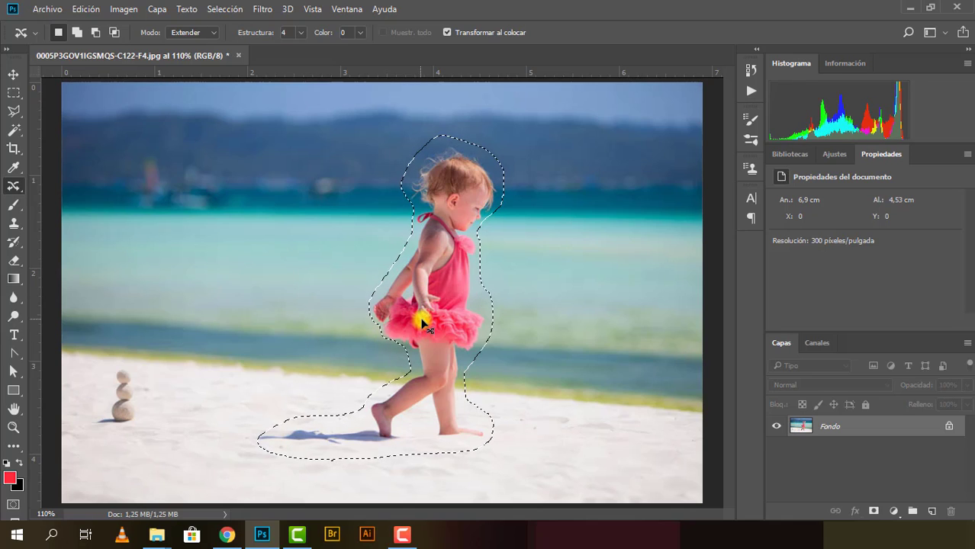
pyautogui.hotkey('ctrl', 'd')
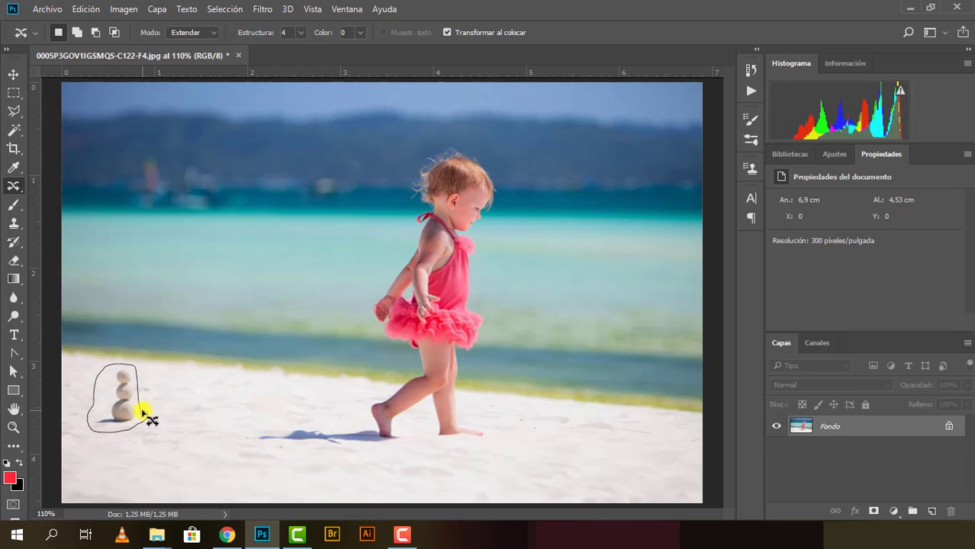
# Step: Extend a copy of the stone stack slightly to the right, then undo it
pyautogui.moveTo(142, 413)
pyautogui.mouseDown()
pyautogui.moveTo(130, 419)
pyautogui.moveTo(204, 415)
pyautogui.mouseUp()
pyautogui.click(585, 31)
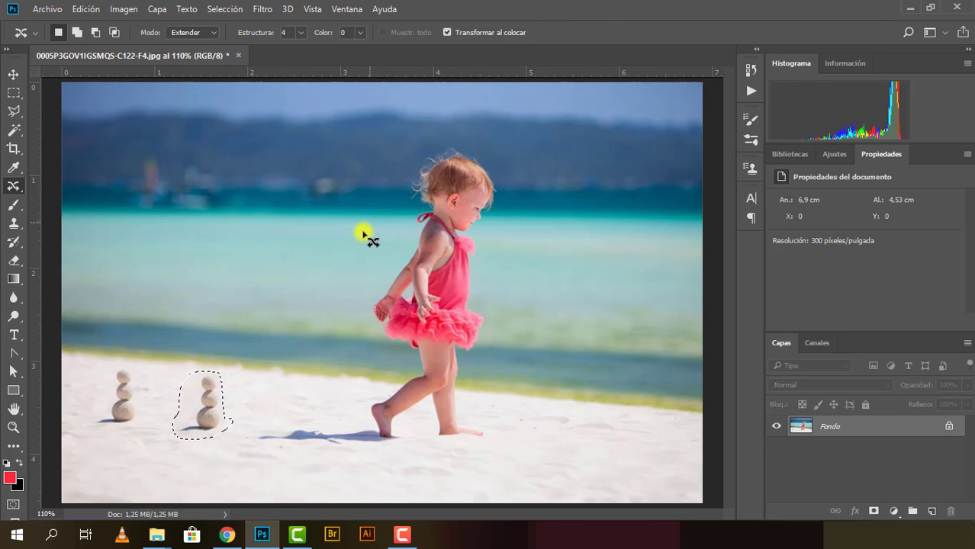
pyautogui.hotkey('ctrl', 'd')
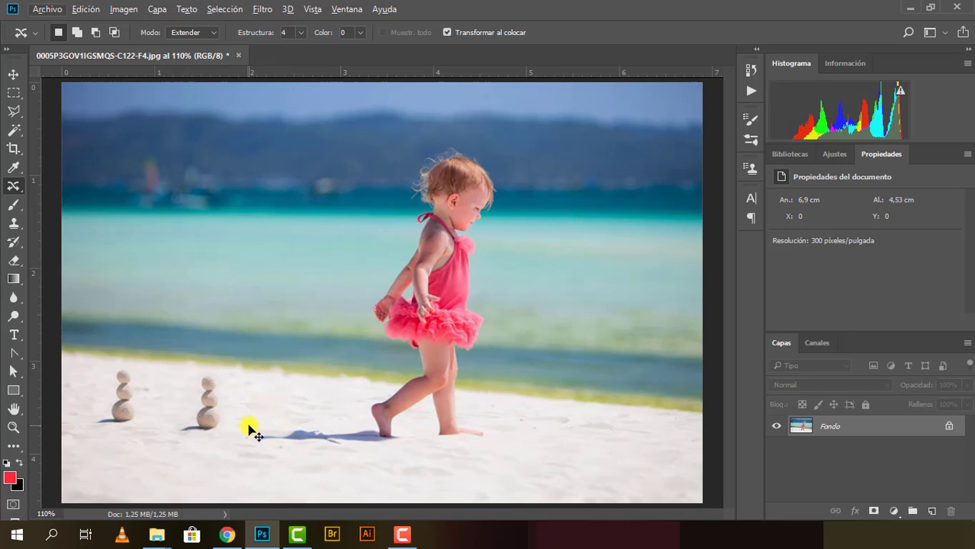
pyautogui.hotkey('ctrl', 'alt', 'z')
pyautogui.hotkey('ctrl', 'alt', 'z')
pyautogui.hotkey('ctrl', 'alt', 'z')
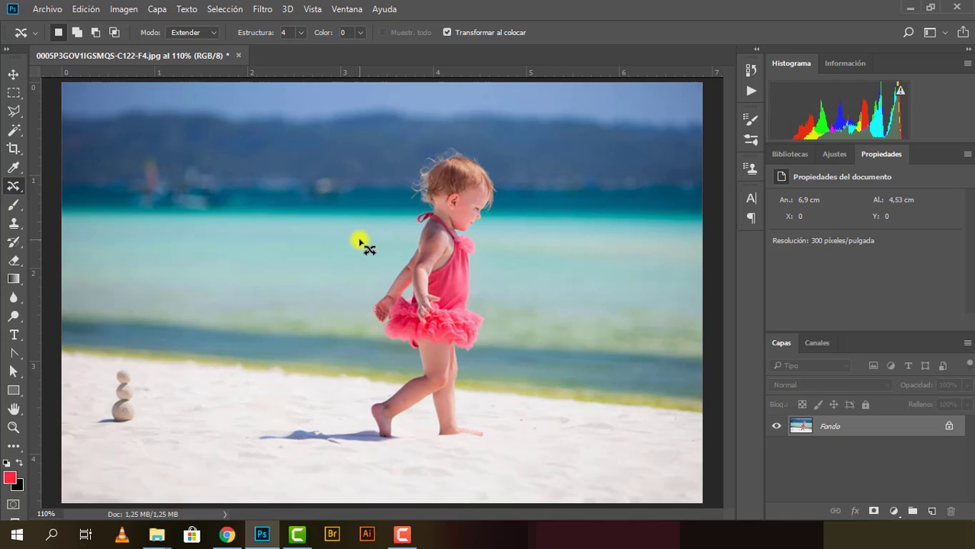
pyautogui.click(949, 426)
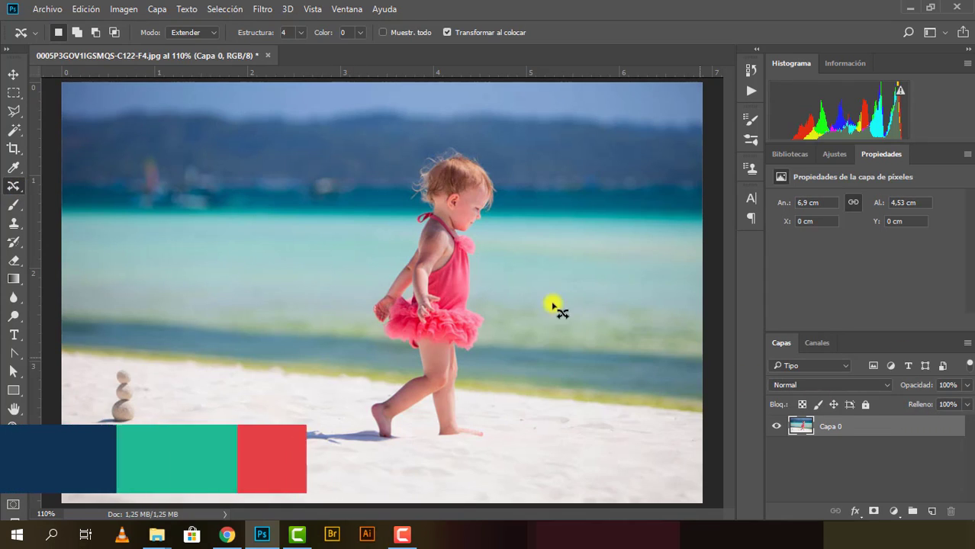
pyautogui.scroll(-3, 385, 323)
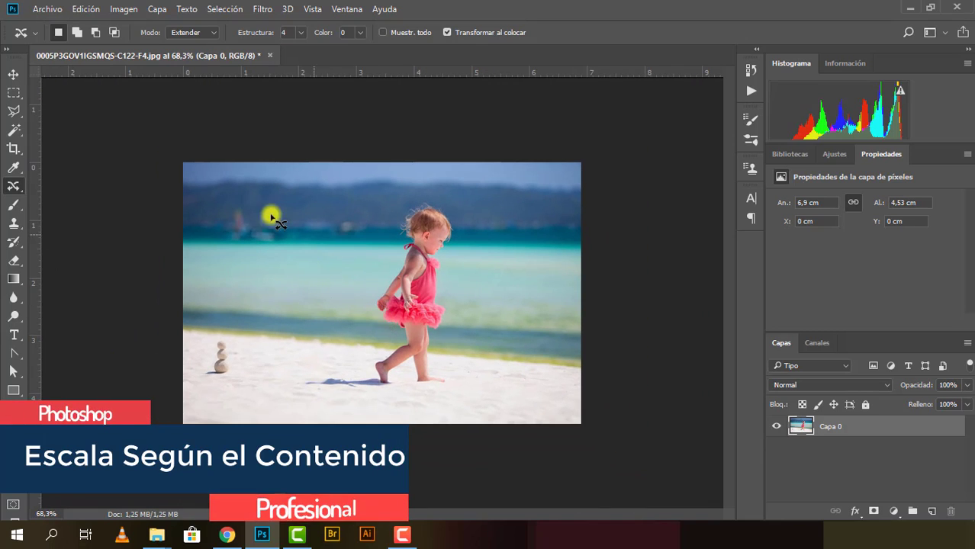
pyautogui.scroll(-1, 335, 261)
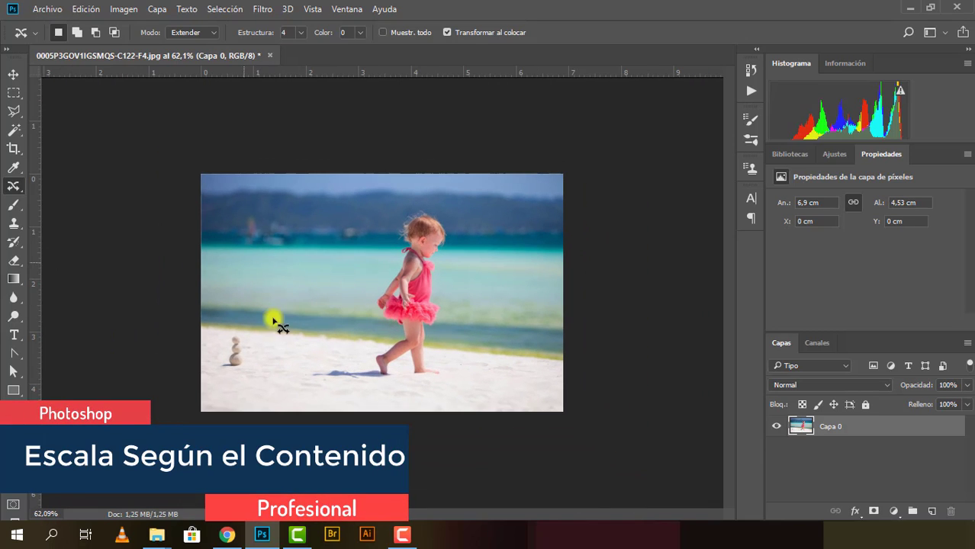
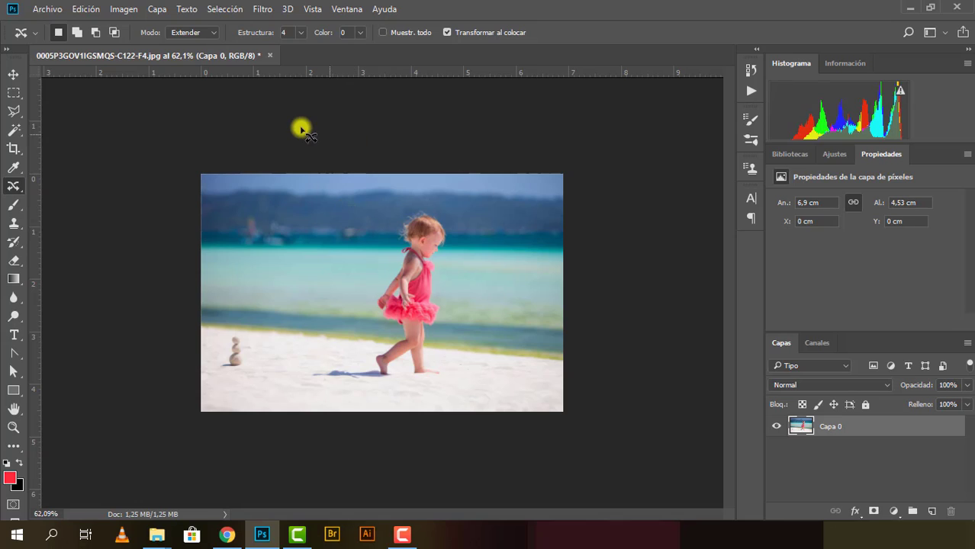
# Step: Extend the canvas by 3 cm in relative mode, anchored right so space is added on the left
pyautogui.click(125, 9)
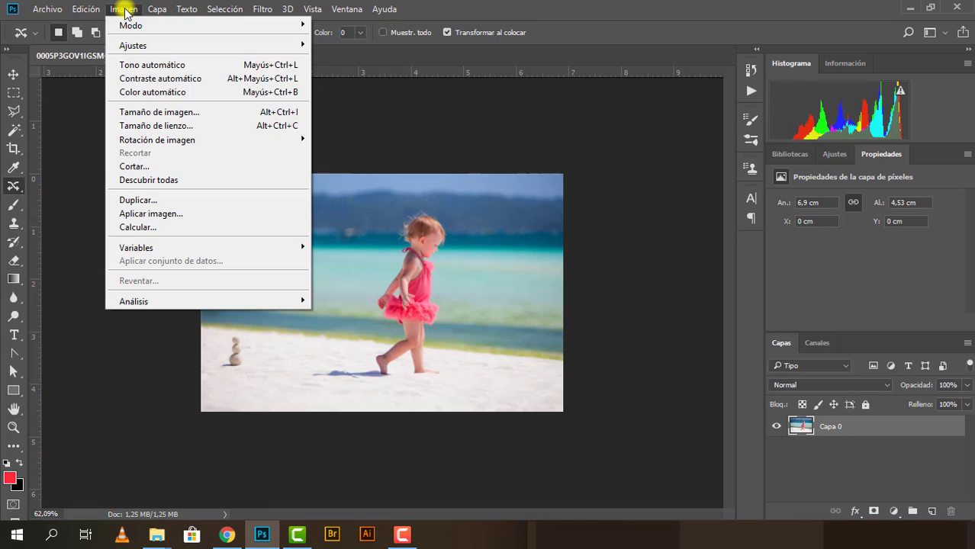
pyautogui.click(180, 125)
pyautogui.click(499, 267)
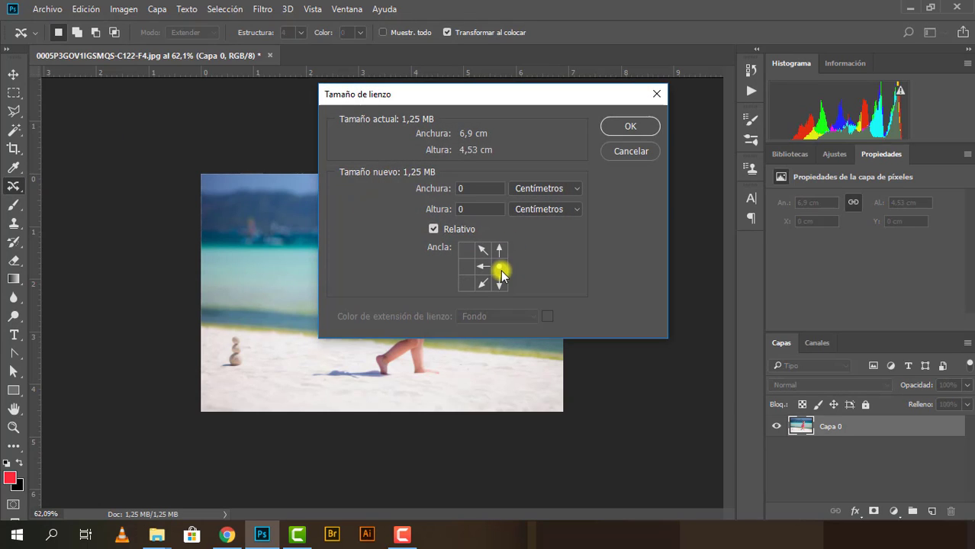
pyautogui.click(433, 229)
pyautogui.write('3')
pyautogui.click(622, 128)
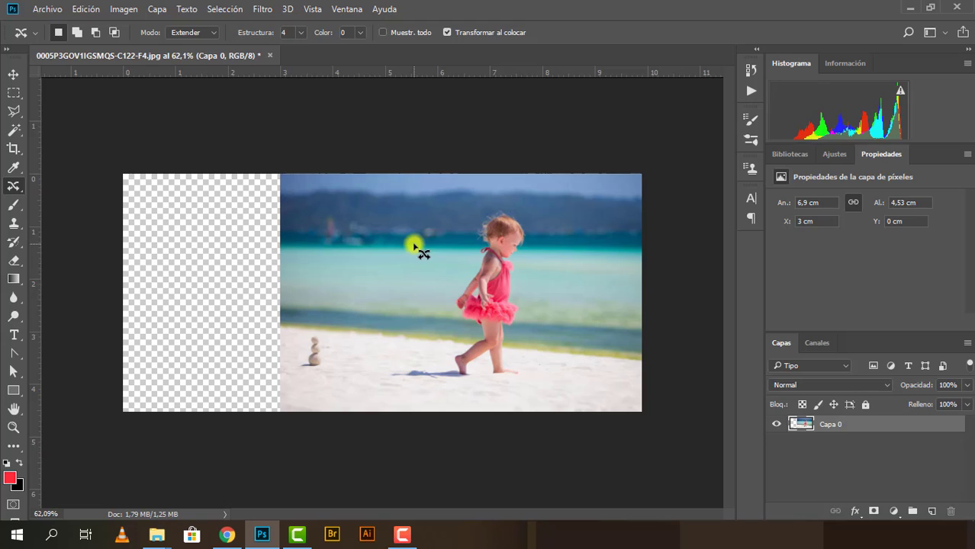
# Step: Marquee-select the original photo area and start Content-Aware Scale on it
pyautogui.click(13, 96)
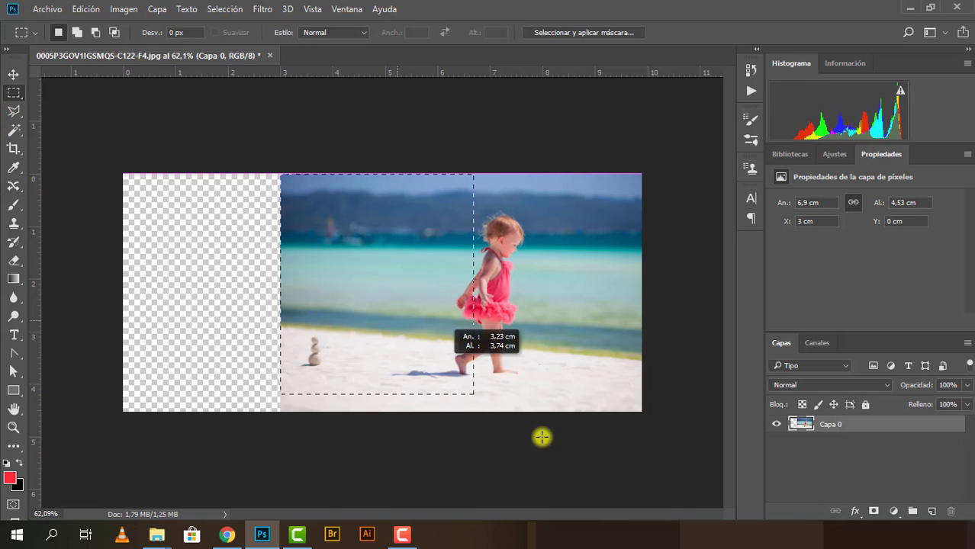
pyautogui.moveTo(281, 171); pyautogui.dragTo(696, 468)
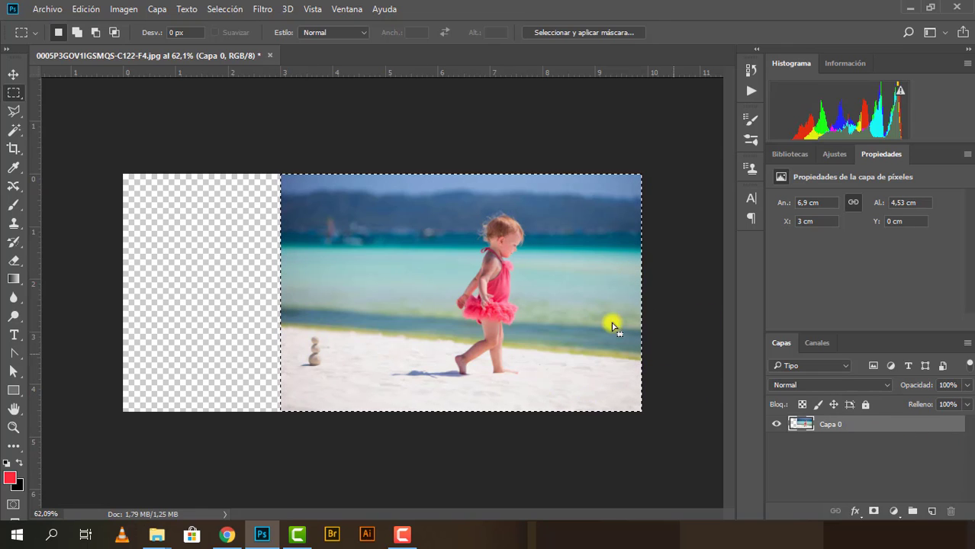
pyautogui.click(89, 9)
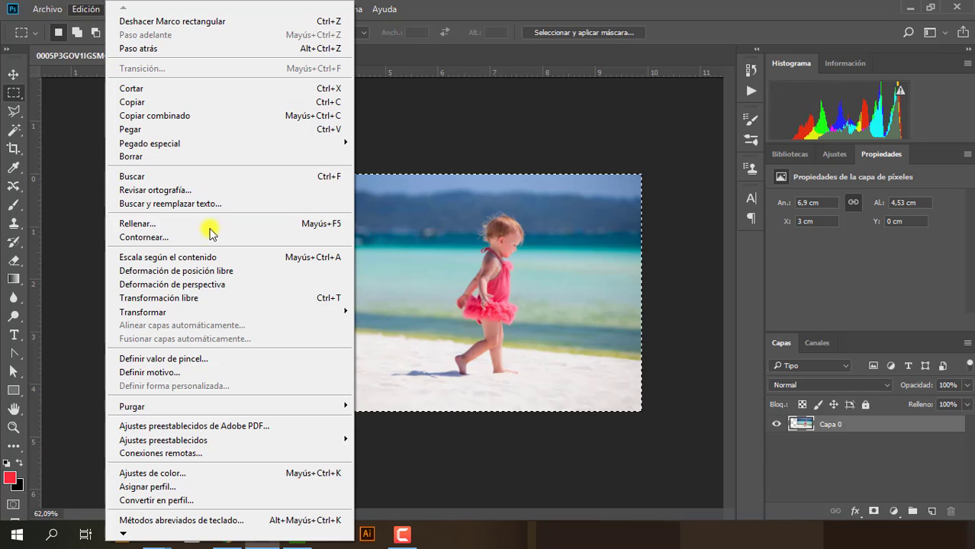
pyautogui.click(207, 257)
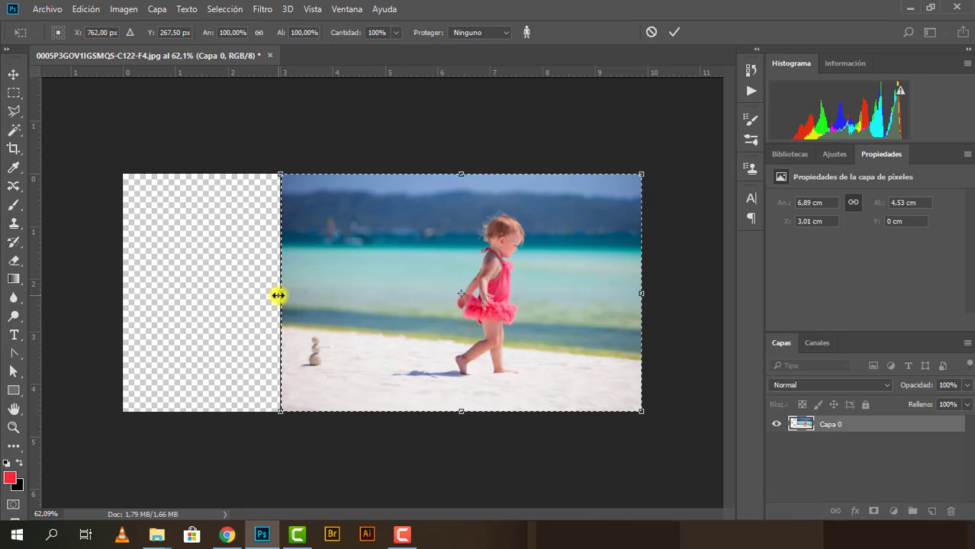
# Step: Stretch the selection's left edge to the canvas edge and commit the content-aware scale
pyautogui.moveTo(269, 297)
pyautogui.mouseDown()
pyautogui.moveTo(89, 300)
pyautogui.moveTo(280, 300)
pyautogui.mouseUp()
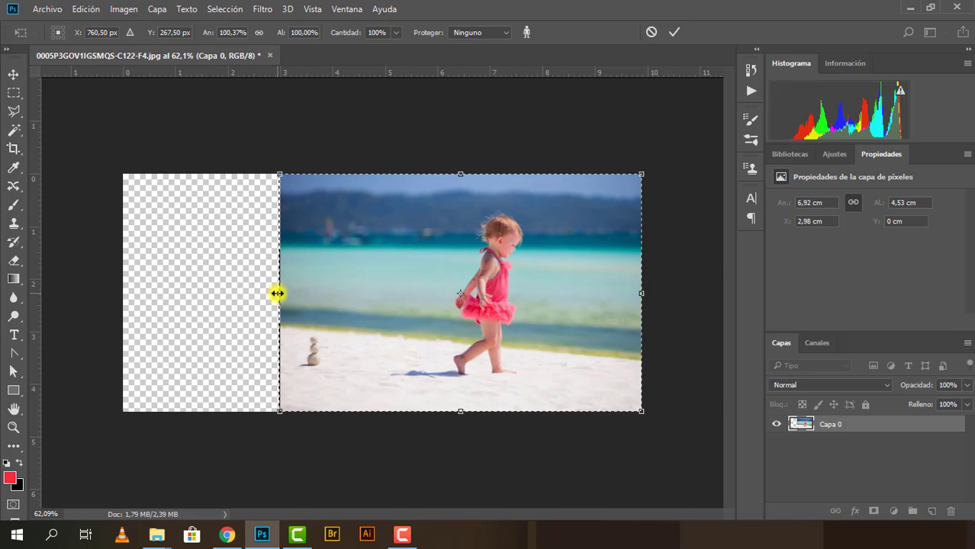
pyautogui.moveTo(277, 293)
pyautogui.mouseDown()
pyautogui.moveTo(4, 299)
pyautogui.moveTo(100, 302)
pyautogui.mouseUp()
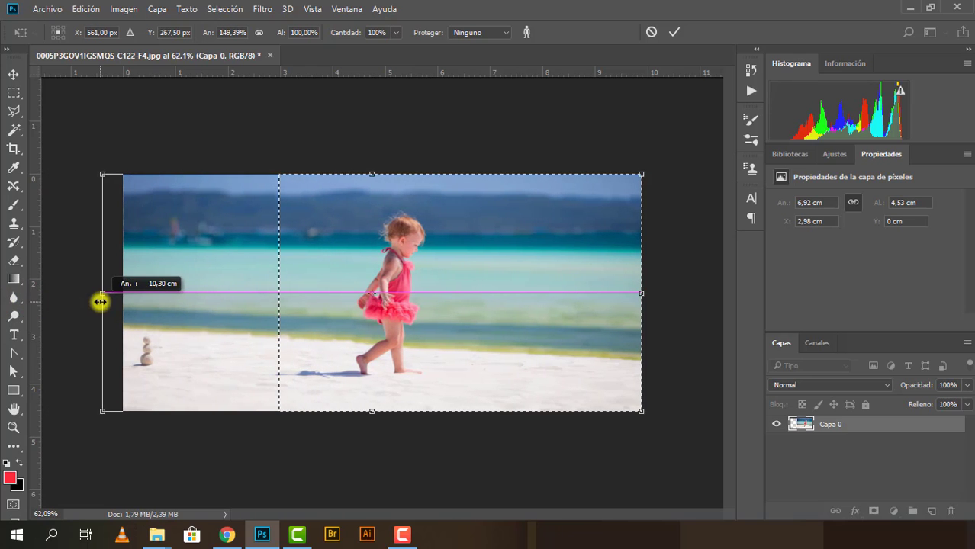
pyautogui.hotkey('ctrl', '-')
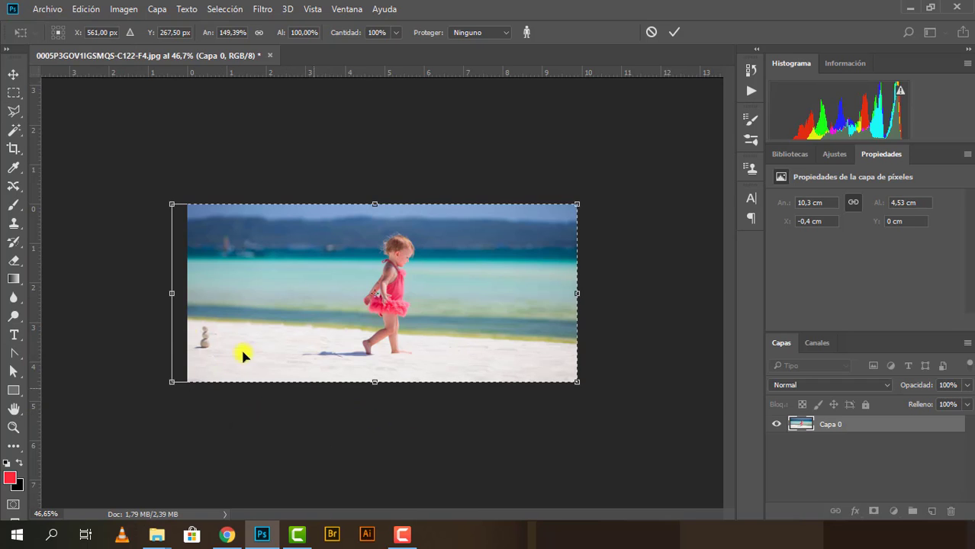
pyautogui.moveTo(176, 296)
pyautogui.mouseDown()
pyautogui.moveTo(2, 290)
pyautogui.moveTo(108, 293)
pyautogui.mouseUp()
pyautogui.scroll(-2, 183, 331)
pyautogui.scroll(-2, 184, 333)
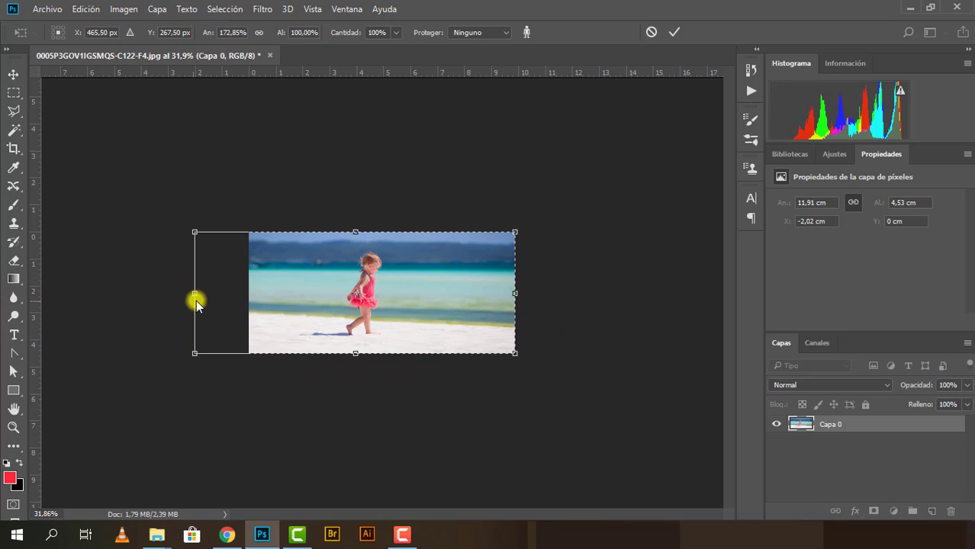
pyautogui.moveTo(194, 291)
pyautogui.mouseDown()
pyautogui.moveTo(26, 296)
pyautogui.moveTo(375, 304)
pyautogui.moveTo(267, 302)
pyautogui.mouseUp()
pyautogui.moveTo(247, 302); pyautogui.dragTo(238, 302)
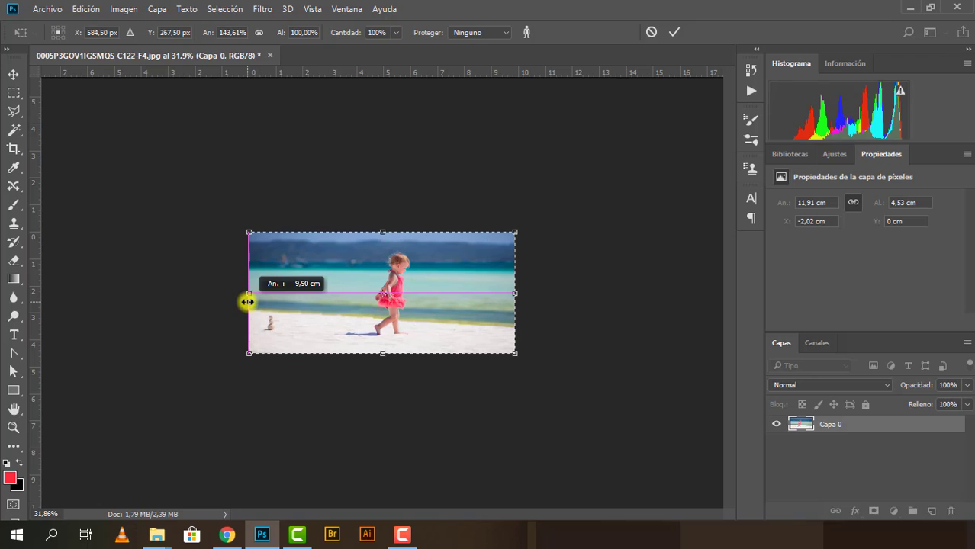
pyautogui.keyDown('alt'); pyautogui.scroll(3, 366, 305); pyautogui.keyUp('alt')
pyautogui.keyDown('alt'); pyautogui.scroll(1, 374, 307); pyautogui.keyUp('alt')
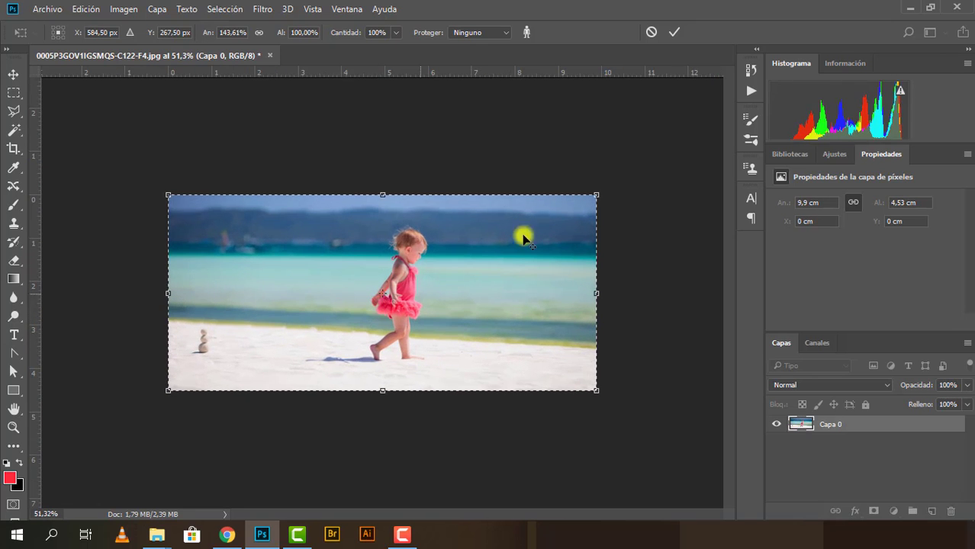
pyautogui.click(675, 33)
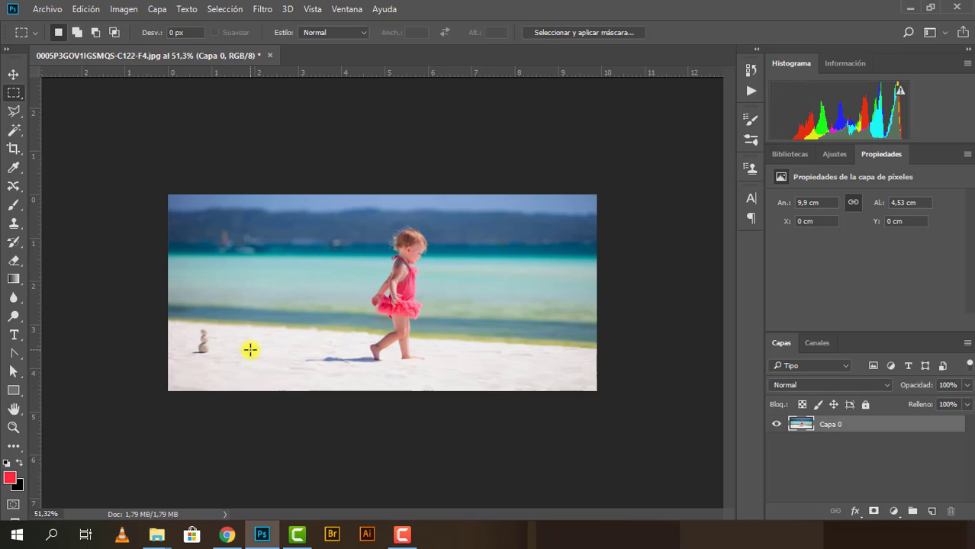
# Step: Undo the stretch to restore the original photo size, then select the Move tool
pyautogui.scroll(1, 250, 350)
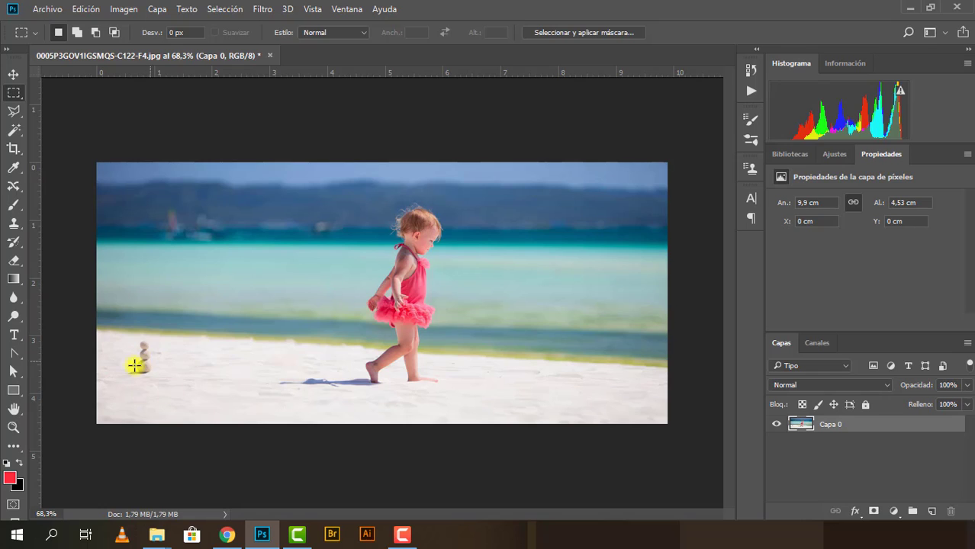
pyautogui.scroll(-1, 478, 347)
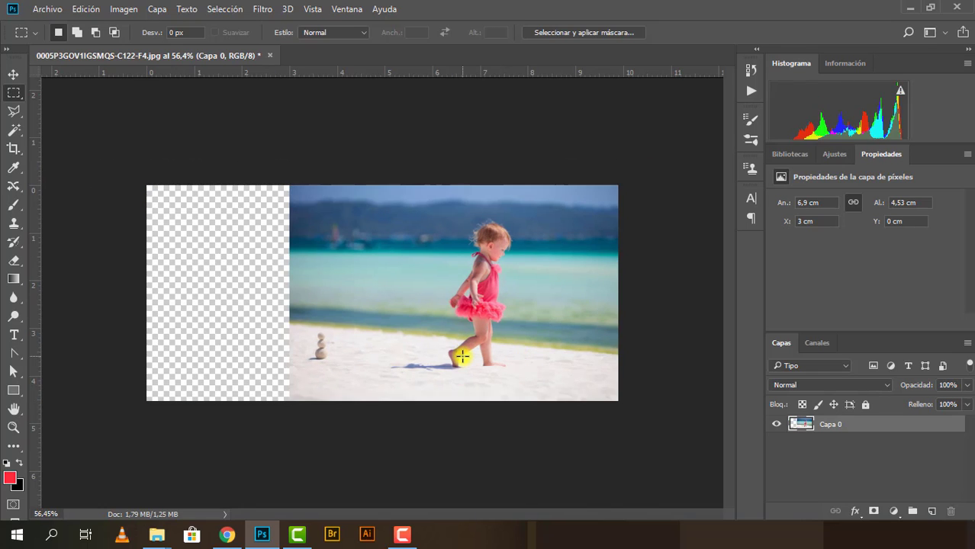
pyautogui.hotkey('ctrl', 'z')
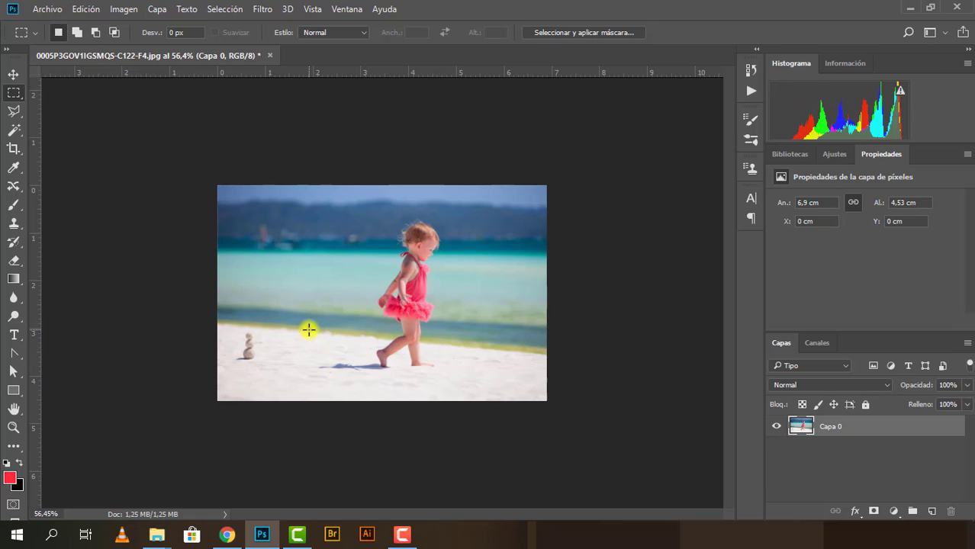
pyautogui.click(11, 76)
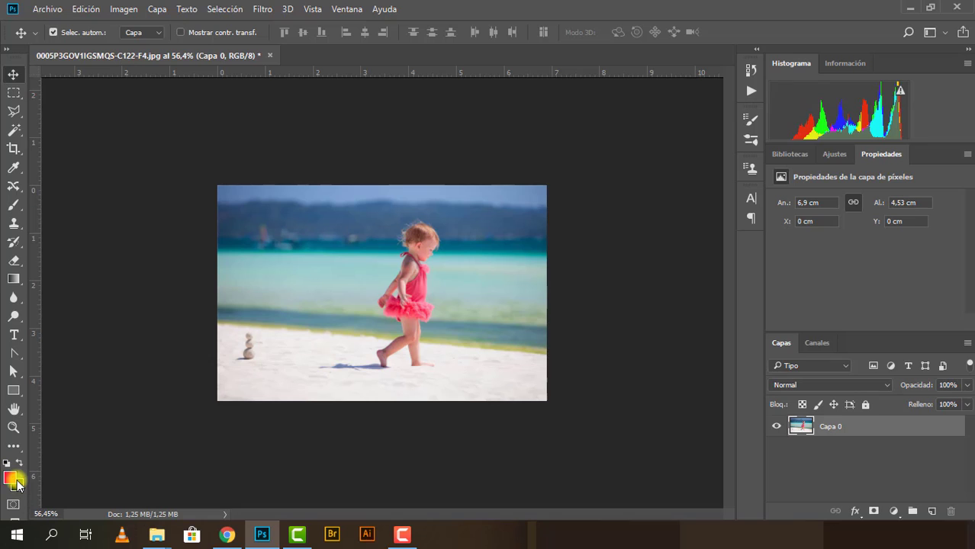
# Step: Turn on Quick Mask mode and choose the Brush tool
pyautogui.click(13, 504)
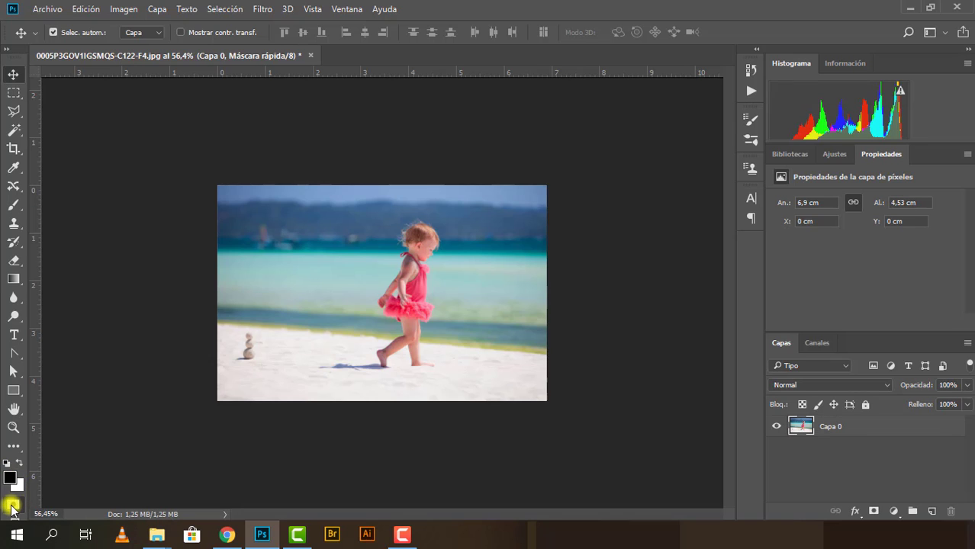
pyautogui.click(21, 209)
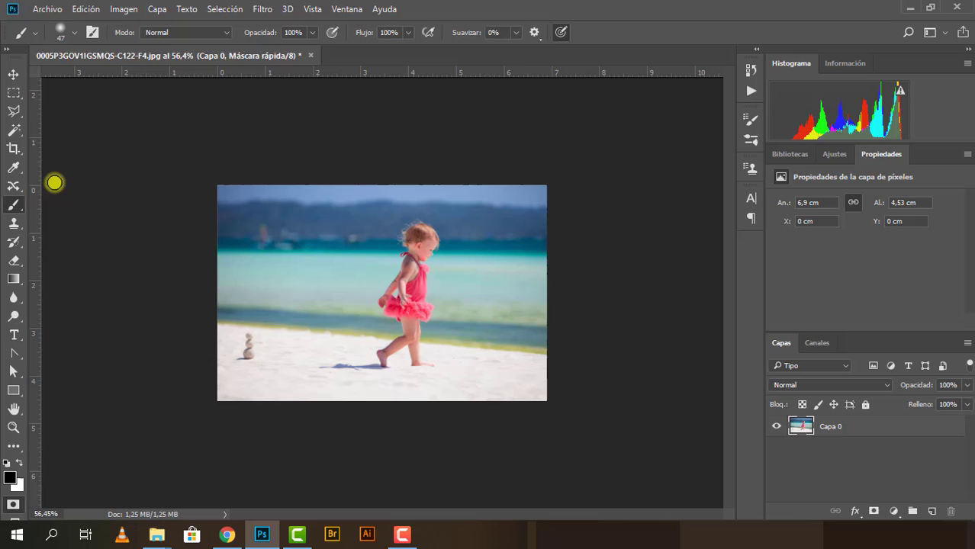
pyautogui.click(82, 39)
pyautogui.moveTo(103, 78); pyautogui.dragTo(106, 78)
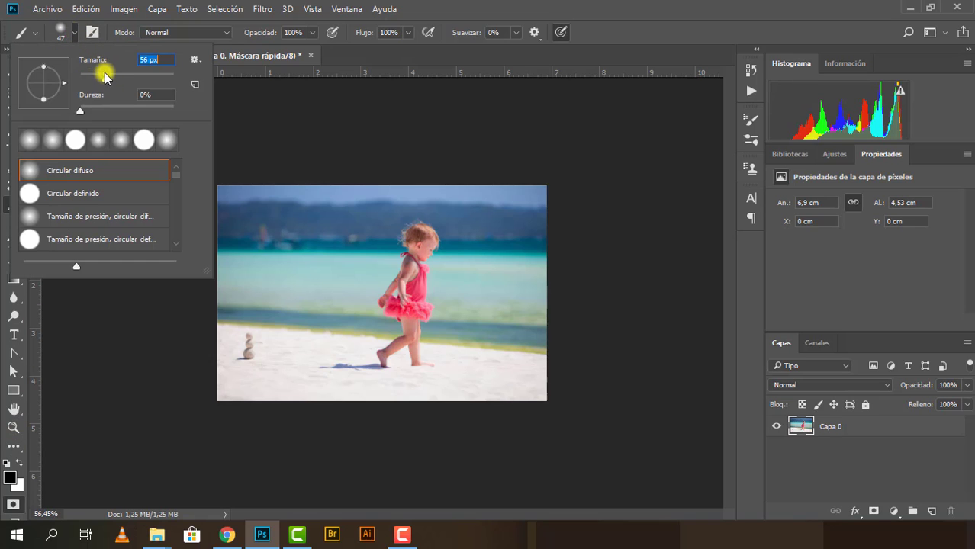
pyautogui.click(76, 38)
pyautogui.scroll(1, 251, 358)
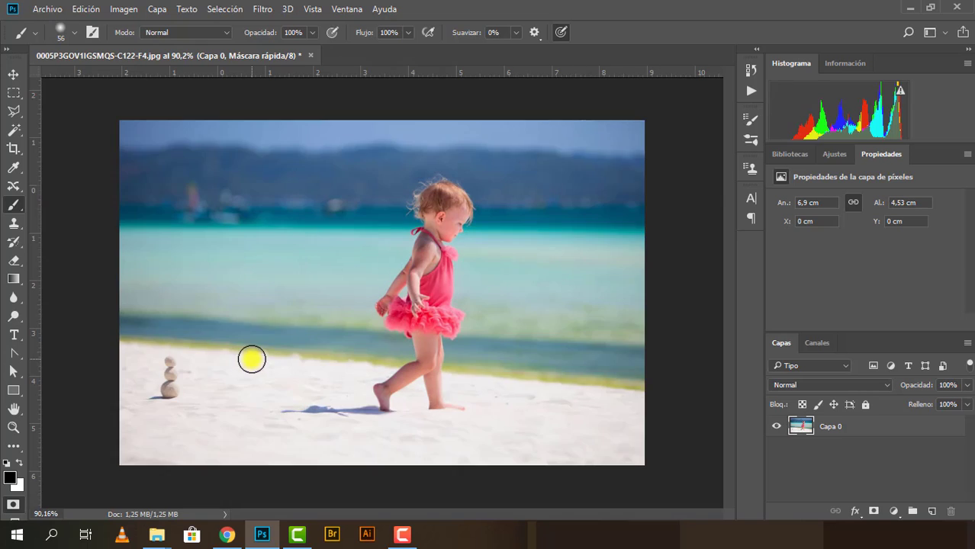
pyautogui.scroll(1, 250, 355)
pyautogui.scroll(1, 191, 392)
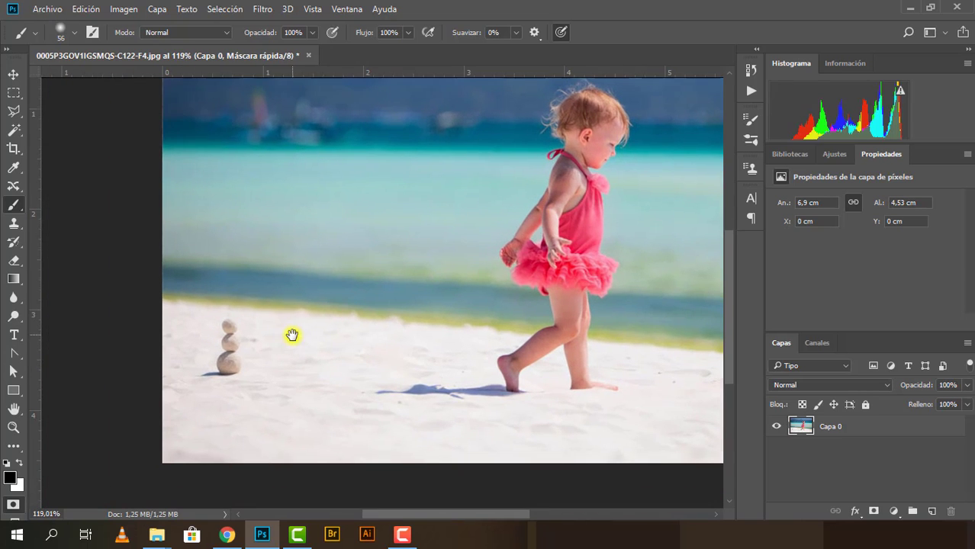
# Step: Paint a 33 px quick mask over the stacked stones and show the Channels panel
pyautogui.click(75, 32)
pyautogui.moveTo(106, 79); pyautogui.dragTo(95, 79)
pyautogui.click(76, 36)
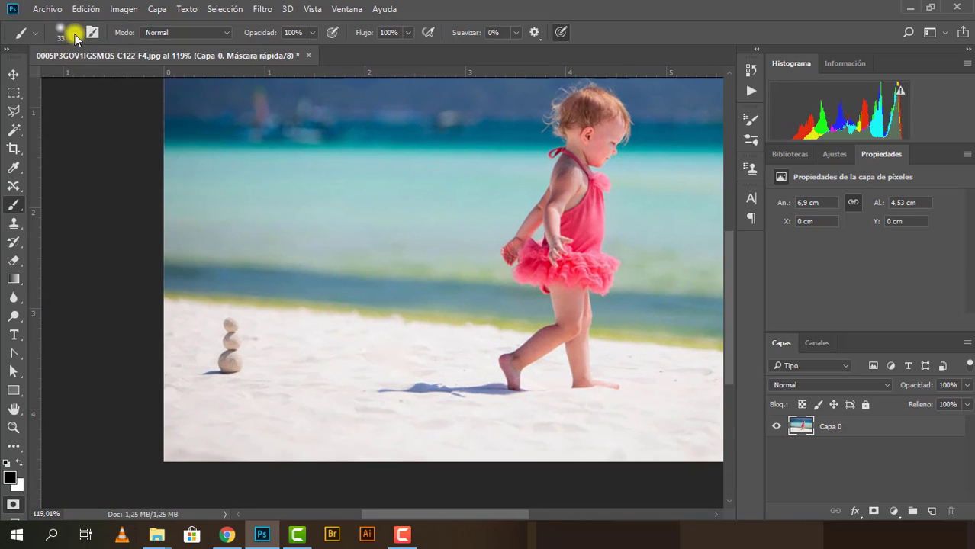
pyautogui.moveTo(226, 323)
pyautogui.mouseDown()
pyautogui.moveTo(229, 363)
pyautogui.moveTo(222, 355)
pyautogui.moveTo(214, 367)
pyautogui.moveTo(233, 367)
pyautogui.mouseUp()
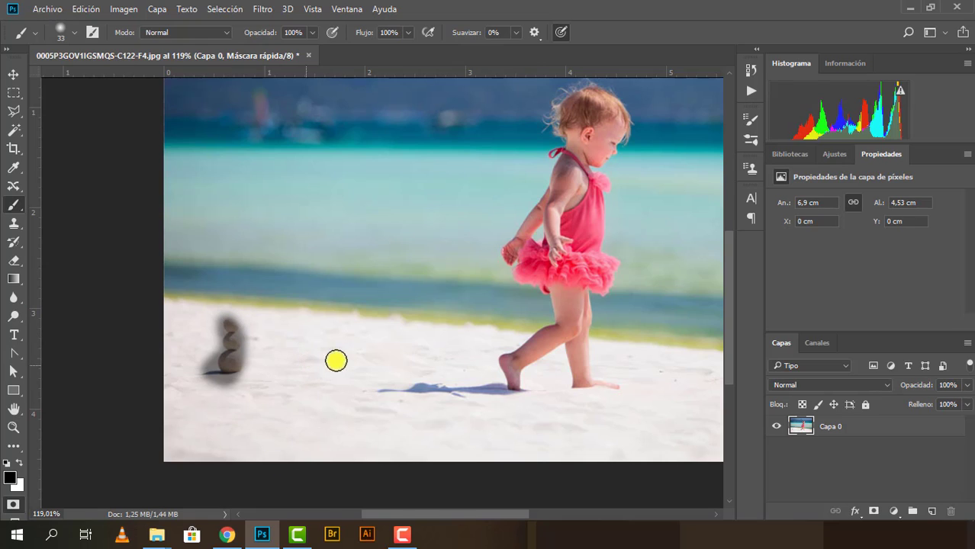
pyautogui.click(815, 343)
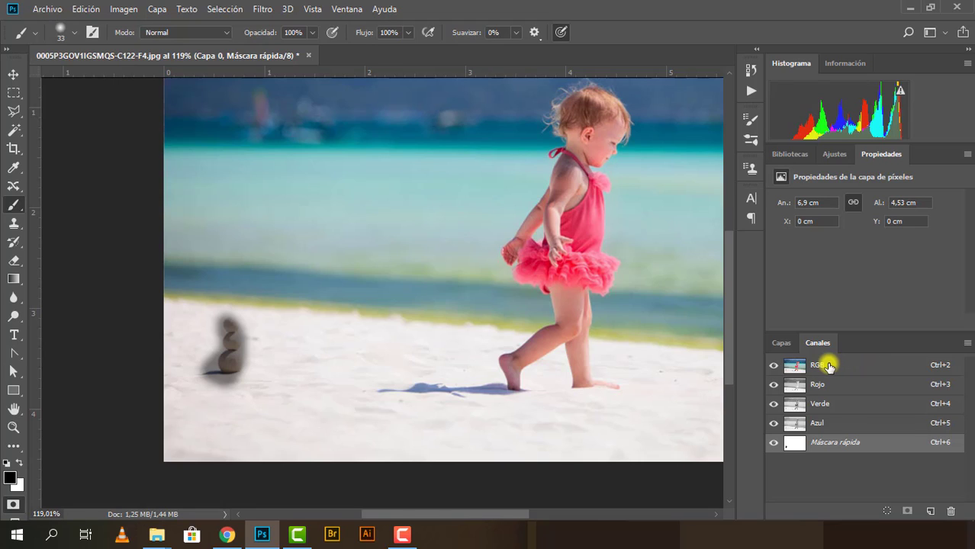
# Step: Select all and content-aware squeeze the photo from the left, protecting Máscara rápida
pyautogui.click(829, 366)
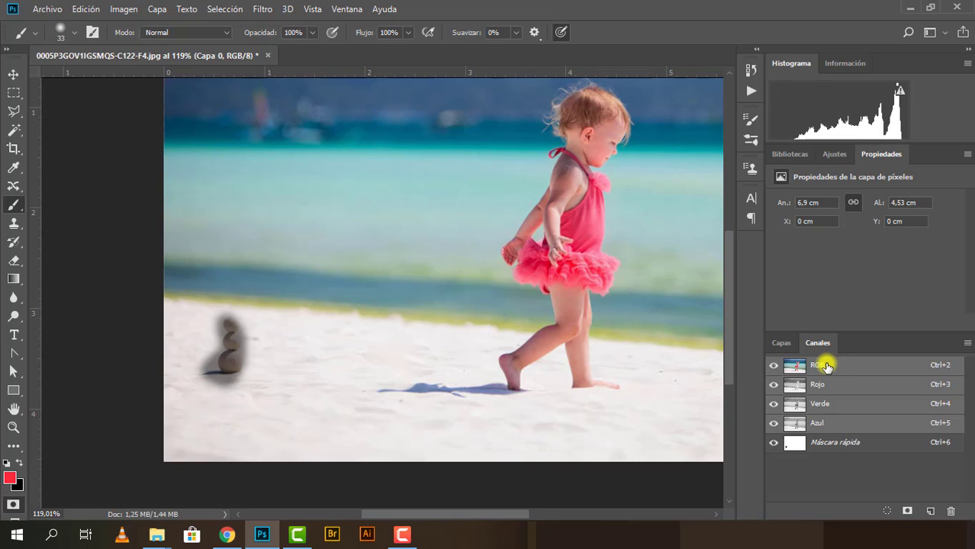
pyautogui.hotkey('ctrl', 'a')
pyautogui.hotkey('ctrl', '0')
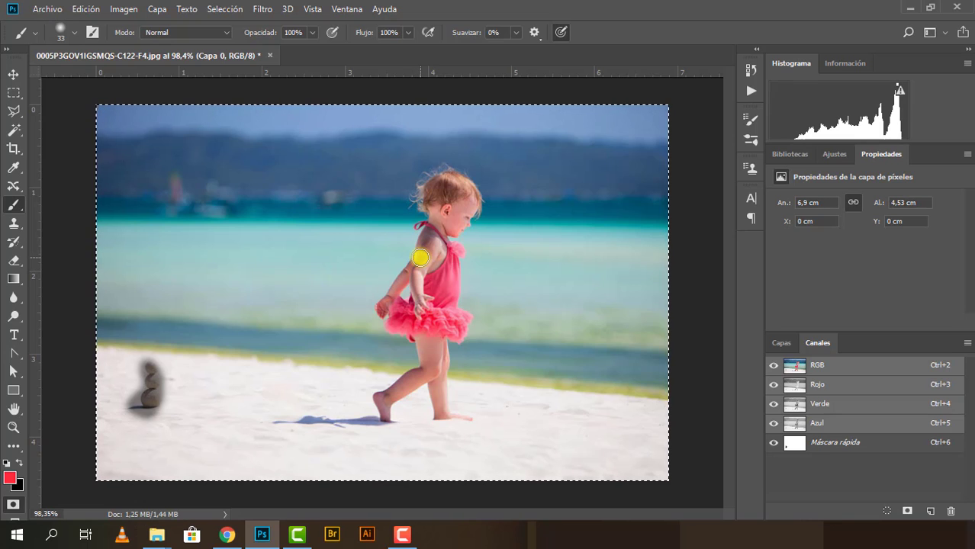
pyautogui.click(86, 9)
pyautogui.click(194, 257)
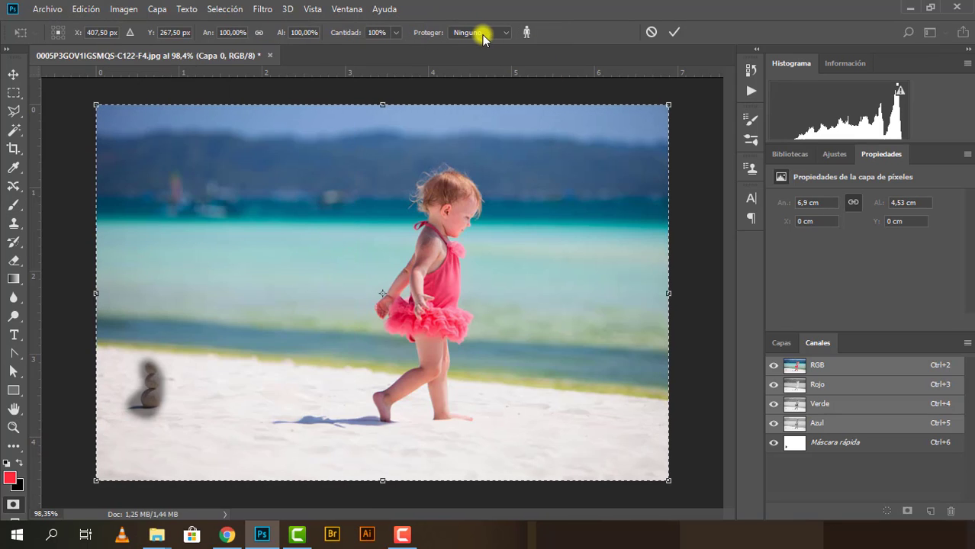
pyautogui.click(502, 33)
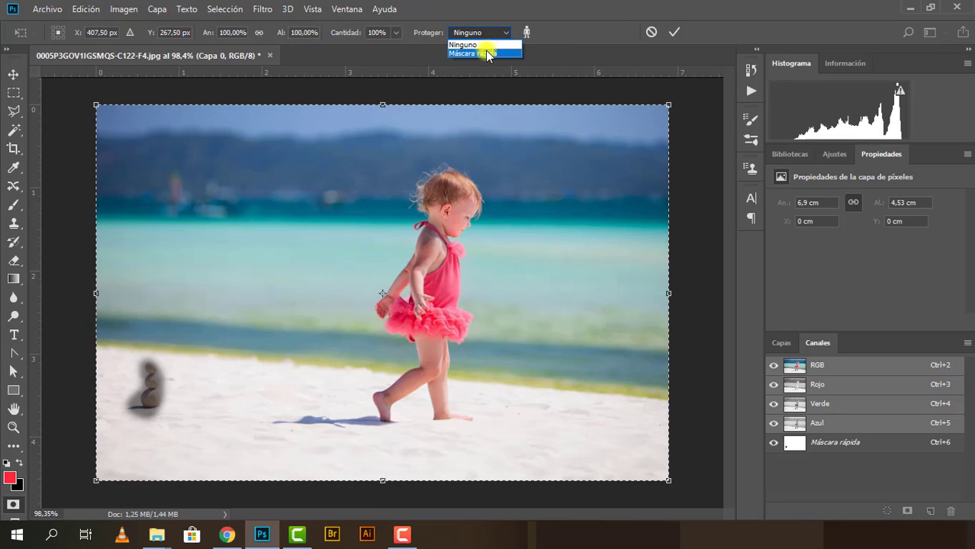
pyautogui.click(485, 52)
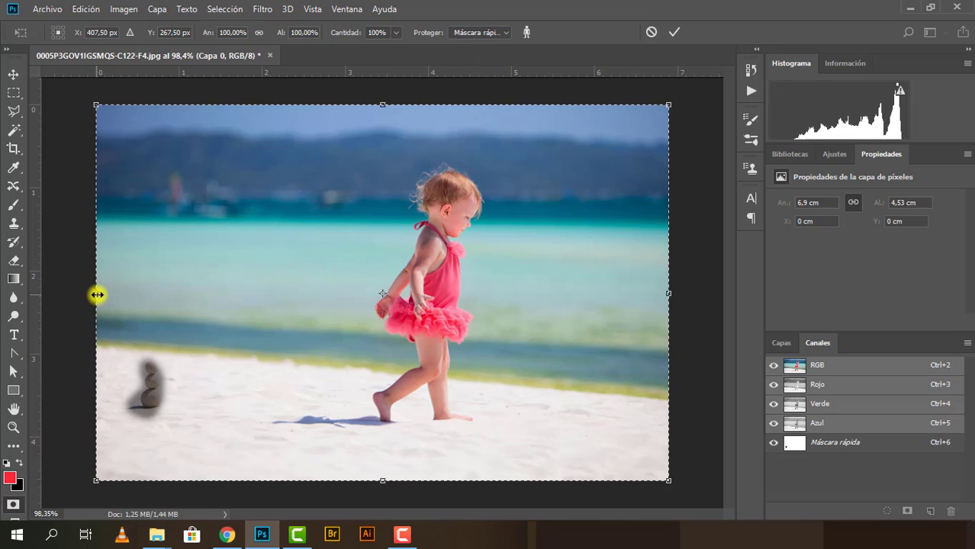
pyautogui.moveTo(100, 294); pyautogui.dragTo(129, 294)
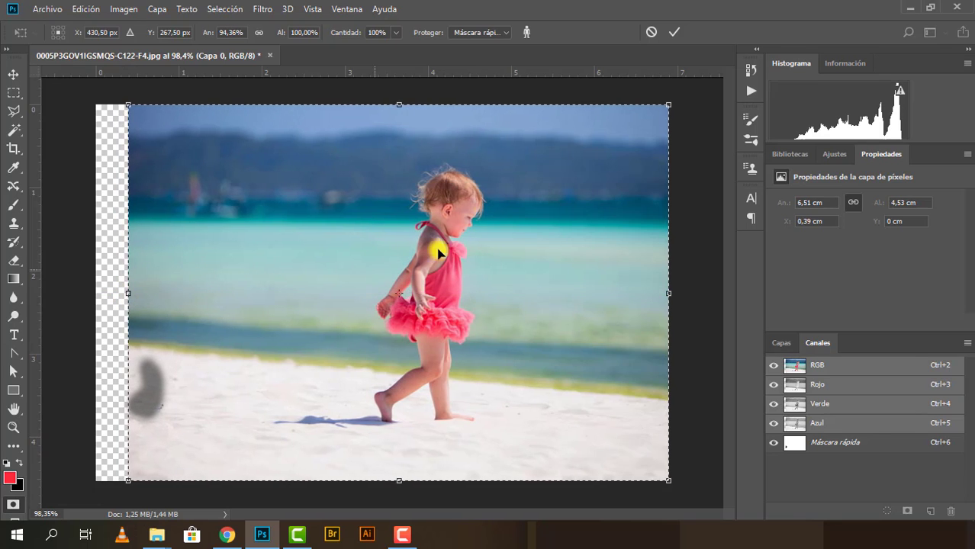
# Step: Commit the squeeze, delete the Máscara rápida channel, deselect, and return to Capas
pyautogui.click(676, 29)
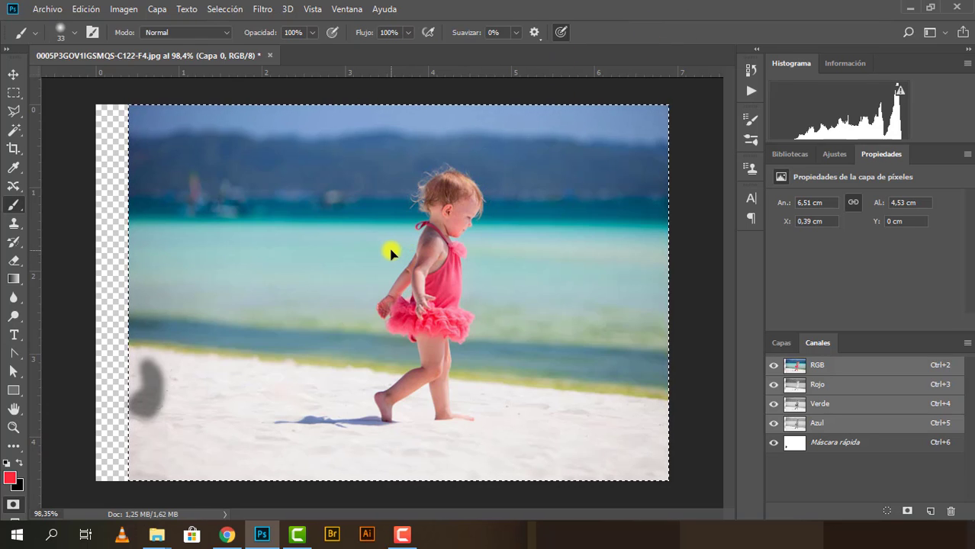
pyautogui.hotkey('ctrl', 'd')
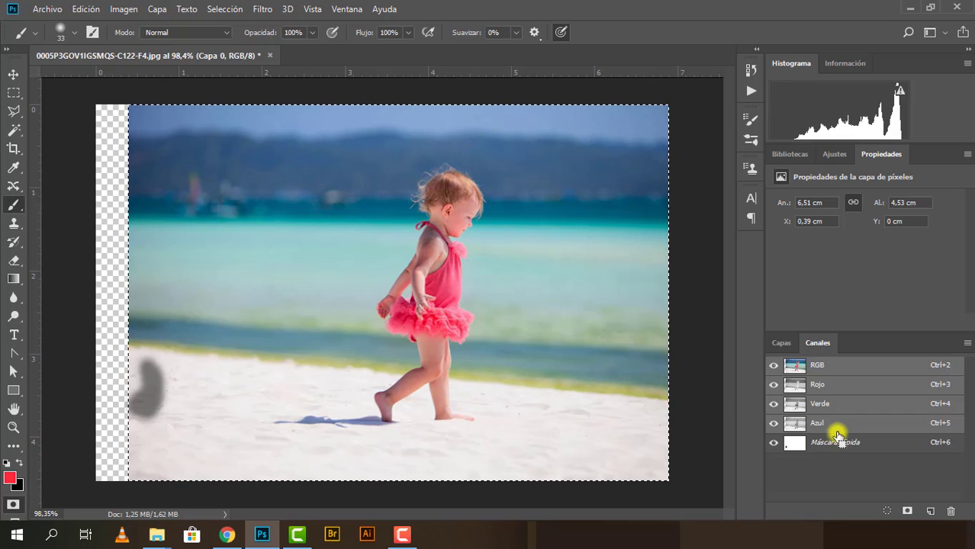
pyautogui.click(868, 449)
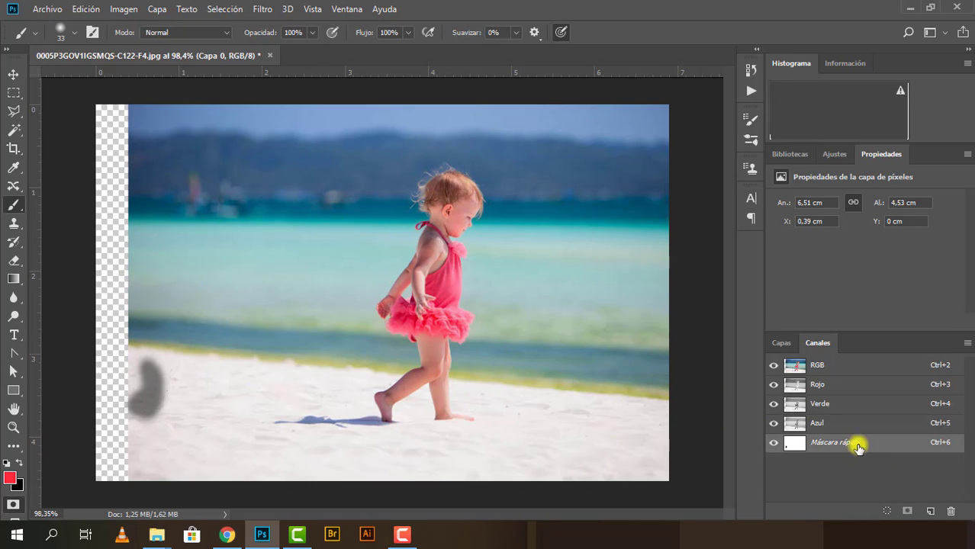
pyautogui.moveTo(834, 443); pyautogui.dragTo(946, 506)
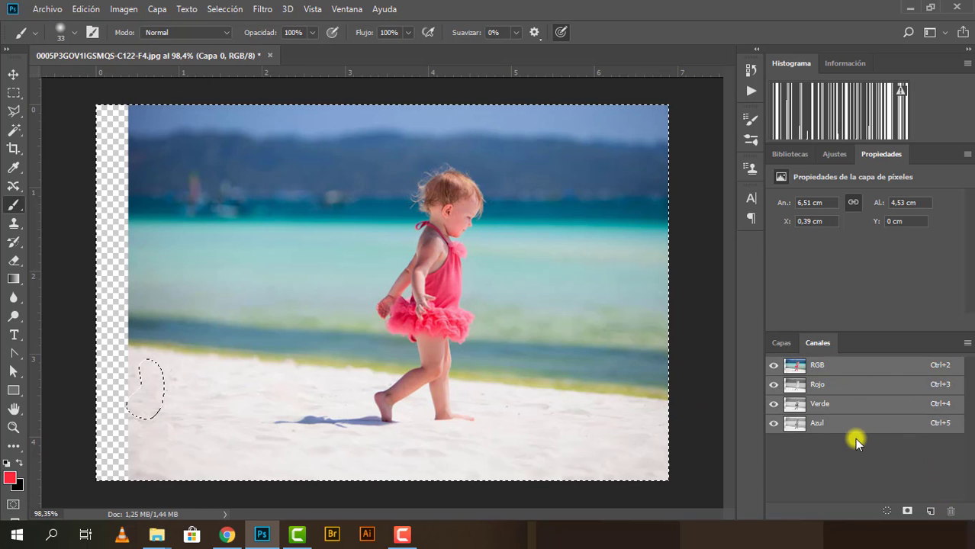
pyautogui.hotkey('ctrl', 'd')
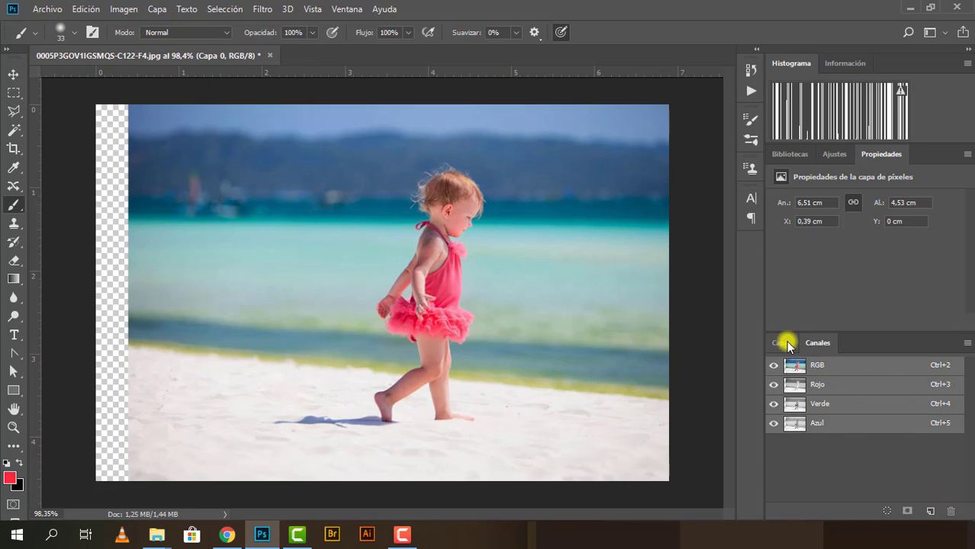
pyautogui.click(785, 343)
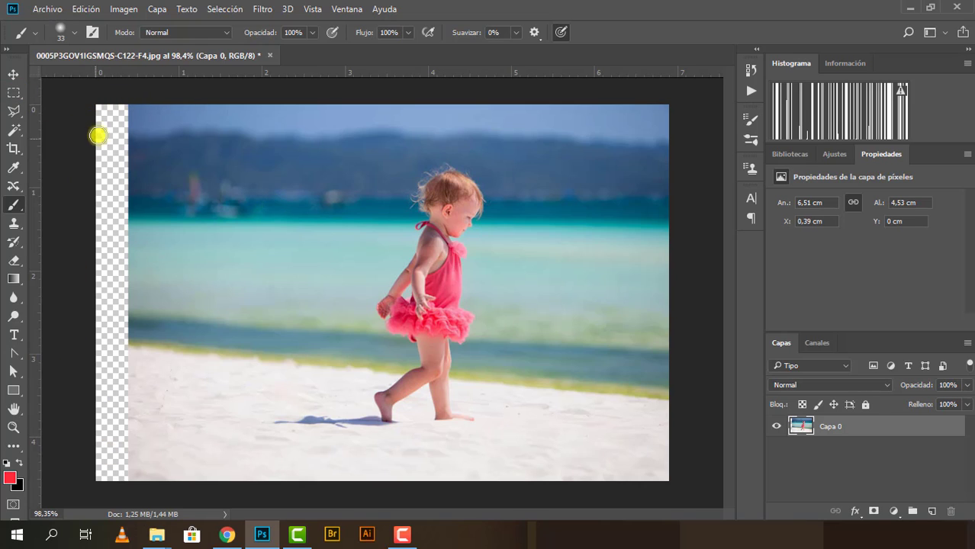
# Step: Crop the canvas with its left edge extended slightly
pyautogui.click(13, 149)
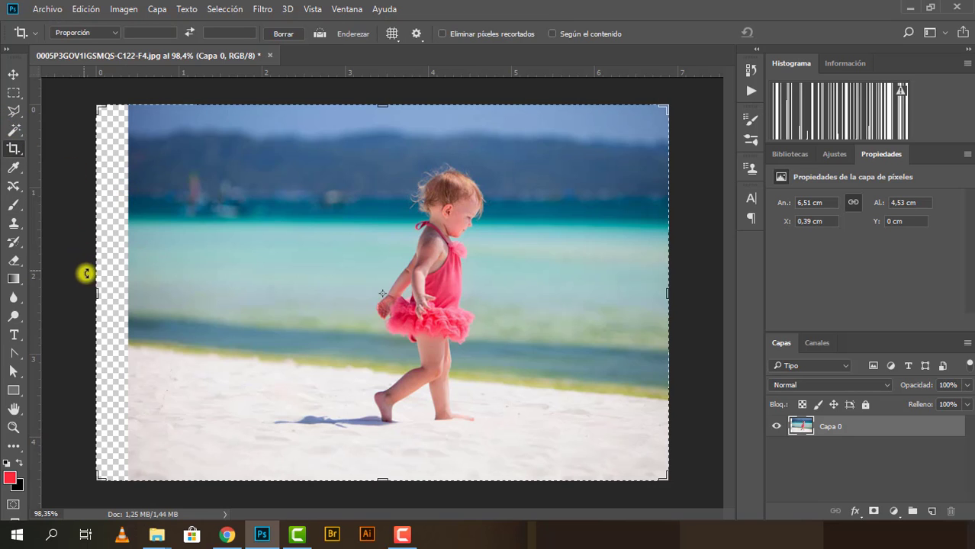
pyautogui.moveTo(90, 290); pyautogui.dragTo(92, 280)
pyautogui.click(795, 35)
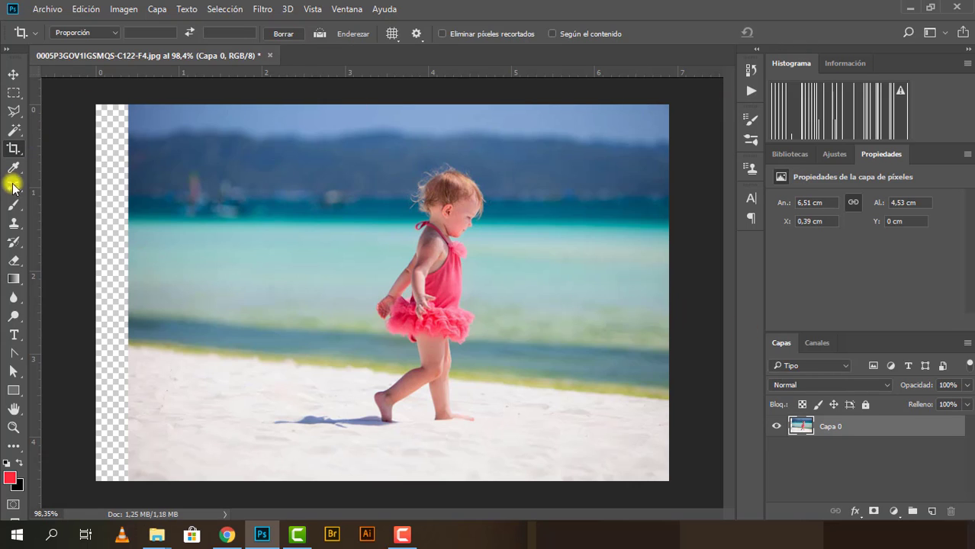
# Step: Content-aware stretch the whole image left over the transparent strip, commit, and deselect
pyautogui.click(13, 92)
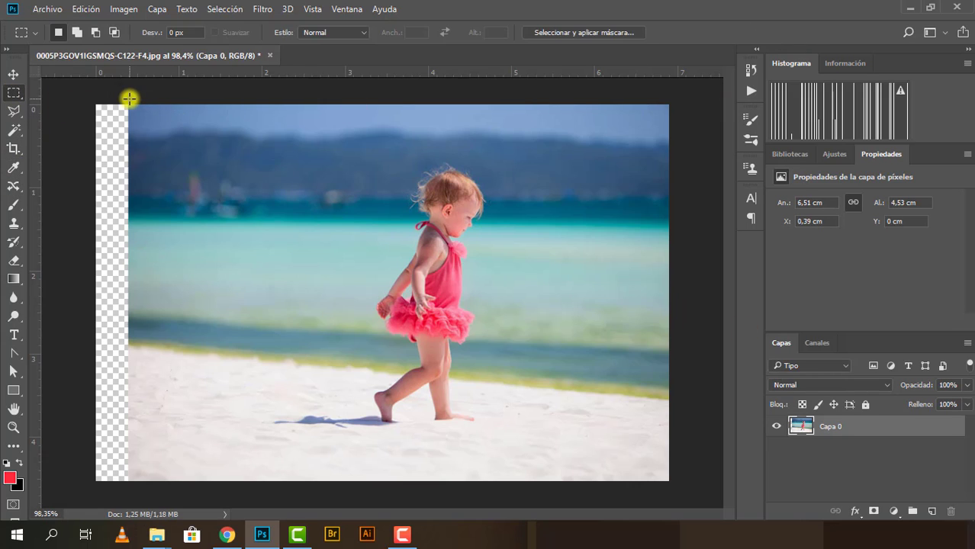
pyautogui.moveTo(129, 99); pyautogui.dragTo(671, 488)
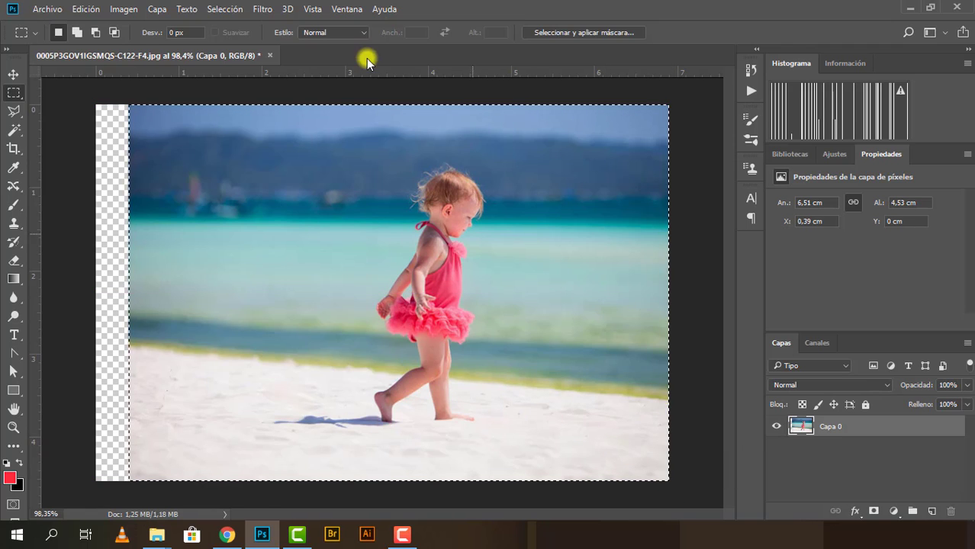
pyautogui.click(85, 9)
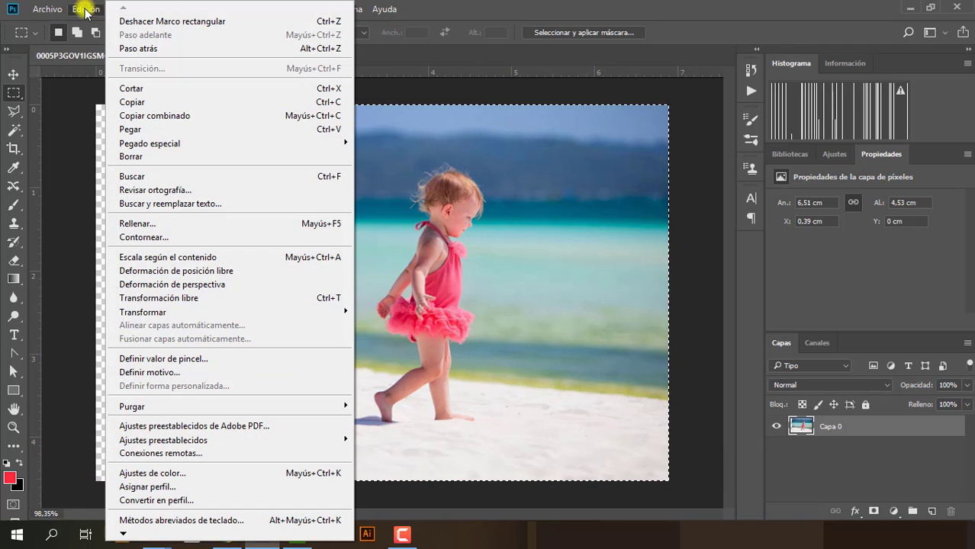
pyautogui.click(188, 258)
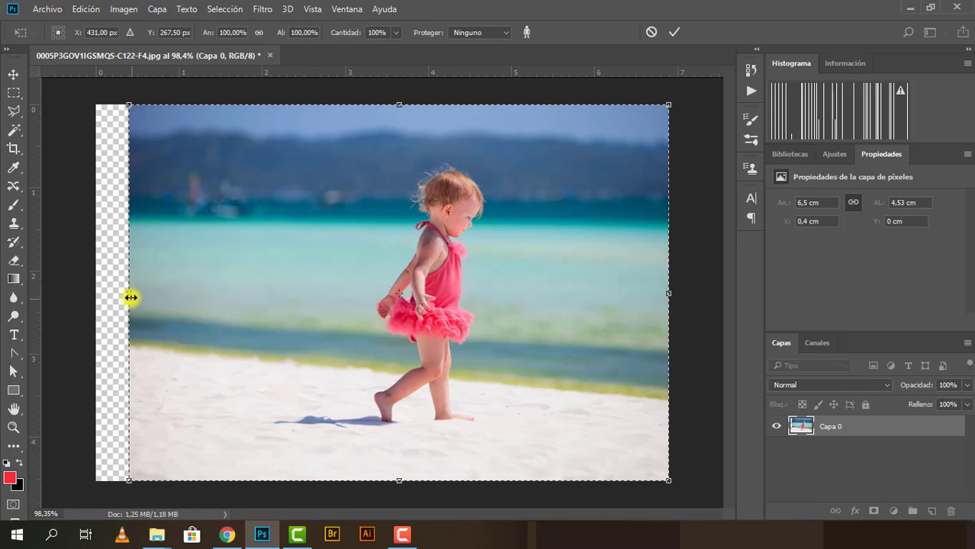
pyautogui.moveTo(126, 294); pyautogui.dragTo(96, 293)
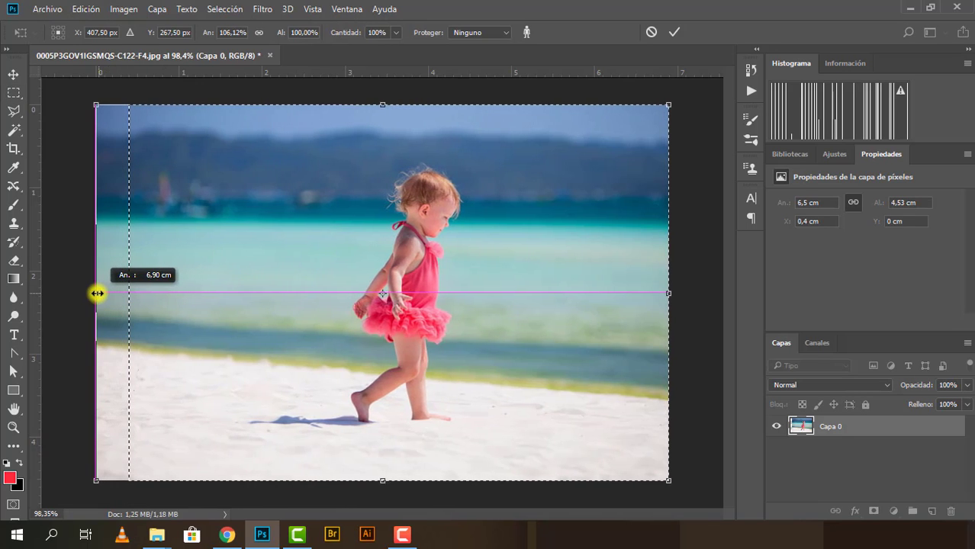
pyautogui.click(674, 32)
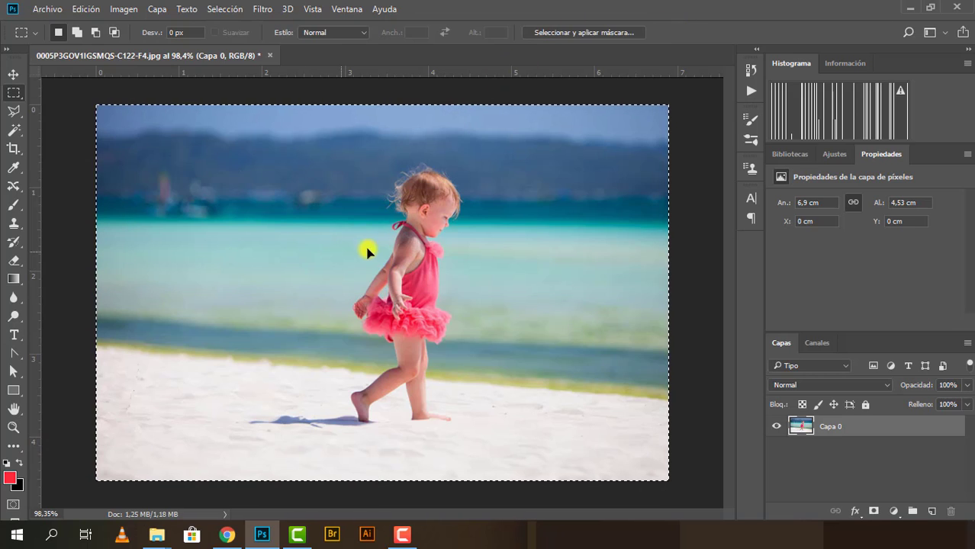
pyautogui.click(374, 233)
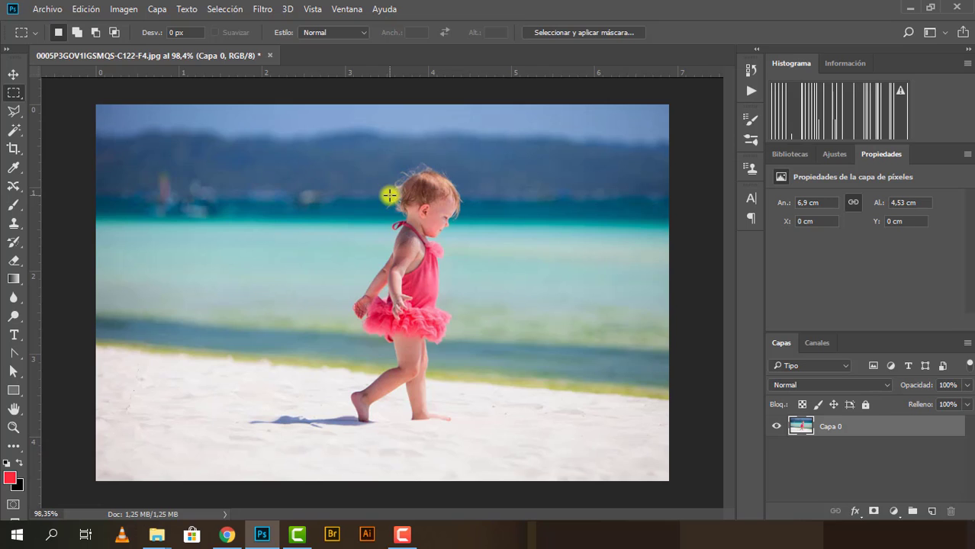
# Step: Discard the beach photo and open the AmazonBasics phone-case image from sustitucion de color in Photoshop
pyautogui.click(270, 55)
pyautogui.click(469, 209)
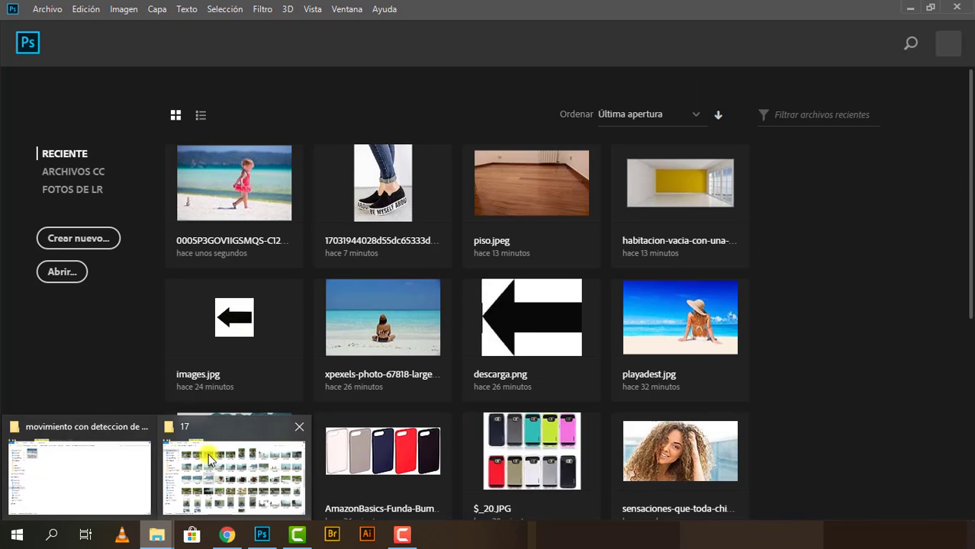
pyautogui.click(113, 473)
pyautogui.doubleClick(200, 163)
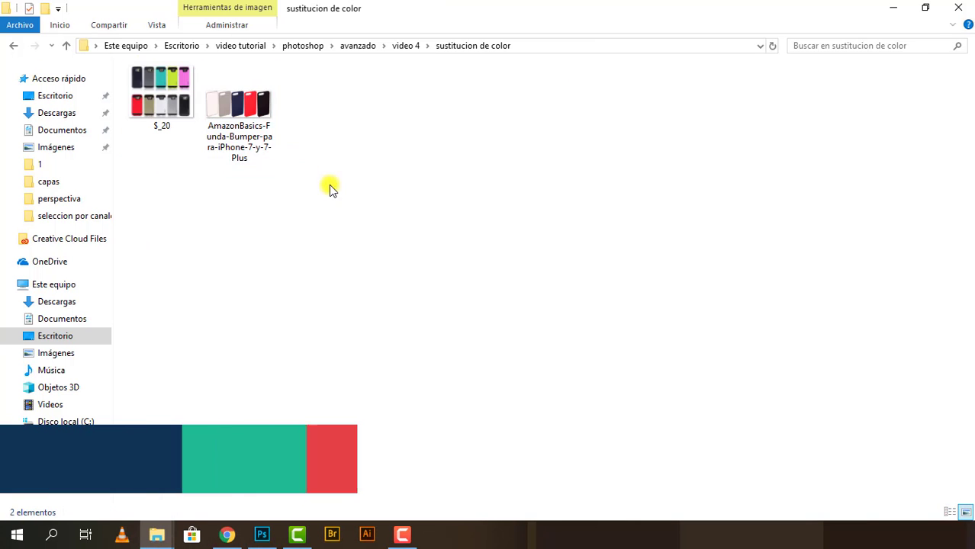
pyautogui.rightClick(233, 142)
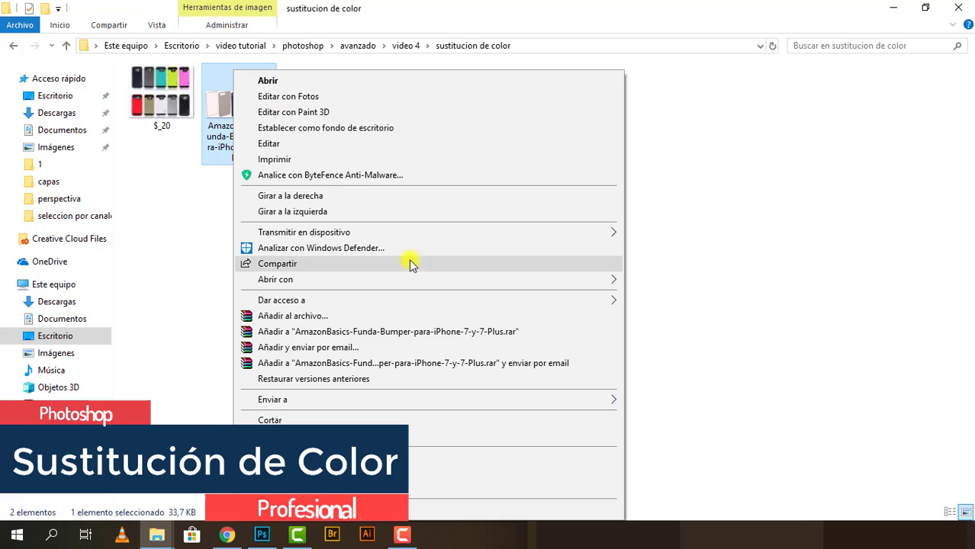
pyautogui.moveTo(276, 279)
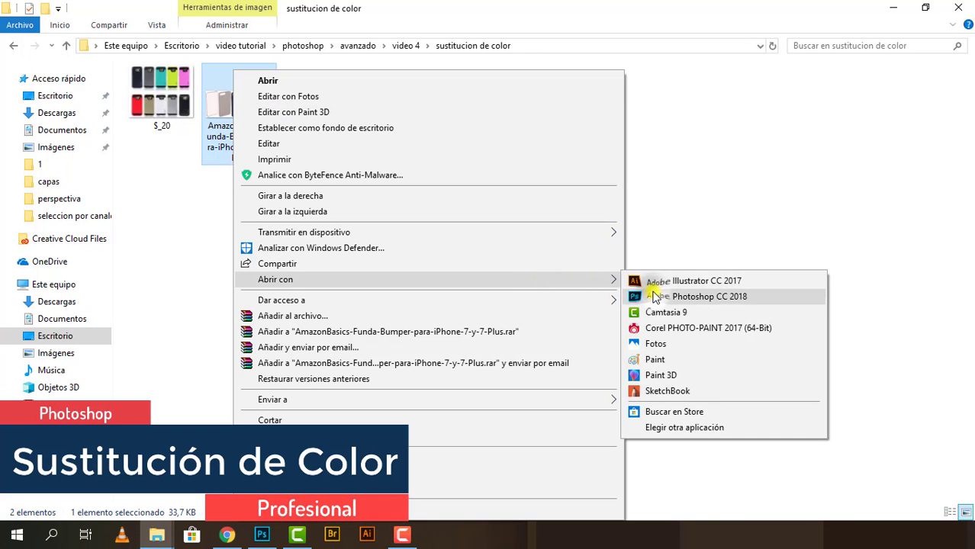
pyautogui.click(655, 296)
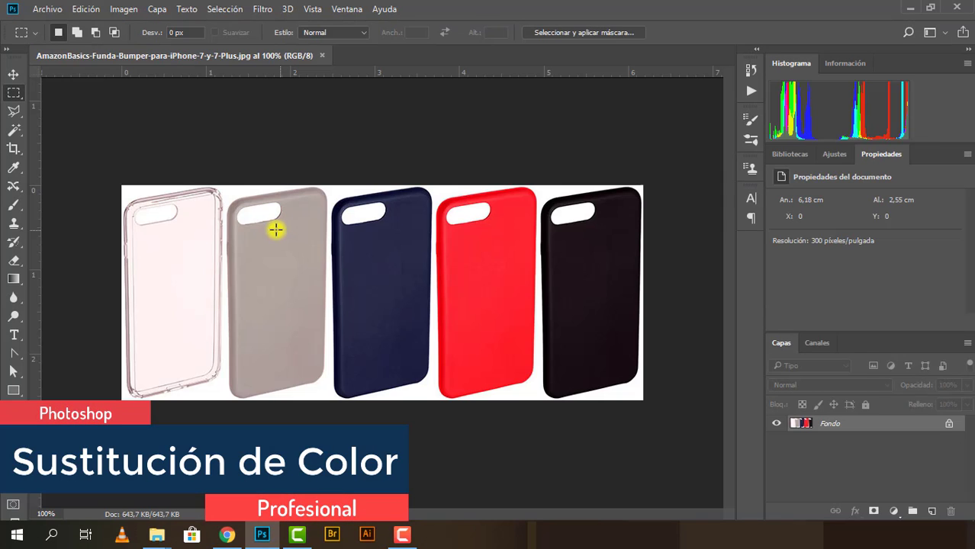
# Step: Quick-select the grey phone case, second from the left, excluding its holes
pyautogui.scroll(2, 268, 217)
pyautogui.scroll(-1, 397, 294)
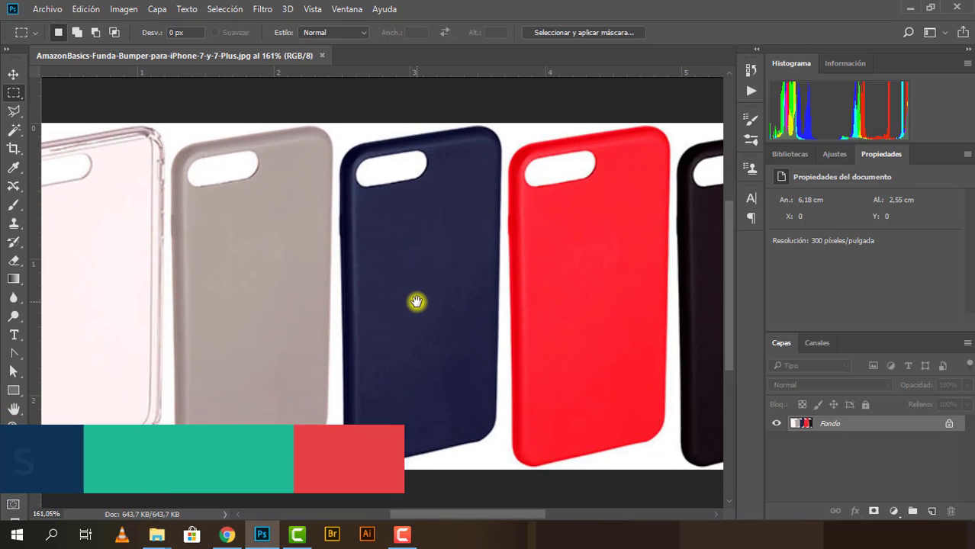
pyautogui.moveTo(416, 301); pyautogui.dragTo(419, 292)
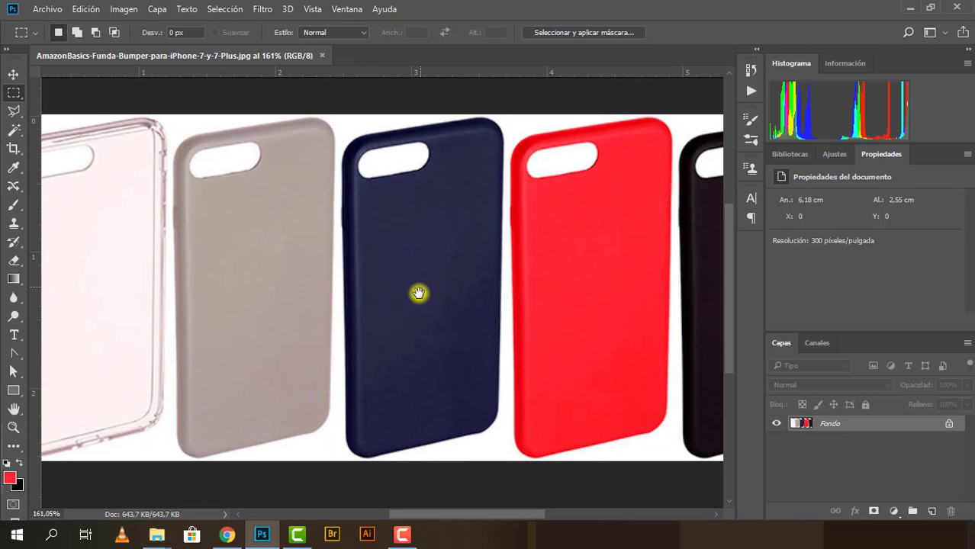
pyautogui.click(15, 130)
pyautogui.rightClick(15, 130)
pyautogui.click(68, 126)
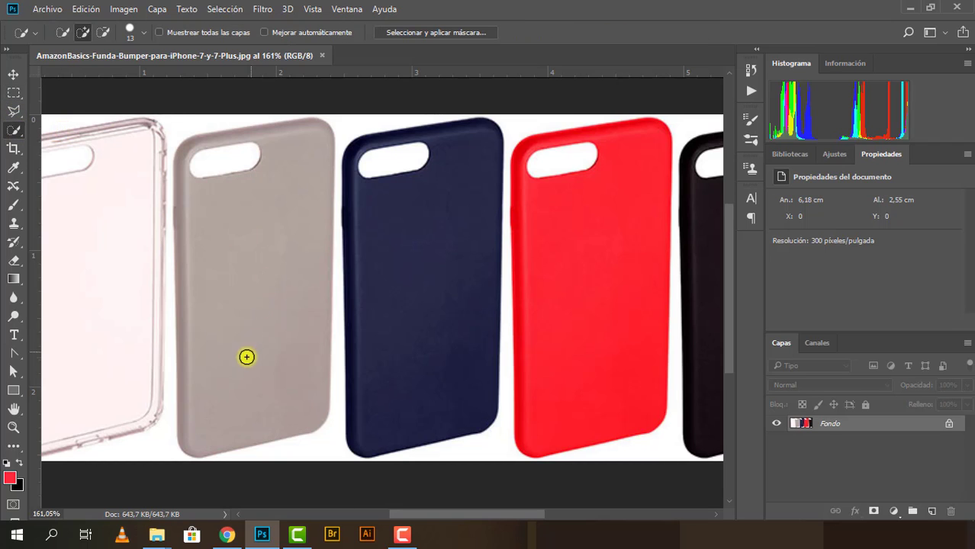
pyautogui.moveTo(204, 278); pyautogui.dragTo(197, 233)
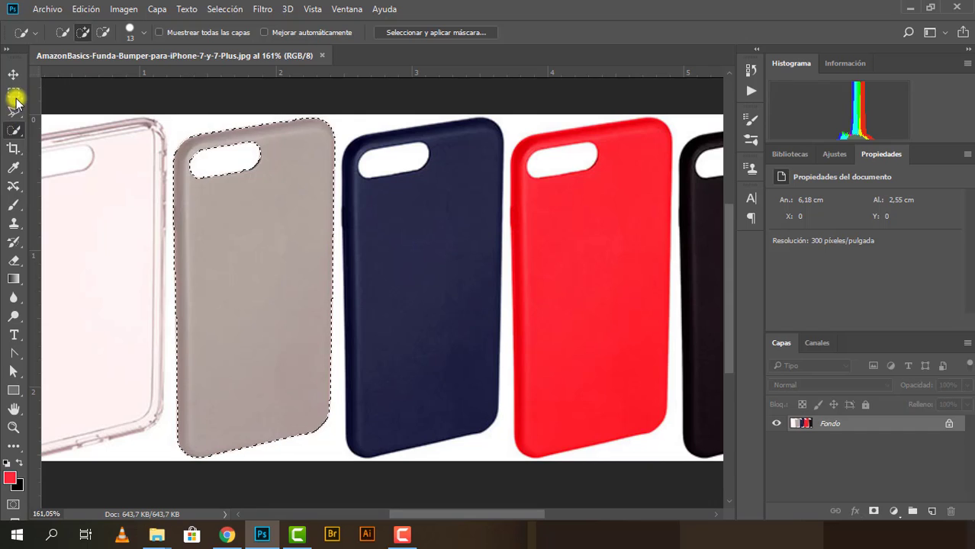
pyautogui.click(15, 206)
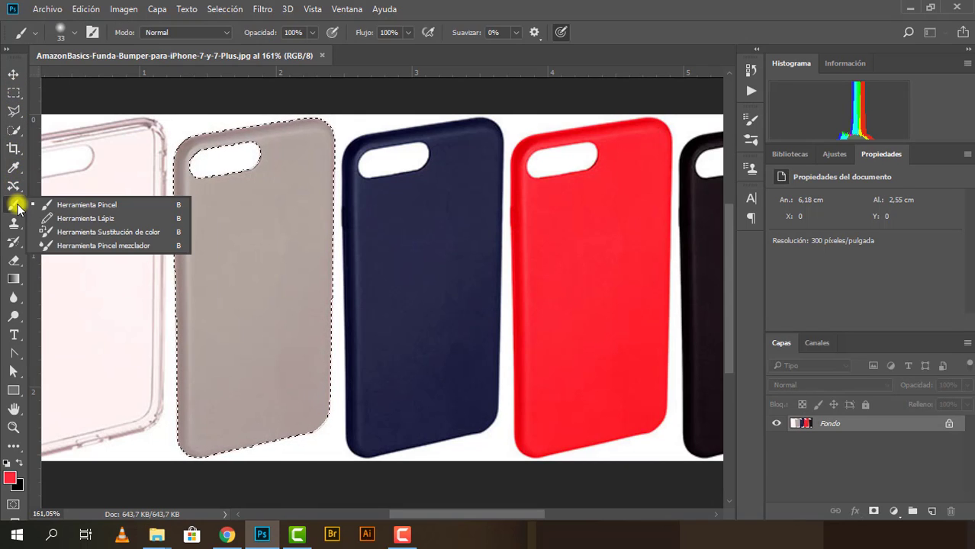
# Step: Select the Color Replacement tool and set its brush size to 29 px
pyautogui.click(82, 233)
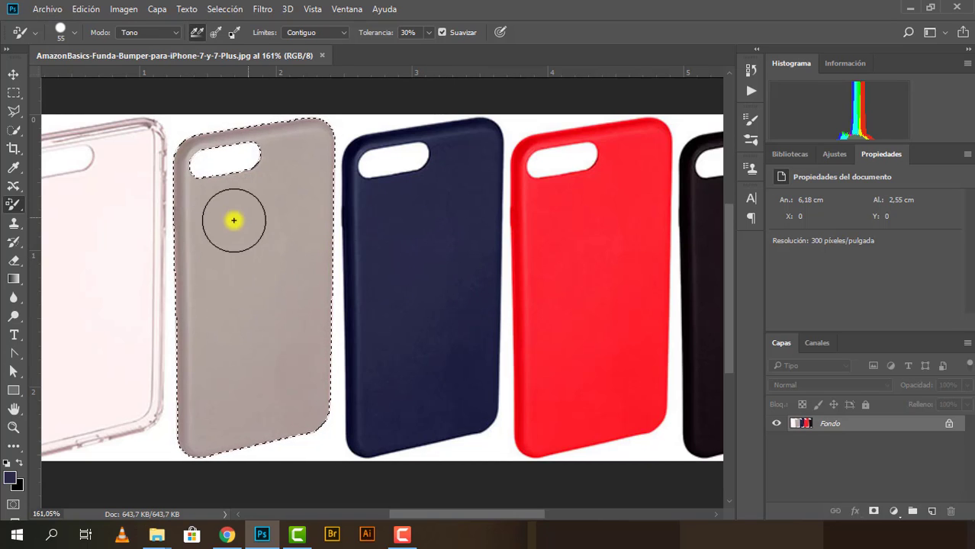
pyautogui.click(76, 34)
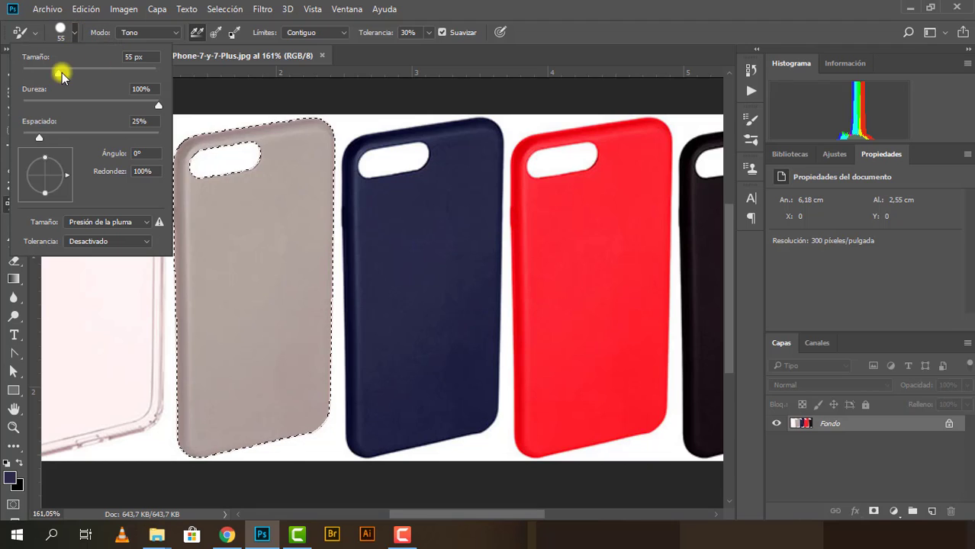
pyautogui.moveTo(62, 73); pyautogui.dragTo(42, 74)
pyautogui.click(145, 154)
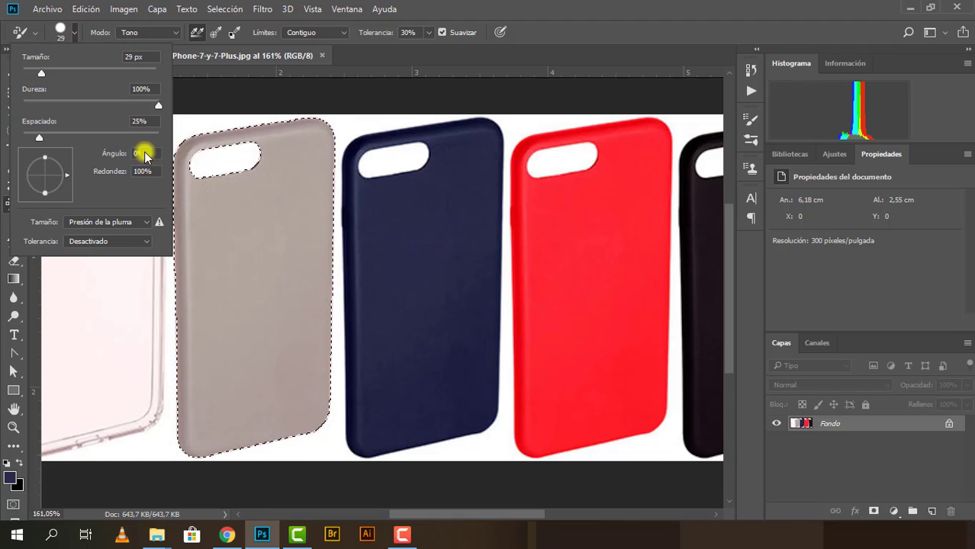
pyautogui.click(73, 34)
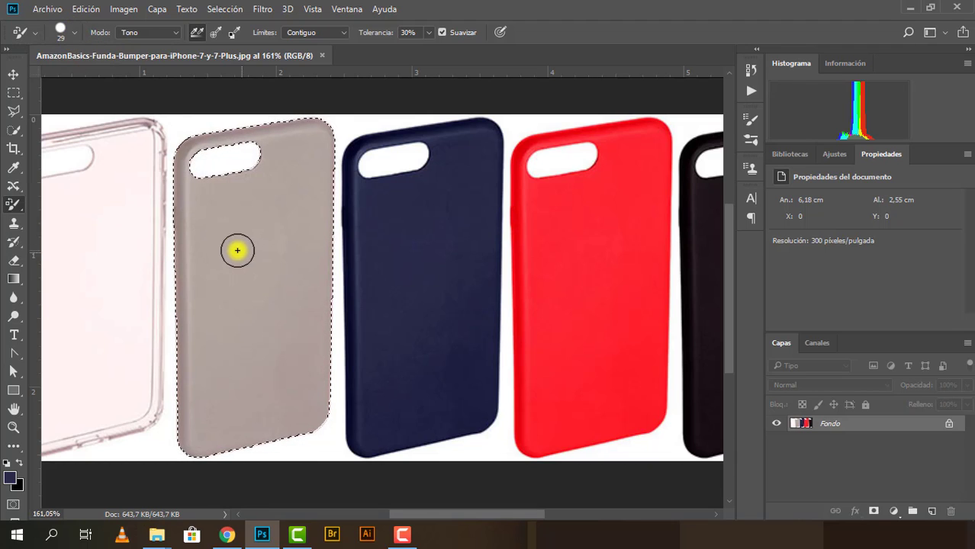
# Step: Paint over the selected grey case in Tono mode, tinting it bluish-grey
pyautogui.moveTo(213, 275); pyautogui.dragTo(195, 168)
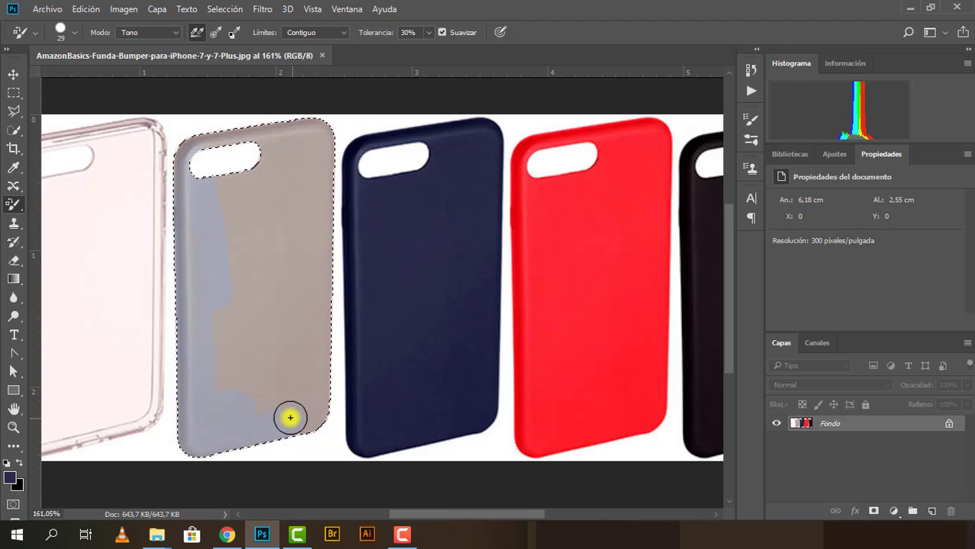
pyautogui.moveTo(316, 379); pyautogui.dragTo(302, 354)
pyautogui.moveTo(297, 393)
pyautogui.mouseDown()
pyautogui.moveTo(255, 402)
pyautogui.moveTo(202, 396)
pyautogui.moveTo(222, 303)
pyautogui.moveTo(263, 309)
pyautogui.moveTo(280, 345)
pyautogui.moveTo(332, 240)
pyautogui.moveTo(324, 173)
pyautogui.moveTo(303, 283)
pyautogui.moveTo(292, 224)
pyautogui.moveTo(240, 272)
pyautogui.moveTo(238, 184)
pyautogui.moveTo(294, 163)
pyautogui.moveTo(327, 130)
pyautogui.moveTo(241, 127)
pyautogui.moveTo(187, 148)
pyautogui.moveTo(283, 133)
pyautogui.moveTo(320, 178)
pyautogui.moveTo(257, 137)
pyautogui.moveTo(189, 135)
pyautogui.moveTo(209, 174)
pyautogui.moveTo(316, 281)
pyautogui.mouseUp()
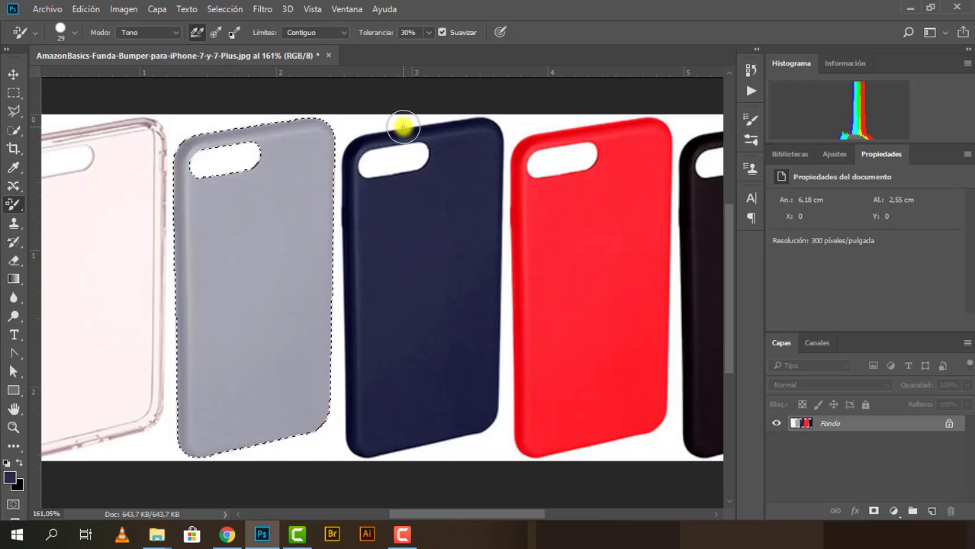
pyautogui.scroll(-3, 258, 299)
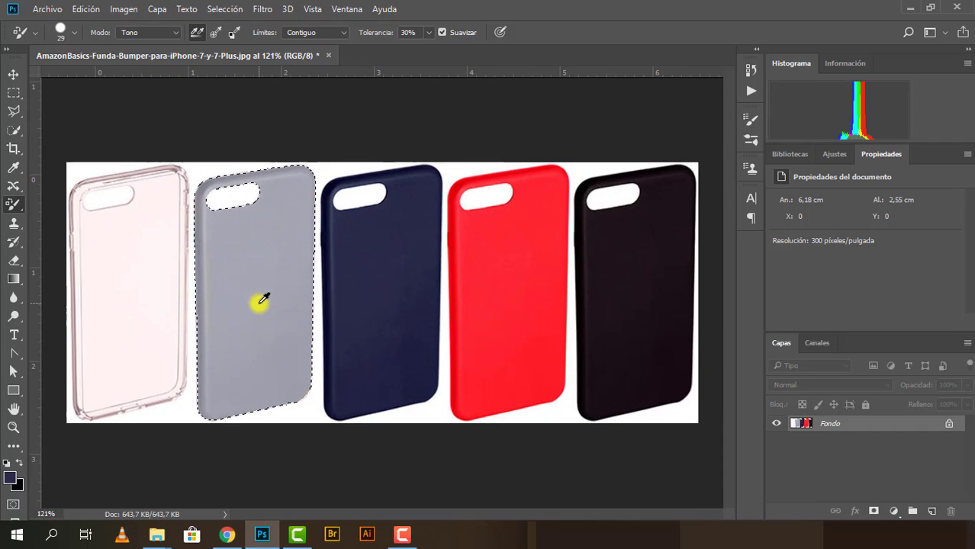
# Step: Set the brush mode to Saturación and paint over the case's left and upper parts
pyautogui.click(175, 33)
pyautogui.click(176, 35)
pyautogui.click(177, 34)
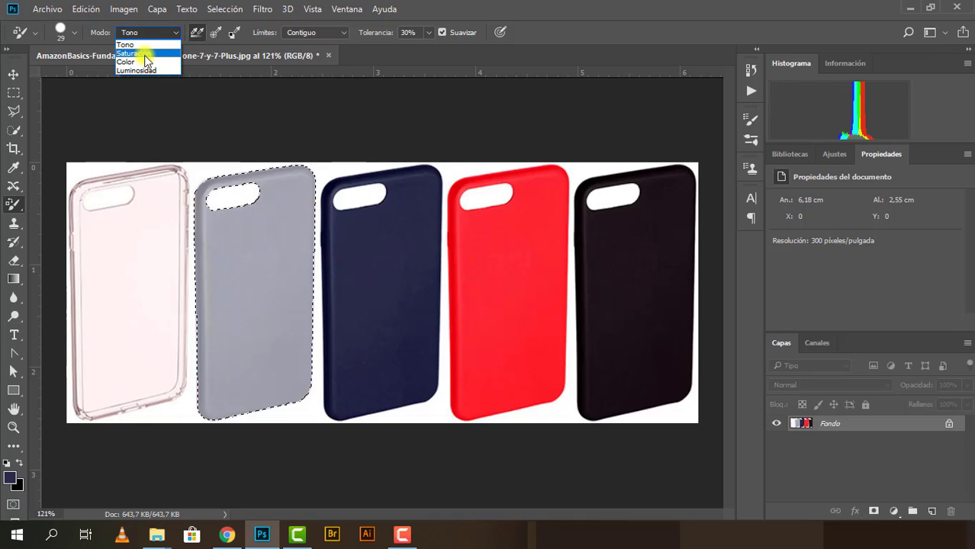
pyautogui.click(144, 55)
pyautogui.moveTo(216, 280)
pyautogui.mouseDown()
pyautogui.moveTo(211, 196)
pyautogui.moveTo(202, 211)
pyautogui.moveTo(200, 346)
pyautogui.moveTo(259, 405)
pyautogui.moveTo(222, 411)
pyautogui.moveTo(312, 361)
pyautogui.moveTo(237, 389)
pyautogui.moveTo(252, 342)
pyautogui.moveTo(219, 370)
pyautogui.moveTo(239, 261)
pyautogui.moveTo(267, 332)
pyautogui.moveTo(270, 279)
pyautogui.moveTo(296, 339)
pyautogui.mouseUp()
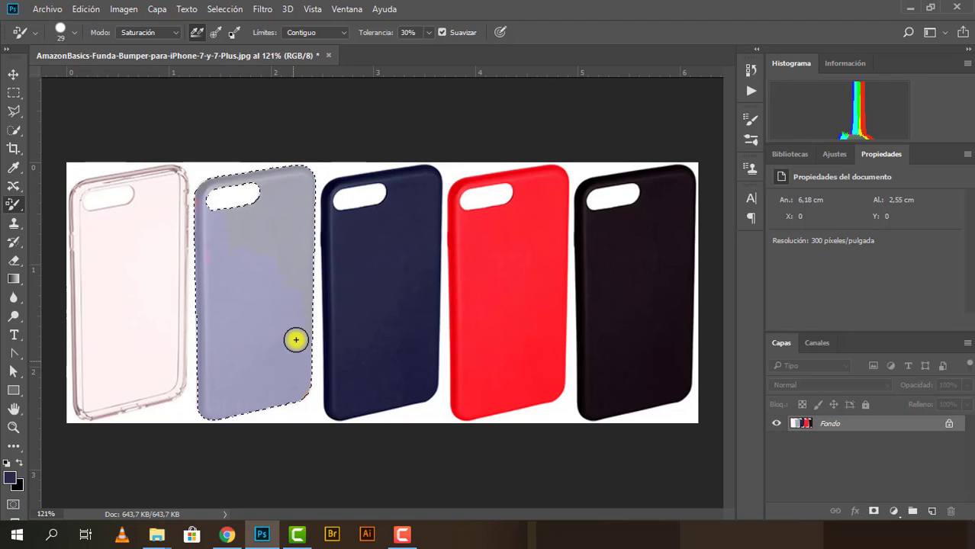
pyautogui.moveTo(301, 286)
pyautogui.mouseDown()
pyautogui.moveTo(296, 237)
pyautogui.moveTo(279, 209)
pyautogui.moveTo(211, 245)
pyautogui.moveTo(275, 191)
pyautogui.moveTo(283, 163)
pyautogui.moveTo(196, 198)
pyautogui.mouseUp()
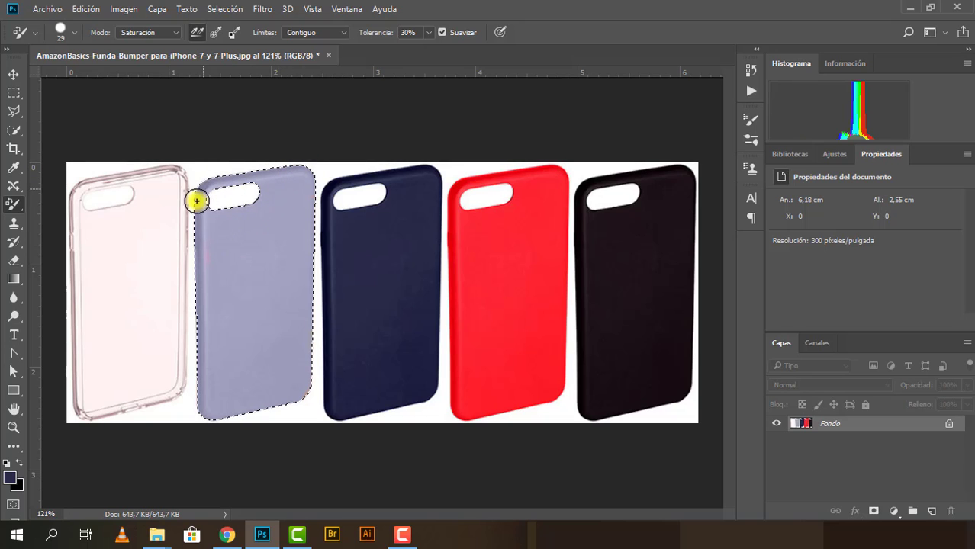
# Step: Change the mode to Color, then Luminosidad, and paint the case dark navy
pyautogui.click(148, 32)
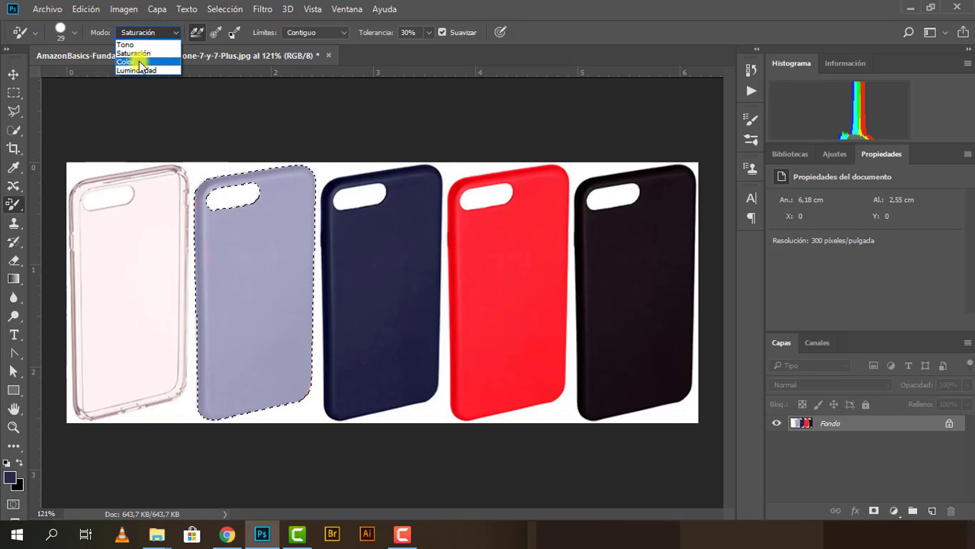
pyautogui.click(137, 58)
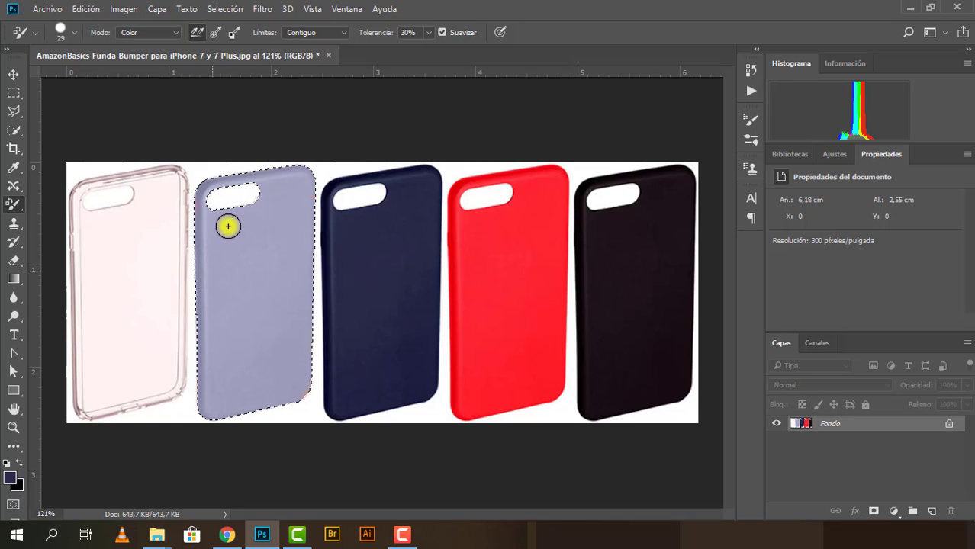
pyautogui.click(163, 34)
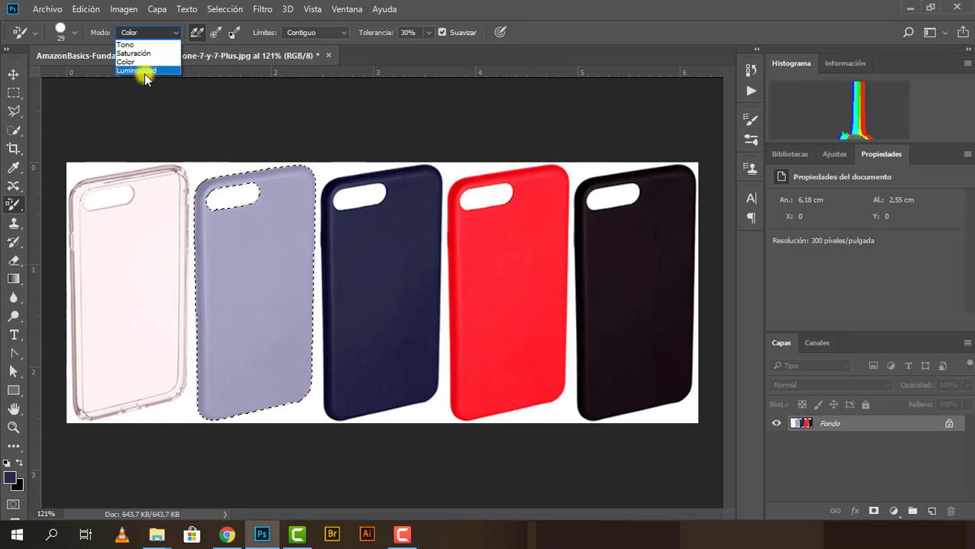
pyautogui.click(144, 73)
pyautogui.moveTo(235, 203)
pyautogui.mouseDown()
pyautogui.moveTo(270, 242)
pyautogui.moveTo(231, 266)
pyautogui.moveTo(228, 281)
pyautogui.moveTo(222, 208)
pyautogui.moveTo(199, 218)
pyautogui.moveTo(198, 198)
pyautogui.moveTo(270, 181)
pyautogui.moveTo(265, 193)
pyautogui.moveTo(294, 170)
pyautogui.moveTo(307, 200)
pyautogui.moveTo(284, 328)
pyautogui.moveTo(309, 311)
pyautogui.moveTo(298, 331)
pyautogui.moveTo(298, 398)
pyautogui.moveTo(211, 411)
pyautogui.moveTo(199, 303)
pyautogui.moveTo(219, 296)
pyautogui.moveTo(220, 333)
pyautogui.moveTo(240, 355)
pyautogui.moveTo(232, 350)
pyautogui.moveTo(261, 322)
pyautogui.moveTo(279, 365)
pyautogui.moveTo(259, 394)
pyautogui.moveTo(250, 356)
pyautogui.mouseUp()
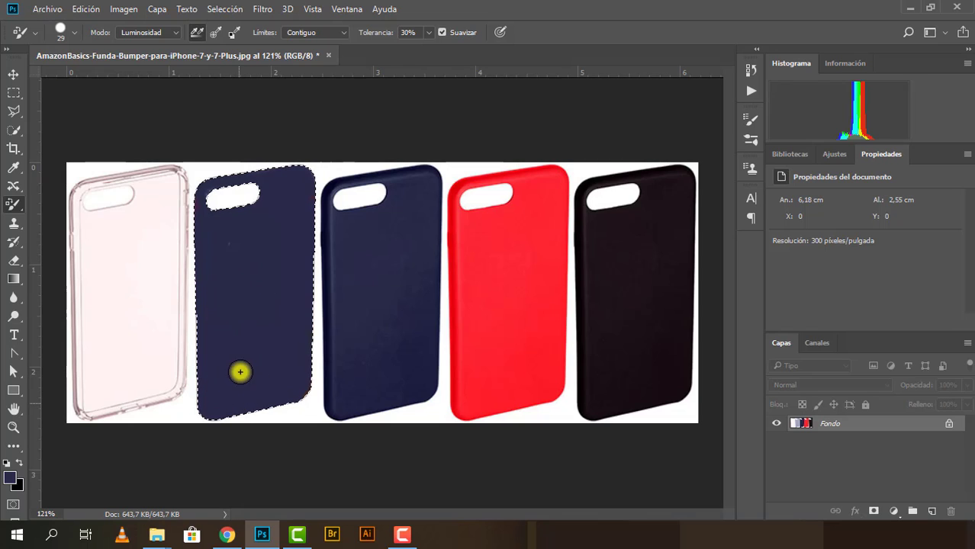
# Step: Deselect the case and step back in History to its lavender state
pyautogui.hotkey('ctrl', 'd')
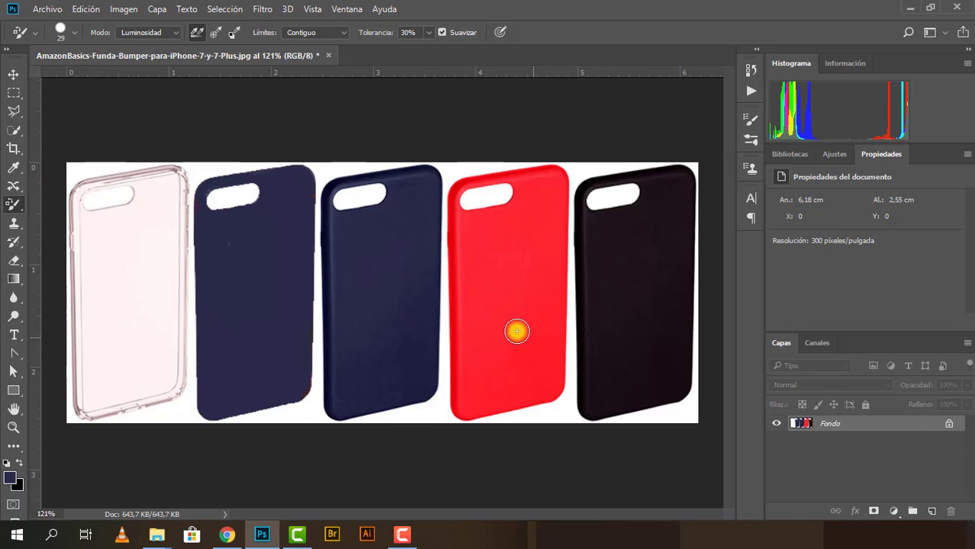
pyautogui.scroll(1, 229, 268)
pyautogui.scroll(1, 235, 268)
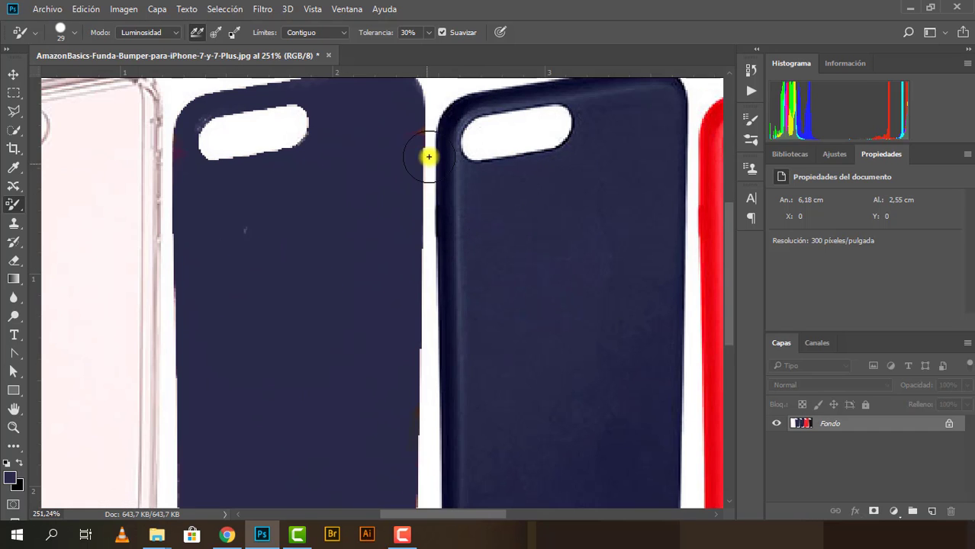
pyautogui.scroll(-1, 402, 274)
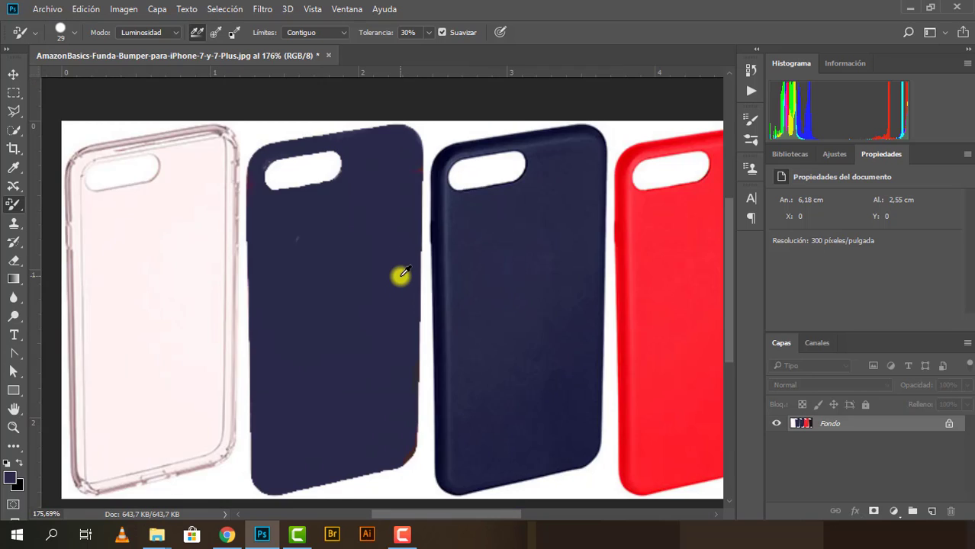
pyautogui.scroll(-1, 402, 274)
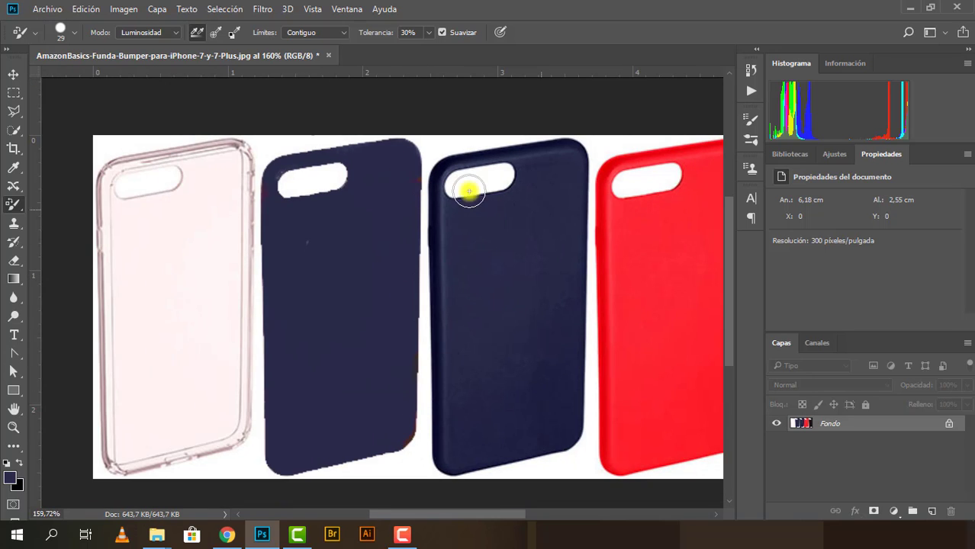
pyautogui.scroll(-1, 394, 250)
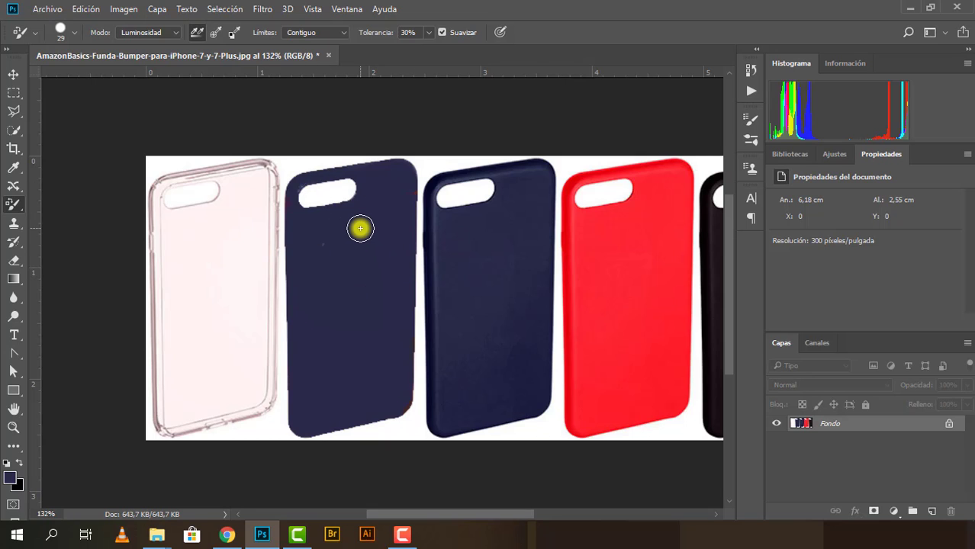
pyautogui.click(360, 229)
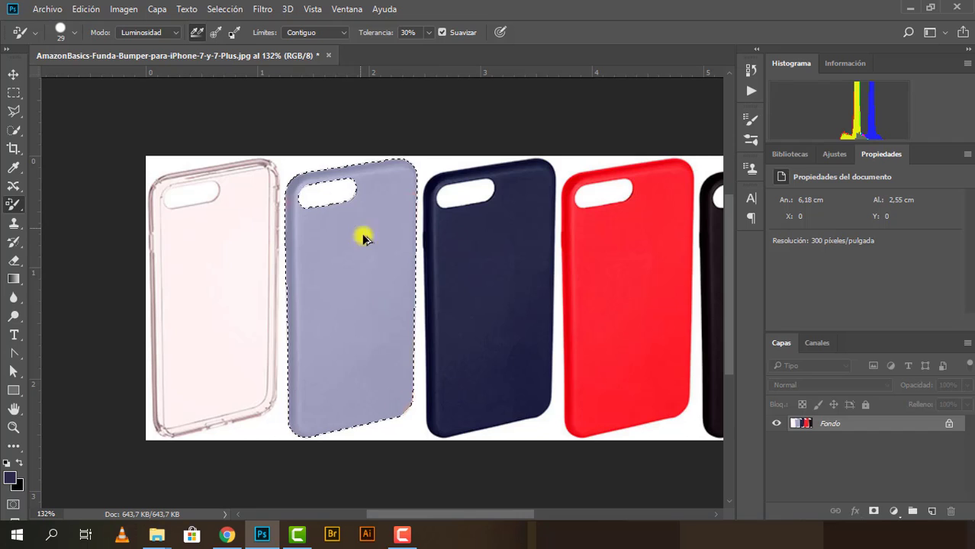
# Step: Repaint the case's left rim so it is evenly lavender
pyautogui.scroll(1, 320, 276)
pyautogui.scroll(1, 317, 267)
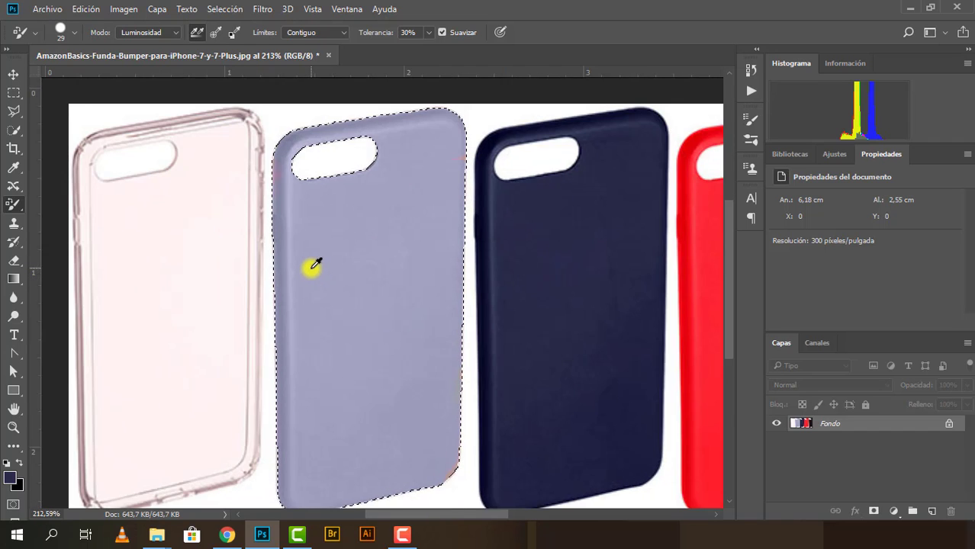
pyautogui.scroll(1, 311, 261)
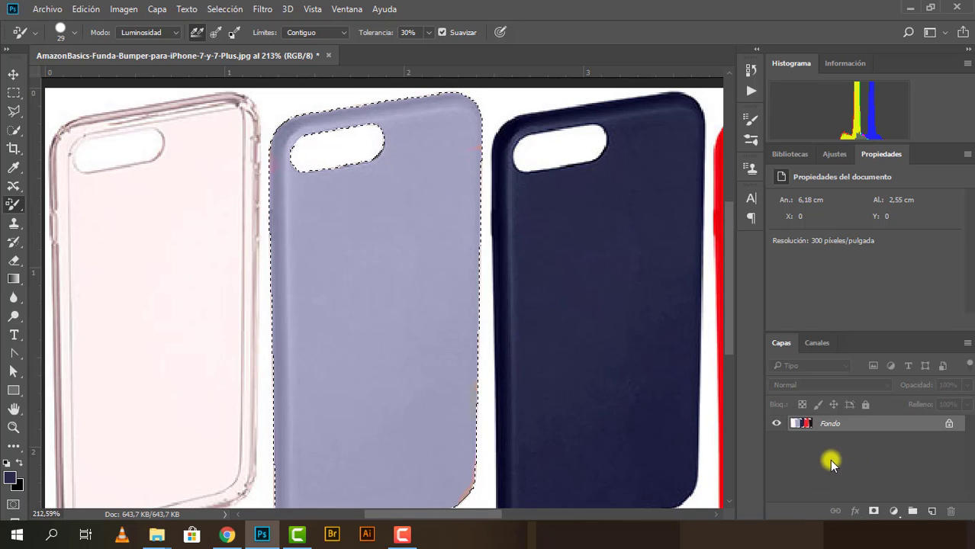
pyautogui.scroll(-1, 502, 271)
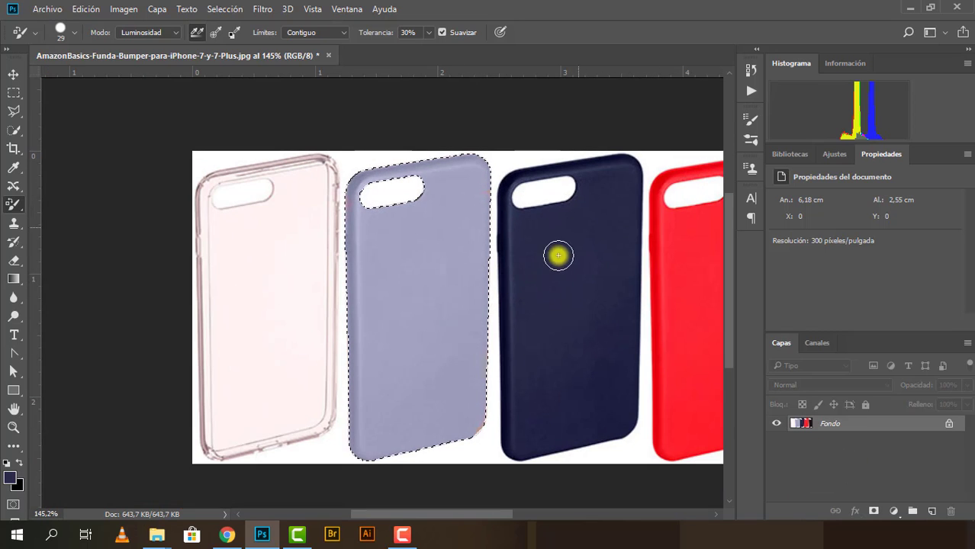
pyautogui.scroll(-1, 505, 279)
pyautogui.scroll(1, 343, 228)
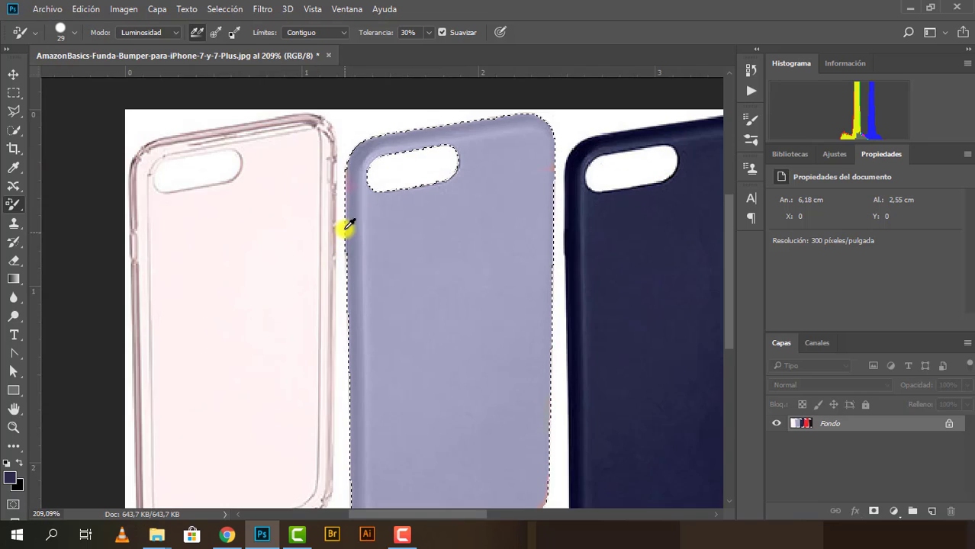
pyautogui.scroll(1, 359, 208)
pyautogui.moveTo(380, 191); pyautogui.dragTo(370, 290)
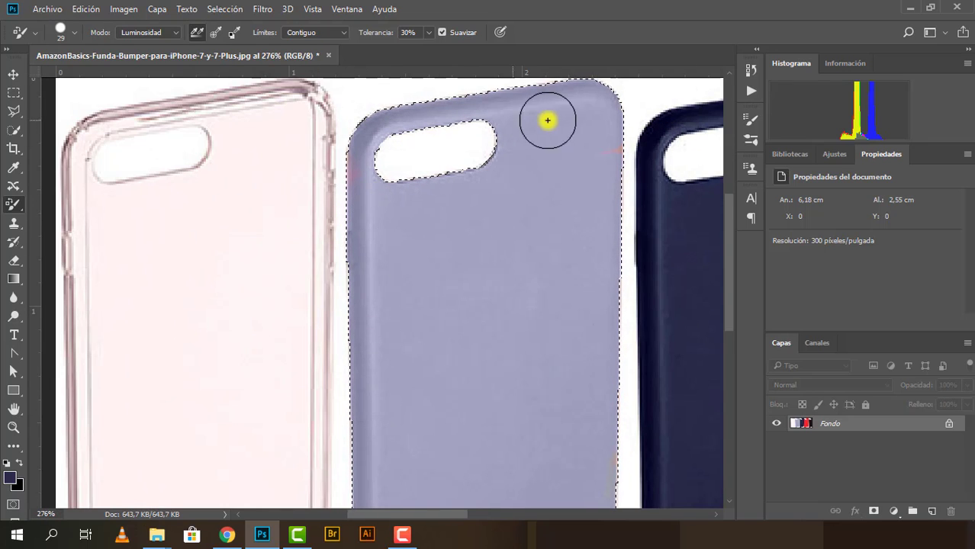
# Step: Confirm the brush mode stays Luminosidad and clear the selection
pyautogui.scroll(-1, 565, 195)
pyautogui.scroll(-1, 526, 336)
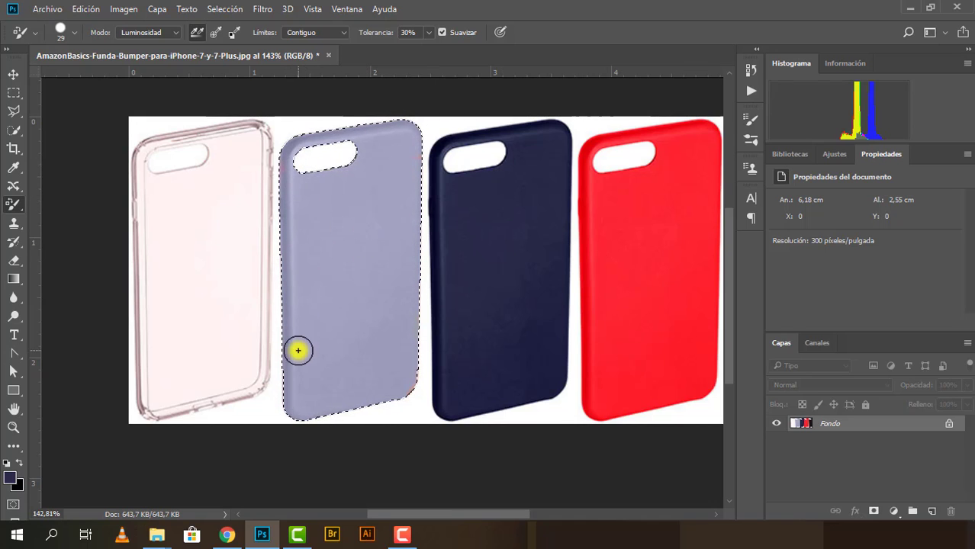
pyautogui.click(180, 34)
pyautogui.click(174, 34)
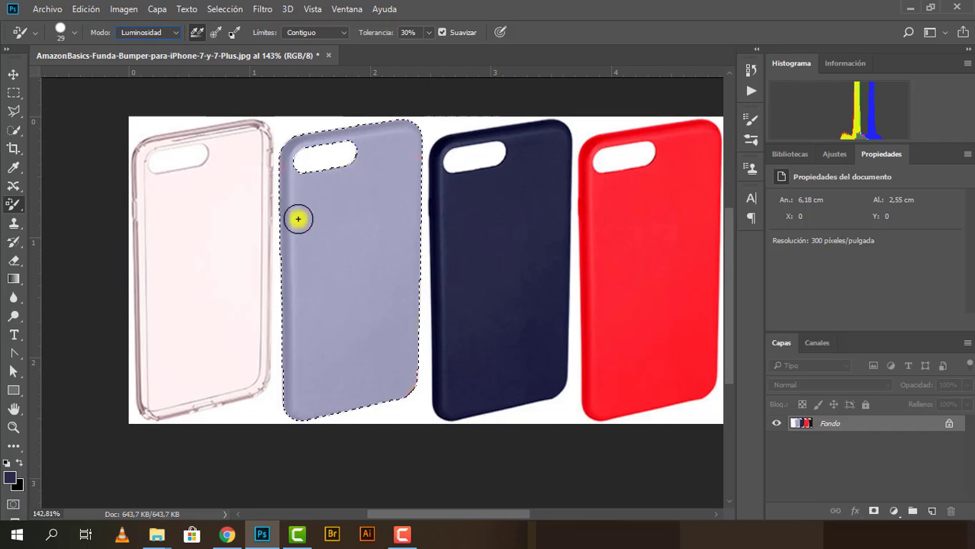
pyautogui.hotkey('ctrl', 'd')
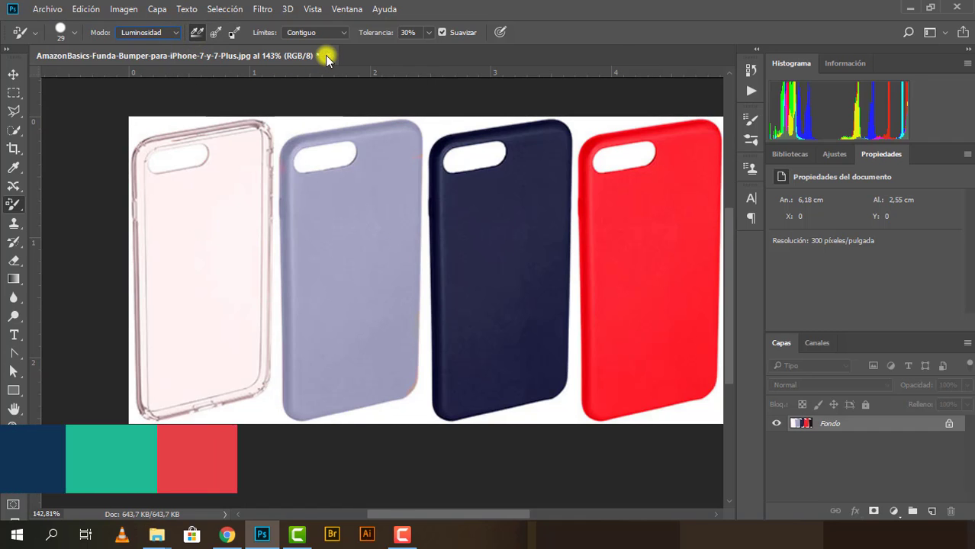
# Step: Close the phone case document and return to the video 4 folder in Explorer
pyautogui.click(328, 56)
pyautogui.click(475, 218)
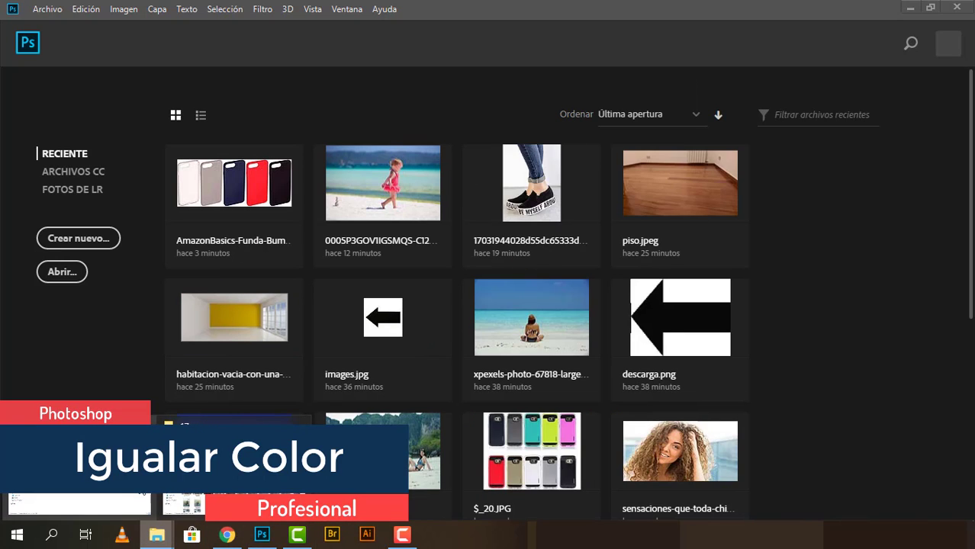
pyautogui.click(229, 466)
pyautogui.click(13, 45)
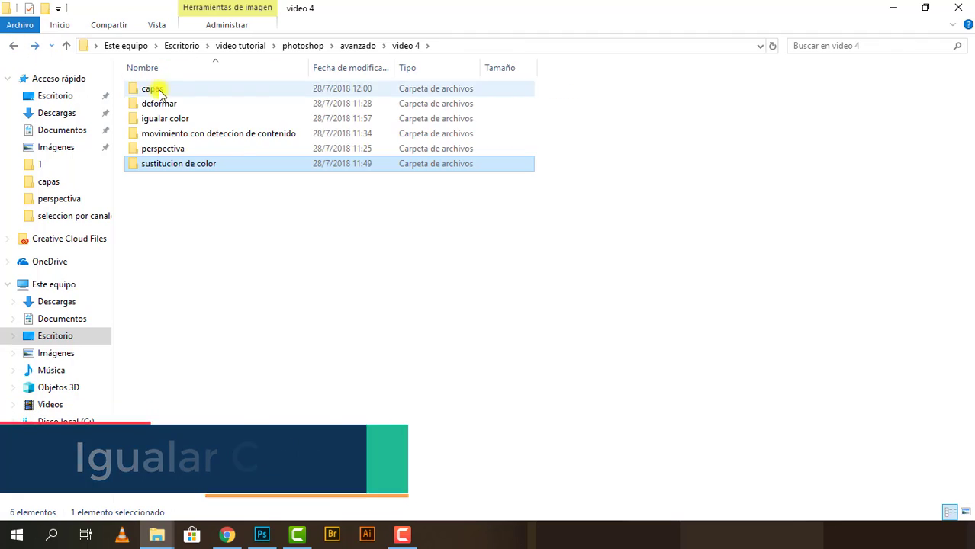
# Step: Open _DSC0107 from the igualar color folder with Photoshop CC 2018
pyautogui.doubleClick(181, 119)
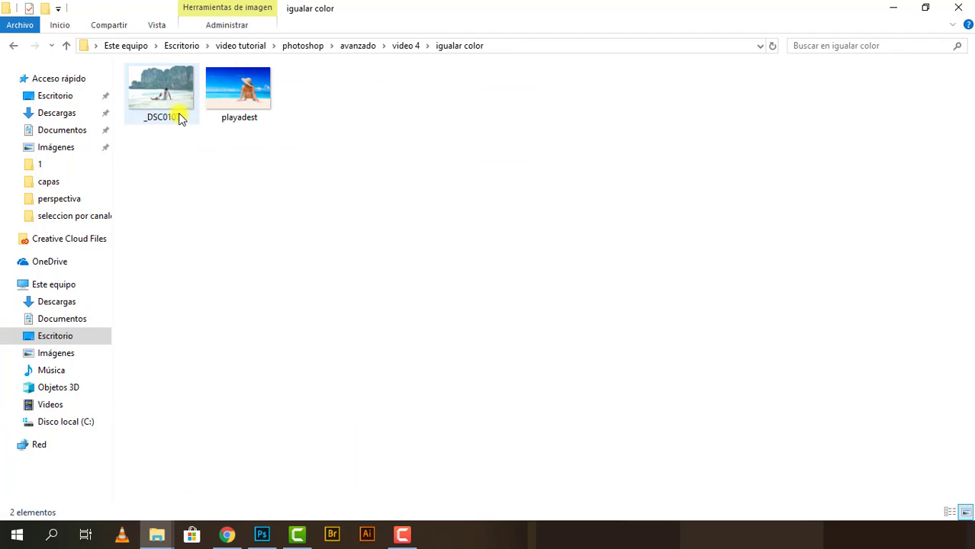
pyautogui.click(171, 97)
pyautogui.rightClick(178, 98)
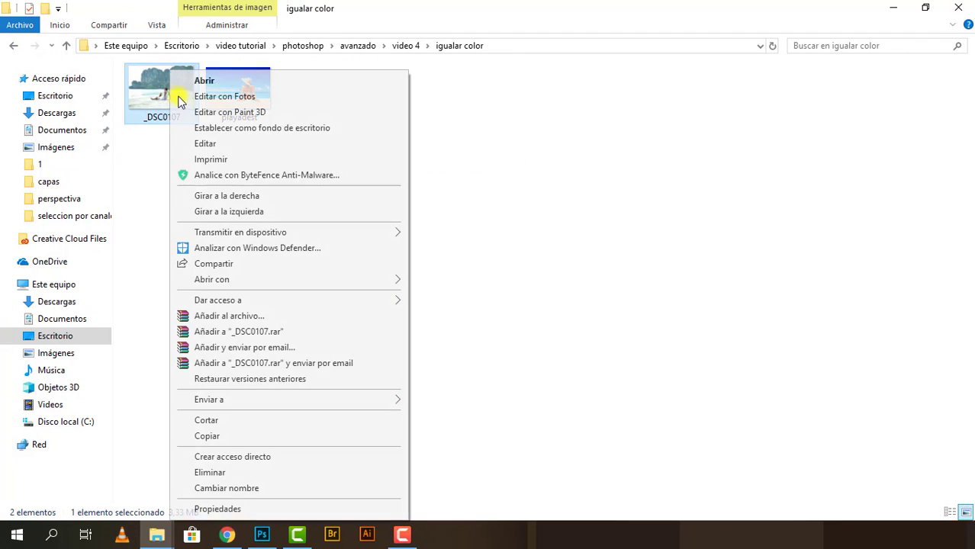
pyautogui.moveTo(290, 279)
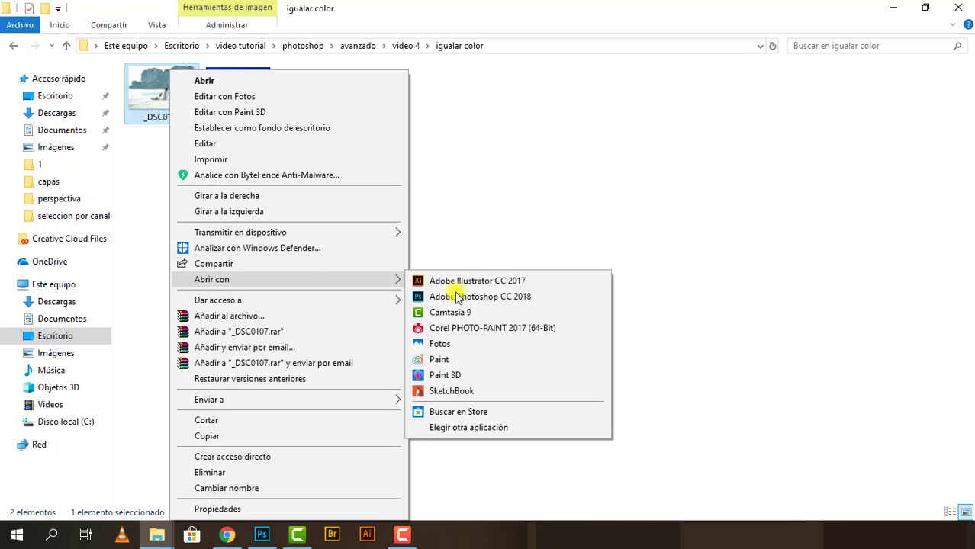
pyautogui.click(462, 296)
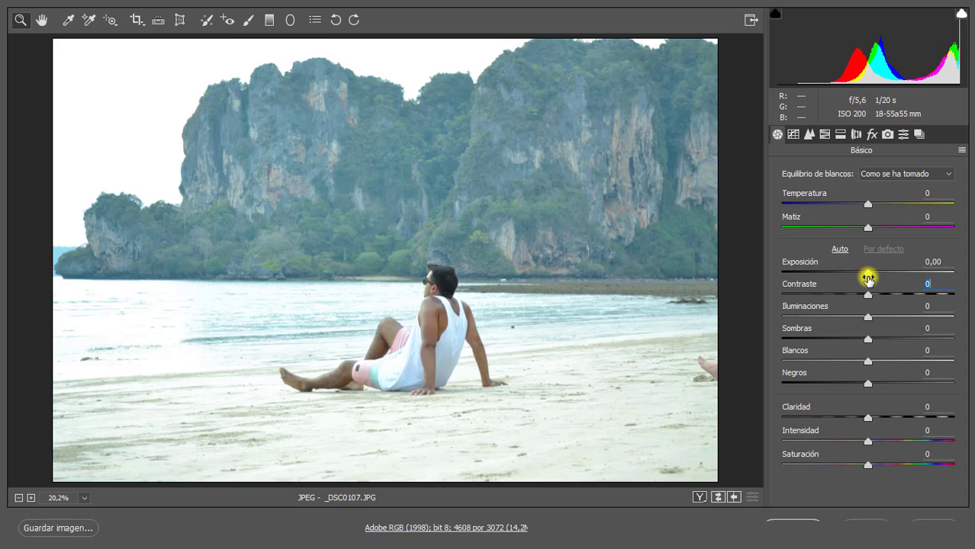
# Step: Set Exposición -0,45, Sombras -7, white balance from the white top, Temperatura +24; open in Photoshop
pyautogui.moveTo(869, 273); pyautogui.dragTo(860, 272)
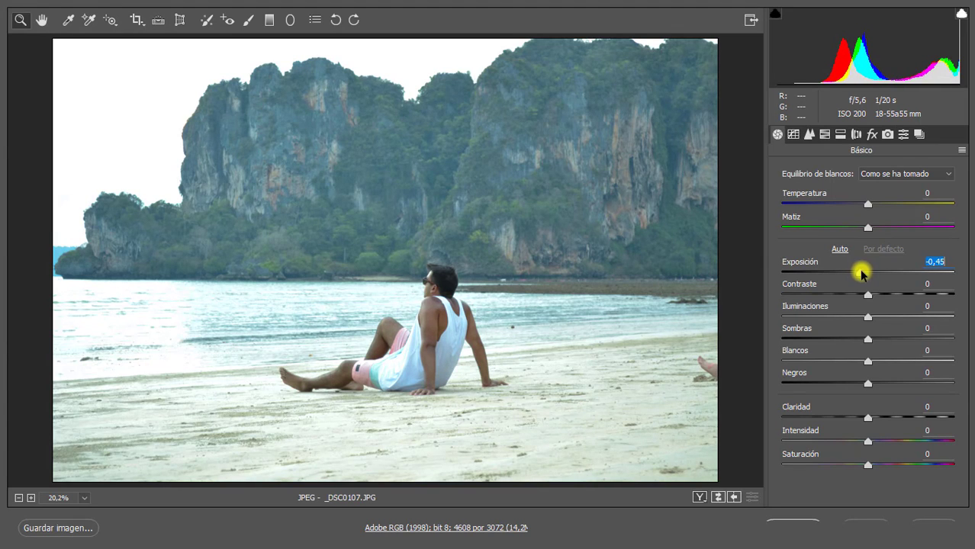
pyautogui.moveTo(858, 340); pyautogui.dragTo(855, 339)
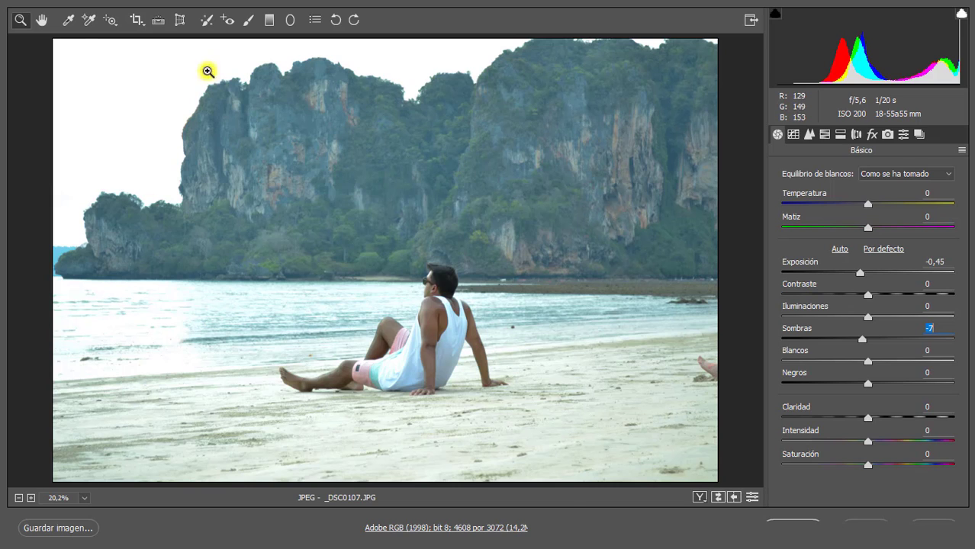
pyautogui.click(64, 20)
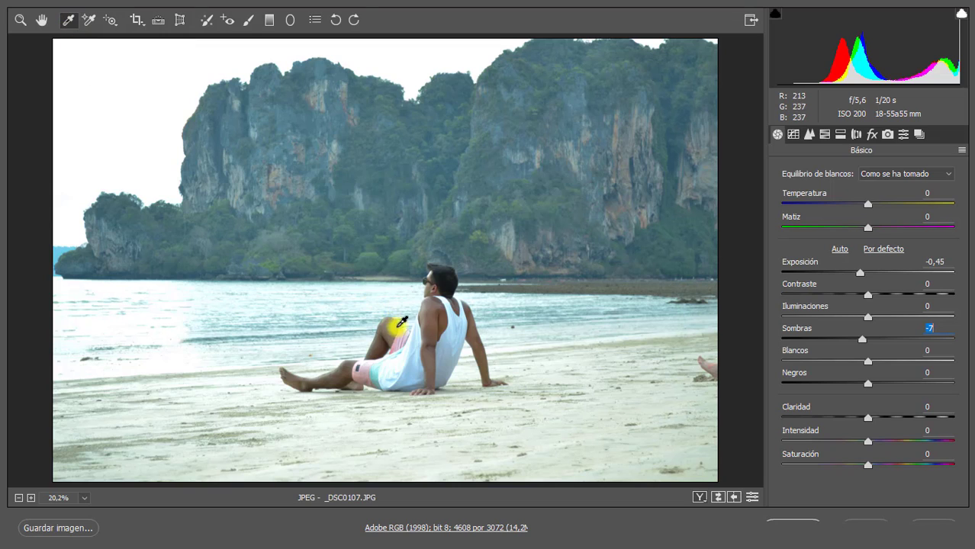
pyautogui.click(452, 315)
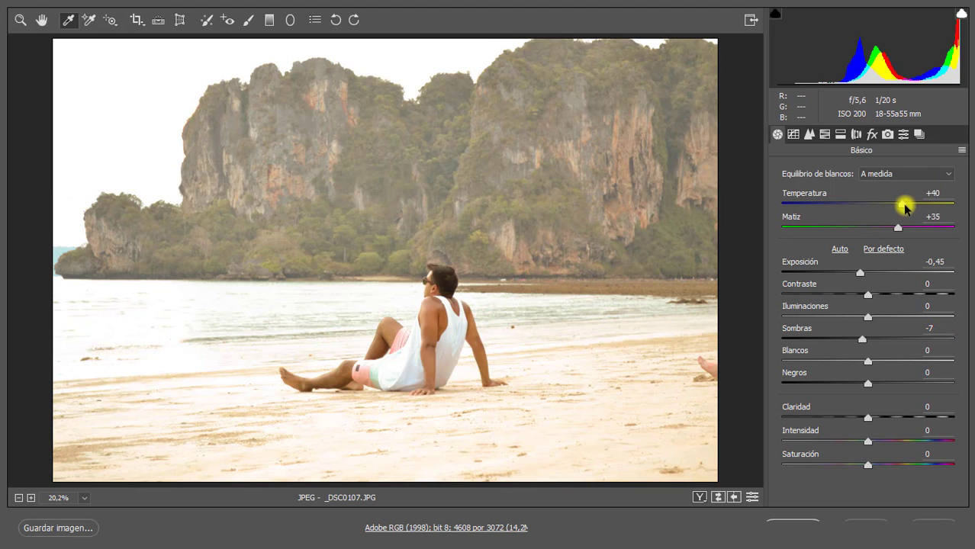
pyautogui.moveTo(898, 209)
pyautogui.mouseDown()
pyautogui.moveTo(877, 209)
pyautogui.moveTo(889, 211)
pyautogui.mouseUp()
pyautogui.press('Down')
pyautogui.press('Down')
pyautogui.press('Down')
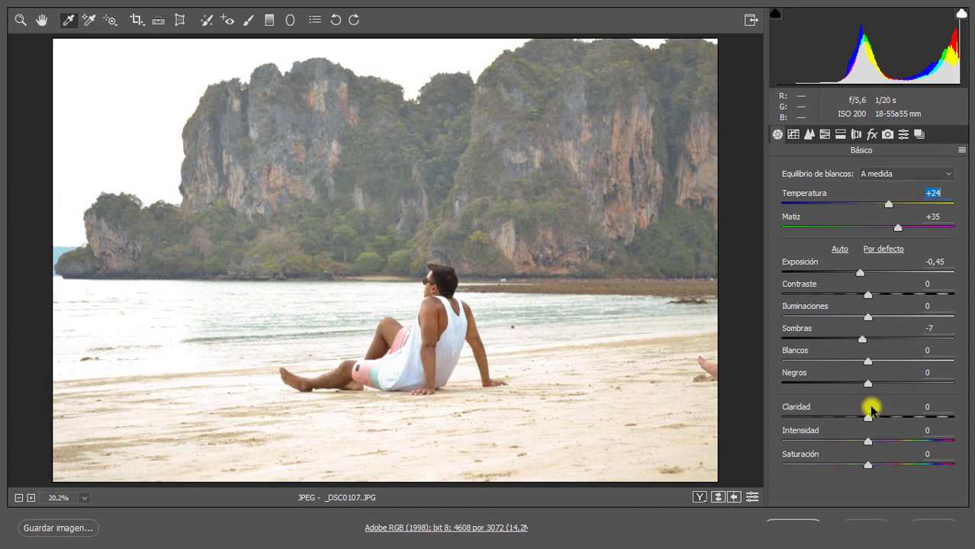
pyautogui.press('Return')
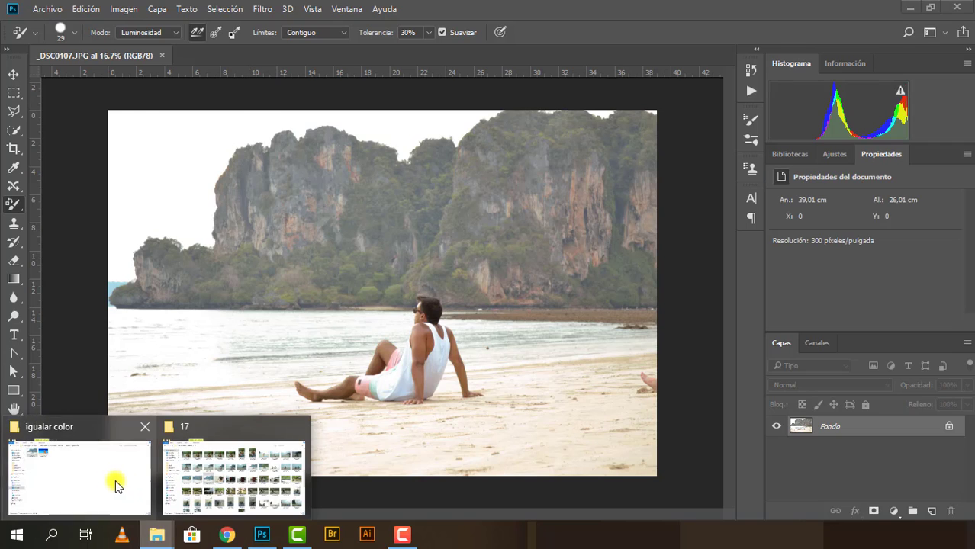
# Step: Open playadest.jpg from the igualar color folder in Photoshop, then switch back to _DSC0107
pyautogui.click(113, 482)
pyautogui.click(252, 107)
pyautogui.rightClick(252, 106)
pyautogui.moveTo(293, 280)
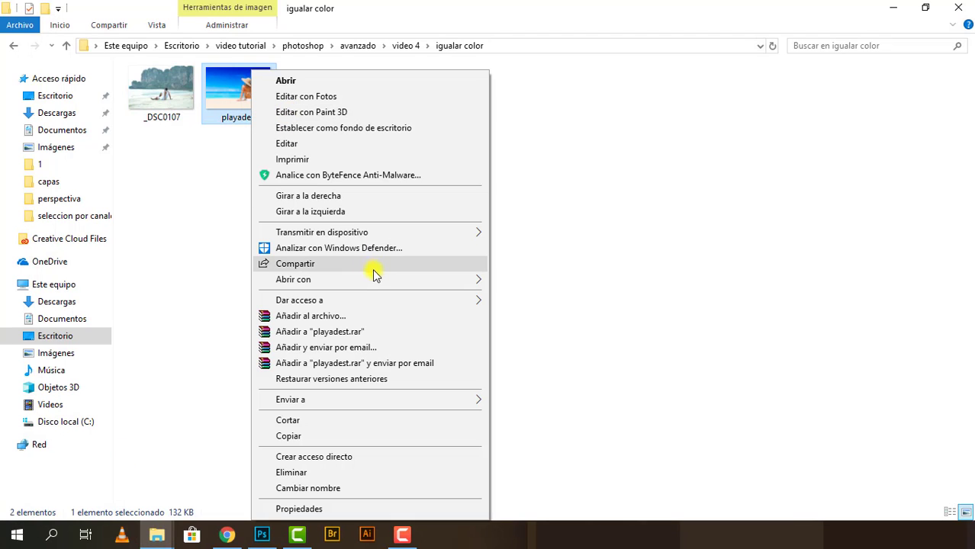
pyautogui.click(526, 297)
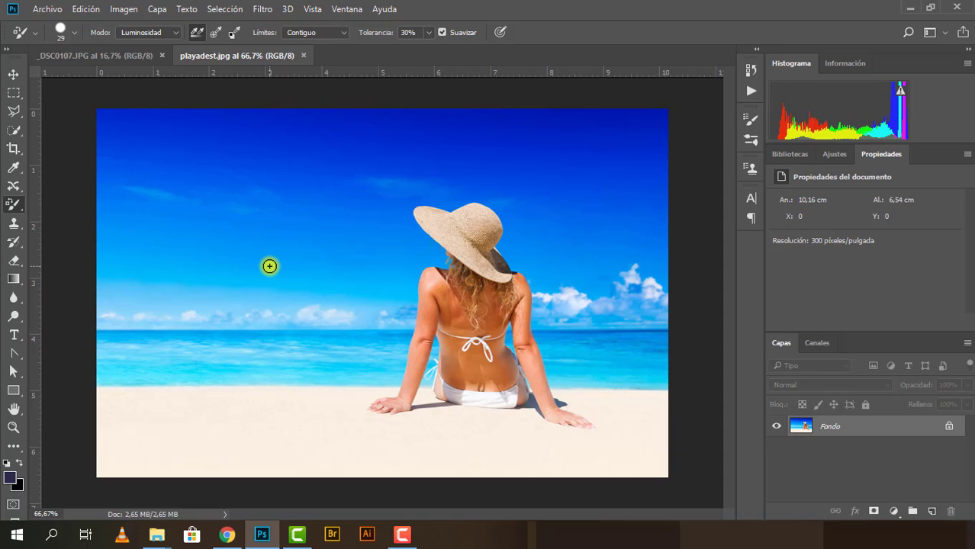
pyautogui.click(95, 55)
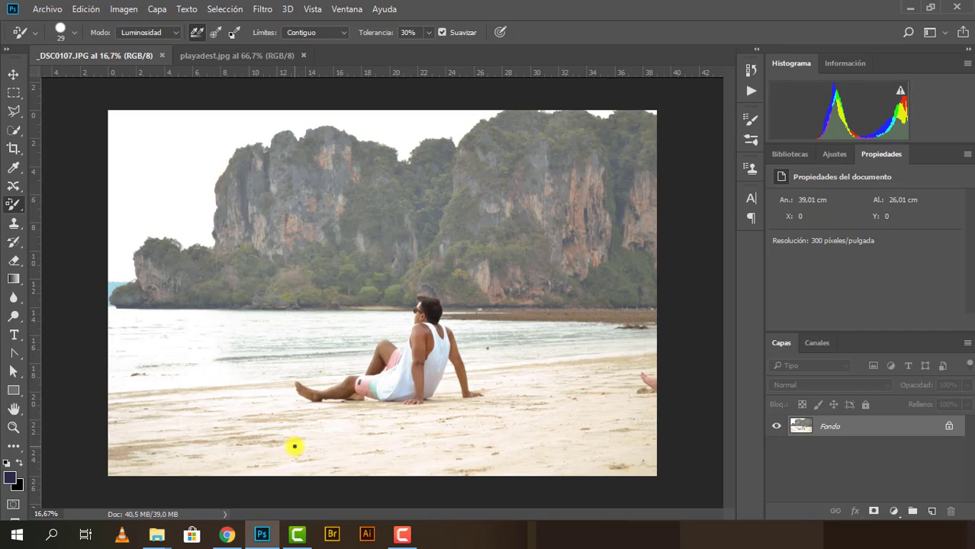
# Step: Open Imagen > Ajustes > Igualar color and choose playadest.jpg as the Origen
pyautogui.click(122, 9)
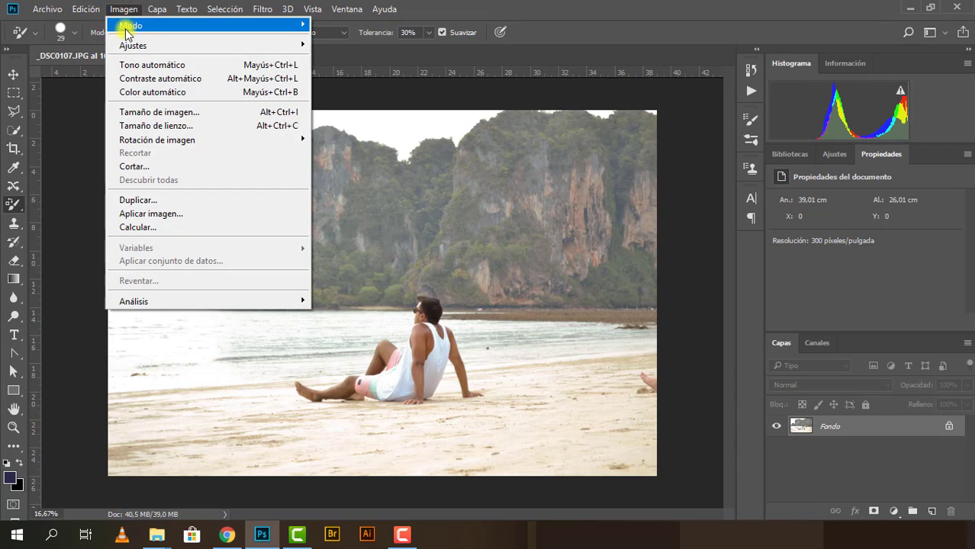
pyautogui.moveTo(133, 45)
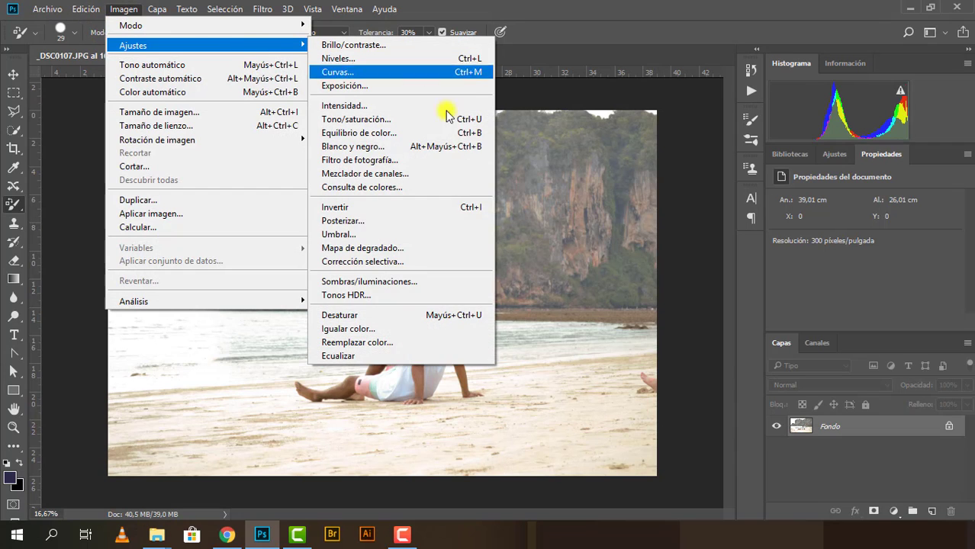
pyautogui.click(387, 332)
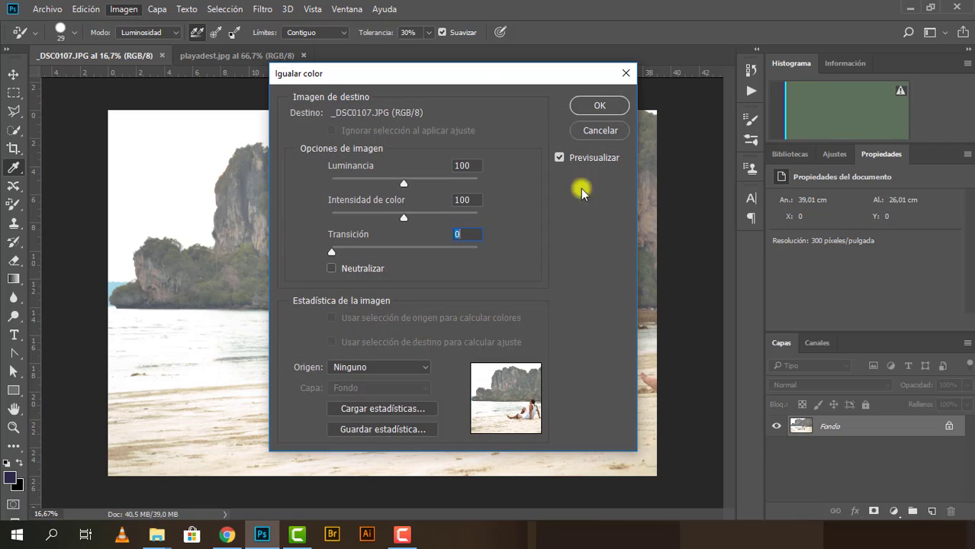
pyautogui.moveTo(412, 76); pyautogui.dragTo(642, 65)
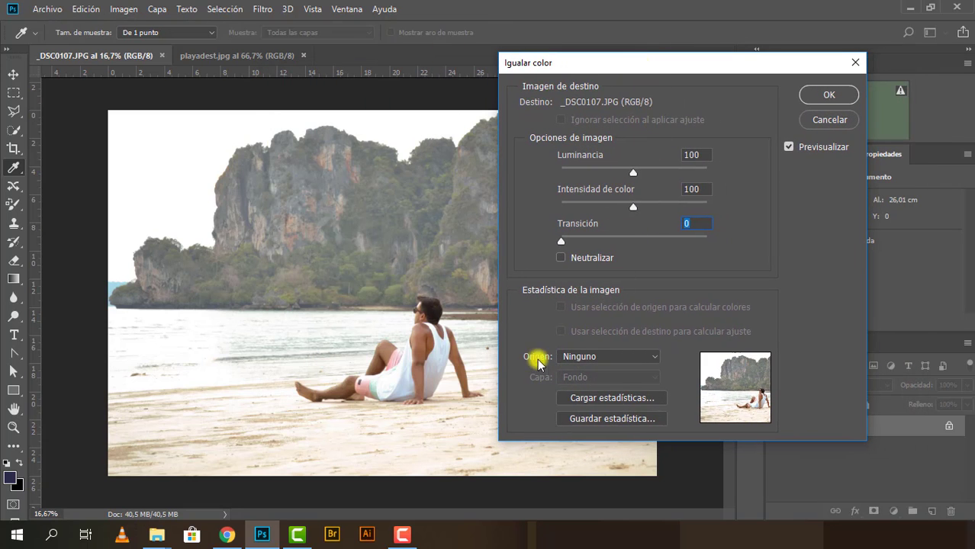
pyautogui.click(589, 357)
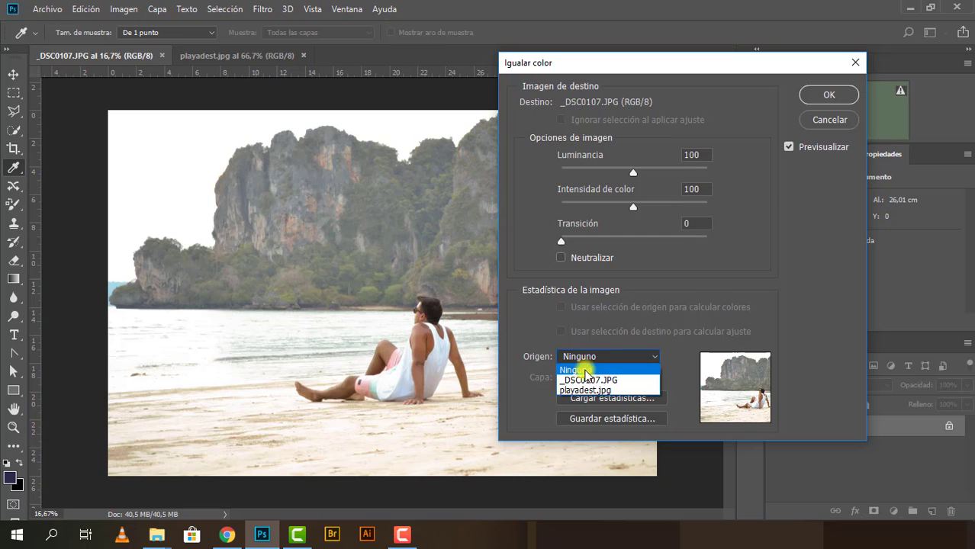
pyautogui.click(584, 390)
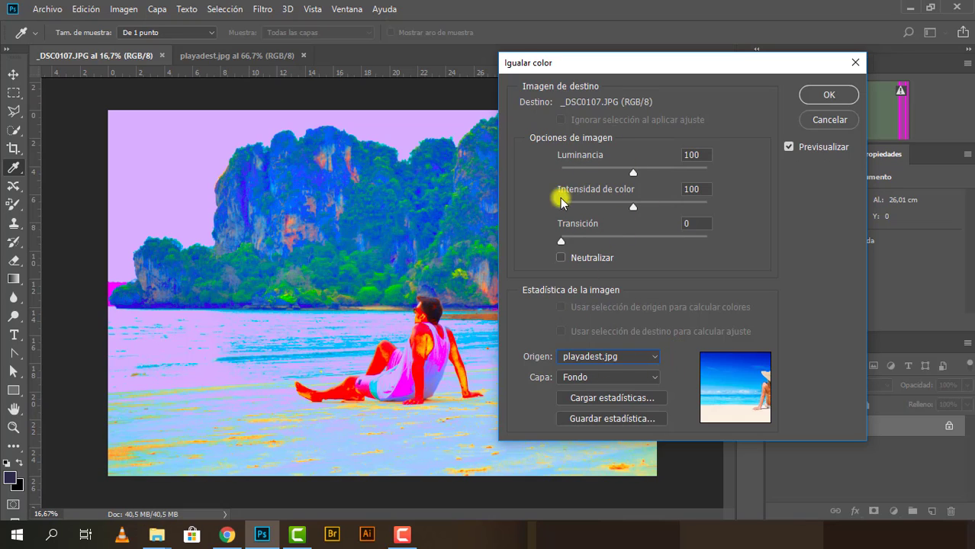
# Step: Adjust the Luminancia, Intensidad de color and Transición sliders to roughly tune the match
pyautogui.moveTo(632, 172)
pyautogui.mouseDown()
pyautogui.moveTo(588, 167)
pyautogui.moveTo(679, 176)
pyautogui.moveTo(647, 170)
pyautogui.mouseUp()
pyautogui.moveTo(631, 203)
pyautogui.mouseDown()
pyautogui.moveTo(675, 204)
pyautogui.moveTo(568, 210)
pyautogui.moveTo(591, 207)
pyautogui.mouseUp()
pyautogui.moveTo(561, 244)
pyautogui.mouseDown()
pyautogui.moveTo(712, 244)
pyautogui.moveTo(529, 233)
pyautogui.moveTo(639, 244)
pyautogui.mouseUp()
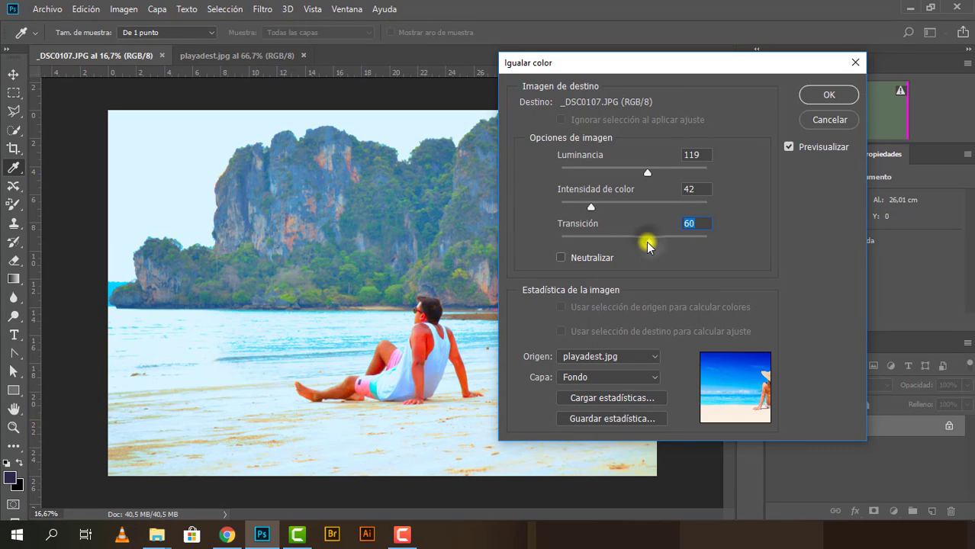
pyautogui.moveTo(650, 244); pyautogui.dragTo(646, 244)
pyautogui.moveTo(591, 208)
pyautogui.mouseDown()
pyautogui.moveTo(641, 206)
pyautogui.moveTo(576, 210)
pyautogui.mouseUp()
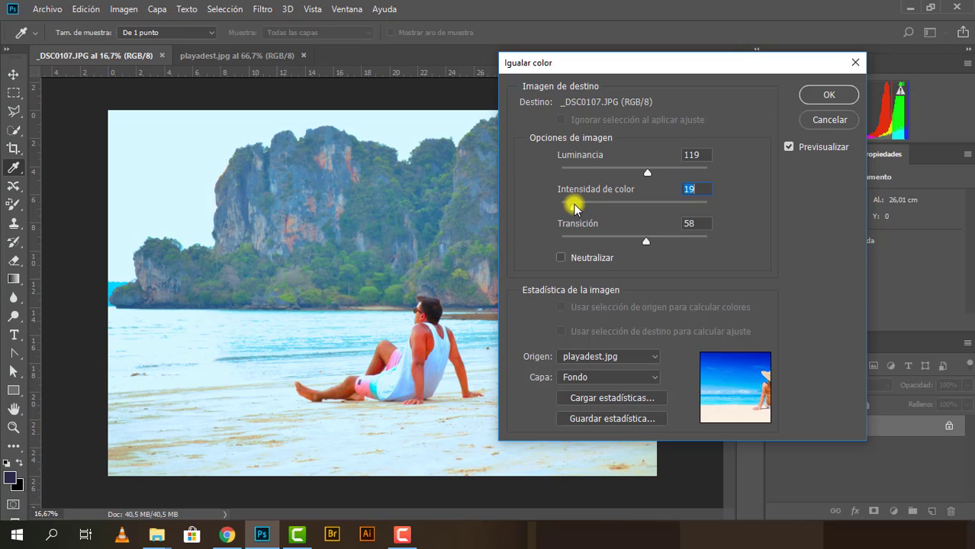
pyautogui.moveTo(647, 173)
pyautogui.mouseDown()
pyautogui.moveTo(684, 177)
pyautogui.moveTo(562, 178)
pyautogui.moveTo(677, 181)
pyautogui.moveTo(639, 178)
pyautogui.mouseUp()
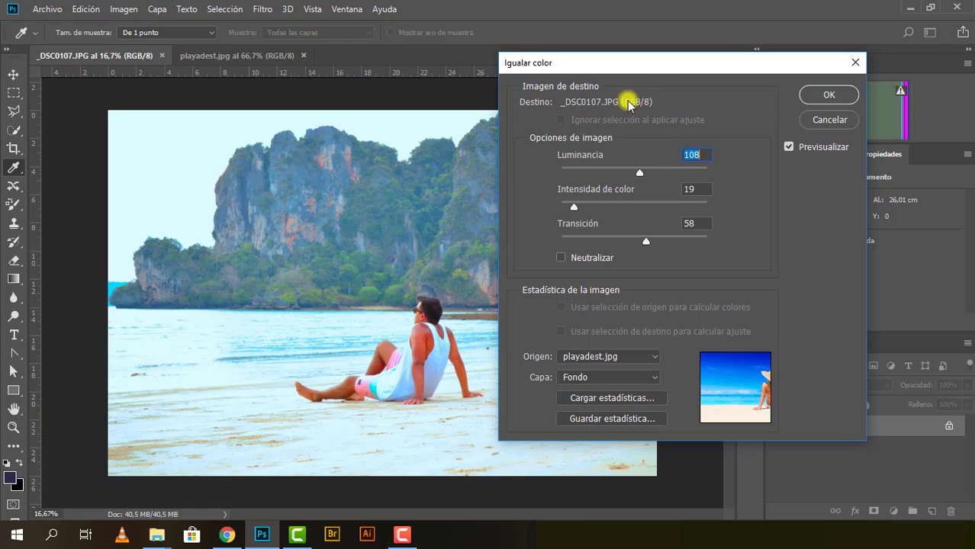
# Step: Finalize Luminancia 108 and Transición 59, testing Neutralizar but leaving it off
pyautogui.moveTo(663, 61)
pyautogui.mouseDown()
pyautogui.moveTo(505, 64)
pyautogui.moveTo(717, 56)
pyautogui.mouseUp()
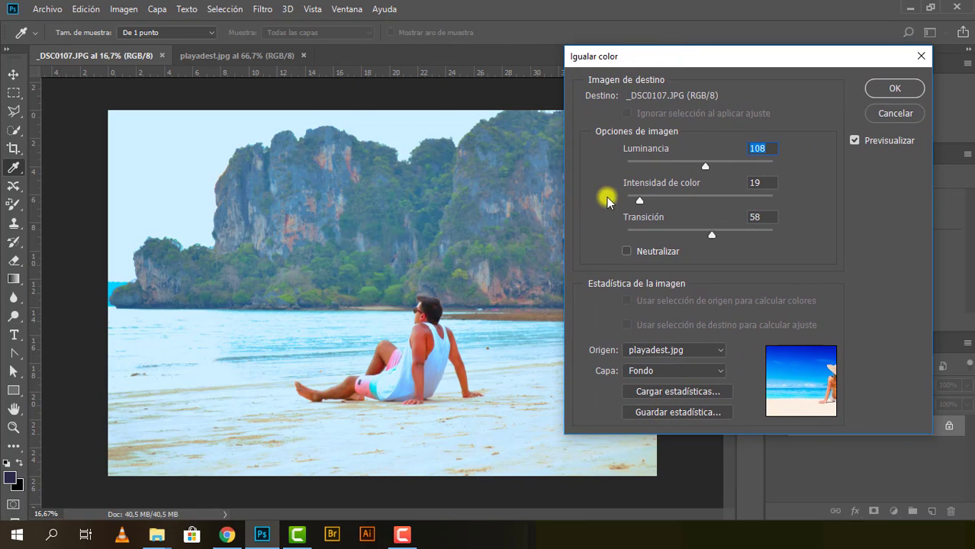
pyautogui.click(626, 253)
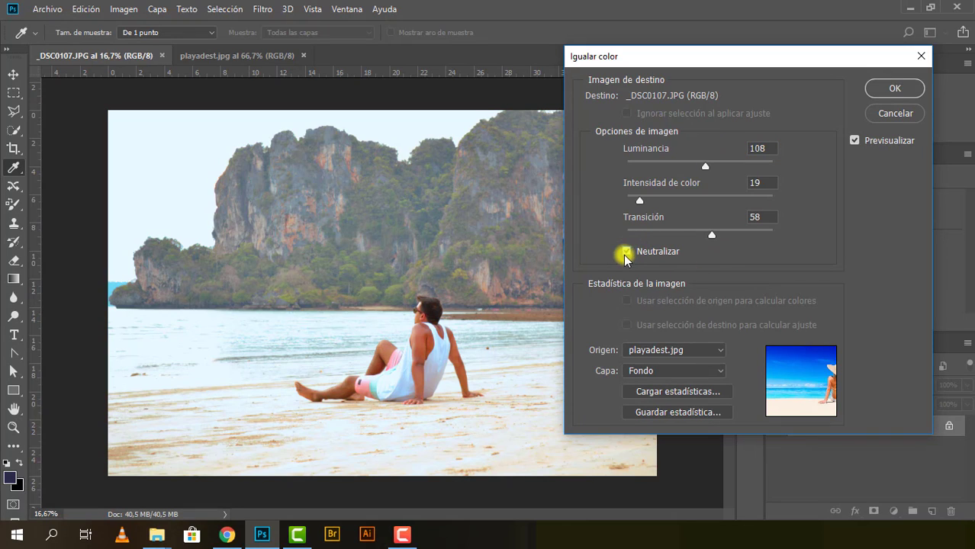
pyautogui.moveTo(710, 235)
pyautogui.mouseDown()
pyautogui.moveTo(678, 235)
pyautogui.moveTo(695, 239)
pyautogui.mouseUp()
pyautogui.click(627, 253)
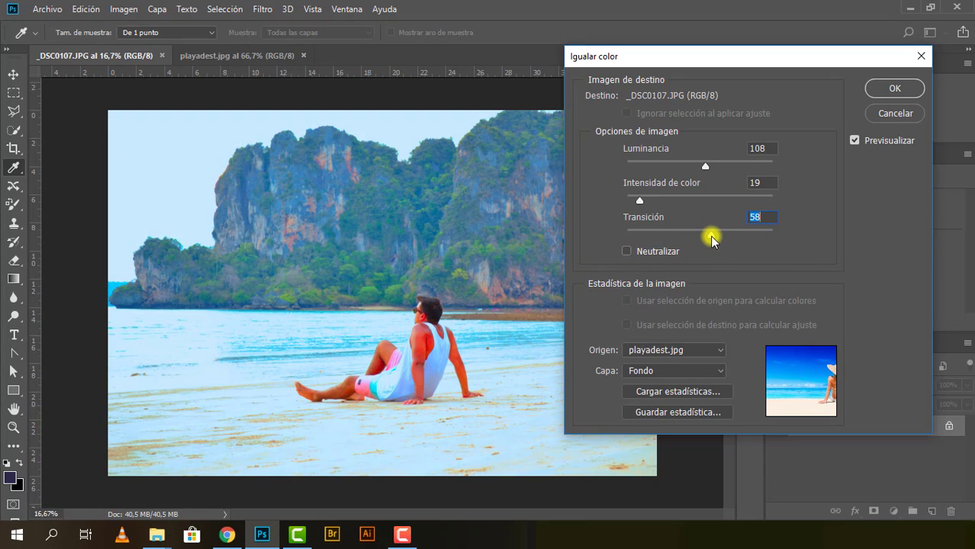
pyautogui.moveTo(710, 236); pyautogui.dragTo(713, 235)
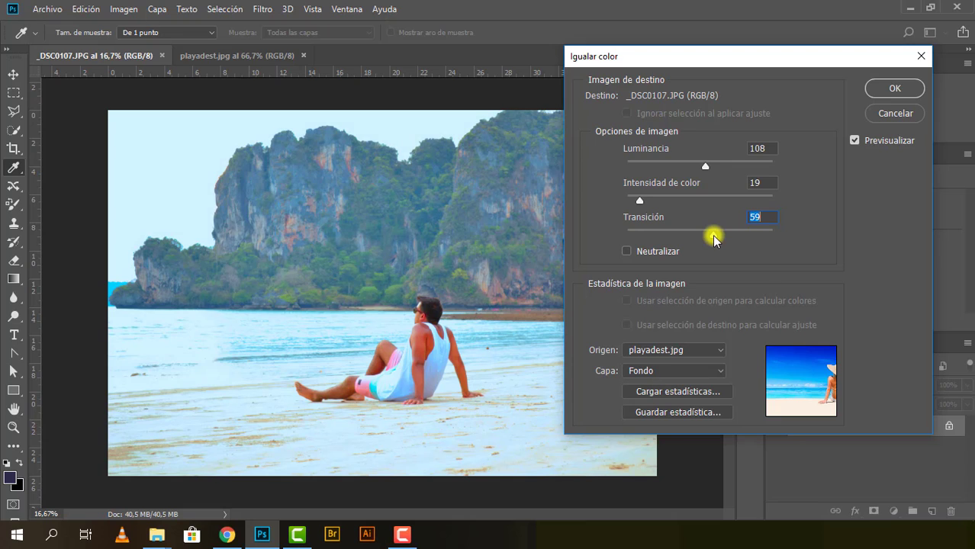
pyautogui.moveTo(716, 59); pyautogui.dragTo(620, 60)
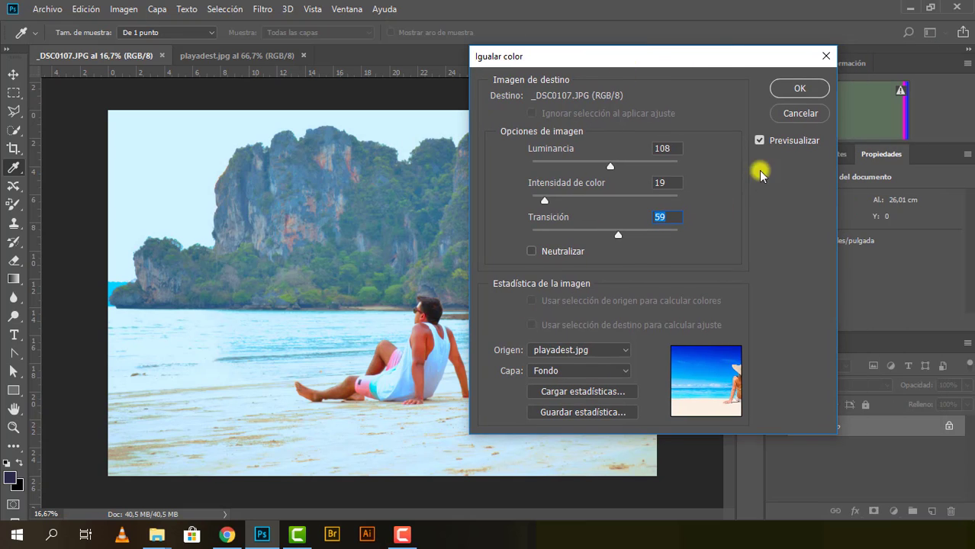
# Step: Apply the Igualar color match and compare _DSC0107.JPG against the playadest.jpg reference
pyautogui.click(789, 91)
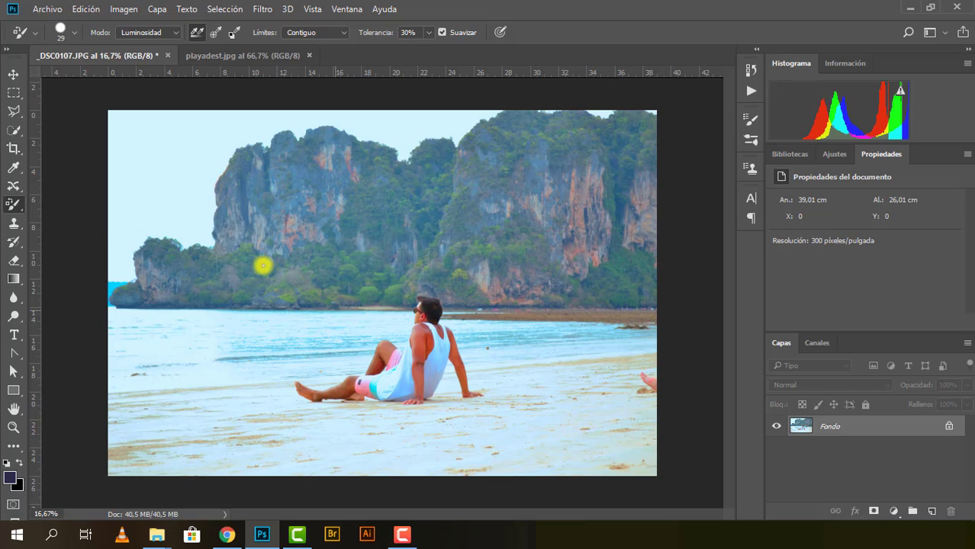
pyautogui.click(196, 56)
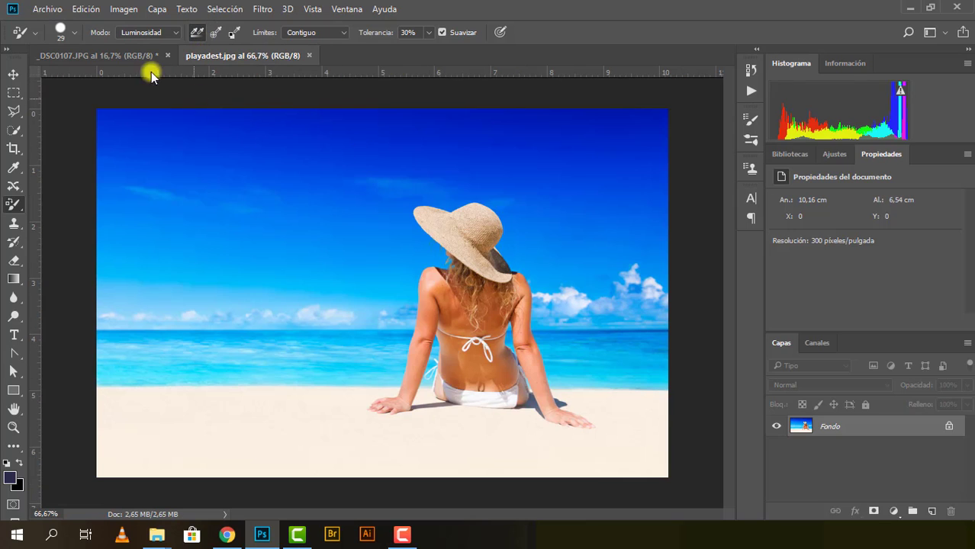
pyautogui.click(109, 56)
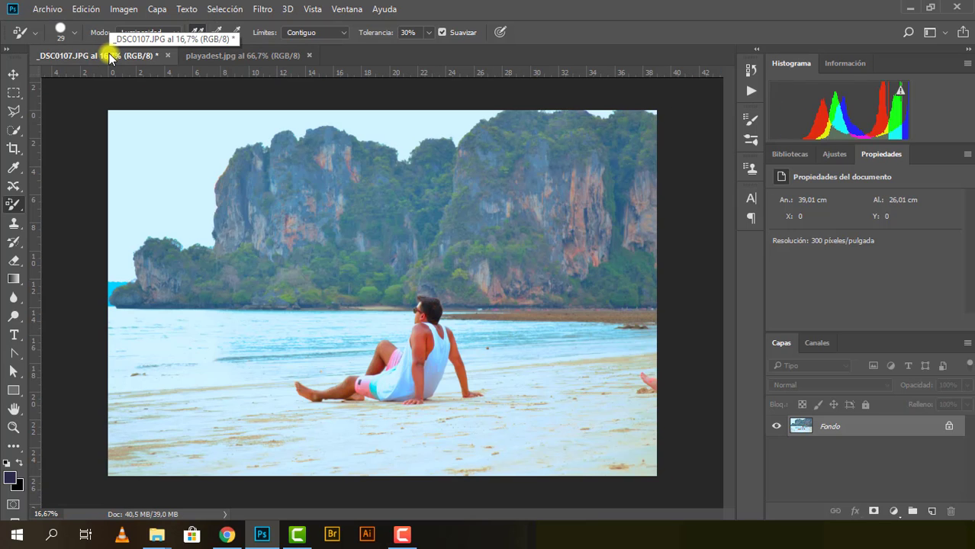